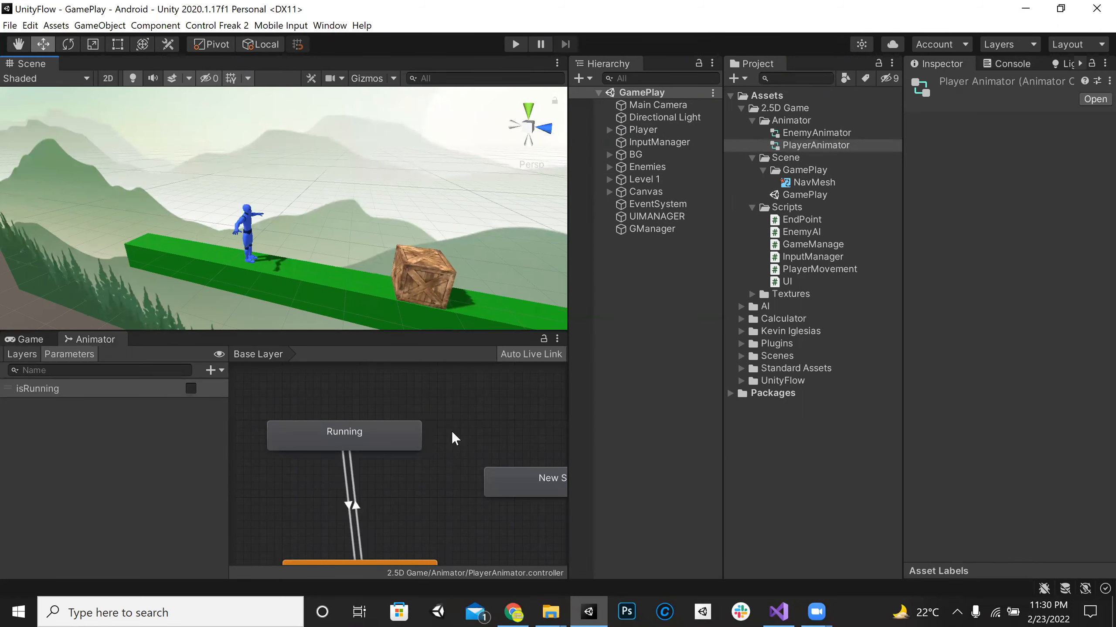
# Step: Rename the unconnected New State in the player's animator controller to Punch
pyautogui.moveTo(452, 431); pyautogui.dragTo(321, 372, button='middle')
pyautogui.click(417, 419)
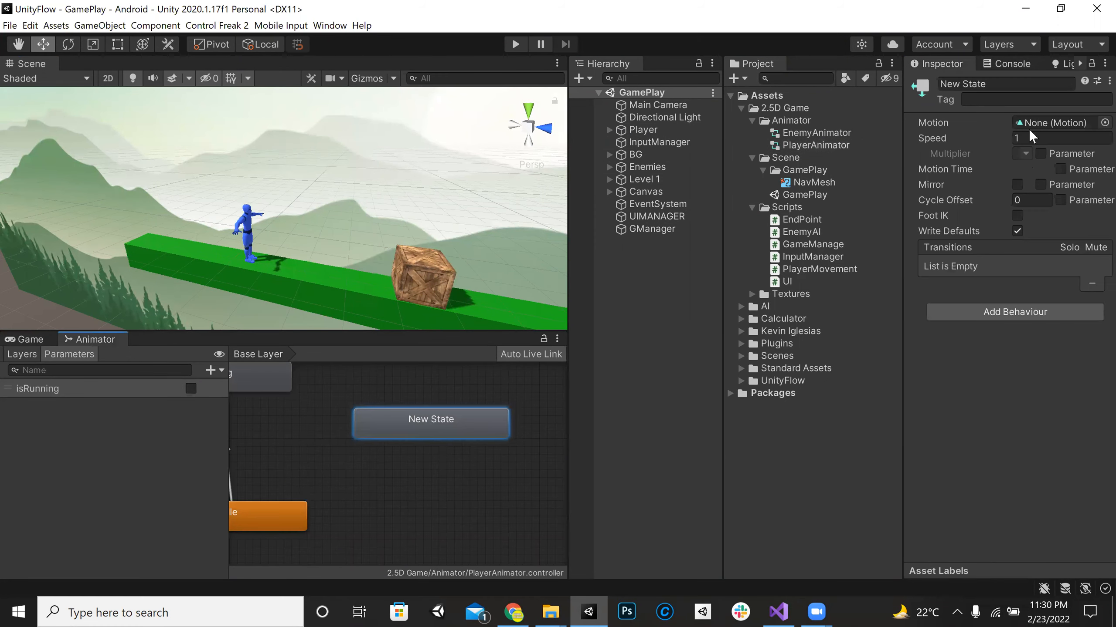
pyautogui.click(1000, 85)
pyautogui.write('Punc')
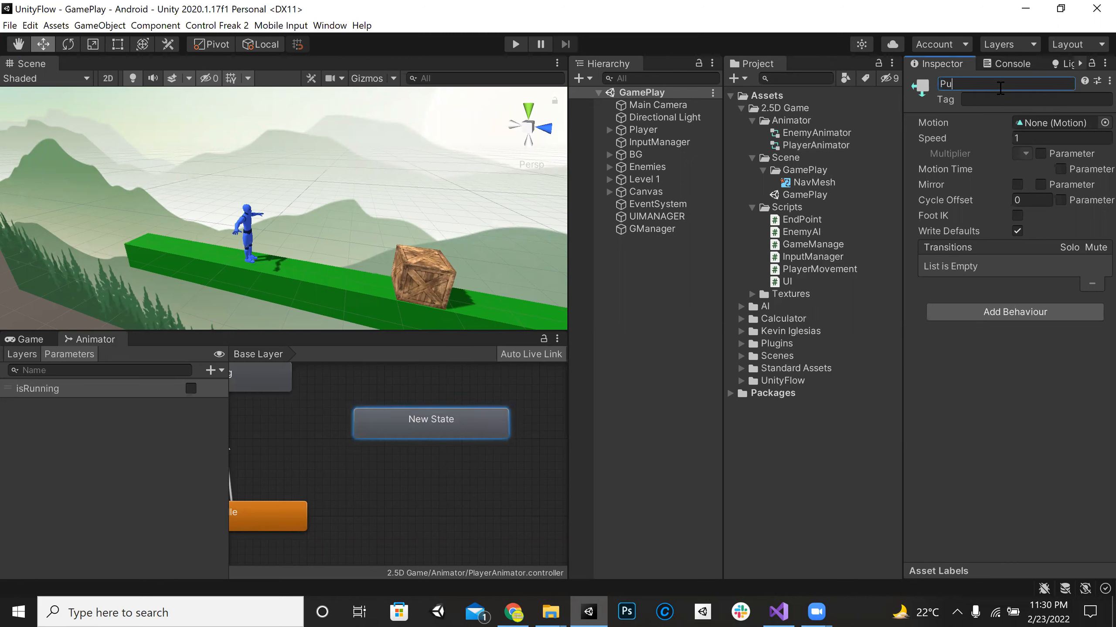
pyautogui.write('h')
pyautogui.press('Return')
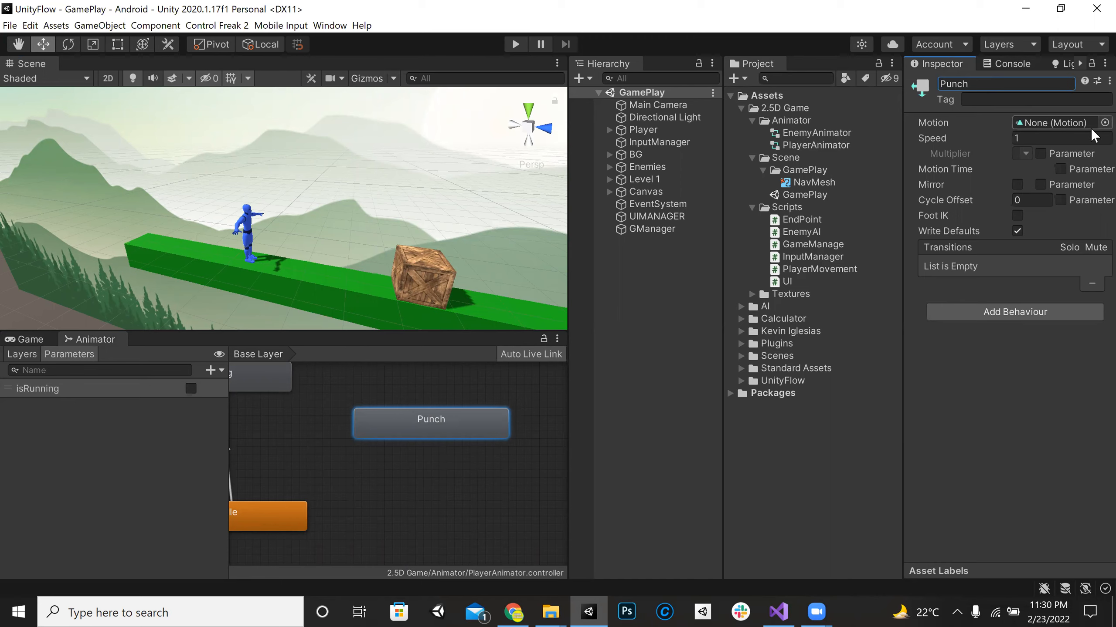
# Step: Search the project's available motions for "punc" as a clip for the Punch state, closing the selection without assigning one
pyautogui.click(1104, 123)
pyautogui.write('punc')
pyautogui.press('BackSpace')
pyautogui.press('BackSpace')
pyautogui.press('BackSpace')
pyautogui.press('BackSpace')
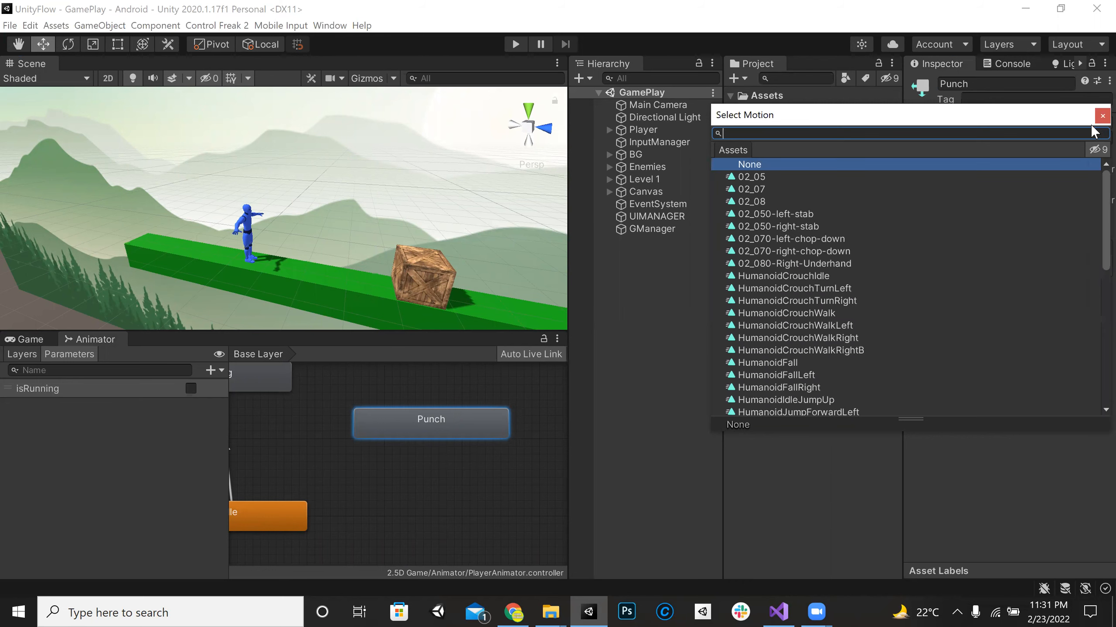
pyautogui.click(1101, 117)
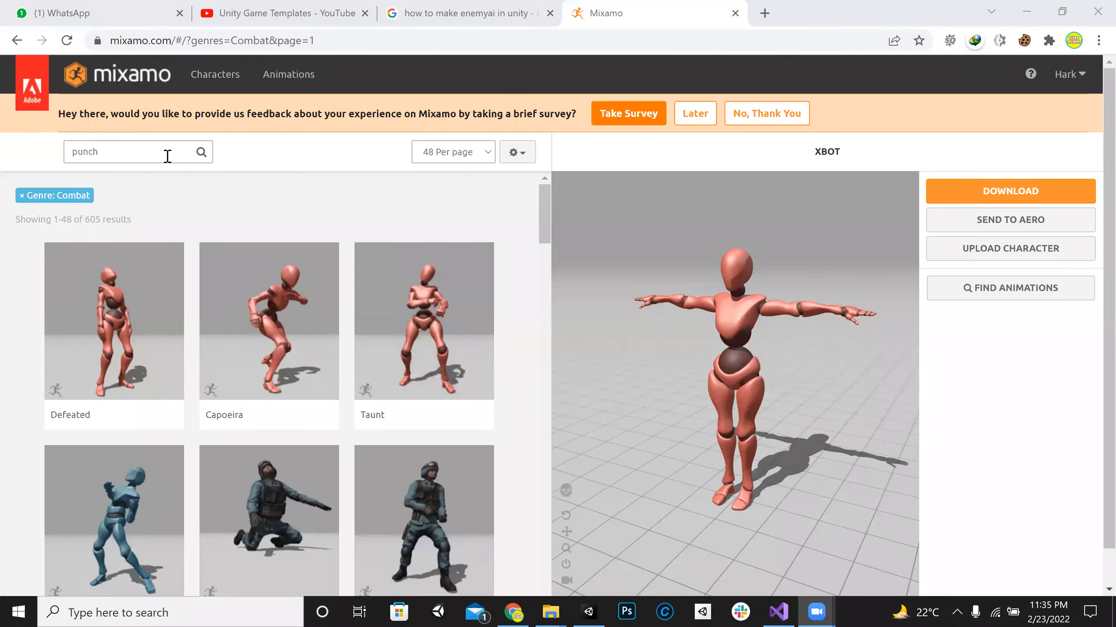
# Step: Switch to the Mixamo page in the browser, remove the Combat genre filter and postpone the feedback survey
pyautogui.click(168, 156)
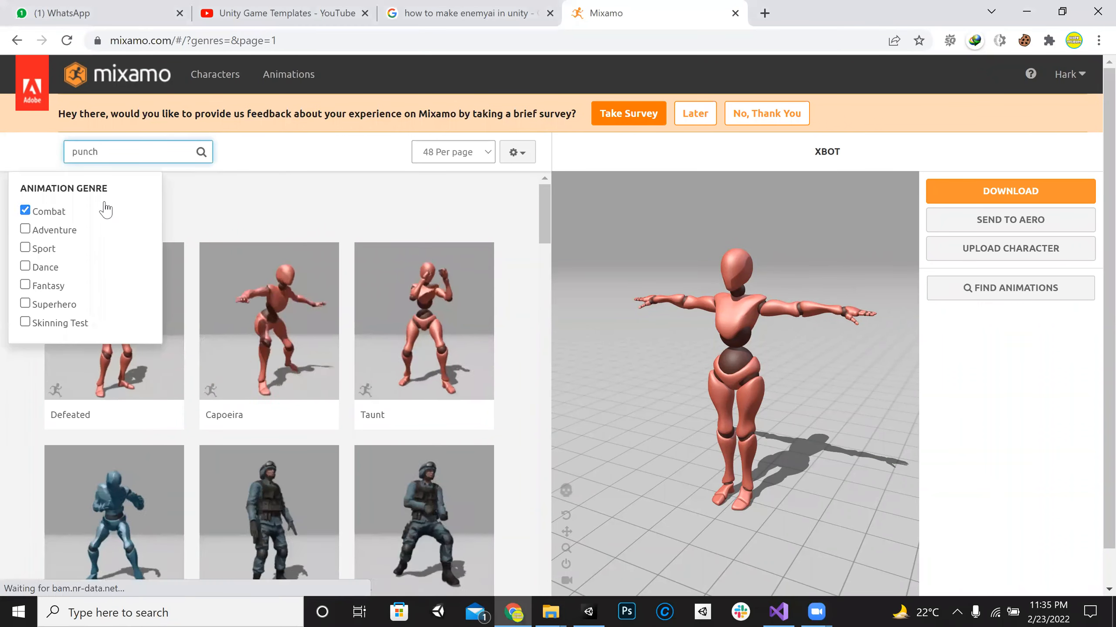
pyautogui.click(105, 210)
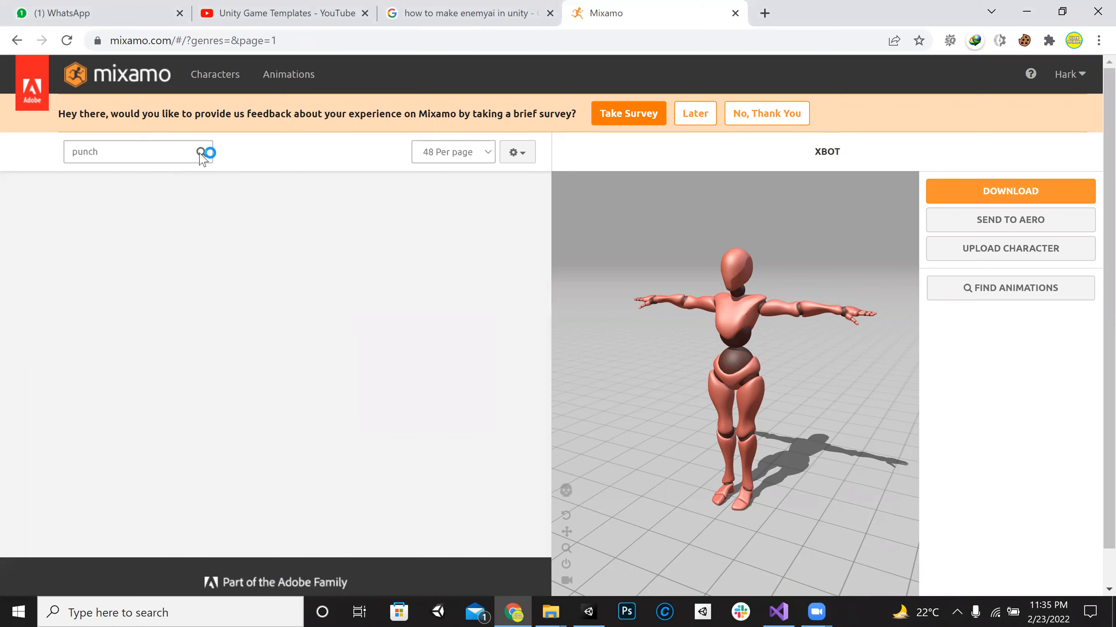
pyautogui.click(99, 7)
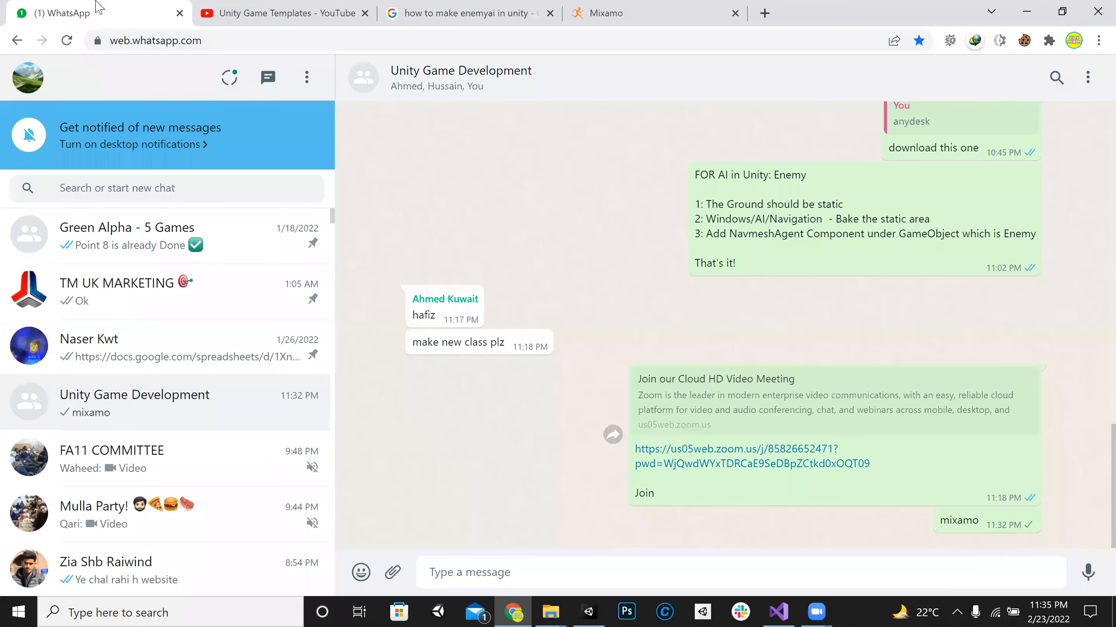
pyautogui.click(641, 10)
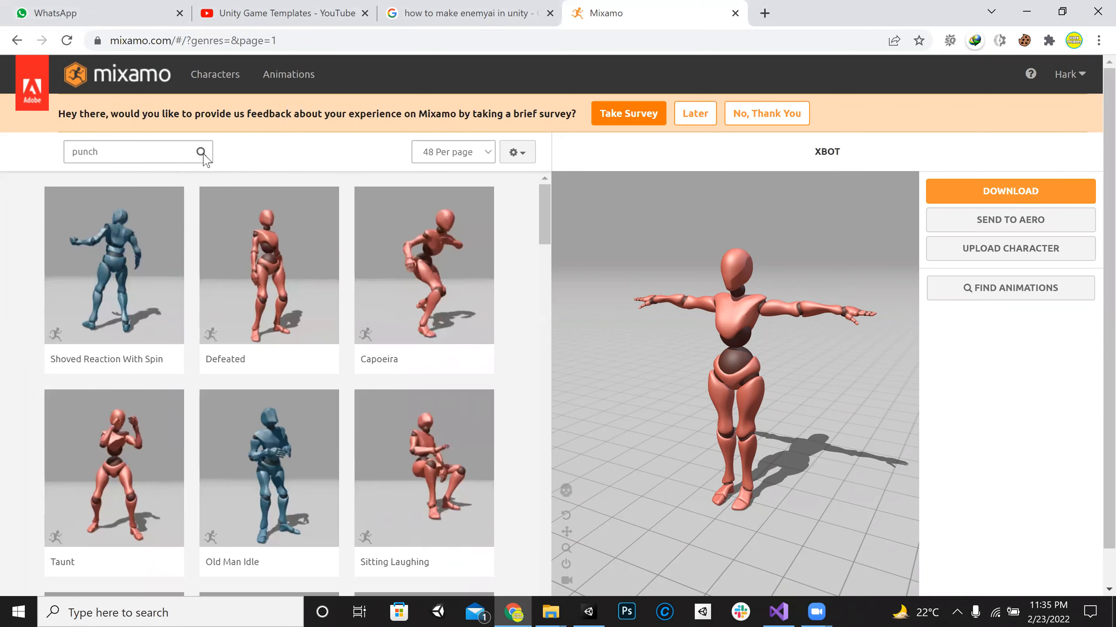
pyautogui.click(695, 114)
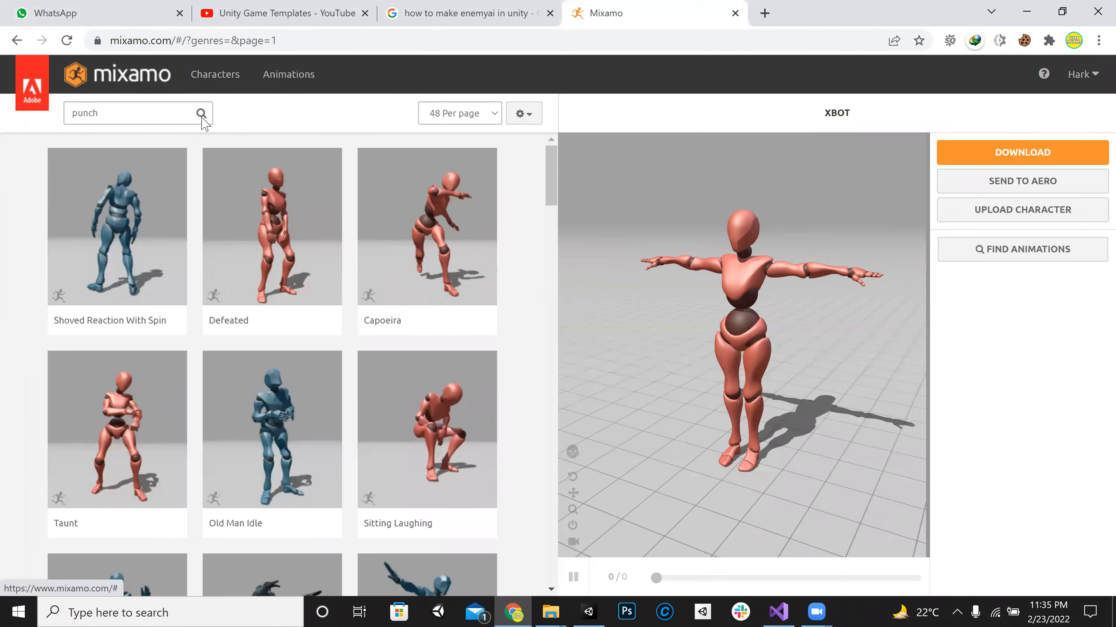
# Step: Search the Mixamo animations for "punch" and close the genre list
pyautogui.click(110, 118)
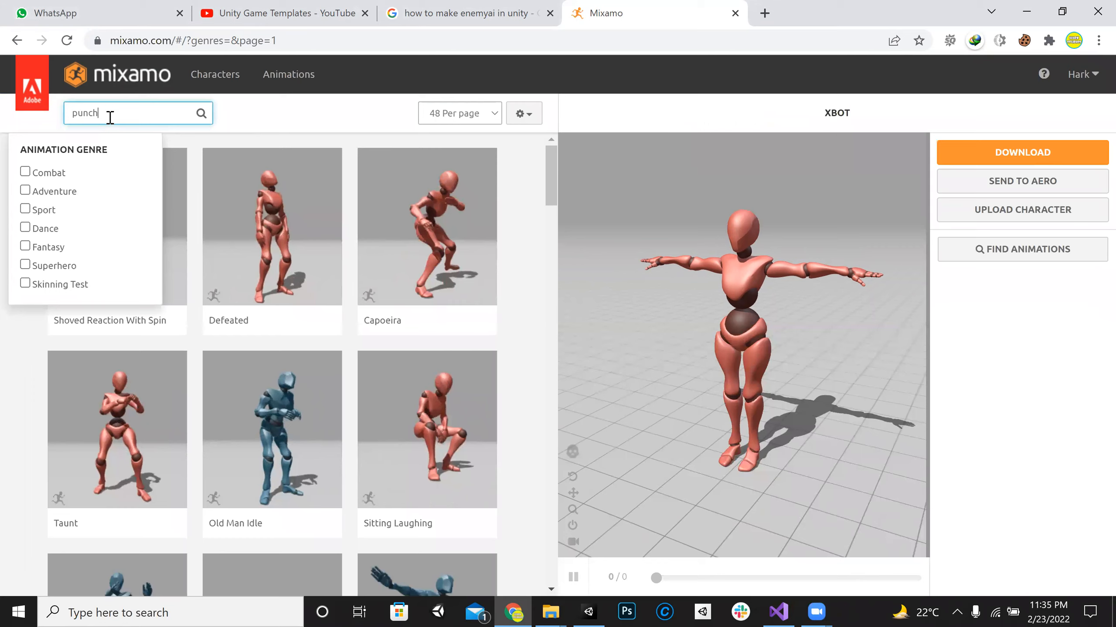
pyautogui.press('Return')
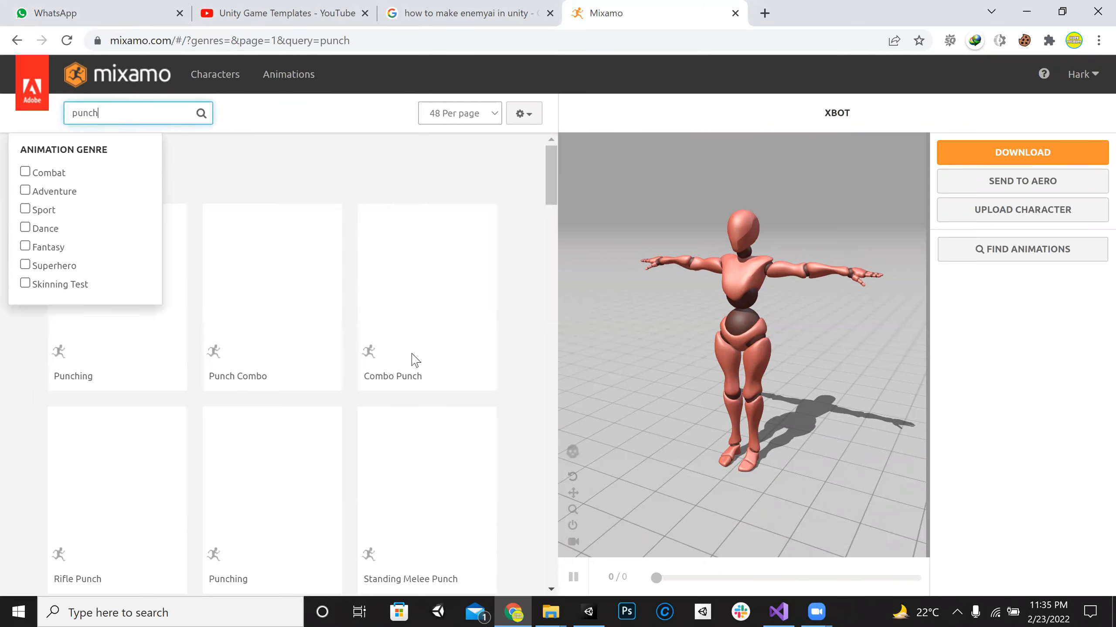
pyautogui.doubleClick(143, 171)
pyautogui.click(288, 181)
pyautogui.click(203, 114)
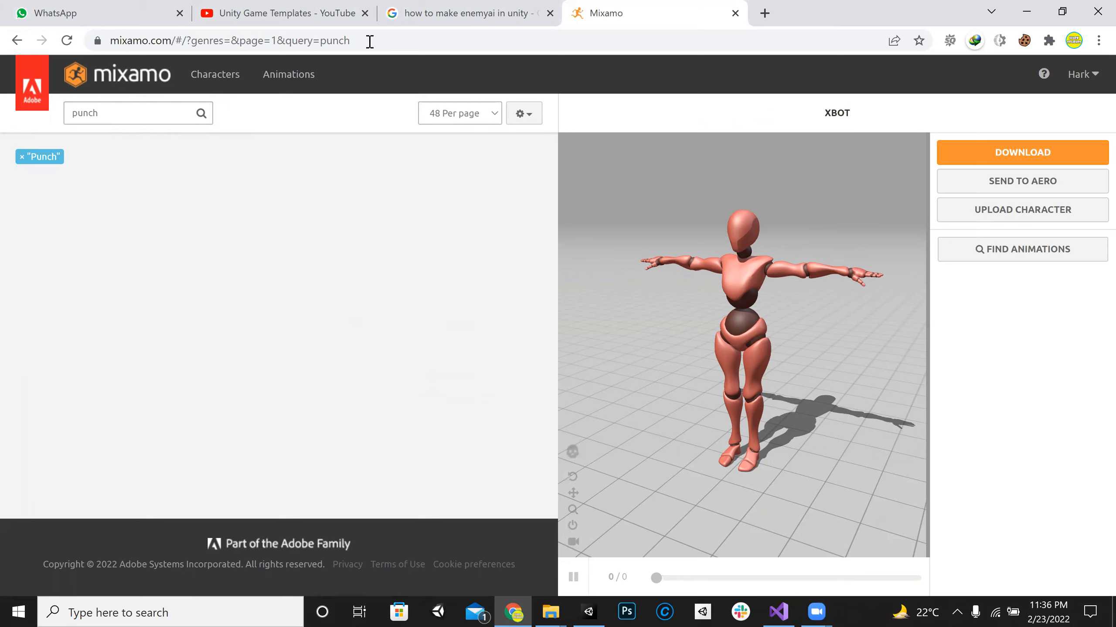
# Step: Reload the Mixamo results page for the punch query and postpone the feedback survey again
pyautogui.click(370, 42)
pyautogui.press('Return')
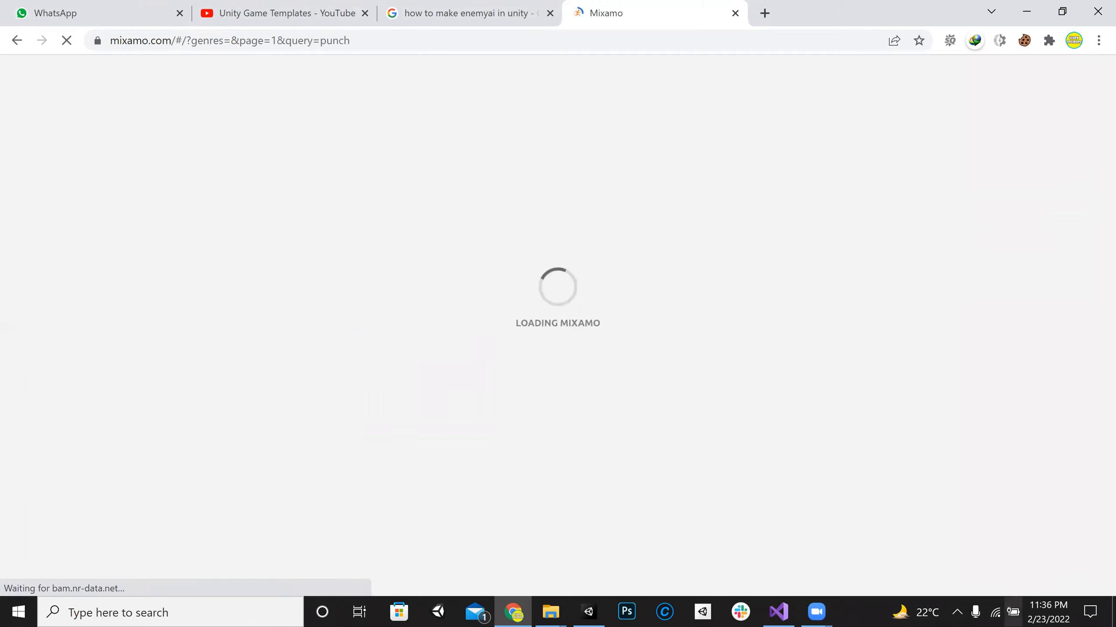
pyautogui.click(995, 612)
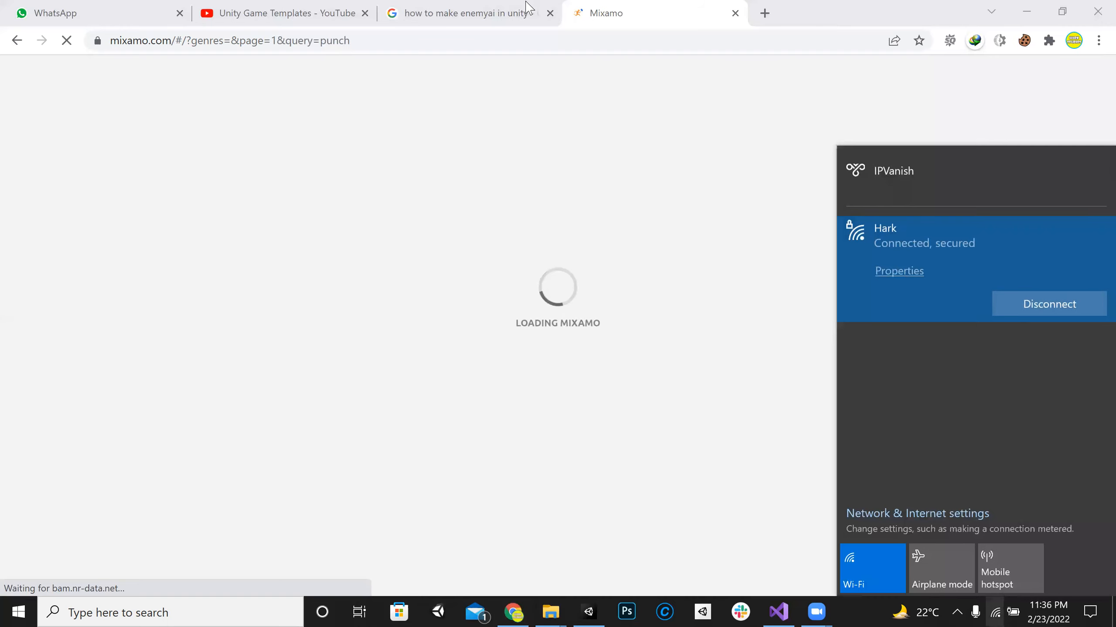
pyautogui.click(527, 6)
pyautogui.hotkey('ctrl', 'Tab')
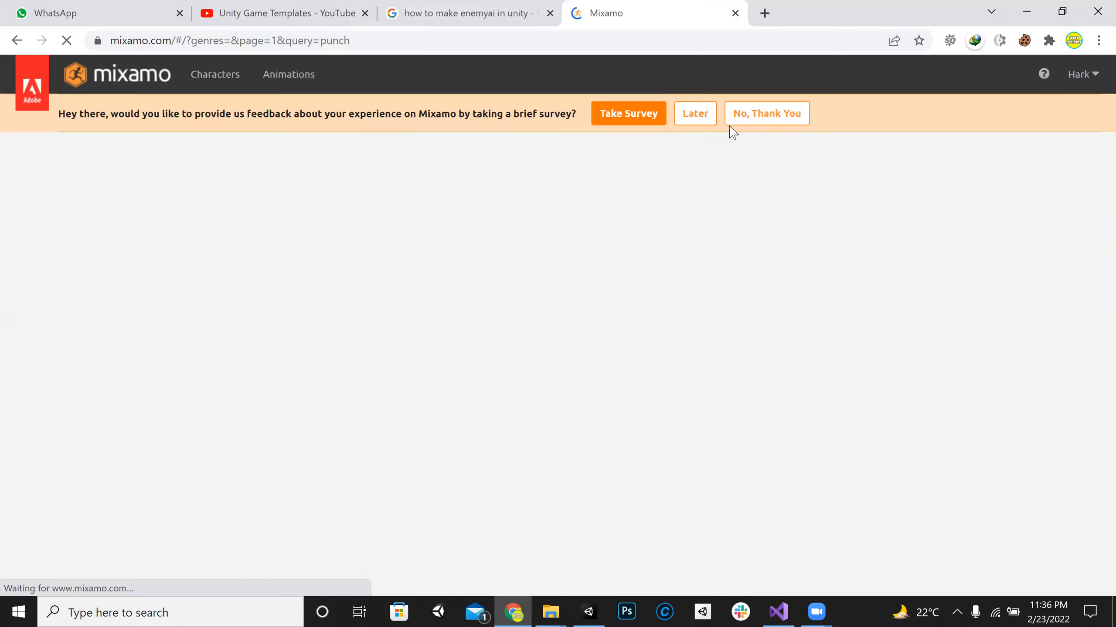
pyautogui.click(692, 117)
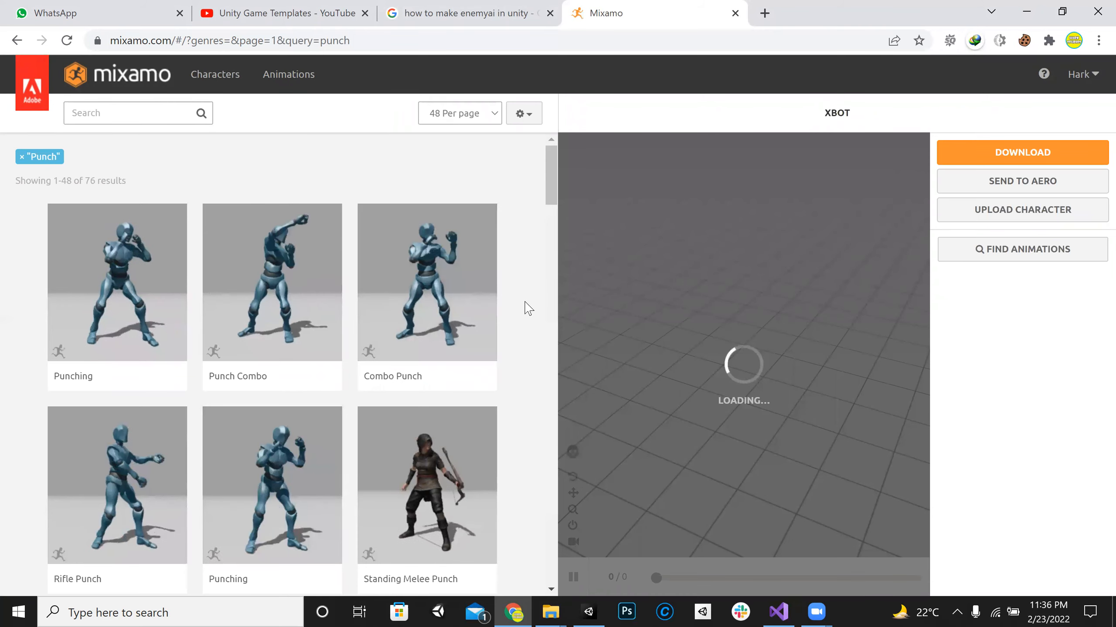
# Step: Browse the punch animations and preview the Punching animation between Rifle Punch and Standing Melee Punch on the XBot
pyautogui.scroll(-3, 530, 310)
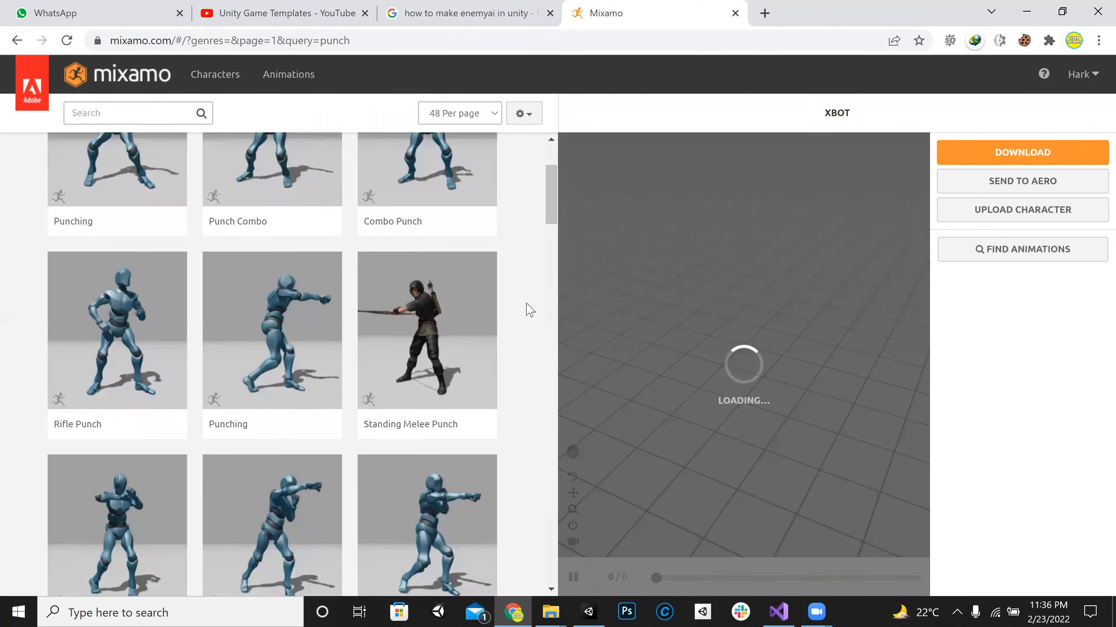
pyautogui.scroll(-2, 530, 310)
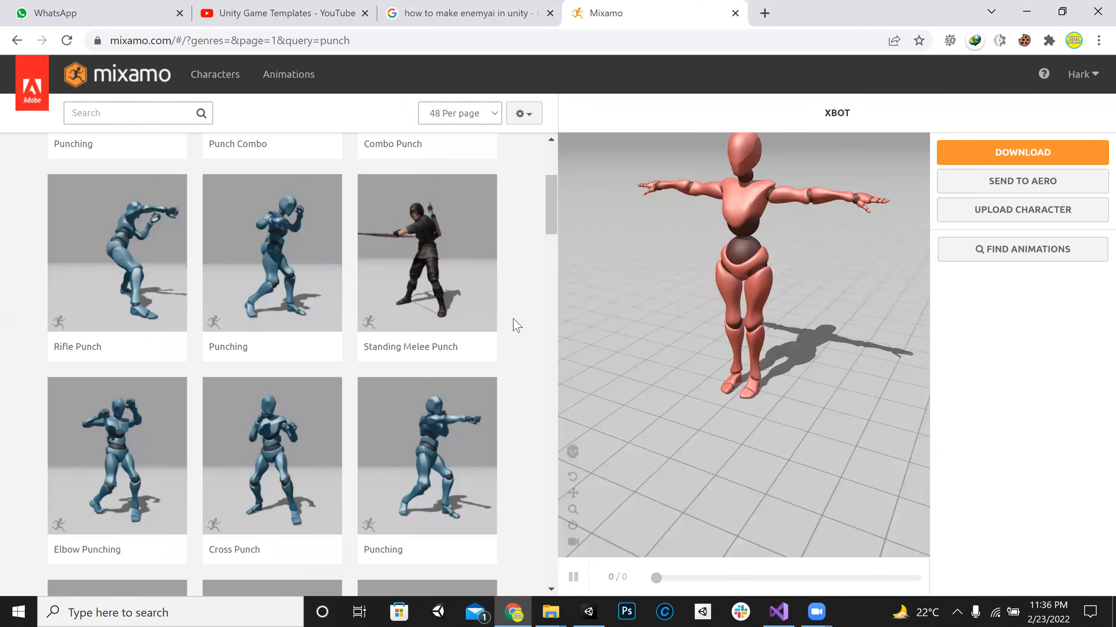
pyautogui.scroll(-2, 517, 325)
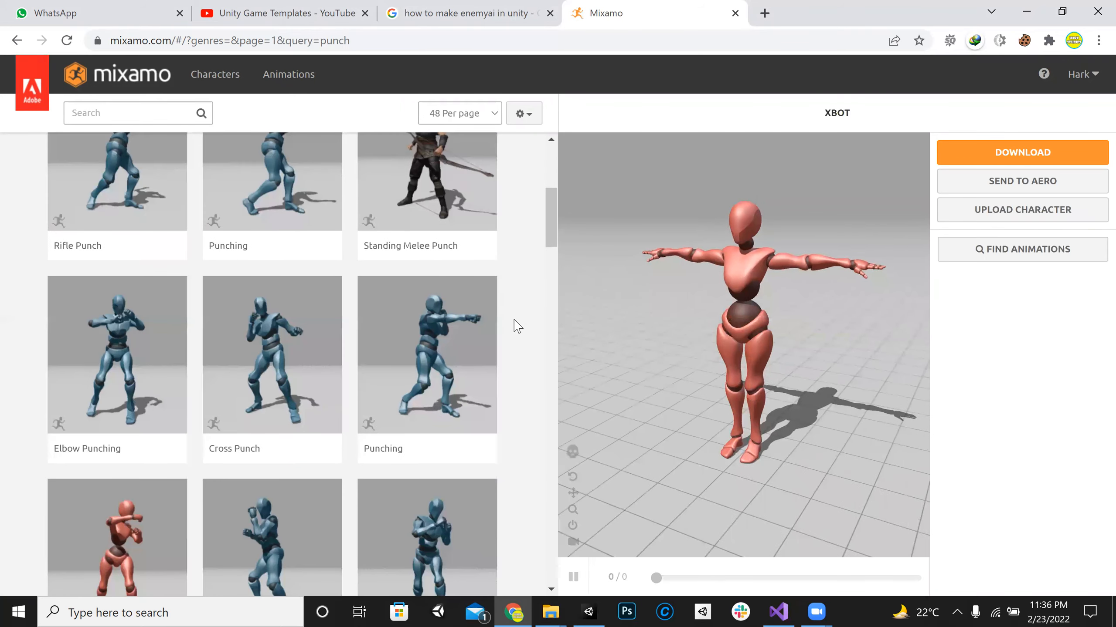
pyautogui.scroll(-1, 517, 326)
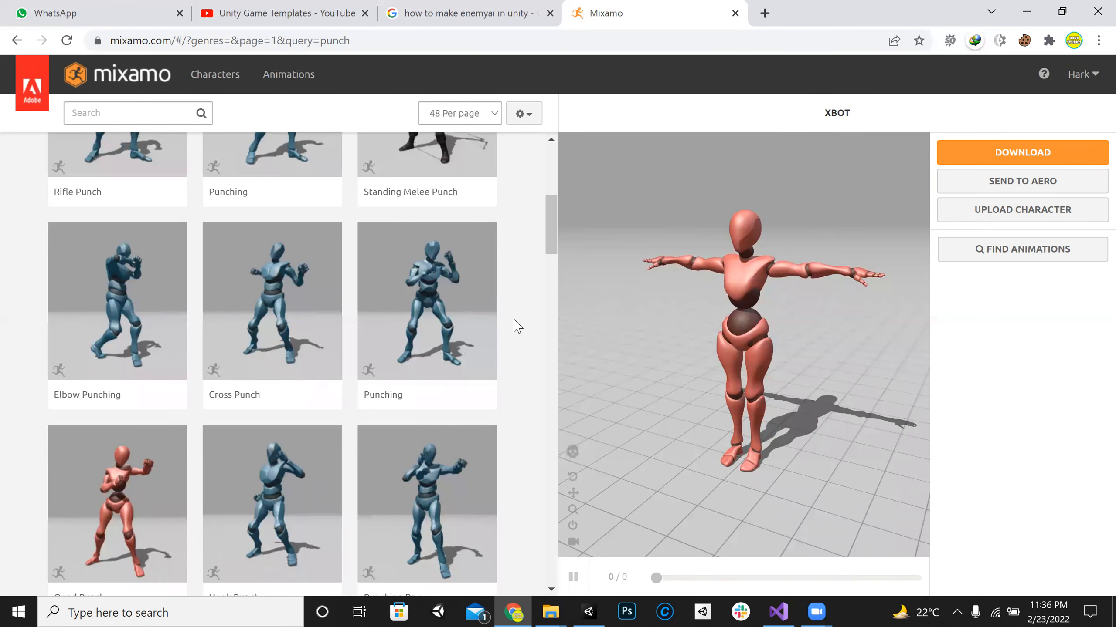
pyautogui.scroll(2, 518, 326)
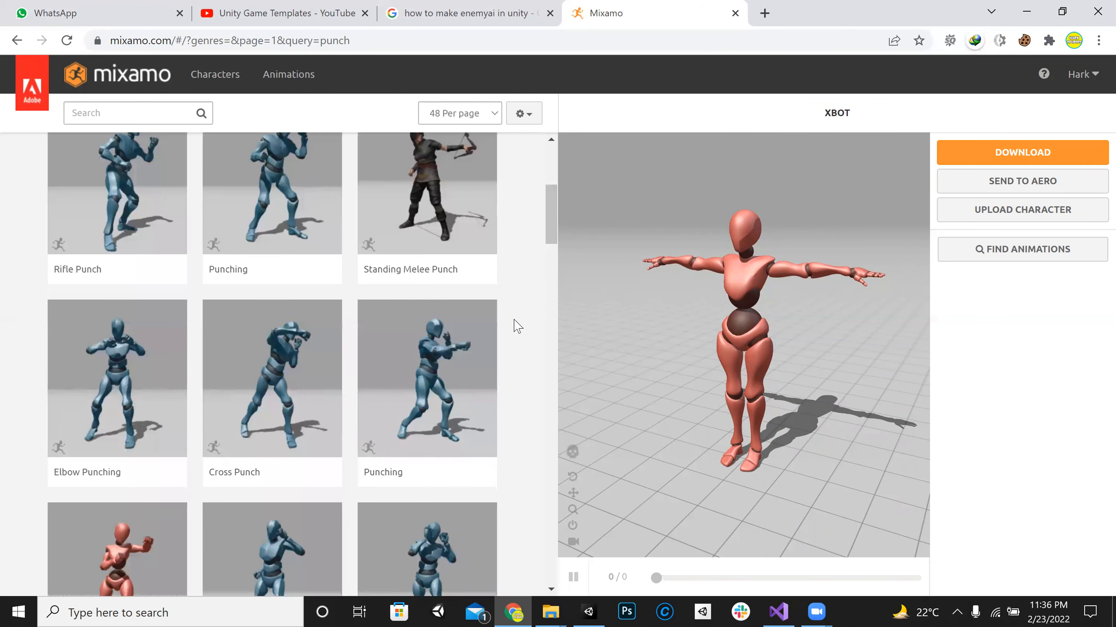
pyautogui.scroll(4, 518, 326)
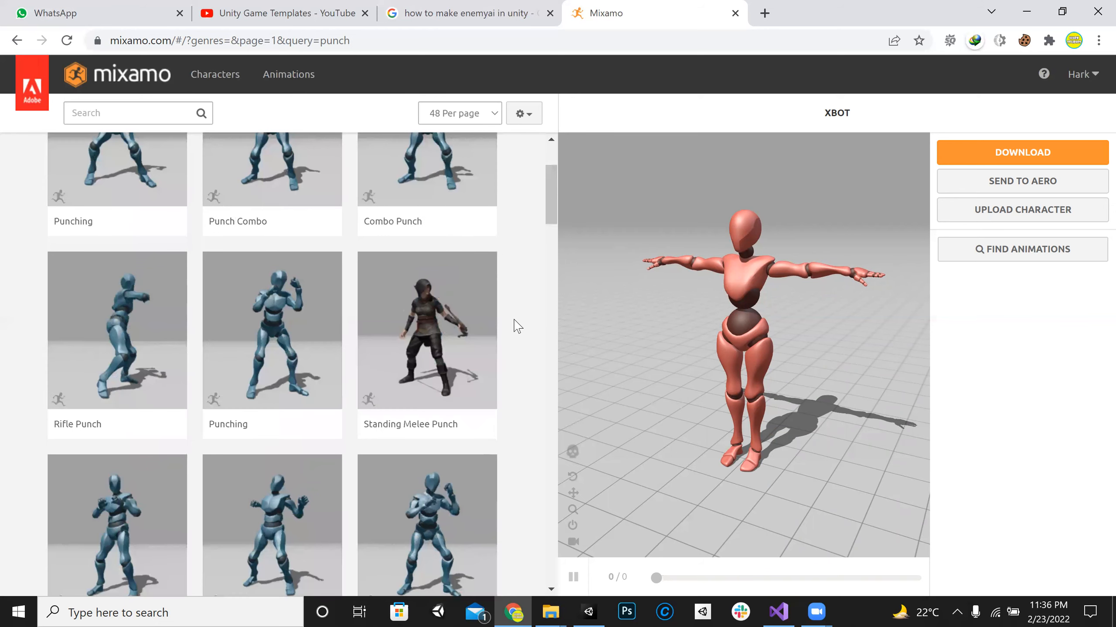
pyautogui.click(279, 359)
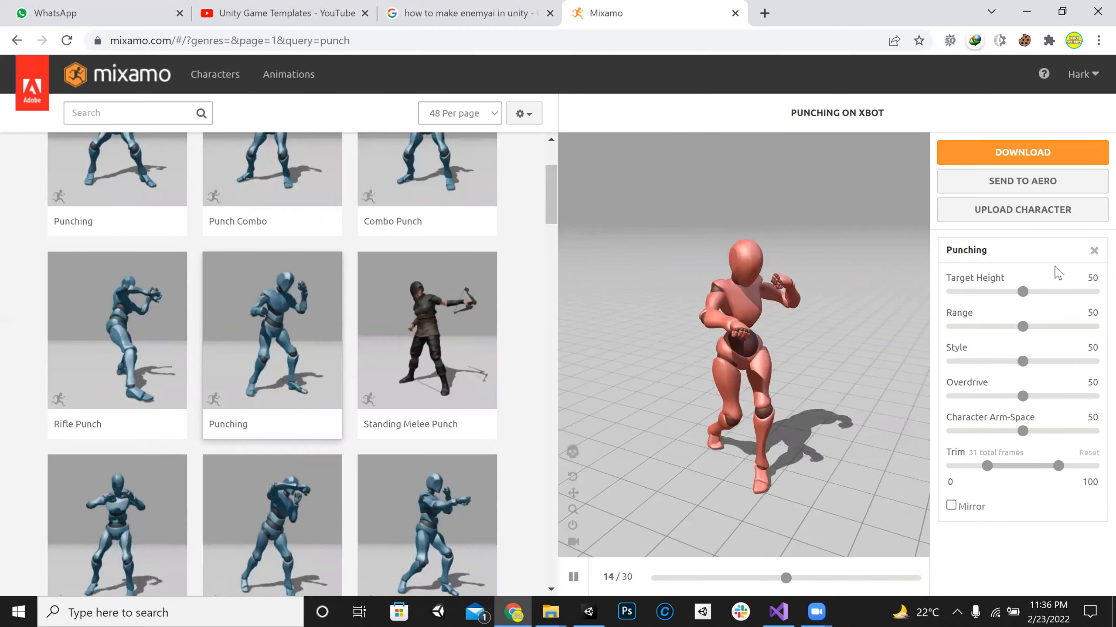
# Step: Preview the Punch Combo and Cross Punch animations on the XBot for comparison
pyautogui.scroll(3, 394, 428)
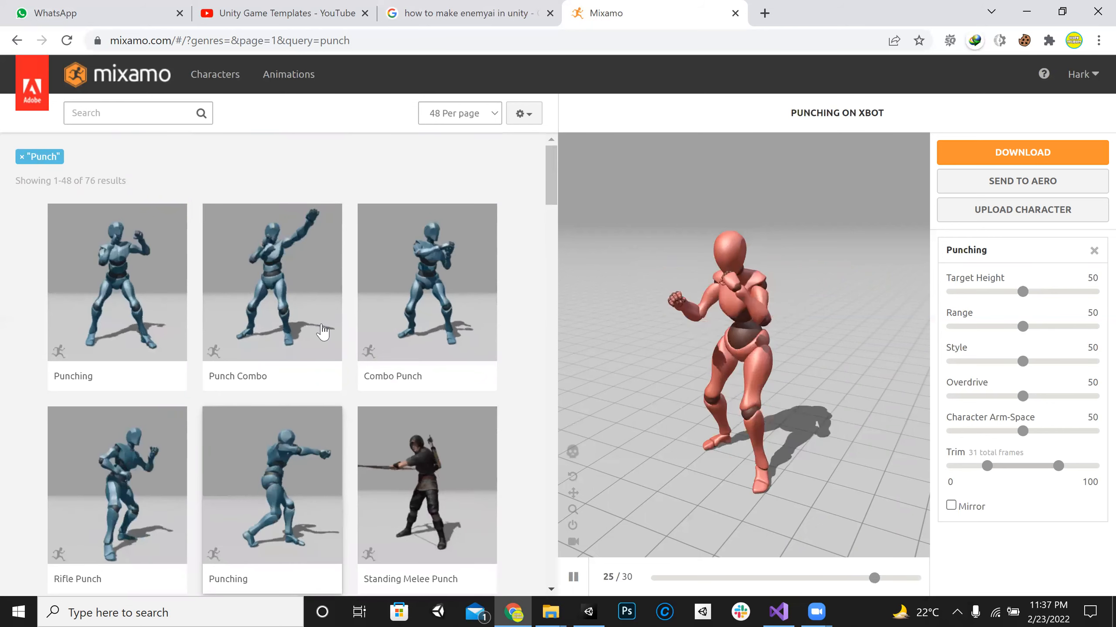
pyautogui.click(260, 330)
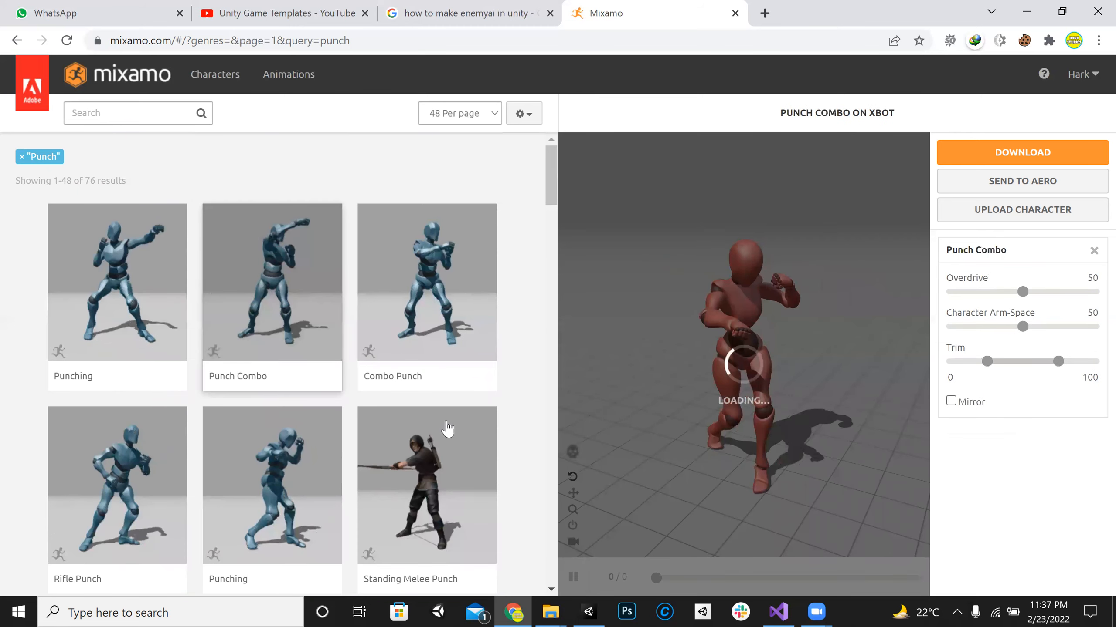
pyautogui.scroll(-2, 447, 428)
pyautogui.scroll(2, 435, 324)
pyautogui.scroll(-4, 408, 365)
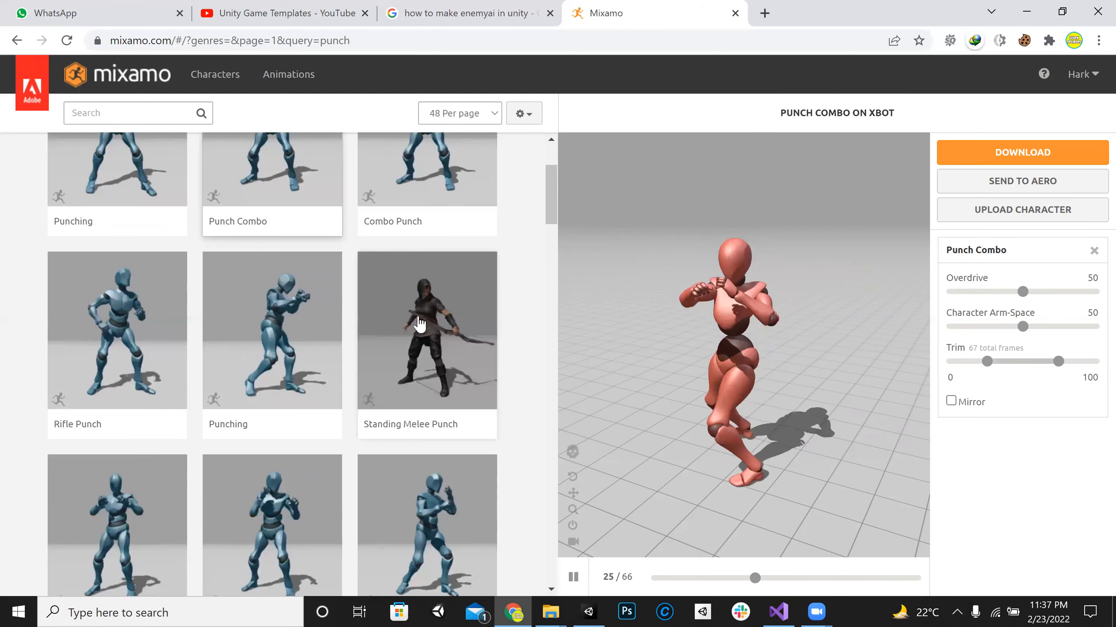
pyautogui.scroll(-4, 423, 371)
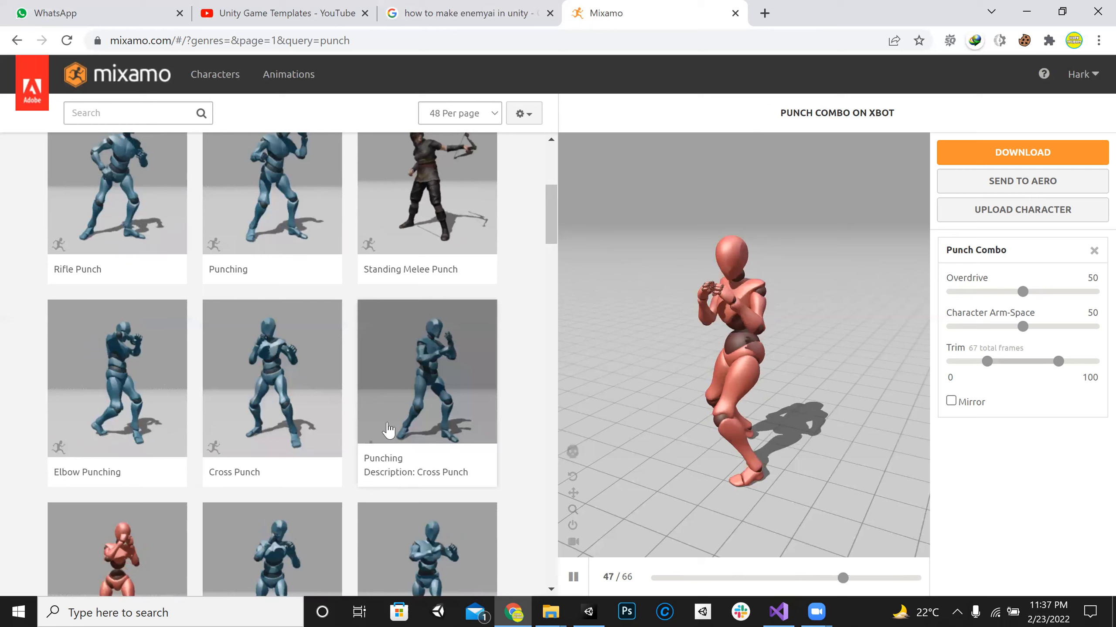
pyautogui.scroll(-2, 495, 400)
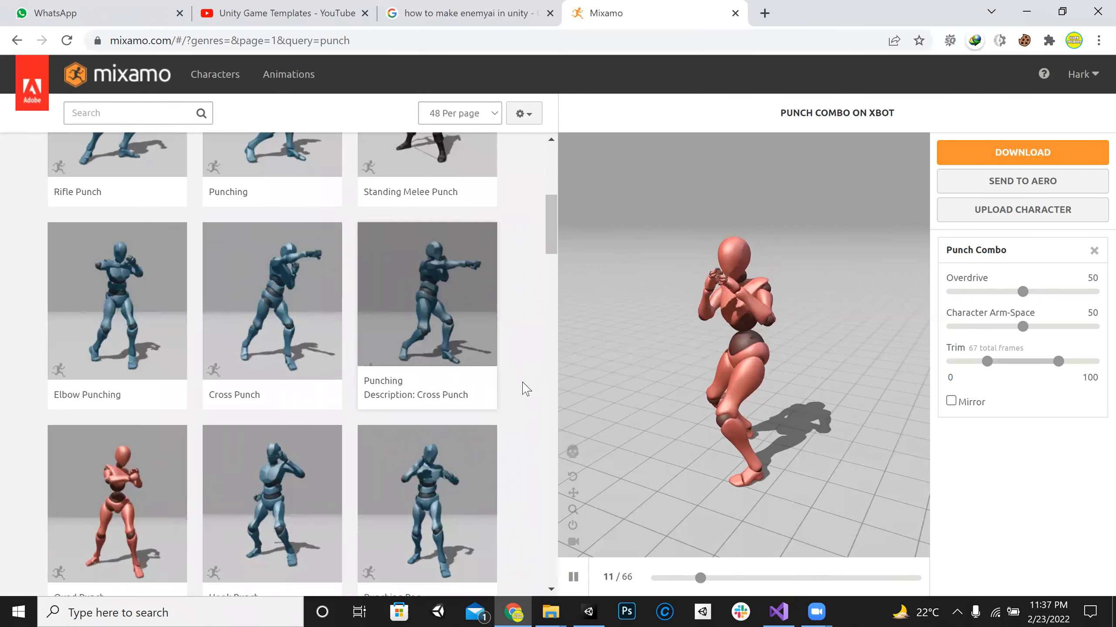
pyautogui.click(241, 339)
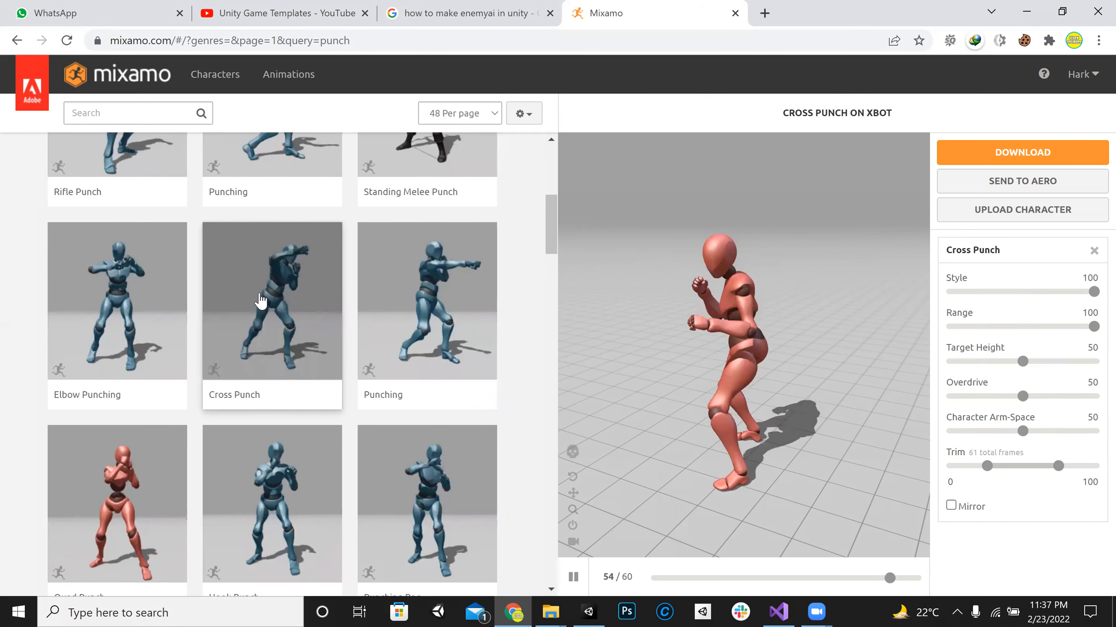
# Step: Choose the Punching animation next to Cross Punch and download it with the skin option set to Without Skin
pyautogui.click(438, 291)
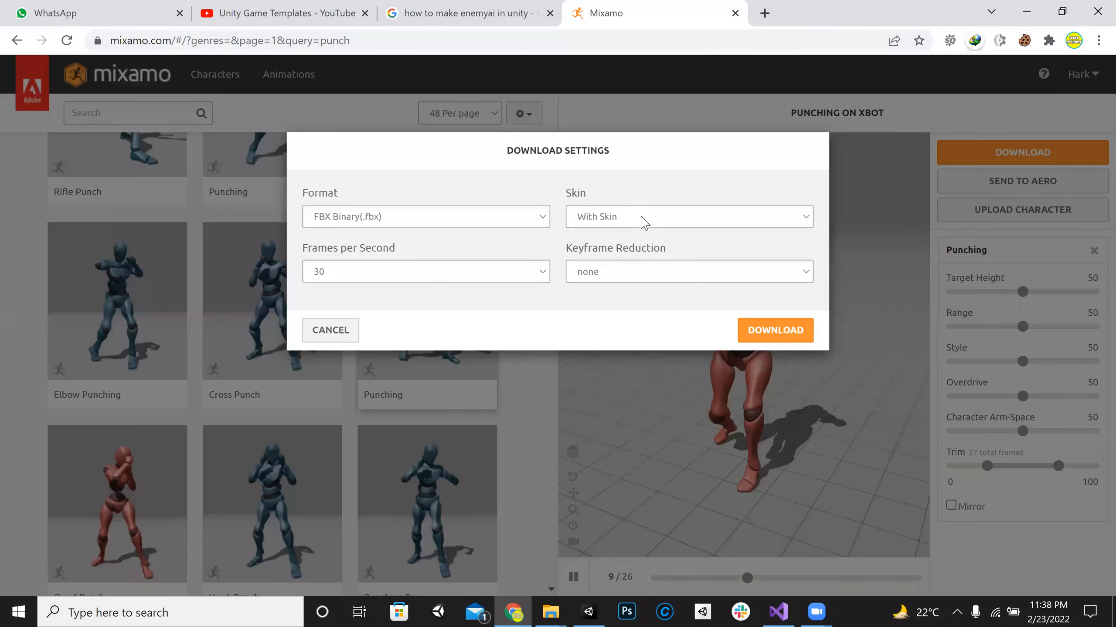
pyautogui.click(609, 217)
pyautogui.click(610, 247)
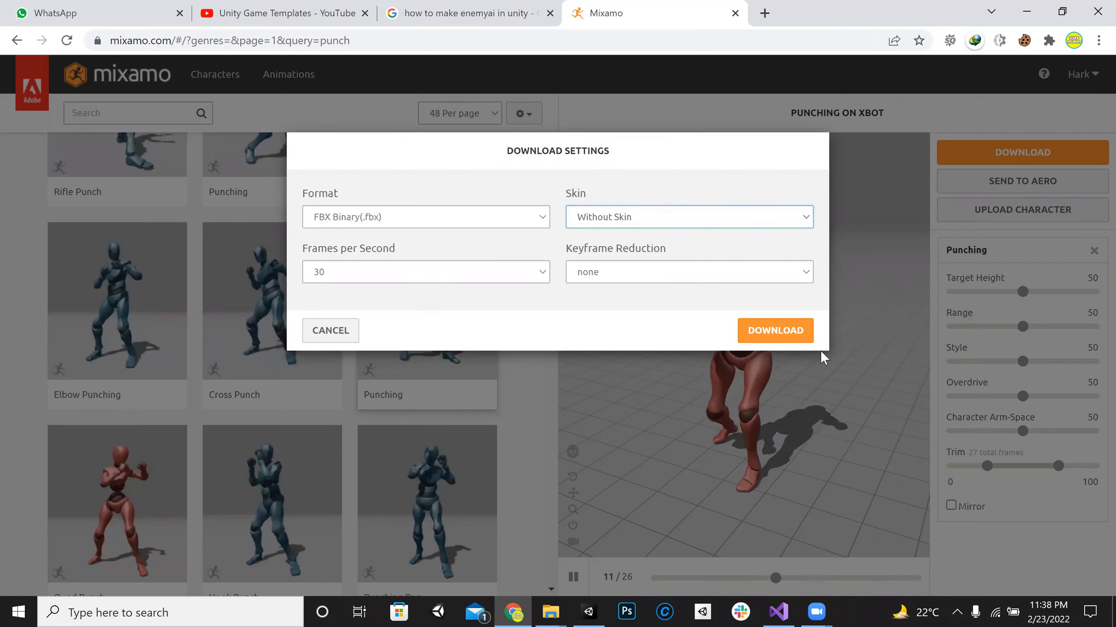
pyautogui.click(764, 329)
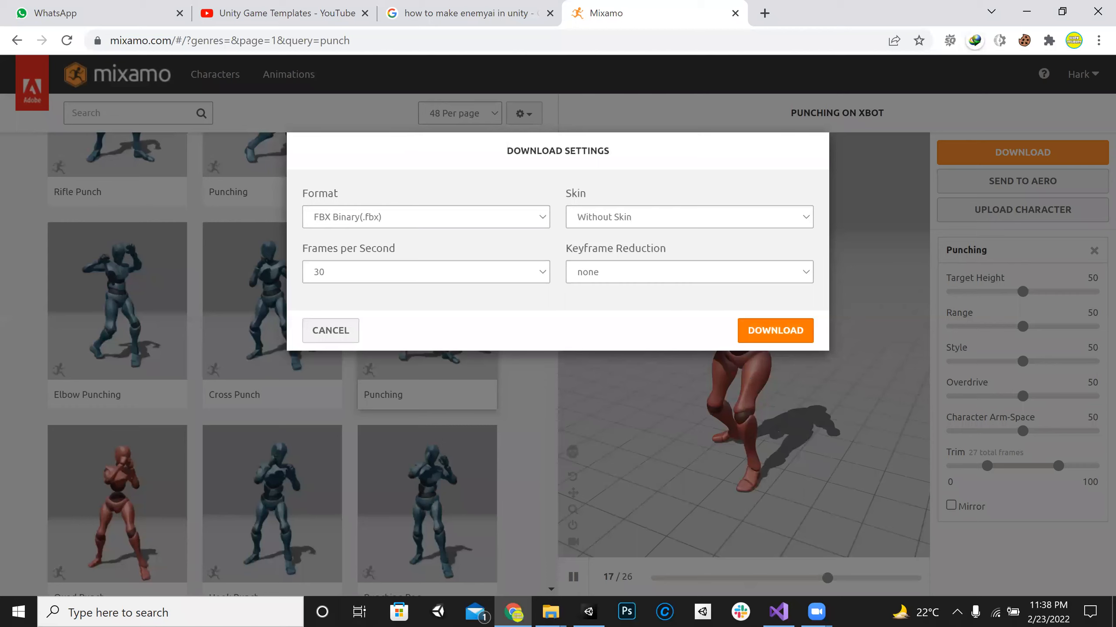
pyautogui.hotkey('alt', 'Tab')
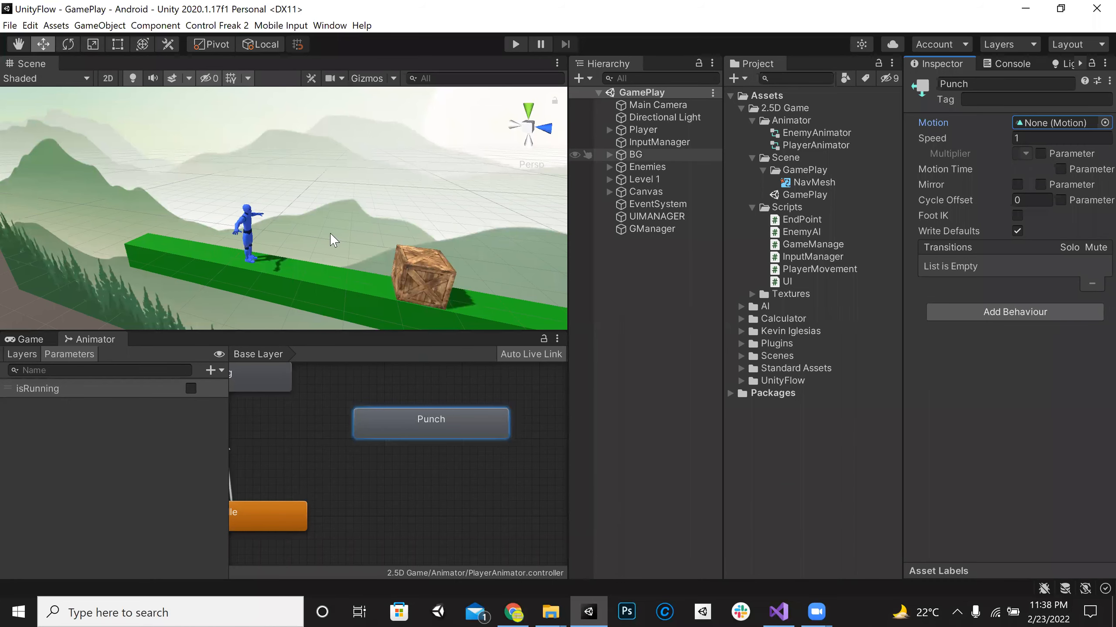
pyautogui.hotkey('alt', 'Tab')
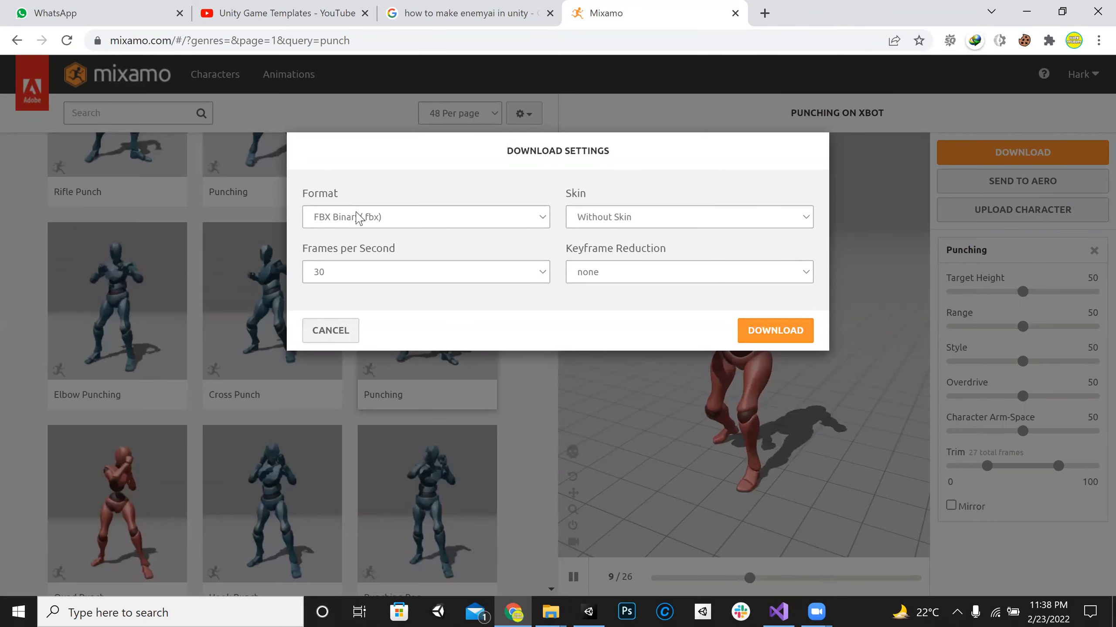
pyautogui.click(775, 330)
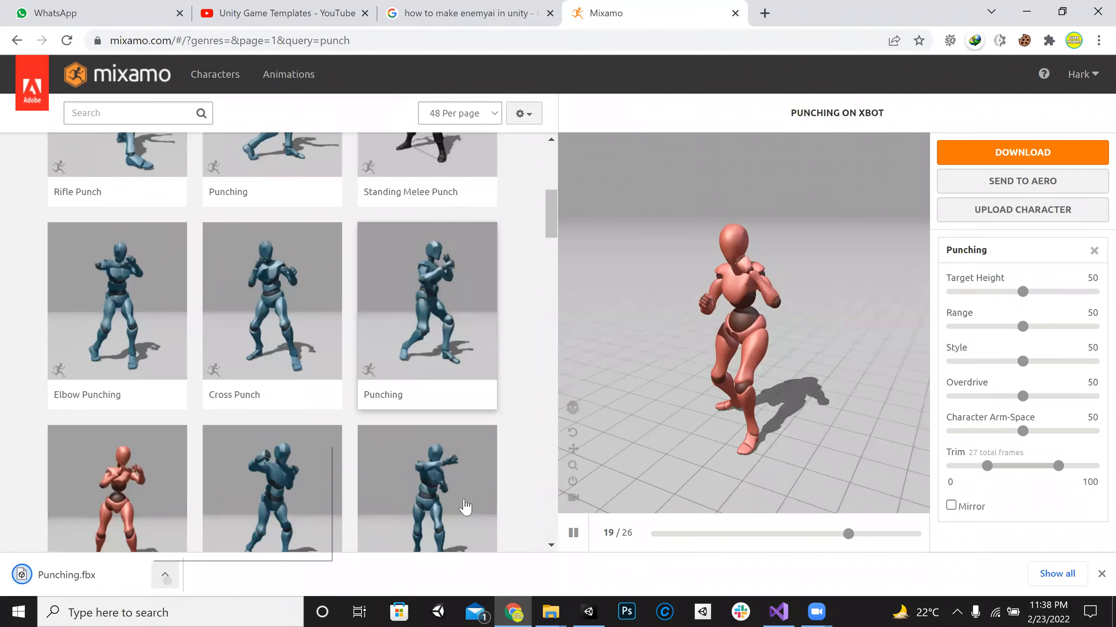
# Step: Import the downloaded Punching file from the Downloads folder into the 2.5D Game assets folder of the Unity project
pyautogui.click(1026, 5)
pyautogui.click(1026, 4)
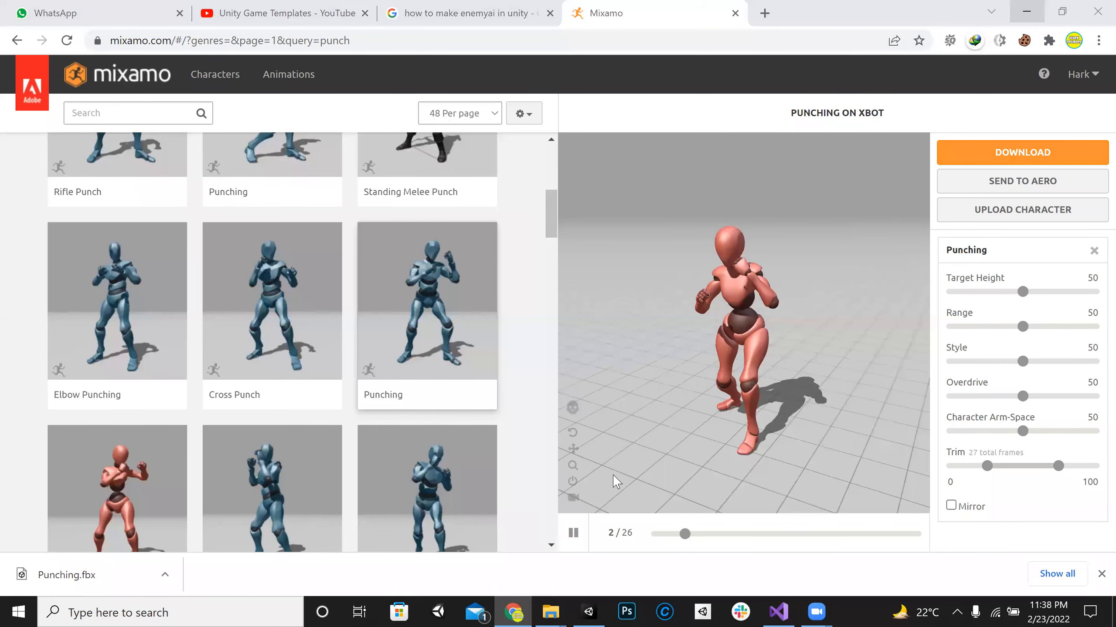
pyautogui.click(115, 551)
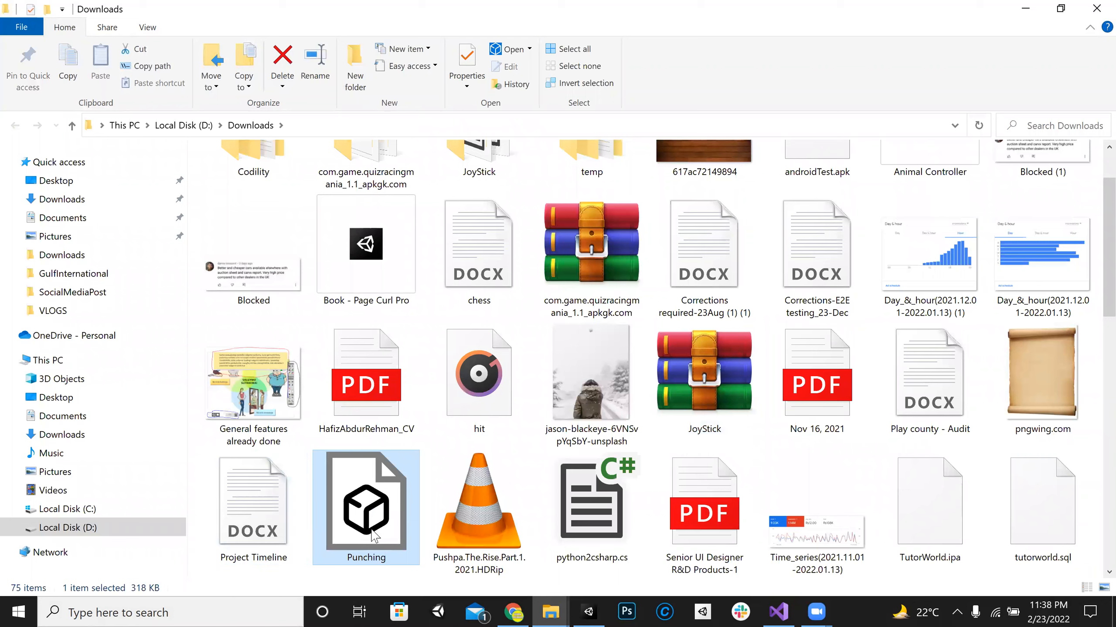
pyautogui.moveTo(374, 537); pyautogui.dragTo(785, 136)
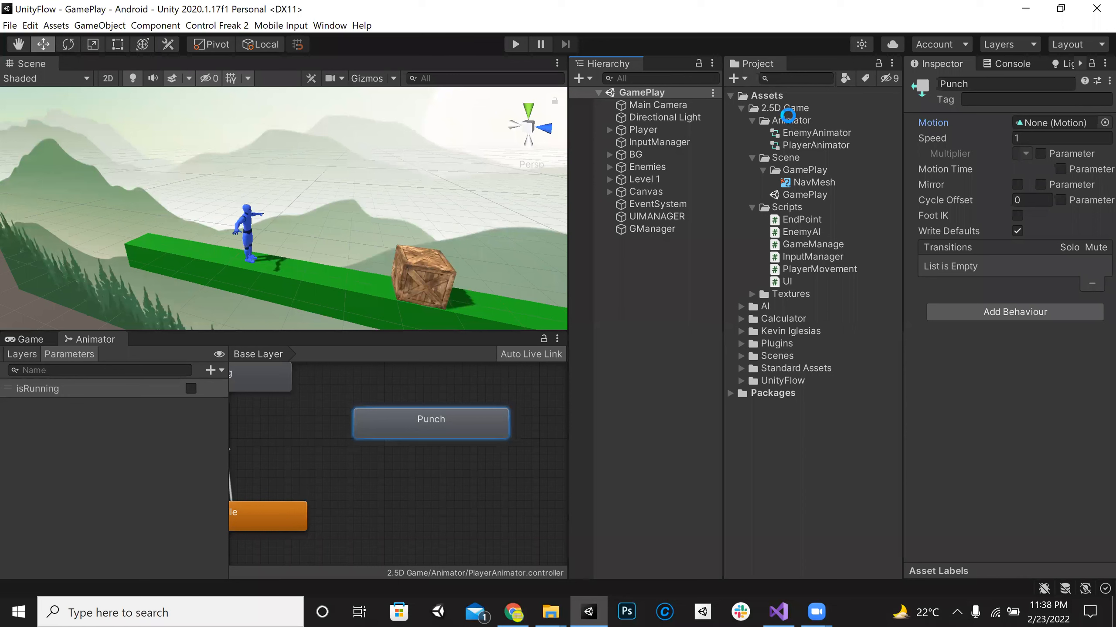
# Step: Collapse the Animator, Scene and Scripts folders and create a folder named Animations inside 2.5D Game
pyautogui.click(751, 120)
pyautogui.click(751, 132)
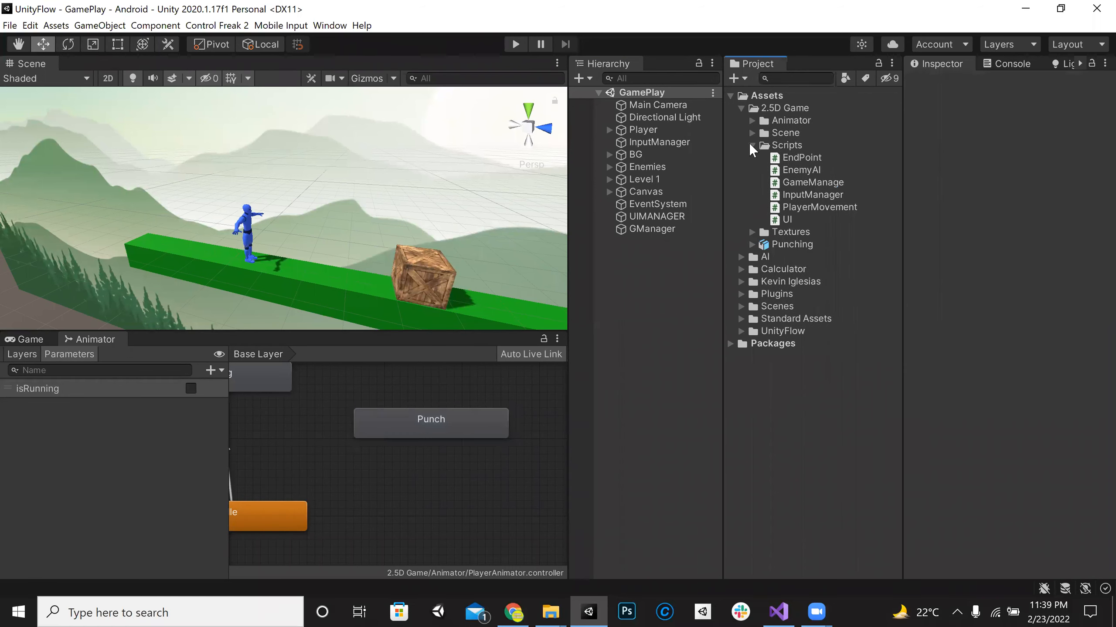
pyautogui.click(751, 145)
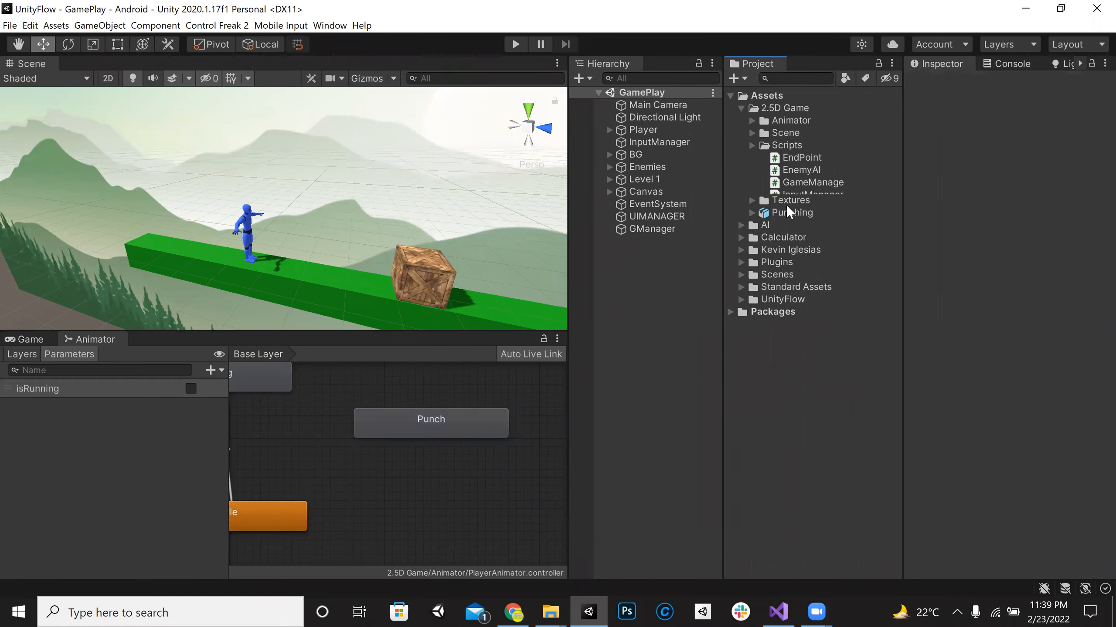
pyautogui.click(784, 108)
pyautogui.rightClick(782, 109)
pyautogui.moveTo(813, 118)
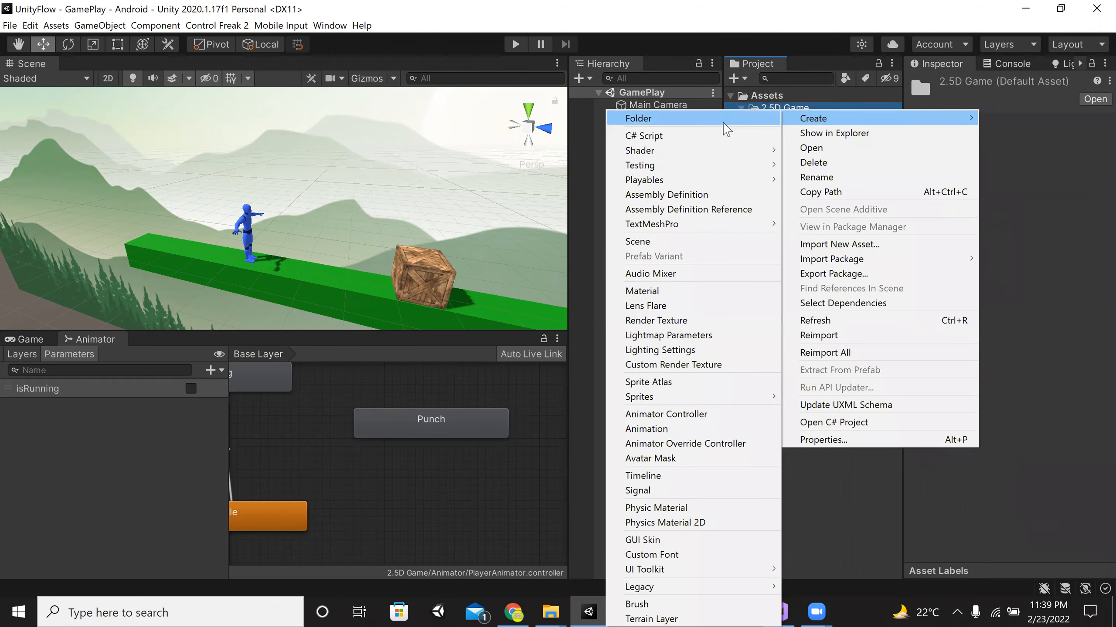
pyautogui.click(722, 120)
pyautogui.write('Ania')
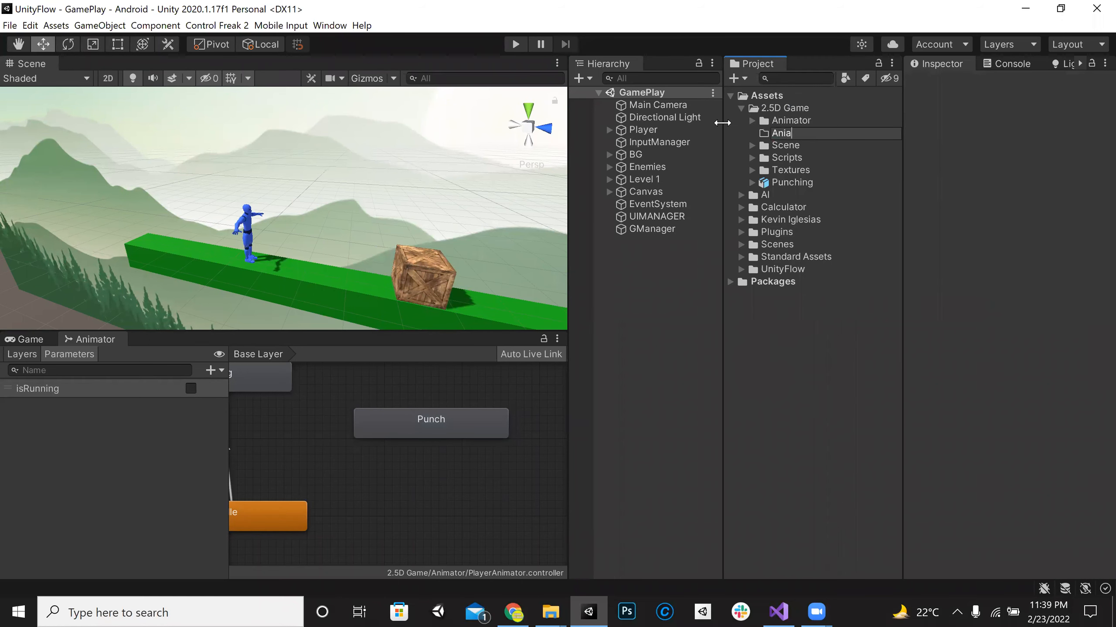
pyautogui.press('BackSpace')
pyautogui.write('mations')
pyautogui.press('Return')
# Step: Move the Punching model into the Animations folder and enlarge the Inspector and its preview area
pyautogui.click(790, 183)
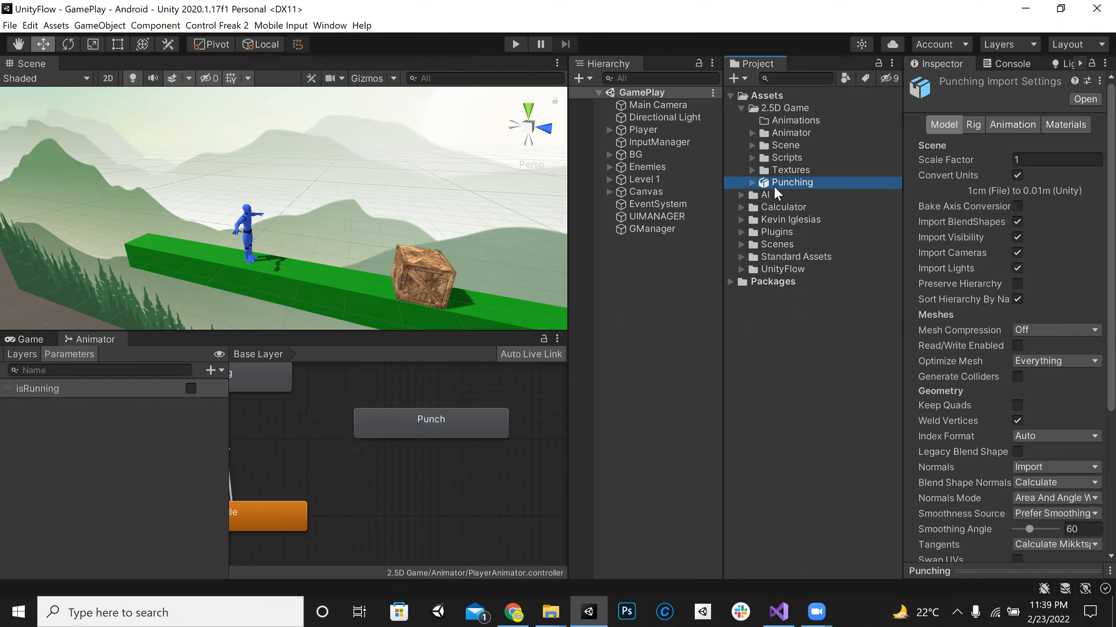
pyautogui.moveTo(797, 117); pyautogui.dragTo(796, 118)
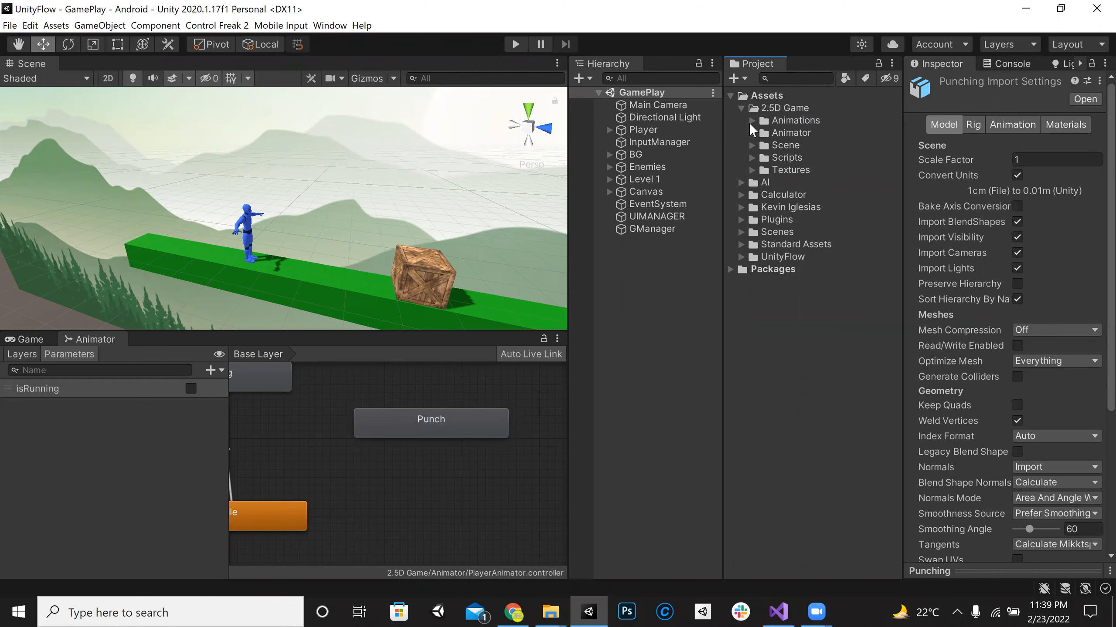
pyautogui.moveTo(898, 153); pyautogui.dragTo(732, 352)
pyautogui.moveTo(930, 566); pyautogui.dragTo(932, 263)
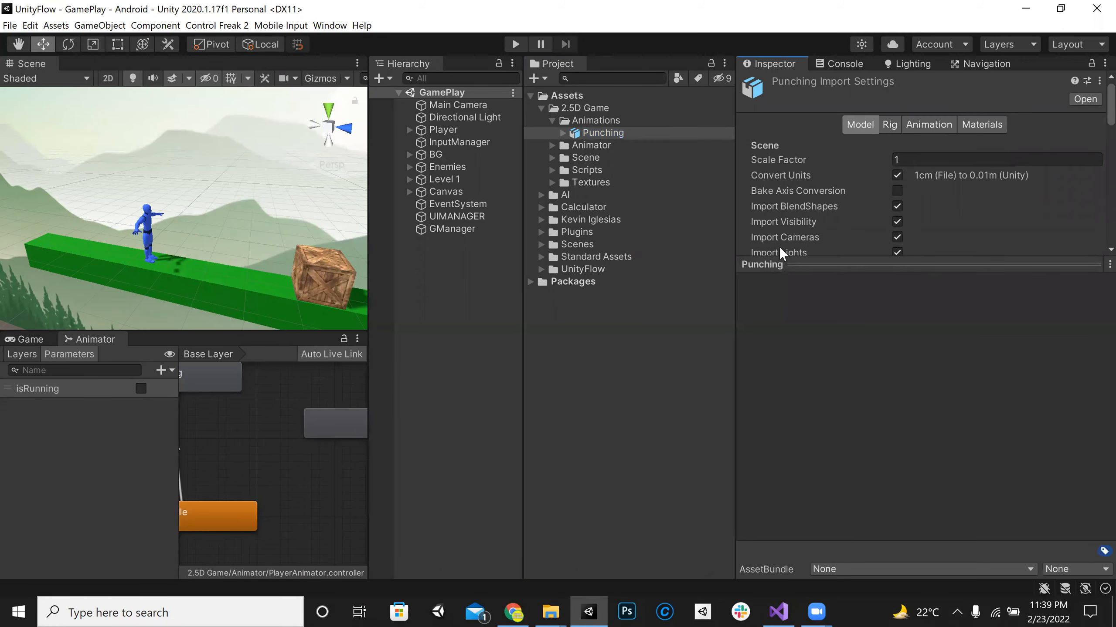
# Step: Locate the avatar assigned to the Player's Animator and the MaleDummy model it belongs to in the project assets
pyautogui.click(408, 130)
pyautogui.click(450, 141)
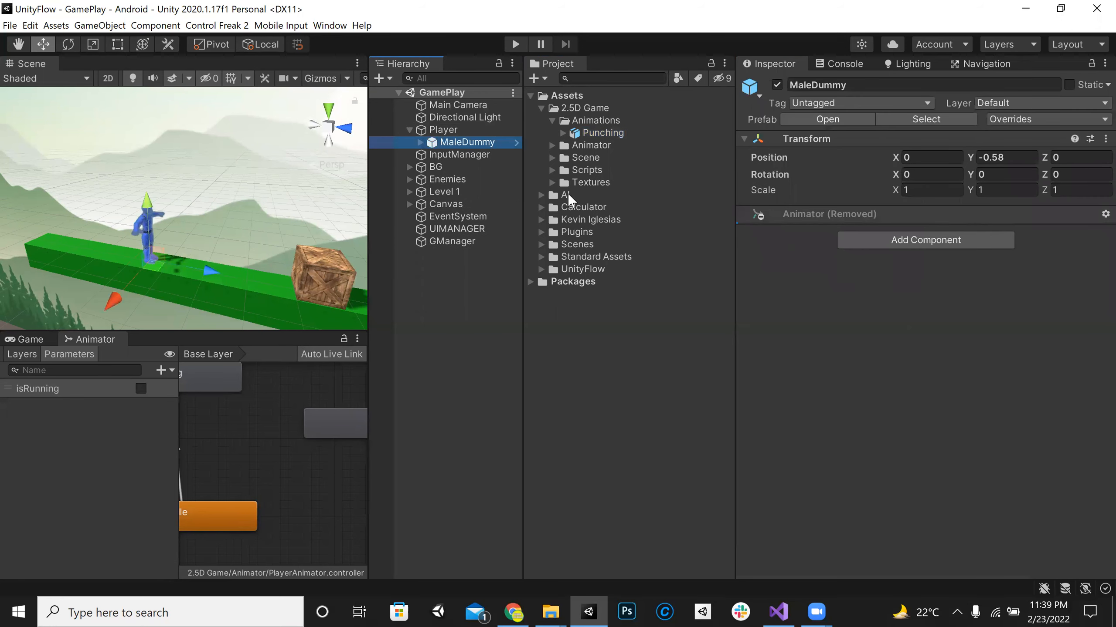
pyautogui.click(442, 131)
pyautogui.click(919, 319)
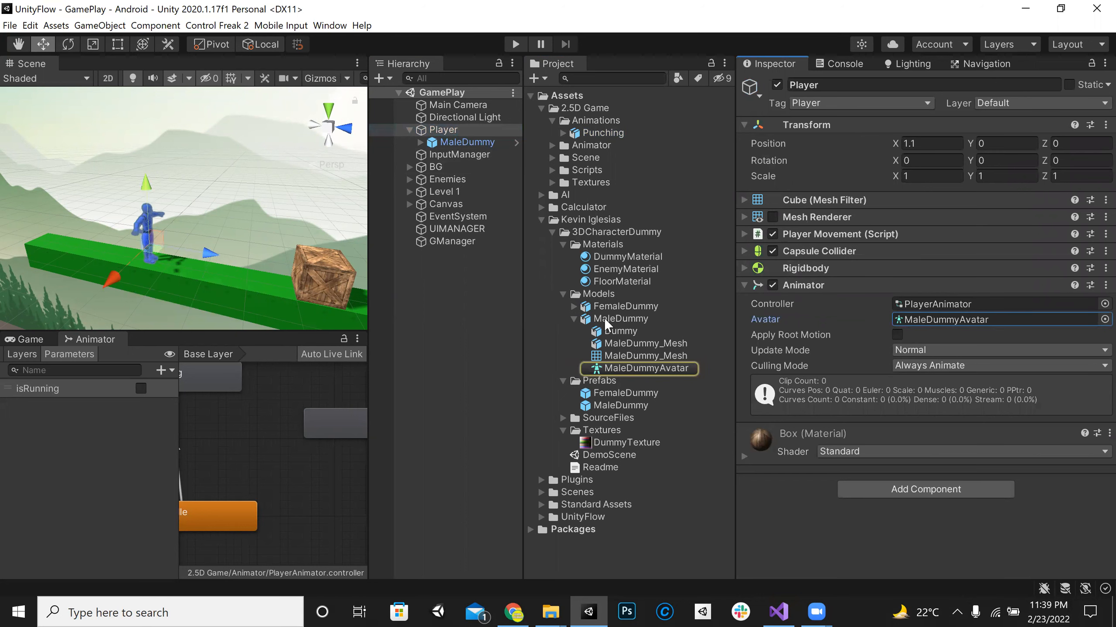
pyautogui.click(604, 317)
# Step: Try to preview Punching with the MaleDummy model and look through its sub-assets and Model import settings
pyautogui.click(607, 133)
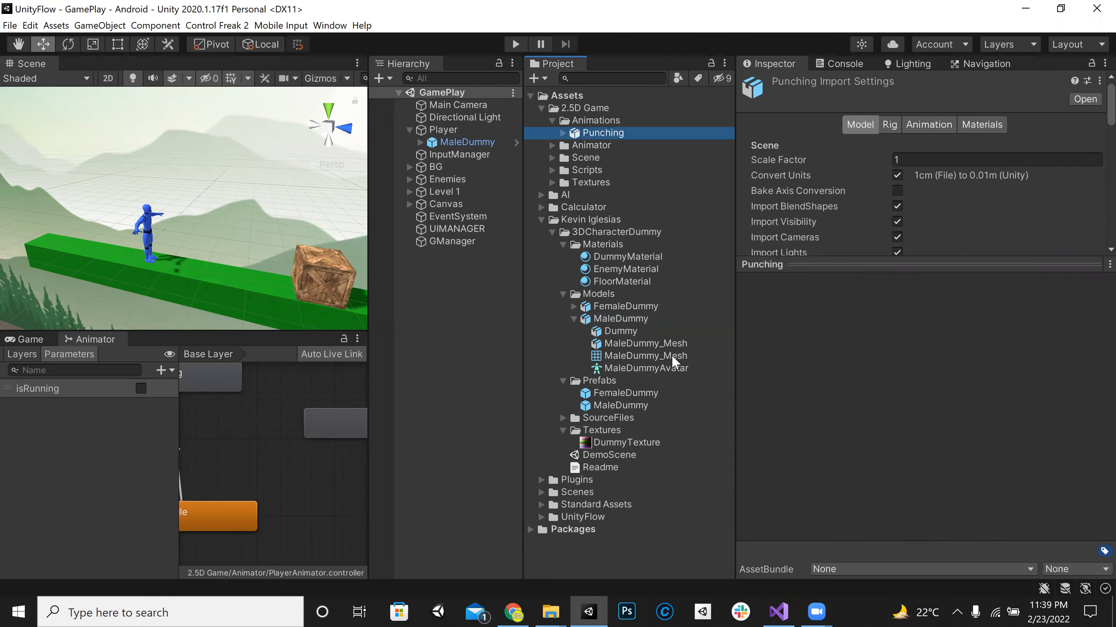
pyautogui.moveTo(617, 320); pyautogui.dragTo(835, 386)
pyautogui.scroll(-8, 834, 386)
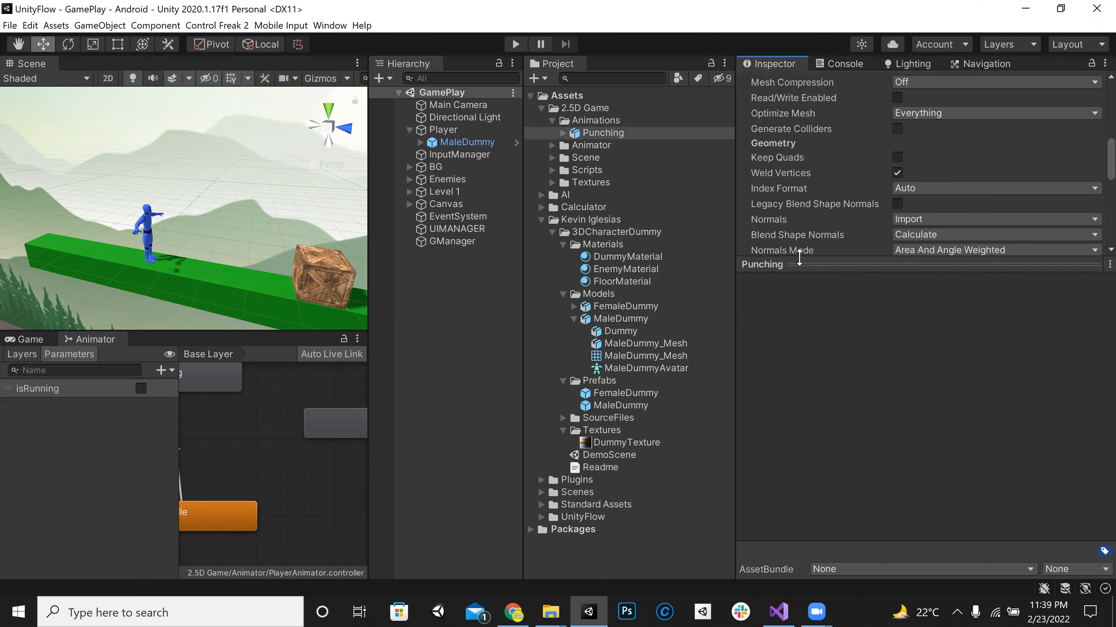
pyautogui.click(562, 134)
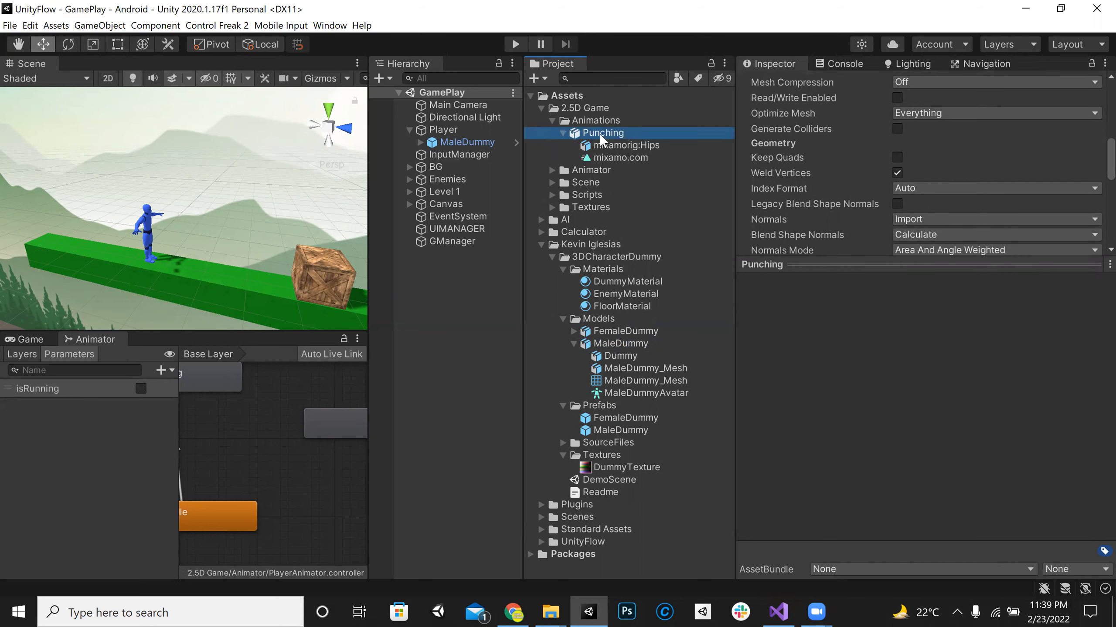
pyautogui.press('Down')
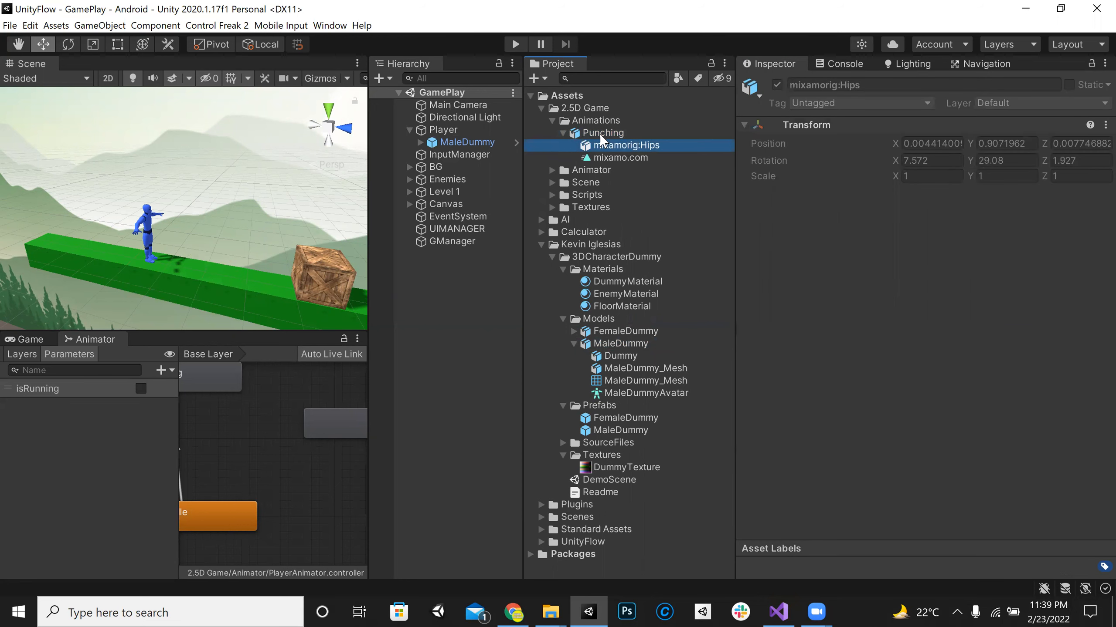
pyautogui.press('Up')
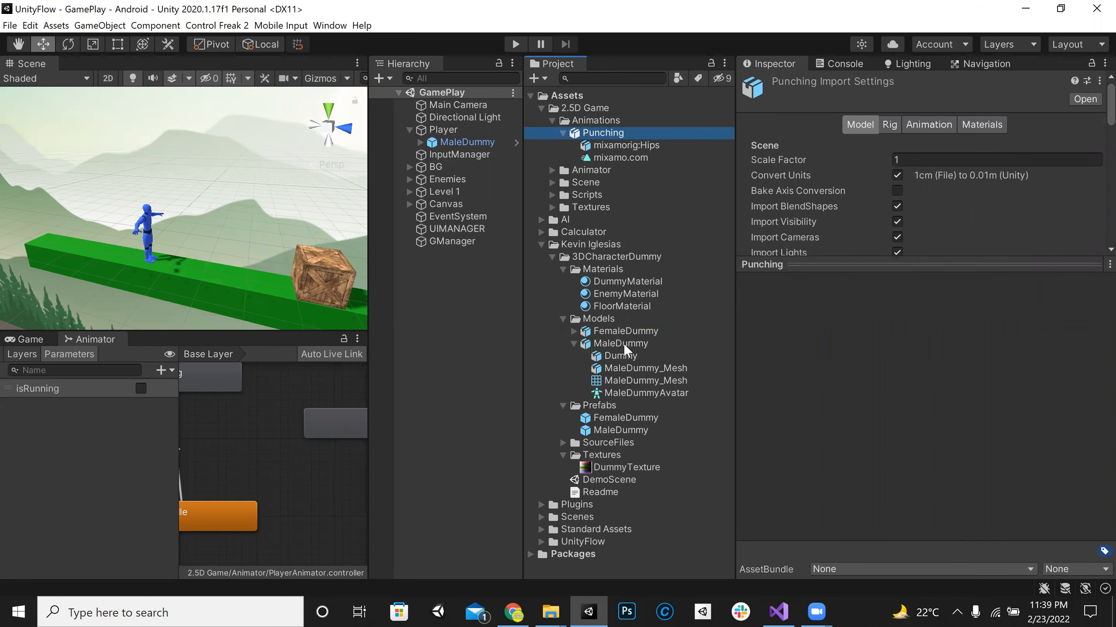
pyautogui.scroll(-5, 920, 402)
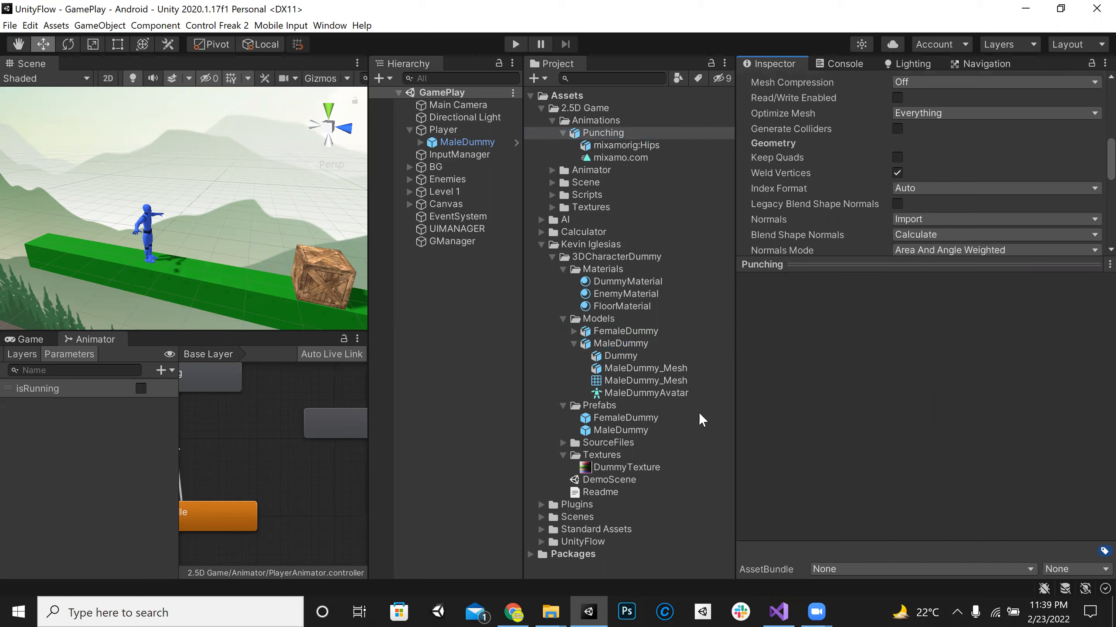
pyautogui.scroll(-5, 844, 383)
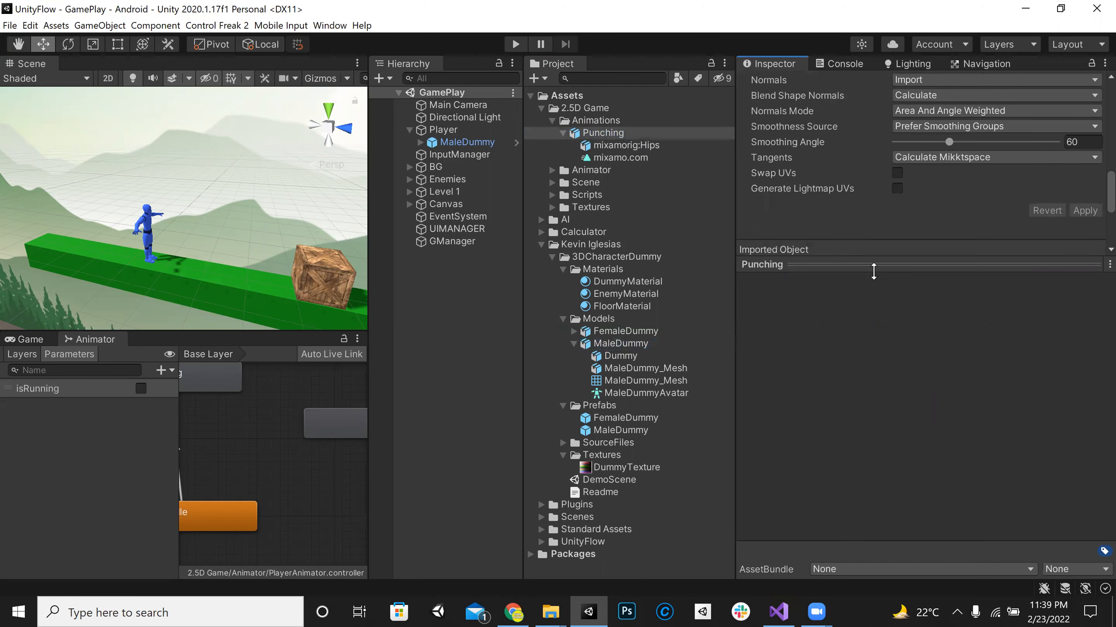
# Step: Set the Punching model's rig animation type to Humanoid and apply the import settings
pyautogui.scroll(10, 875, 270)
pyautogui.click(890, 126)
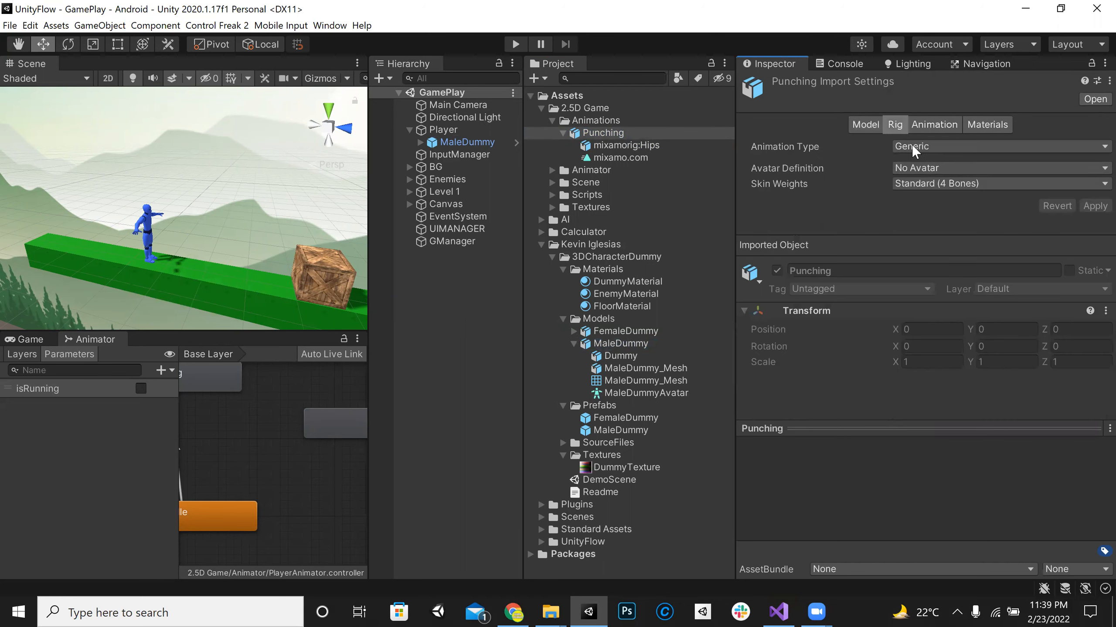
pyautogui.click(911, 146)
pyautogui.click(933, 206)
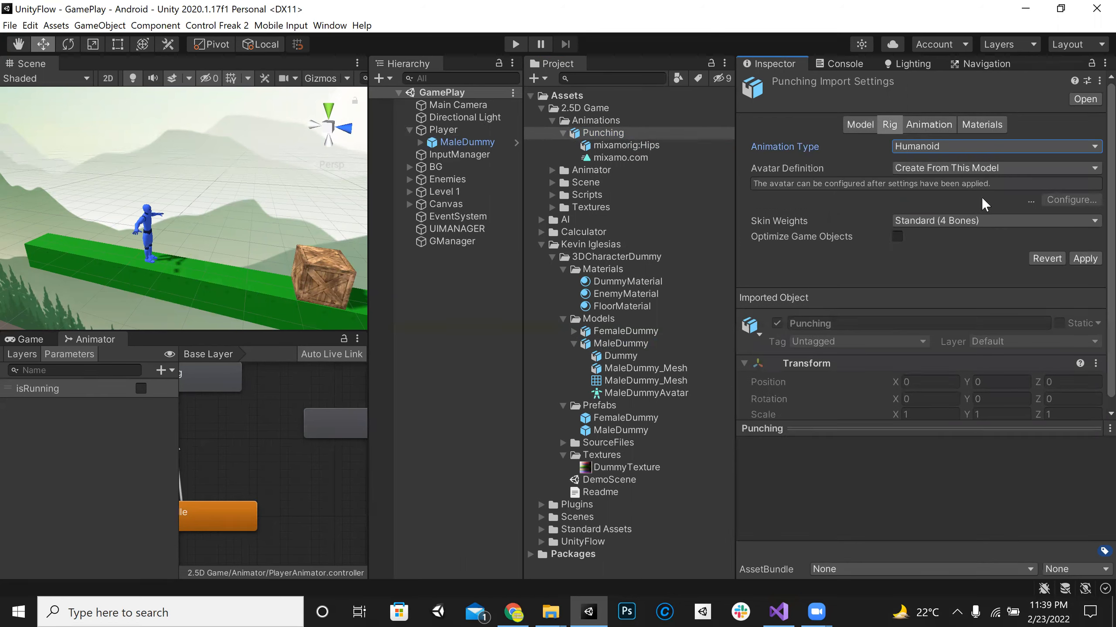
pyautogui.click(1084, 258)
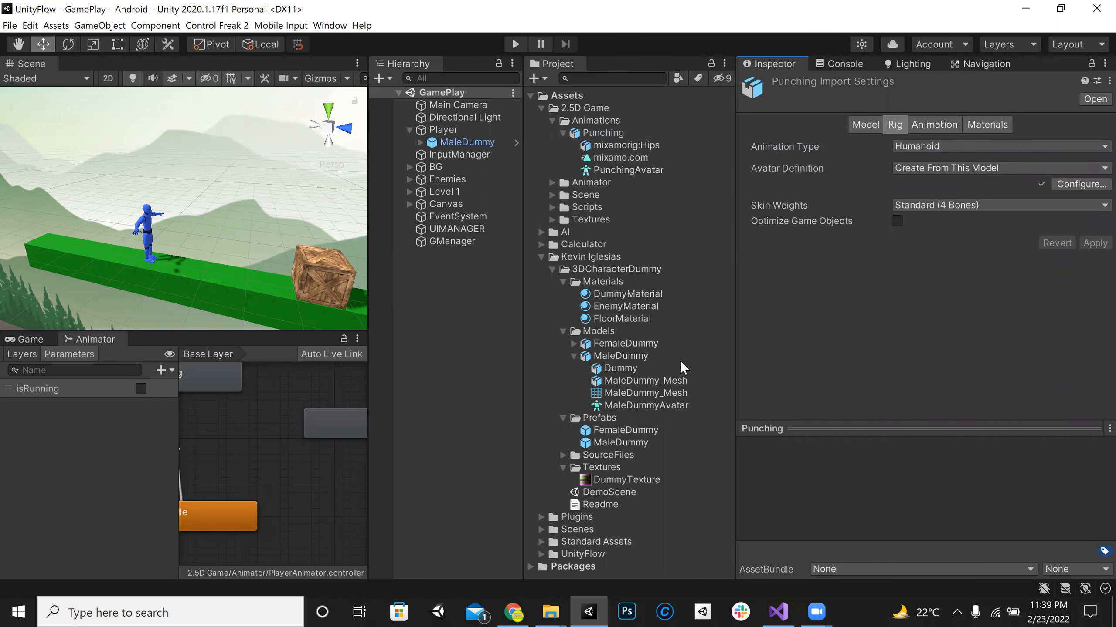
# Step: Enlarge the preview area and compare the rig import settings of the MaleDummy and Punching models
pyautogui.click(809, 427)
pyautogui.click(688, 360)
pyautogui.click(898, 378)
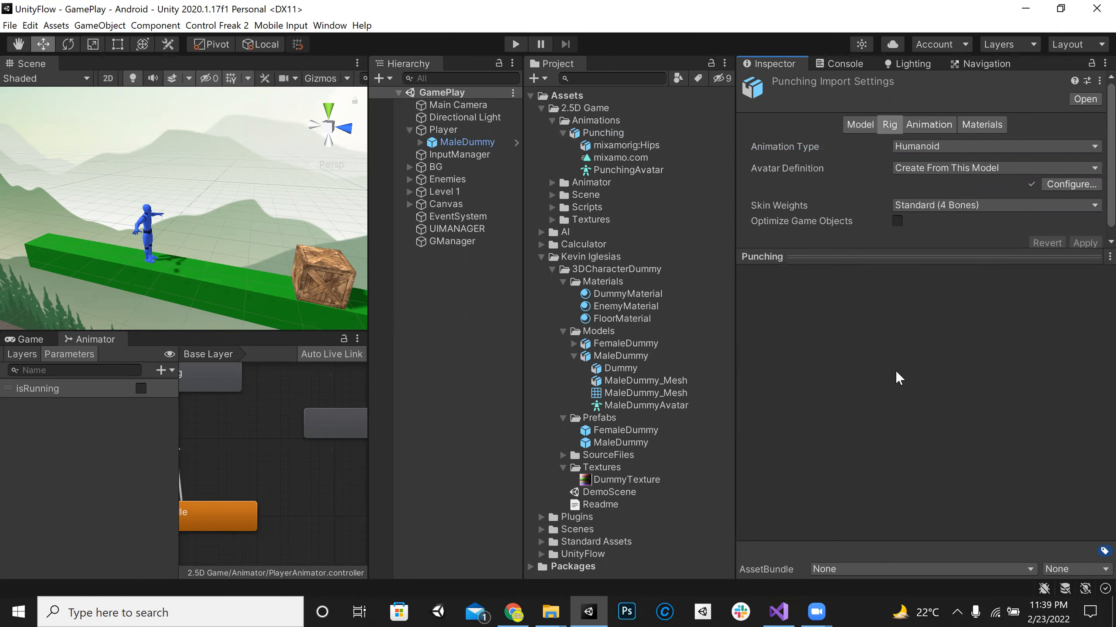
pyautogui.click(621, 355)
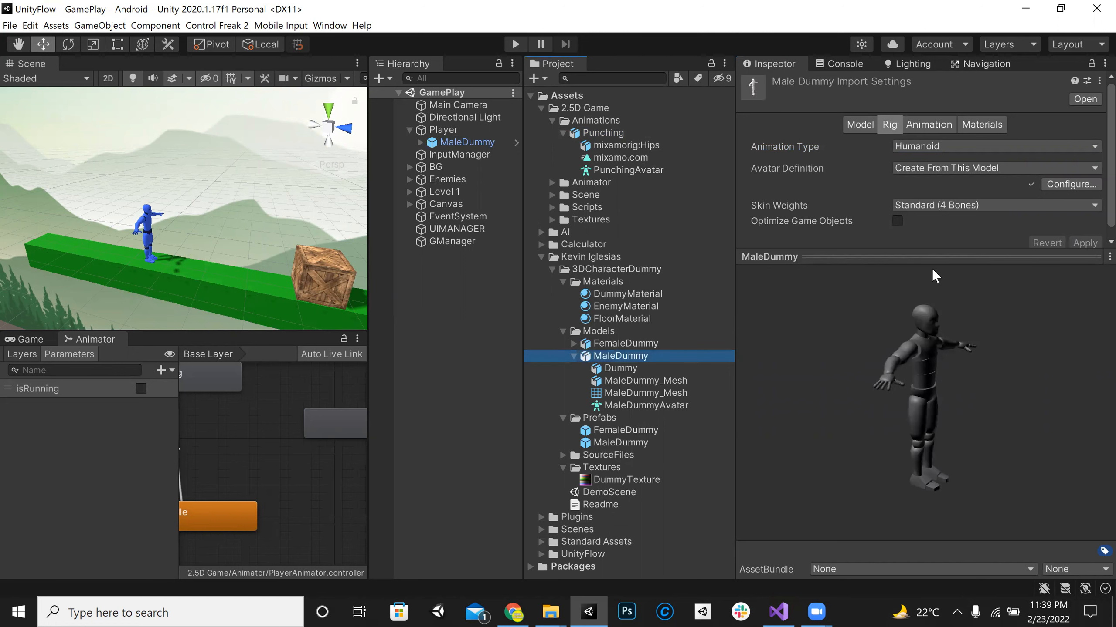
pyautogui.click(625, 134)
pyautogui.click(626, 146)
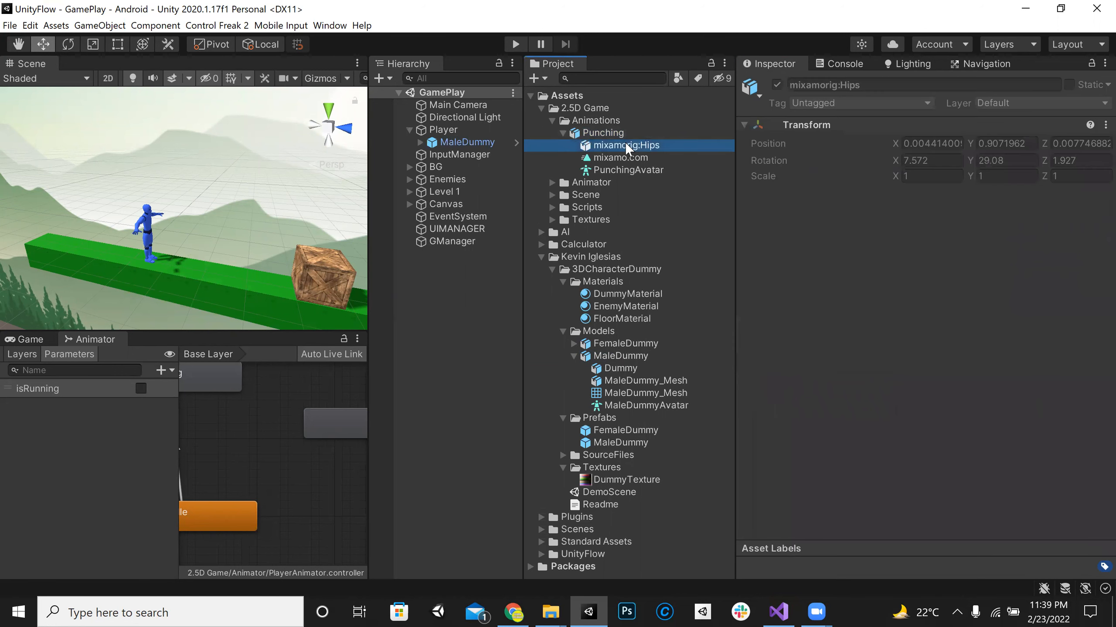
pyautogui.click(623, 133)
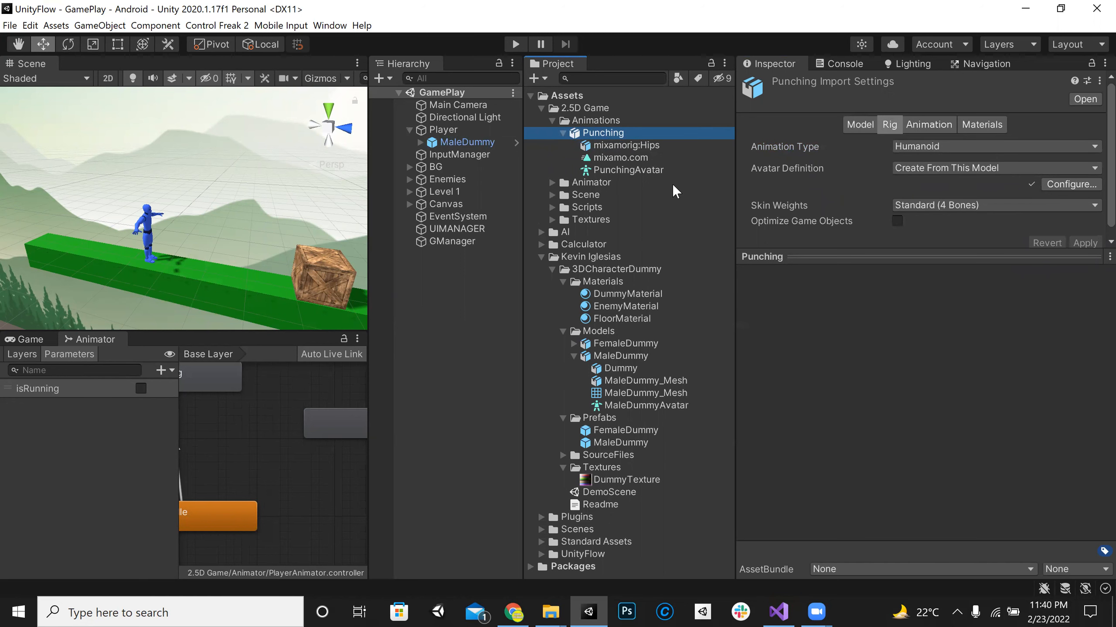
# Step: Play the mixamo.com clip preview with MaleDummy as the preview model and view the punch from the front
pyautogui.click(619, 170)
pyautogui.click(618, 159)
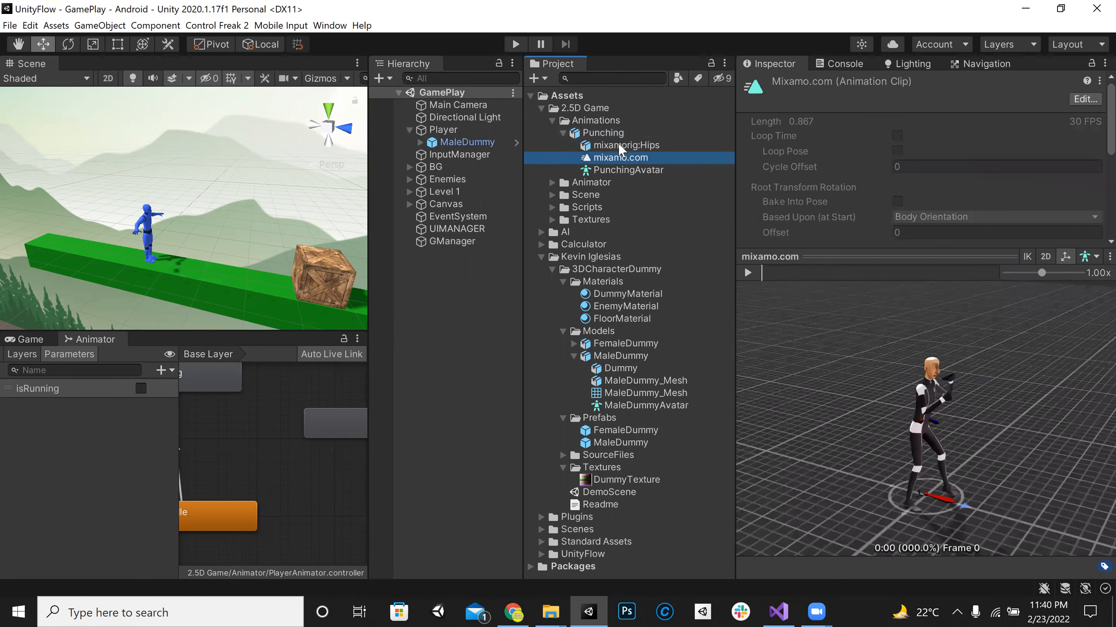
pyautogui.click(747, 273)
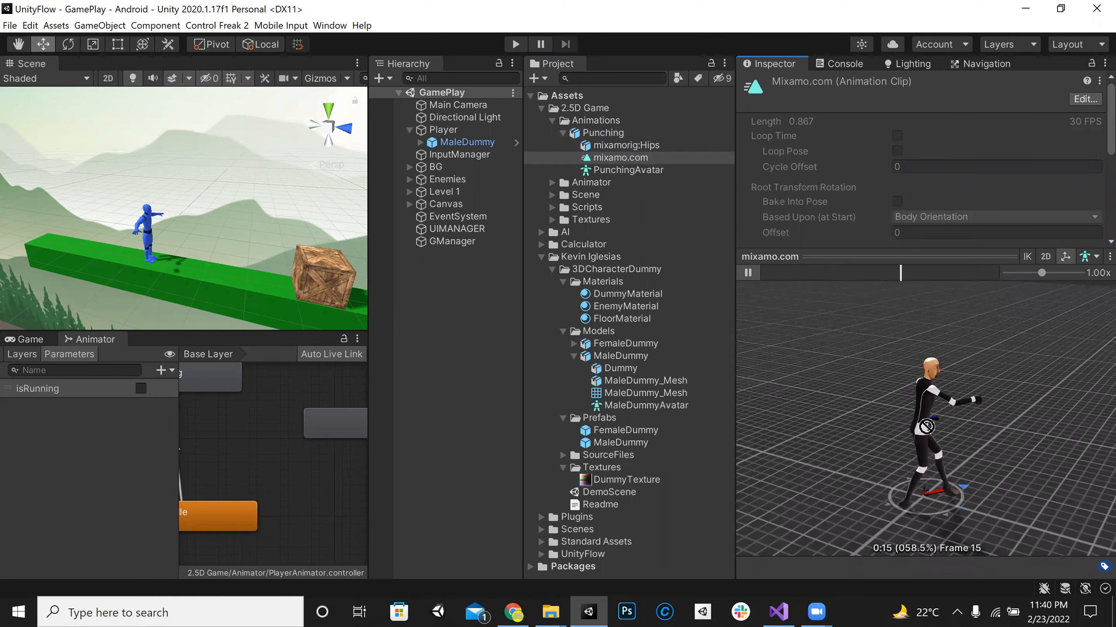
pyautogui.moveTo(620, 357); pyautogui.dragTo(926, 428)
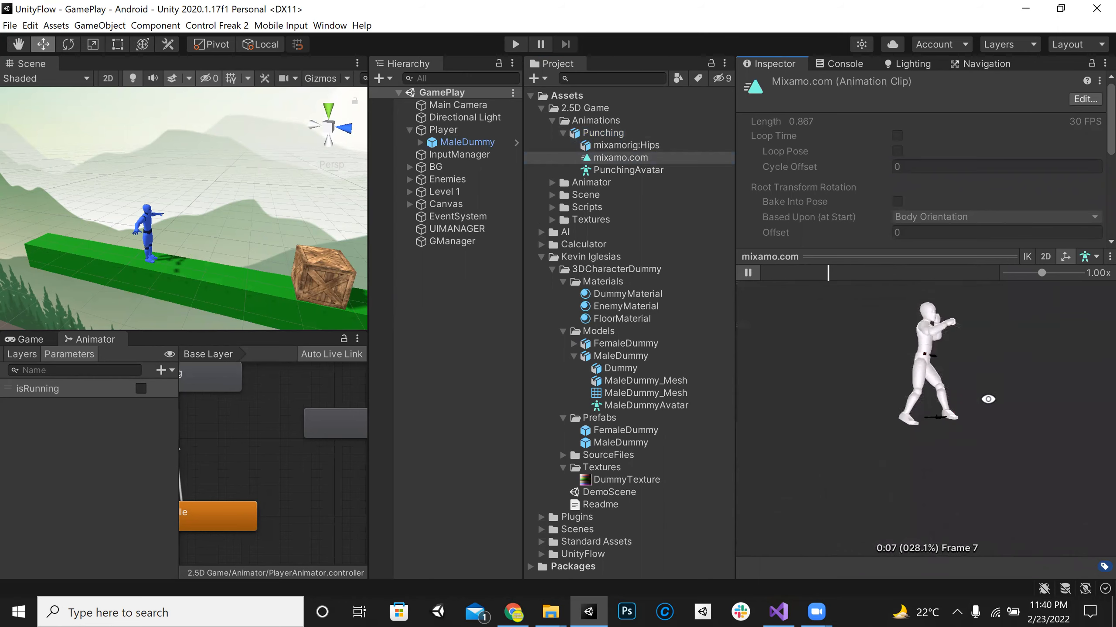
pyautogui.scroll(4, 985, 403)
pyautogui.moveTo(986, 402); pyautogui.dragTo(888, 467, button='right')
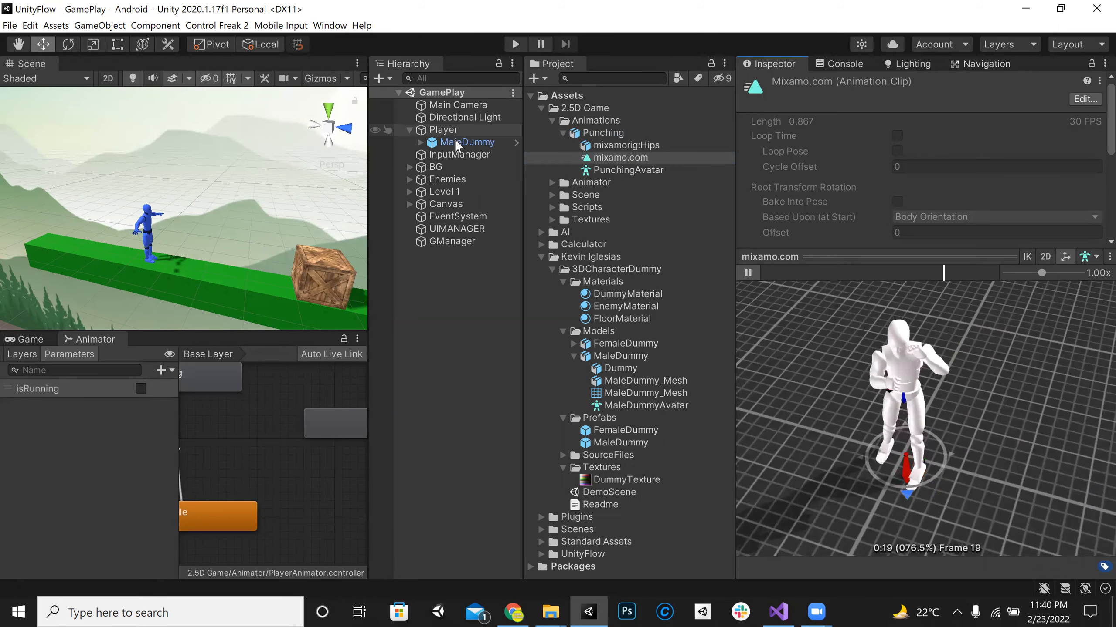
# Step: Narrow the Inspector, enlarge the Animator graph and select the Punch state to show its motion settings
pyautogui.click(465, 142)
pyautogui.moveTo(367, 400); pyautogui.dragTo(913, 384)
pyautogui.moveTo(365, 295); pyautogui.dragTo(854, 270)
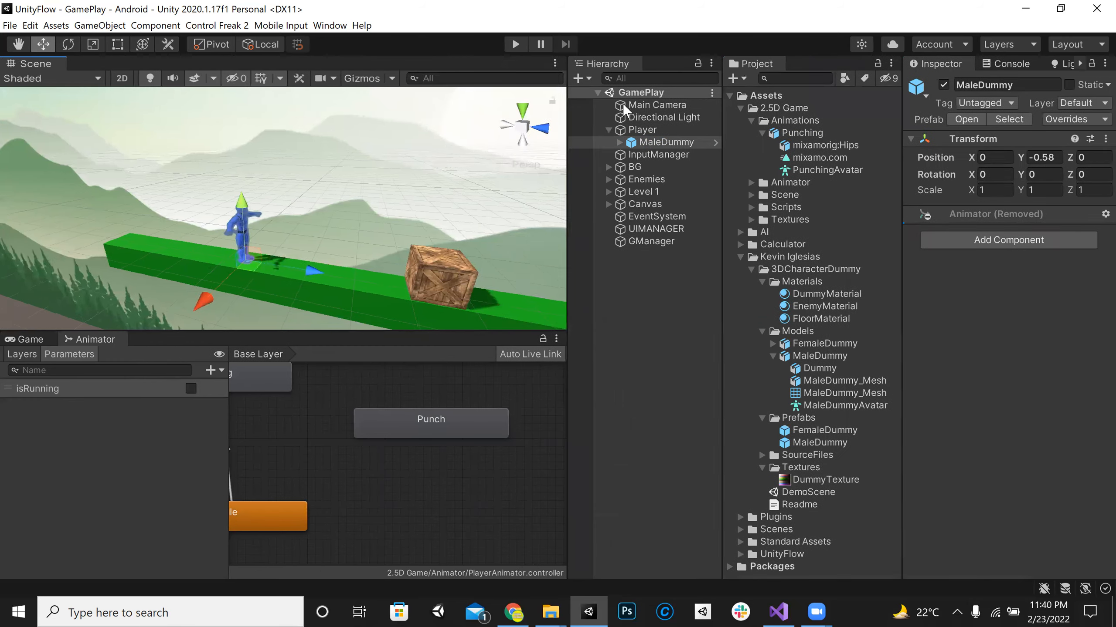
pyautogui.moveTo(464, 329); pyautogui.dragTo(465, 302)
pyautogui.click(448, 365)
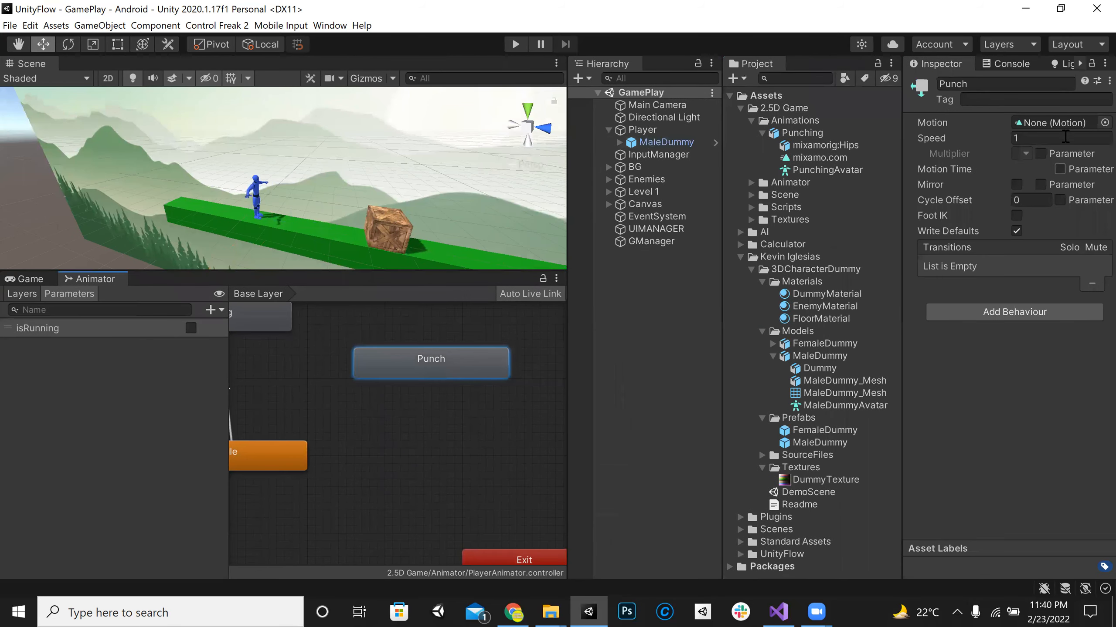
# Step: Examine the Punching model's mixamorig:Hips object and mixamo.com clip, including the clip's asset options, and return to the model's import settings
pyautogui.click(849, 146)
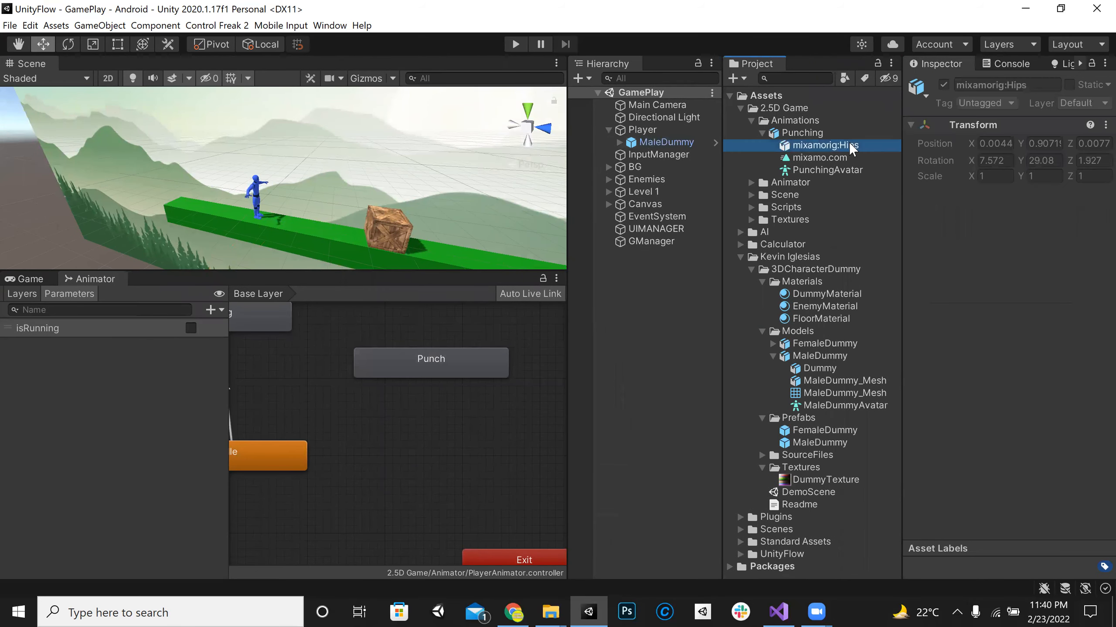
pyautogui.click(829, 157)
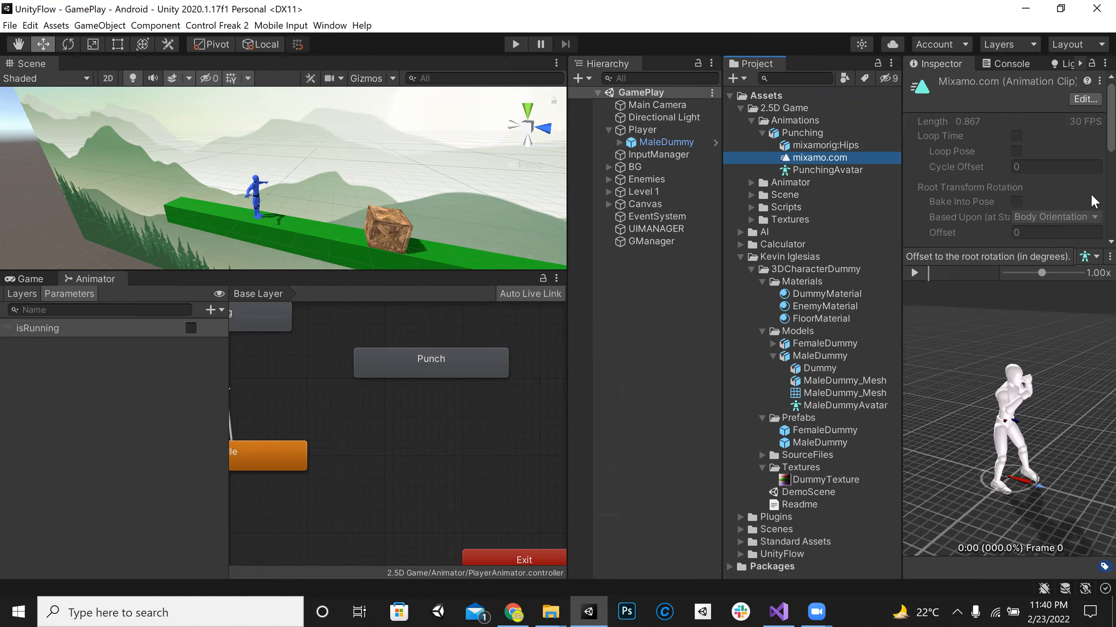
pyautogui.rightClick(844, 159)
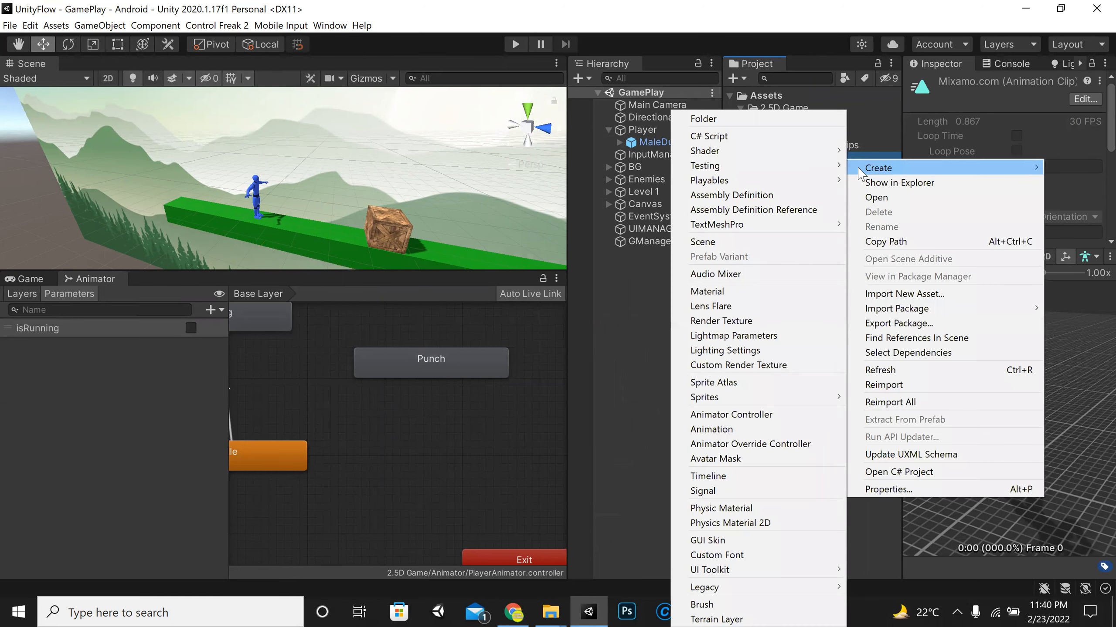
pyautogui.click(795, 203)
pyautogui.click(794, 167)
pyautogui.click(800, 162)
pyautogui.click(812, 133)
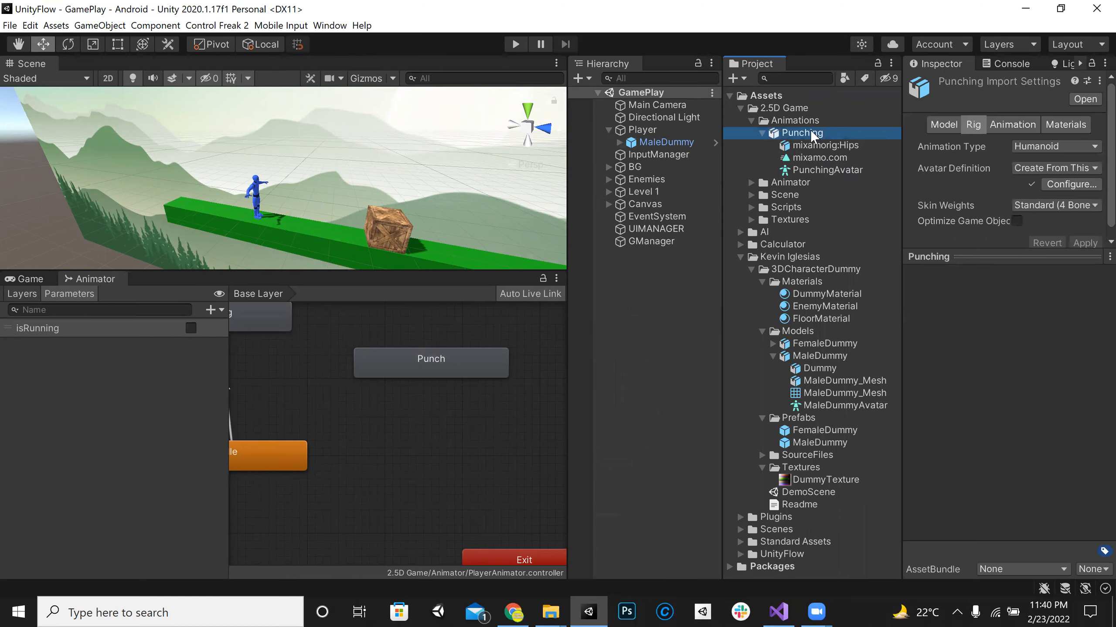
# Step: Shrink the preview area to enlarge the Punching import settings and look through the model and rig settings
pyautogui.moveTo(1035, 262); pyautogui.dragTo(1060, 286)
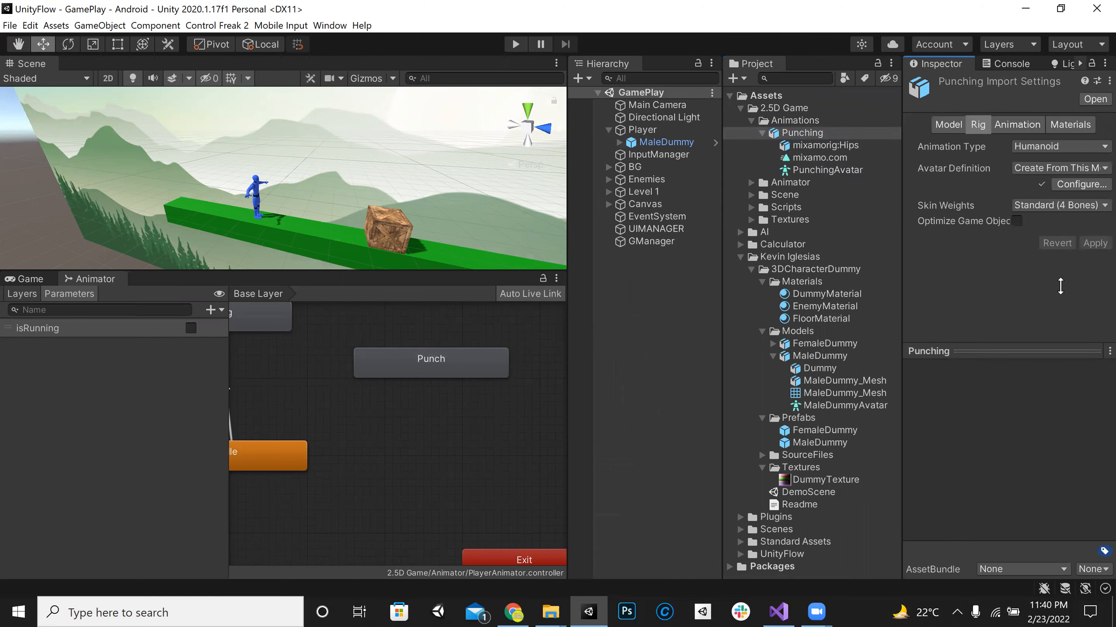
pyautogui.click(831, 162)
pyautogui.click(814, 123)
pyautogui.click(812, 134)
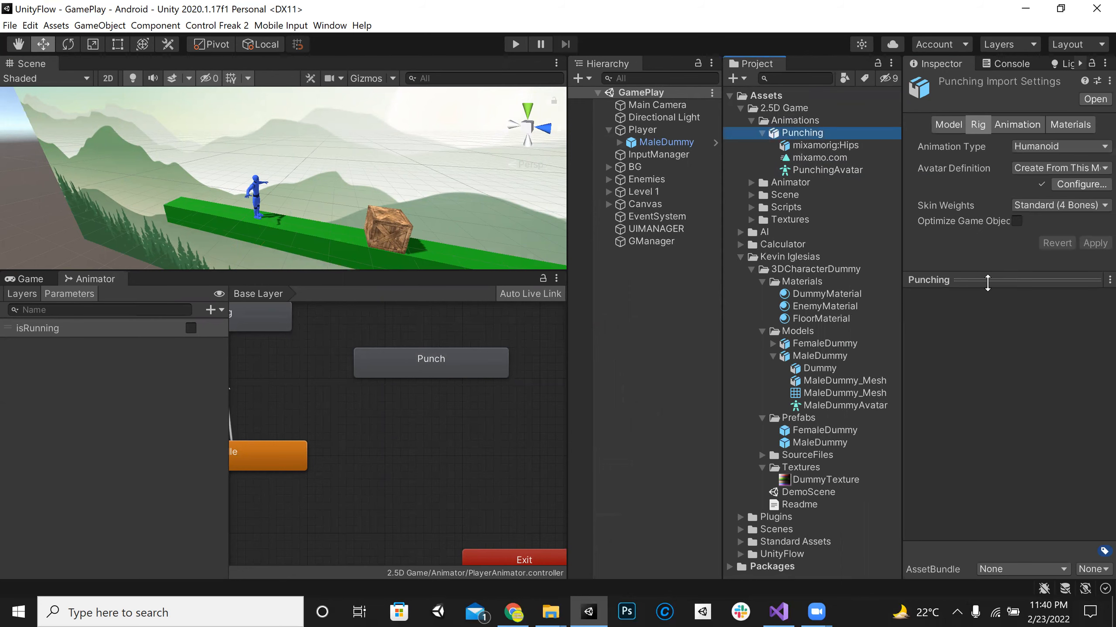
pyautogui.moveTo(987, 282); pyautogui.dragTo(993, 457)
pyautogui.click(949, 125)
pyautogui.click(973, 124)
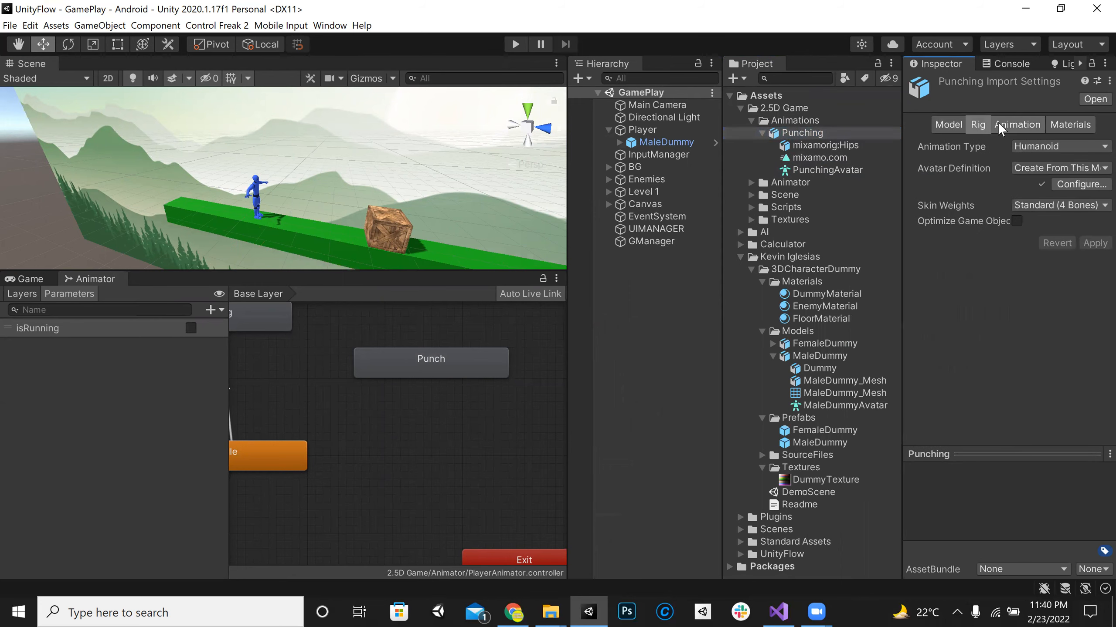
# Step: Rename the Punching model's mixamo.com animation clip to Punch and apply the import settings
pyautogui.click(1010, 123)
pyautogui.click(1010, 383)
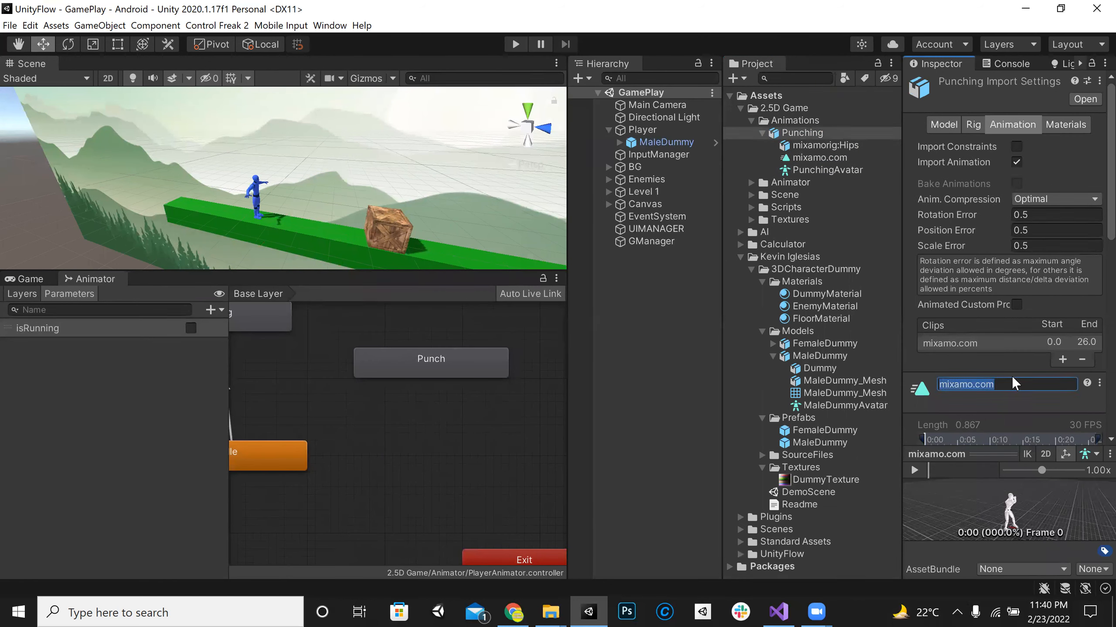
pyautogui.write('Punch')
pyautogui.press('Return')
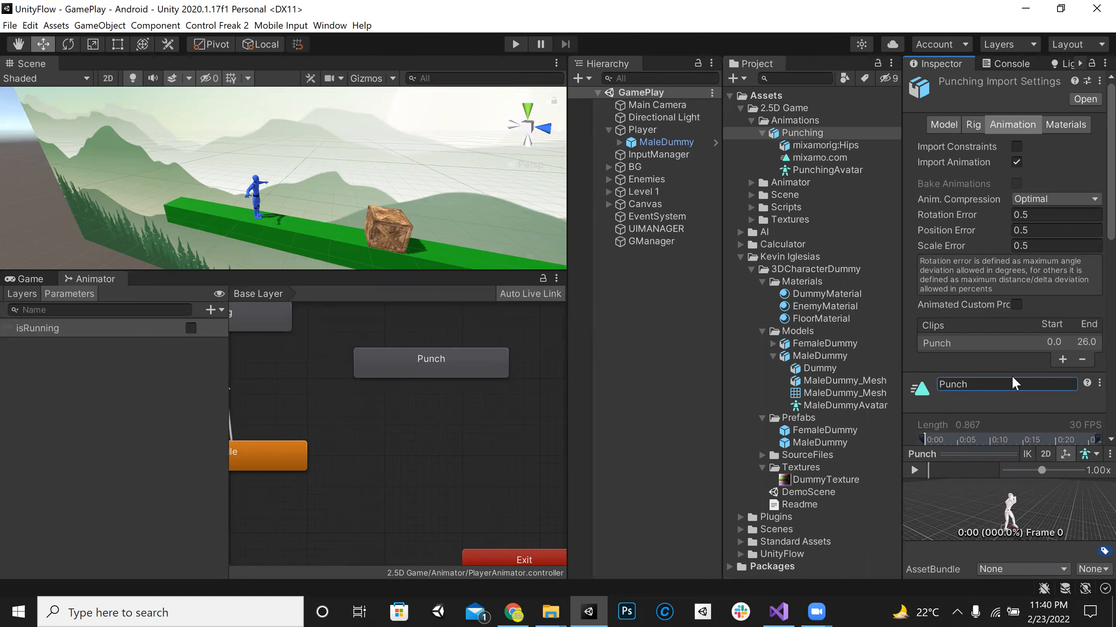
pyautogui.scroll(-5, 1011, 373)
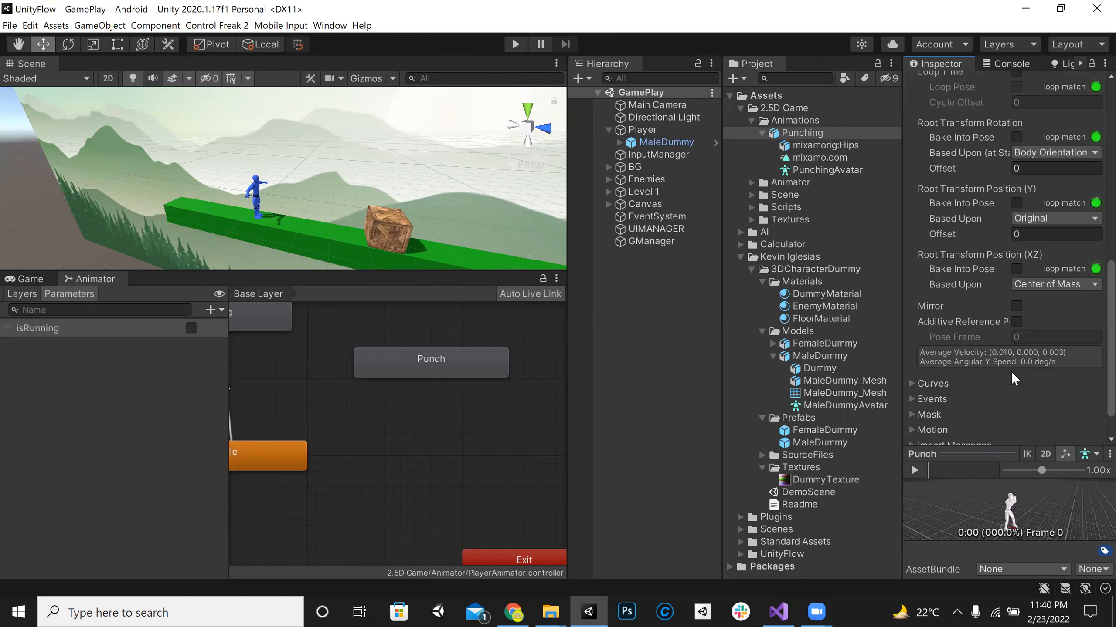
pyautogui.click(1084, 430)
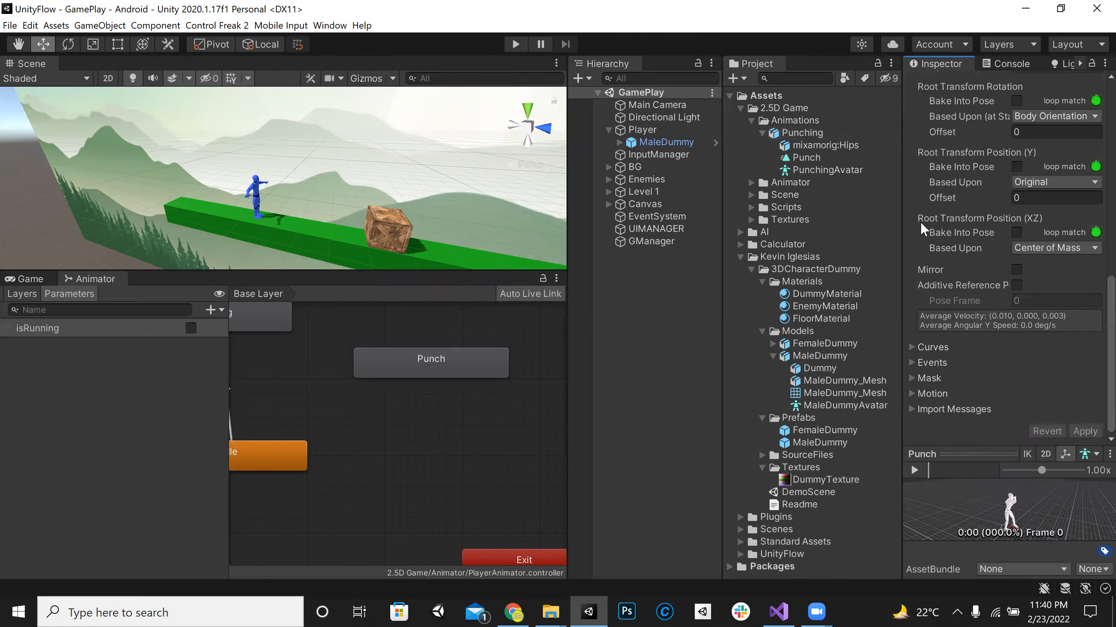
# Step: Assign the Punch animation clip as the motion of the Punch state in the player's Animator
pyautogui.click(800, 159)
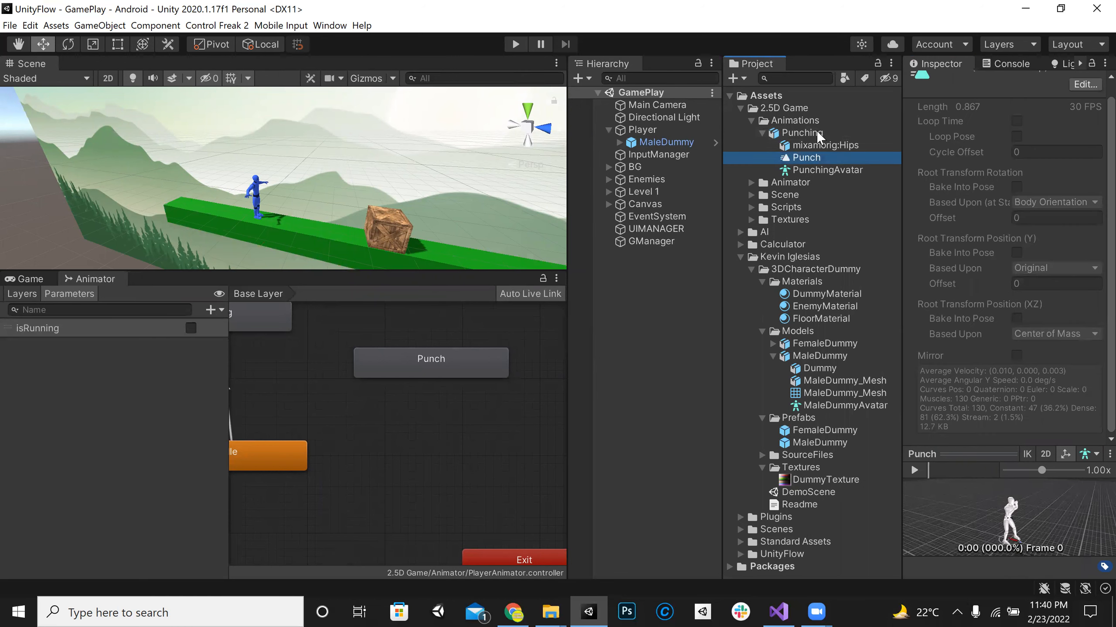
pyautogui.click(430, 364)
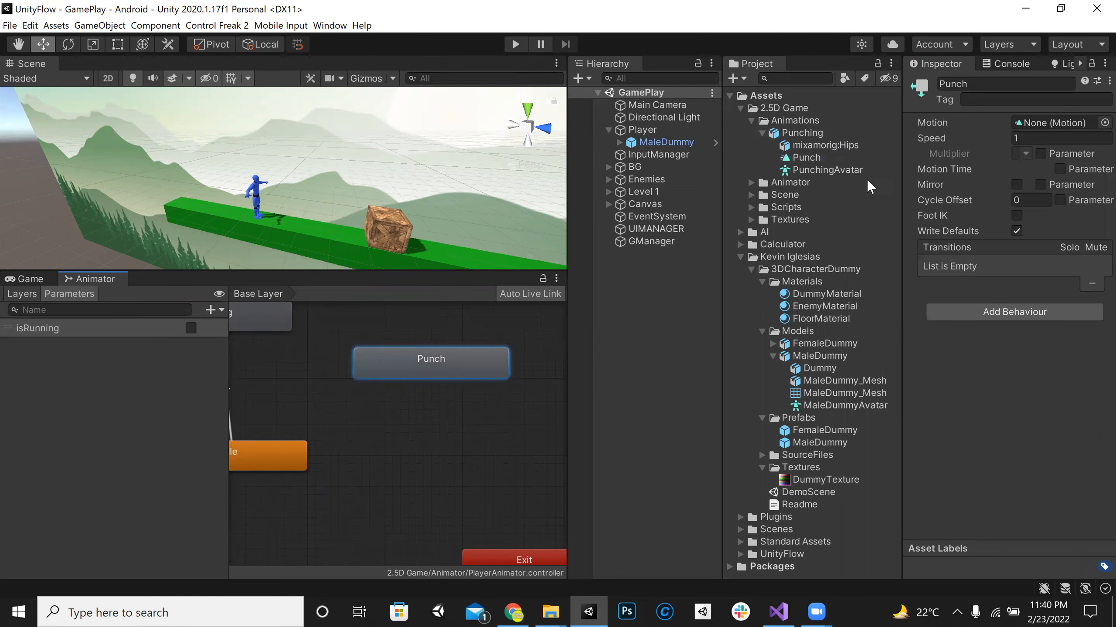
pyautogui.moveTo(807, 160); pyautogui.dragTo(1056, 125)
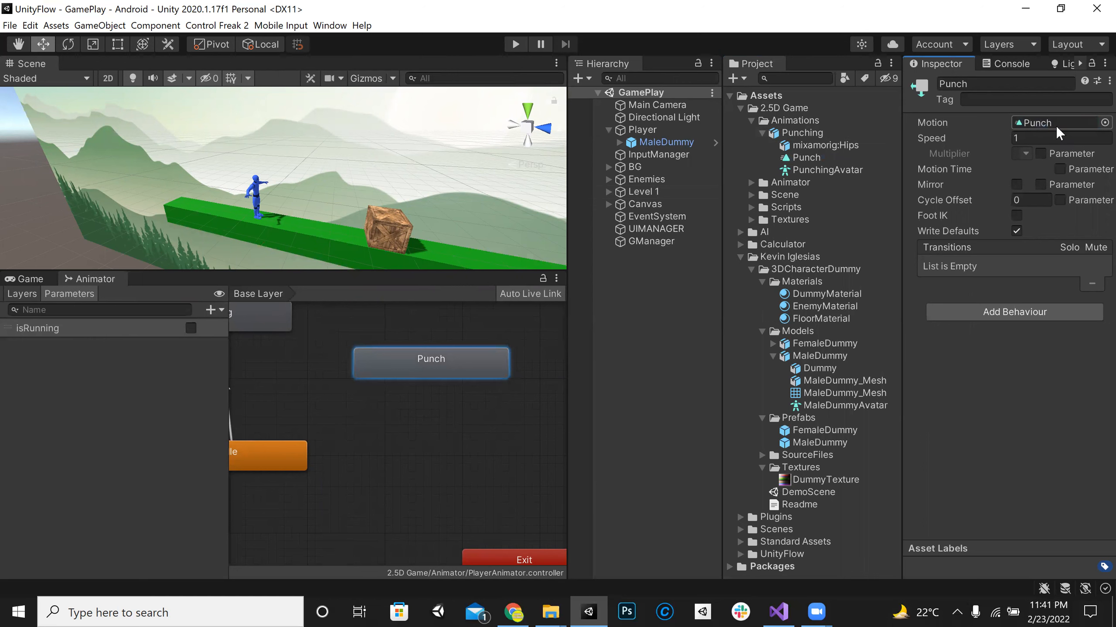
# Step: Create transitions from the Idle state to Punch and from the Running state to Punch
pyautogui.moveTo(348, 445); pyautogui.dragTo(402, 480, button='middle')
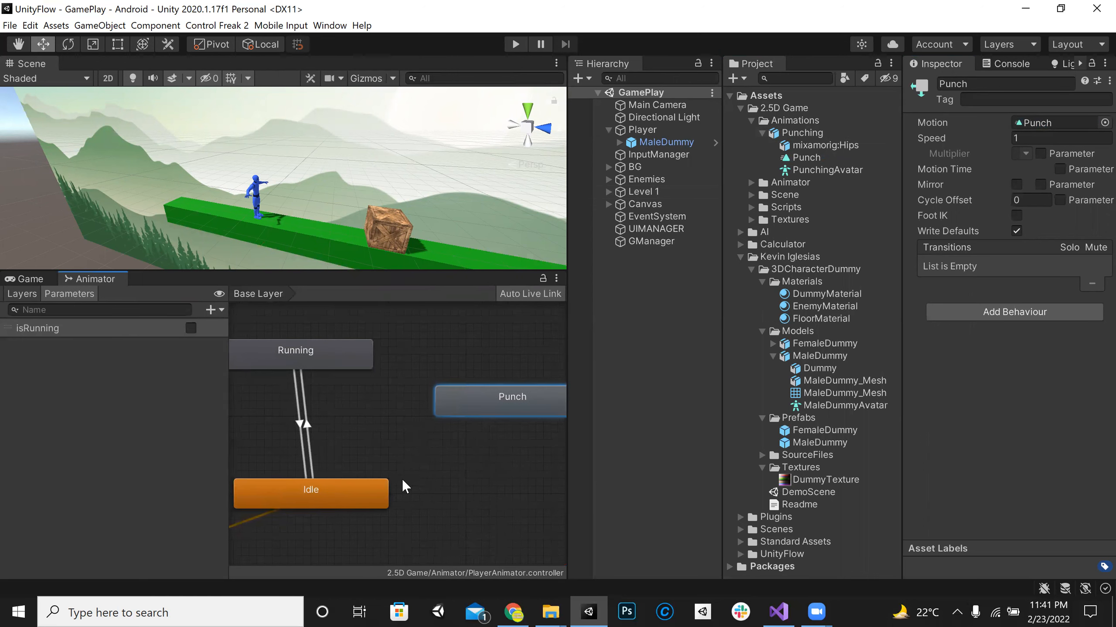
pyautogui.rightClick(331, 481)
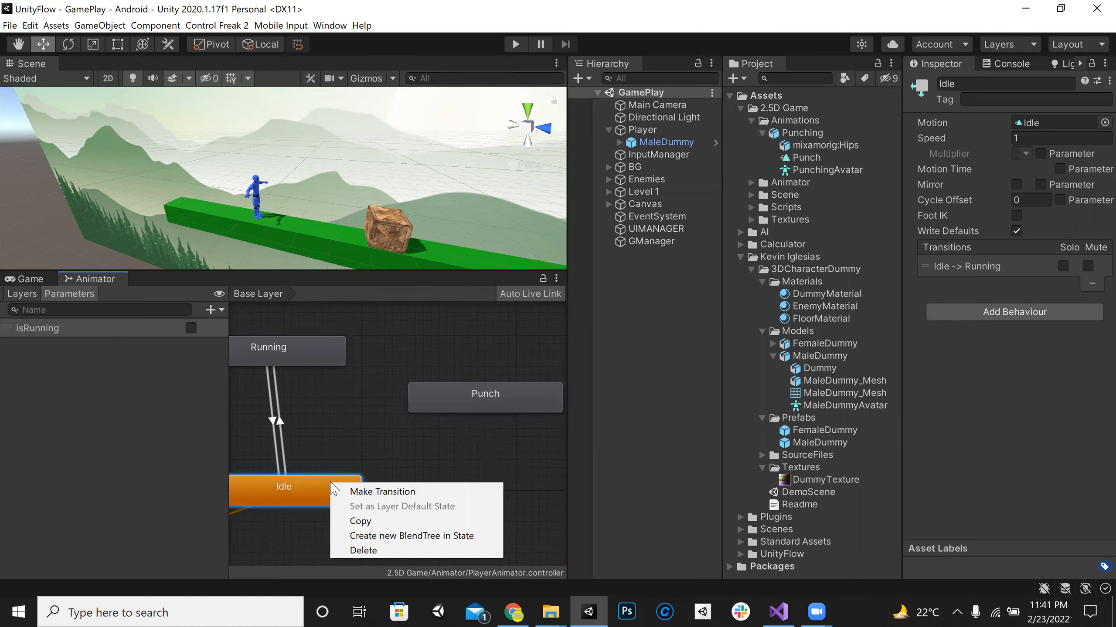
pyautogui.click(350, 492)
pyautogui.click(415, 389)
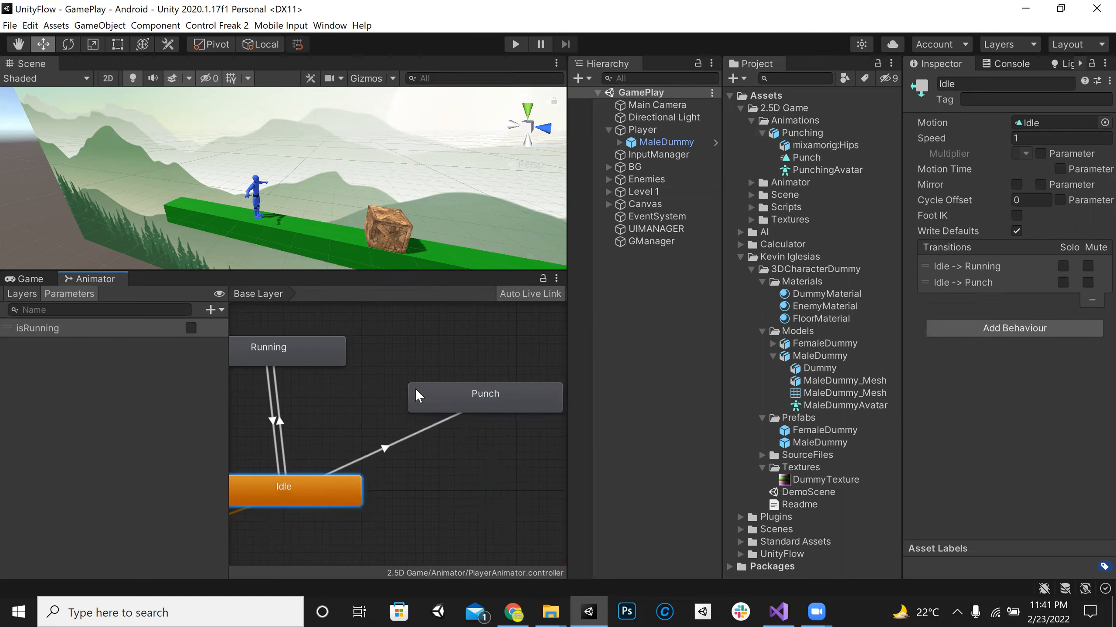
pyautogui.click(298, 365)
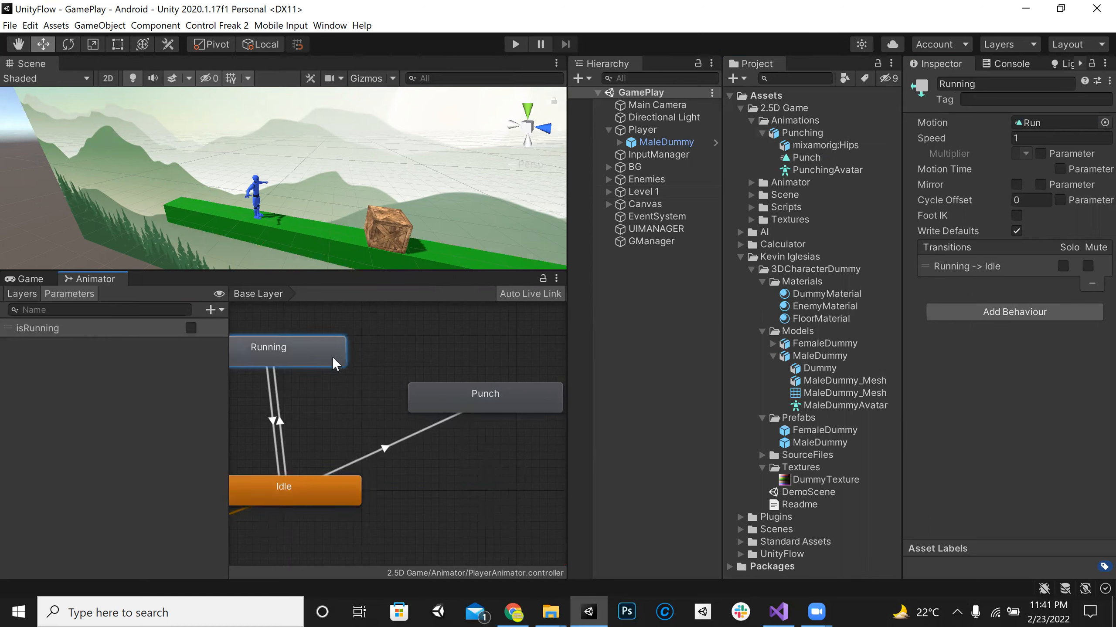
pyautogui.rightClick(340, 360)
pyautogui.click(353, 364)
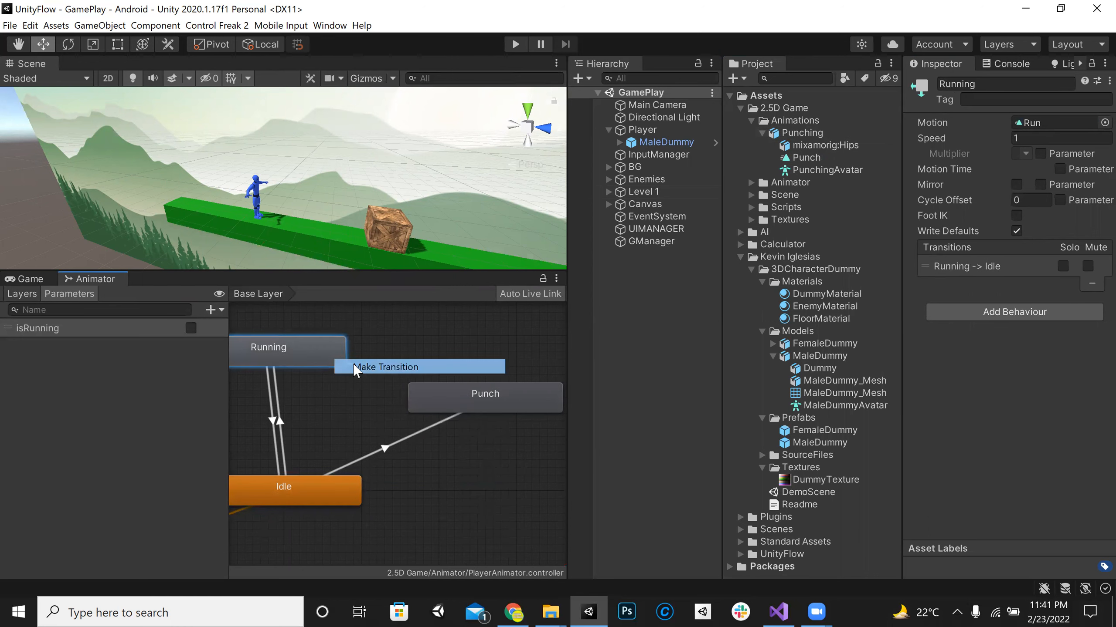
pyautogui.click(424, 397)
# Step: Disable Has Exit Time on the Running-to-Punch and Idle-to-Punch transitions
pyautogui.click(386, 381)
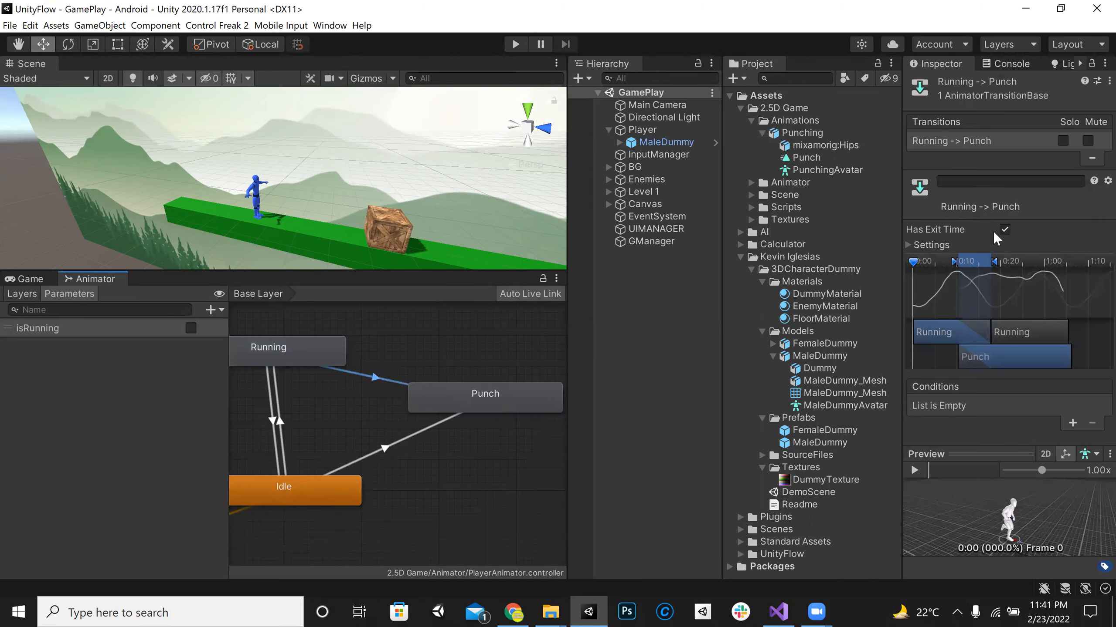
pyautogui.click(1004, 230)
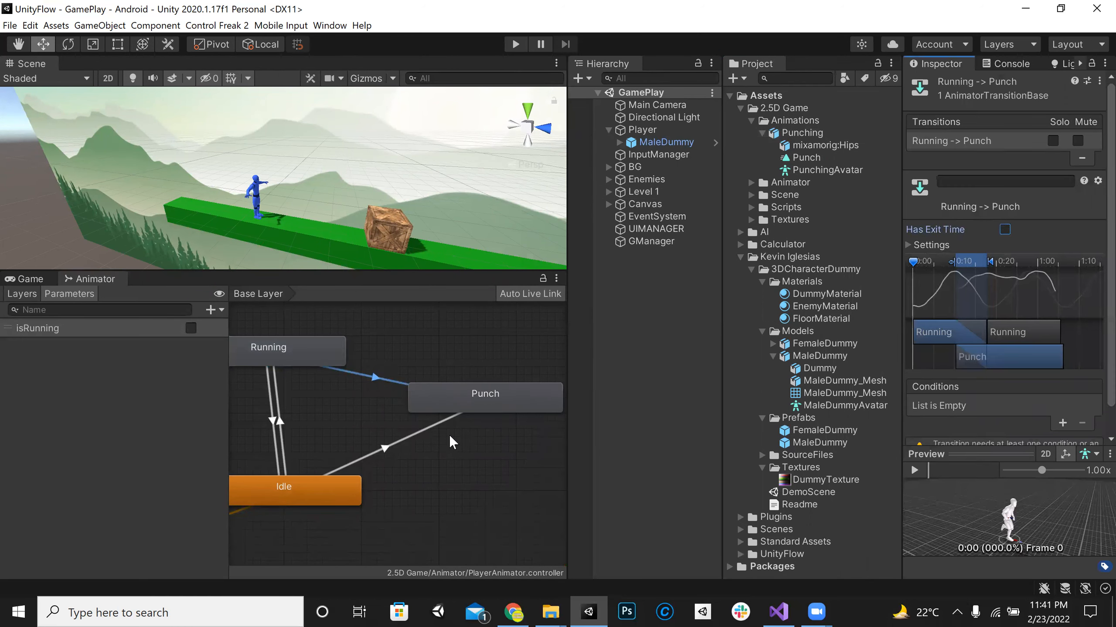
pyautogui.click(411, 434)
pyautogui.click(1004, 229)
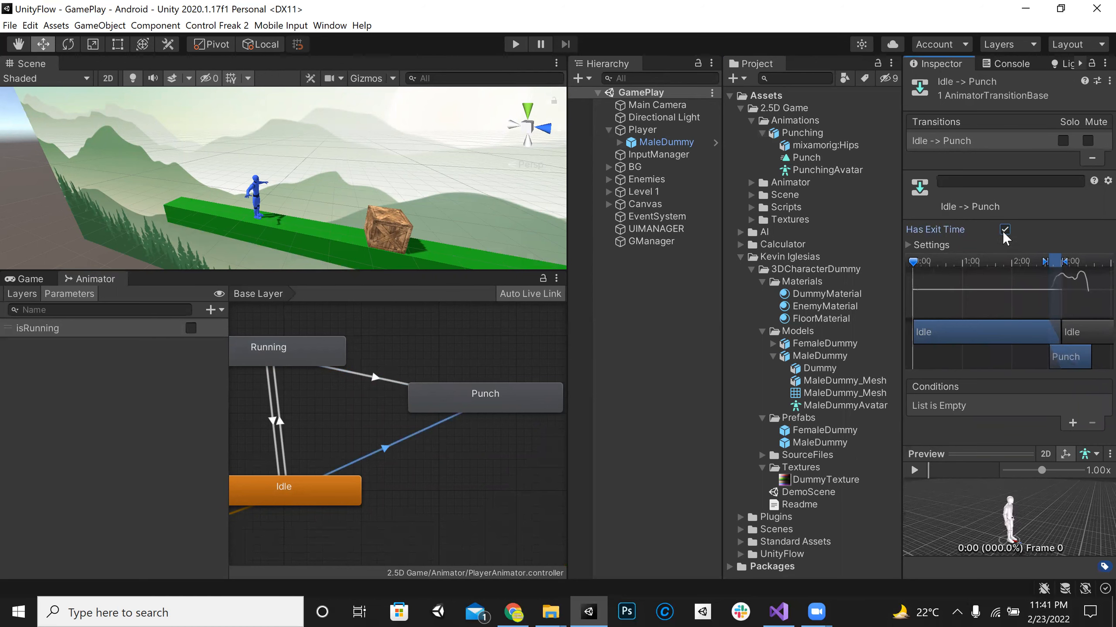
# Step: Create a transition from the Punch state back to the Idle state
pyautogui.rightClick(443, 402)
pyautogui.click(465, 411)
pyautogui.click(288, 477)
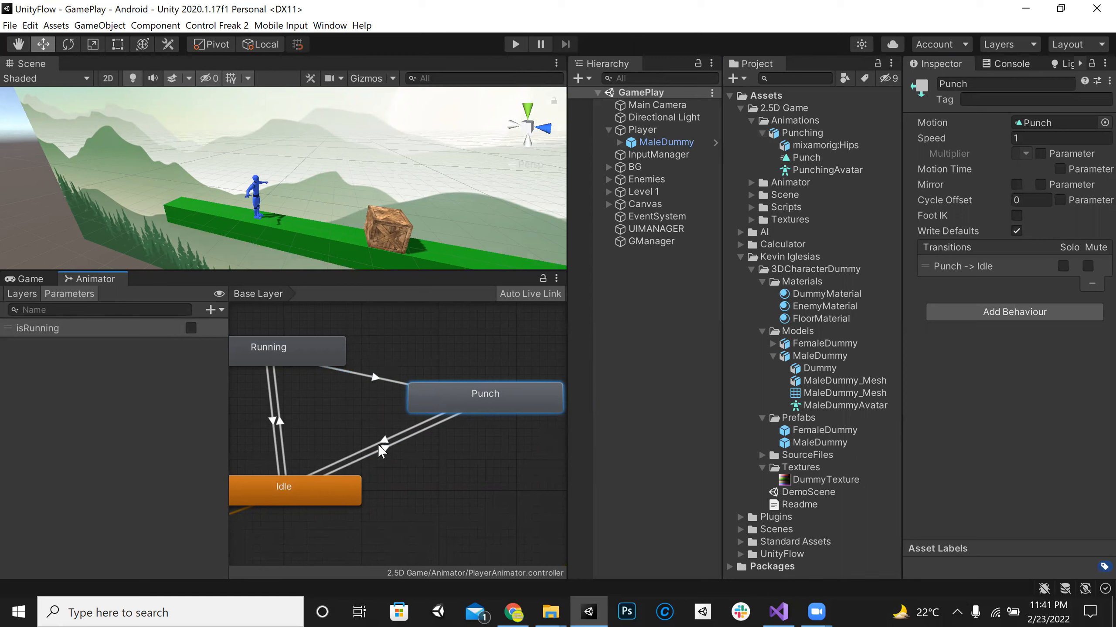
# Step: Add a trigger parameter named Punch to the player's Animator
pyautogui.moveTo(420, 443); pyautogui.dragTo(462, 450, button='middle')
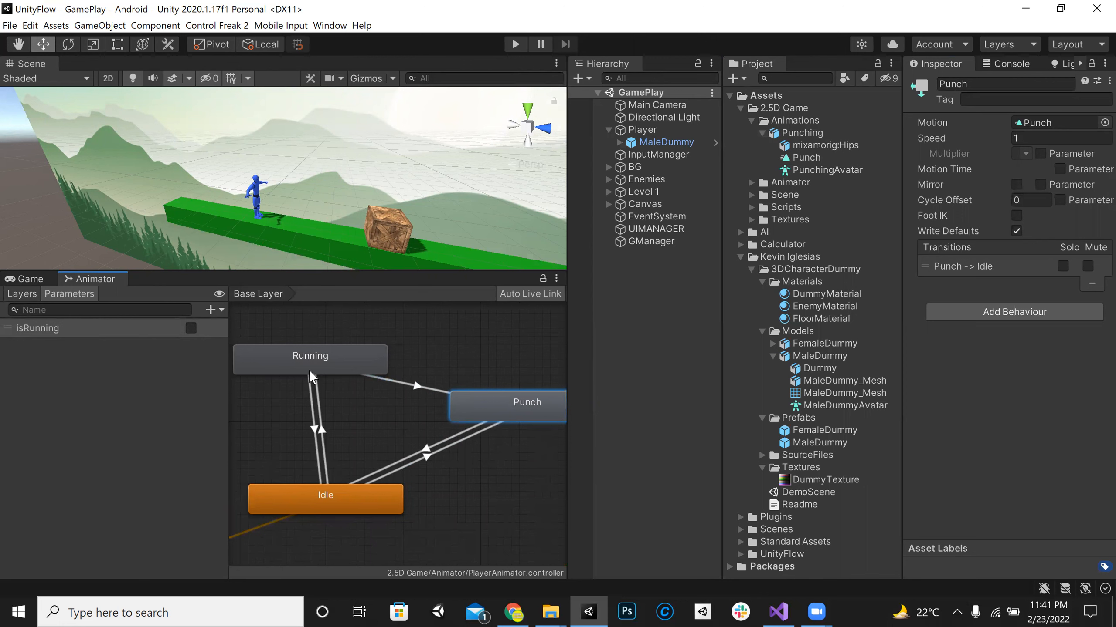
pyautogui.click(211, 311)
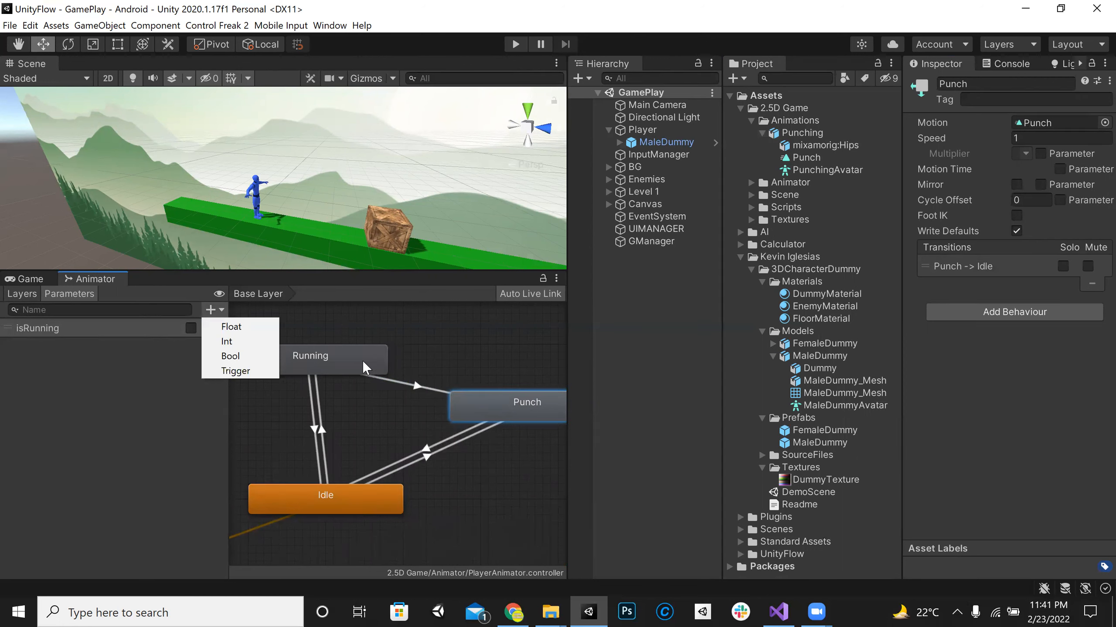
pyautogui.click(249, 373)
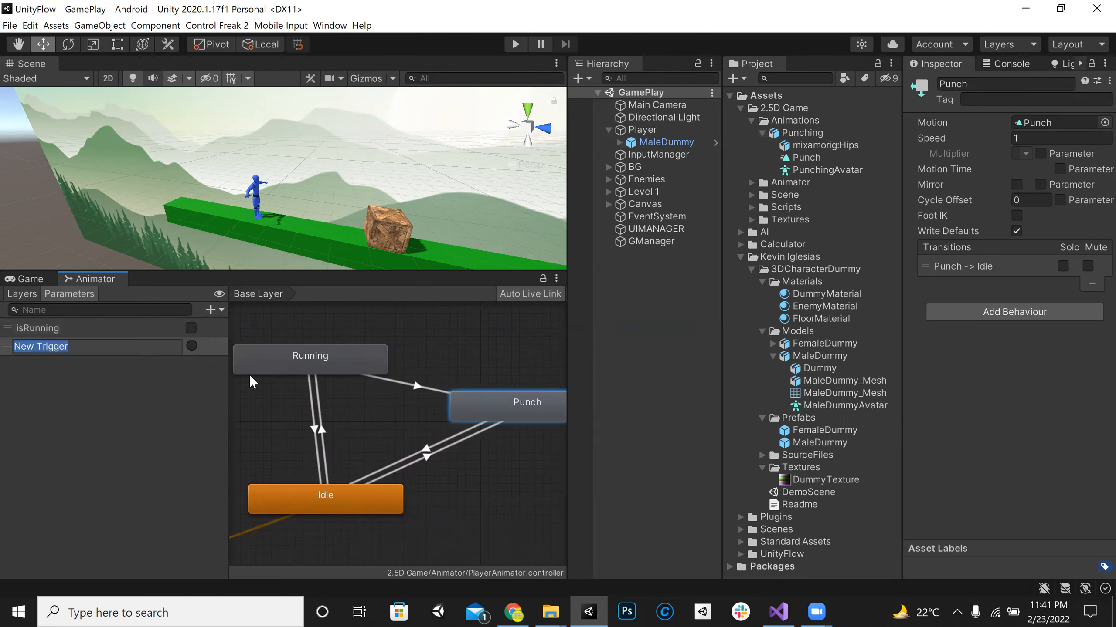
pyautogui.write('Punch')
pyautogui.press('Return')
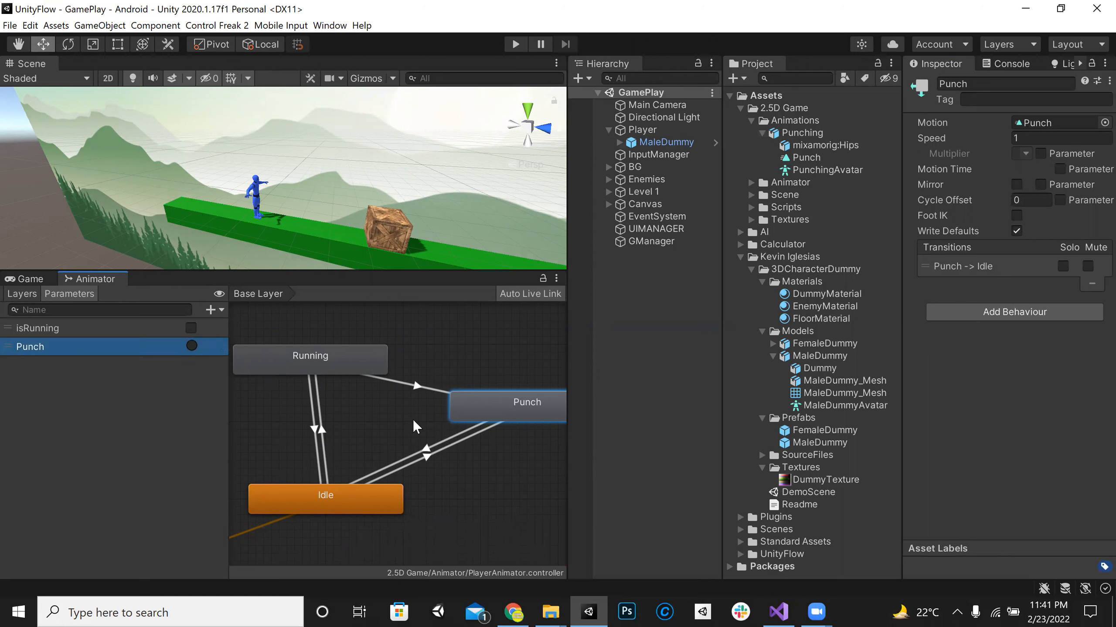
# Step: Collapse the transition preview and add the Punch trigger as the condition of the Idle-to-Punch transition
pyautogui.click(425, 454)
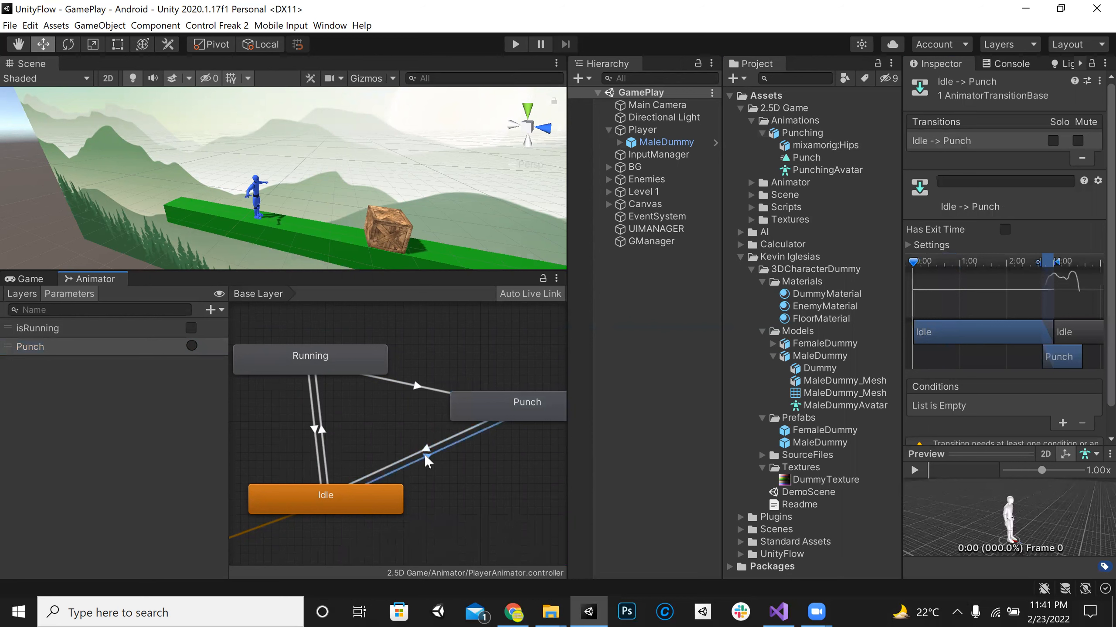
pyautogui.moveTo(1012, 535); pyautogui.dragTo(1013, 576)
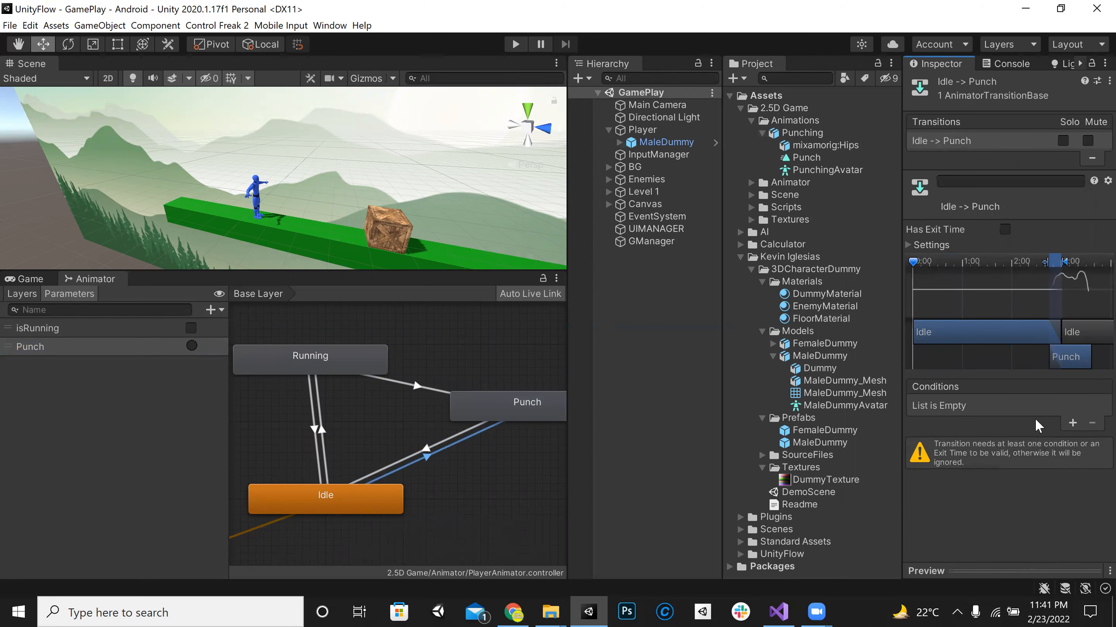
pyautogui.click(1071, 422)
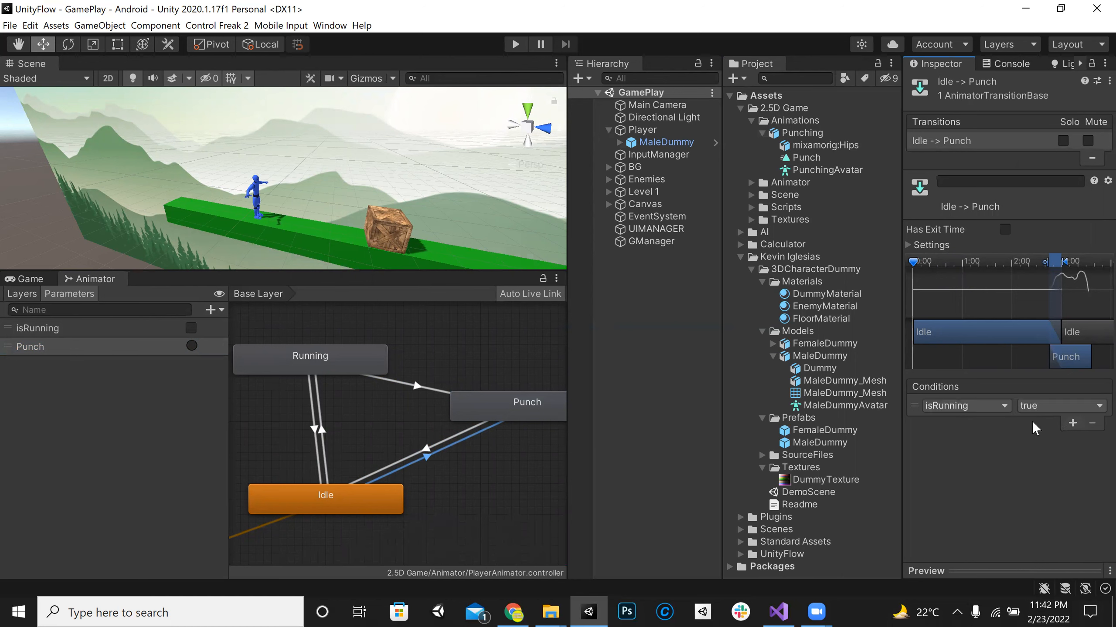
pyautogui.click(975, 407)
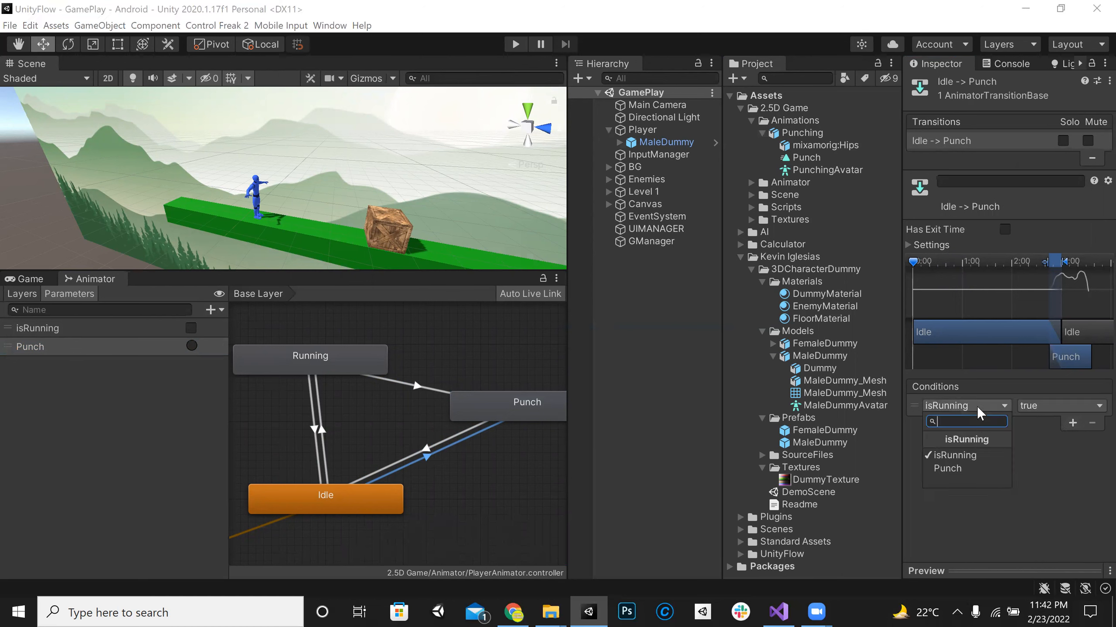
pyautogui.click(953, 470)
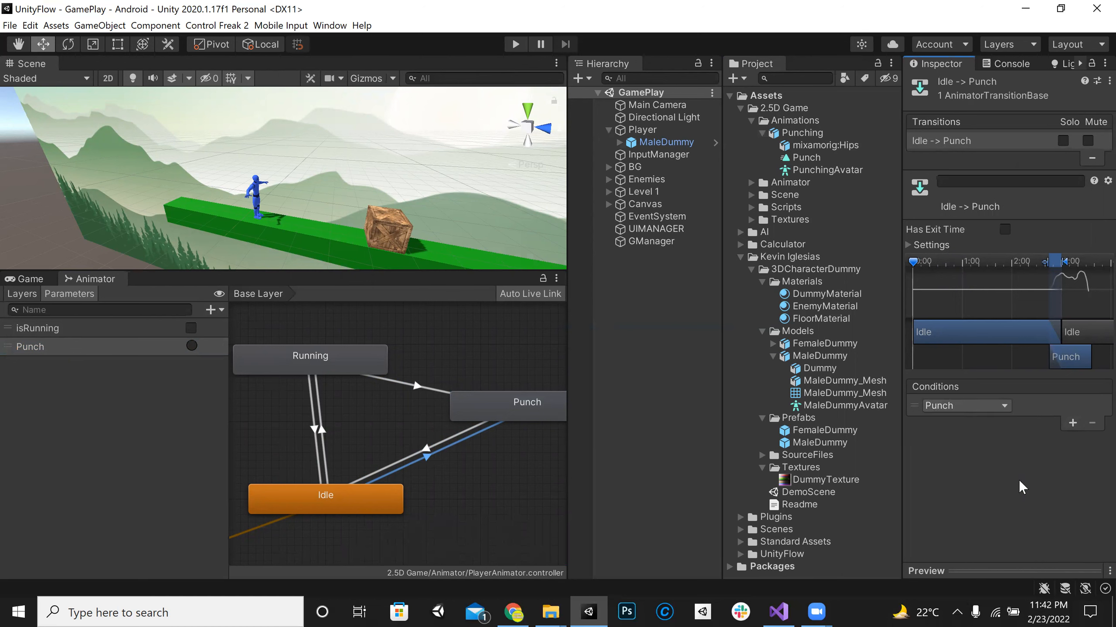
# Step: Check the Punch-to-Idle transition settings, run the game and fire the Punch trigger from the Animator to test the animation
pyautogui.click(438, 444)
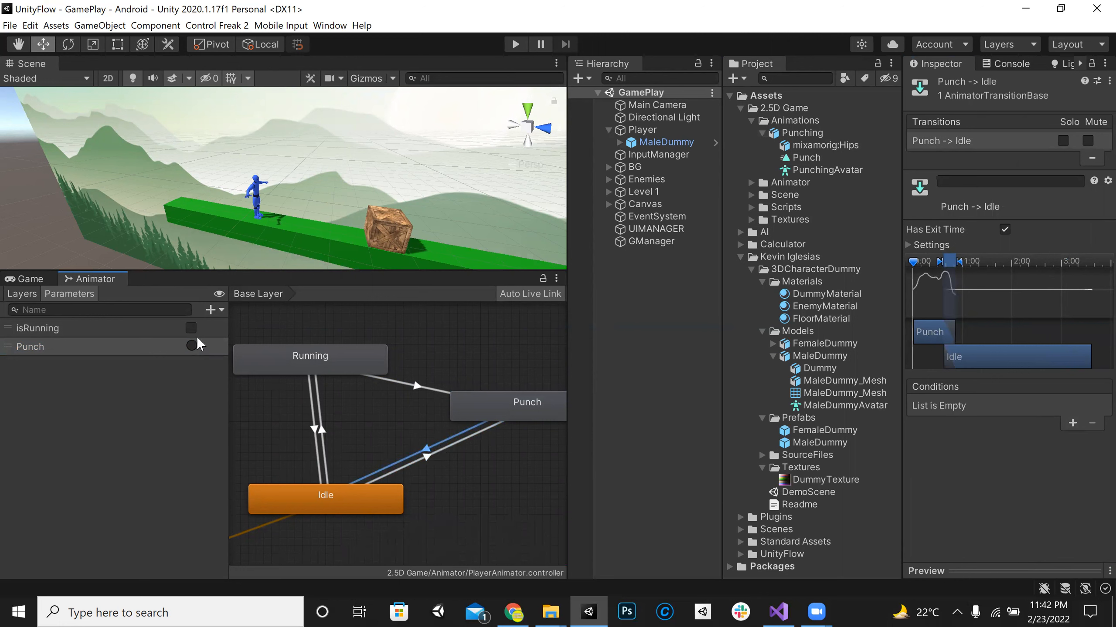
pyautogui.click(516, 44)
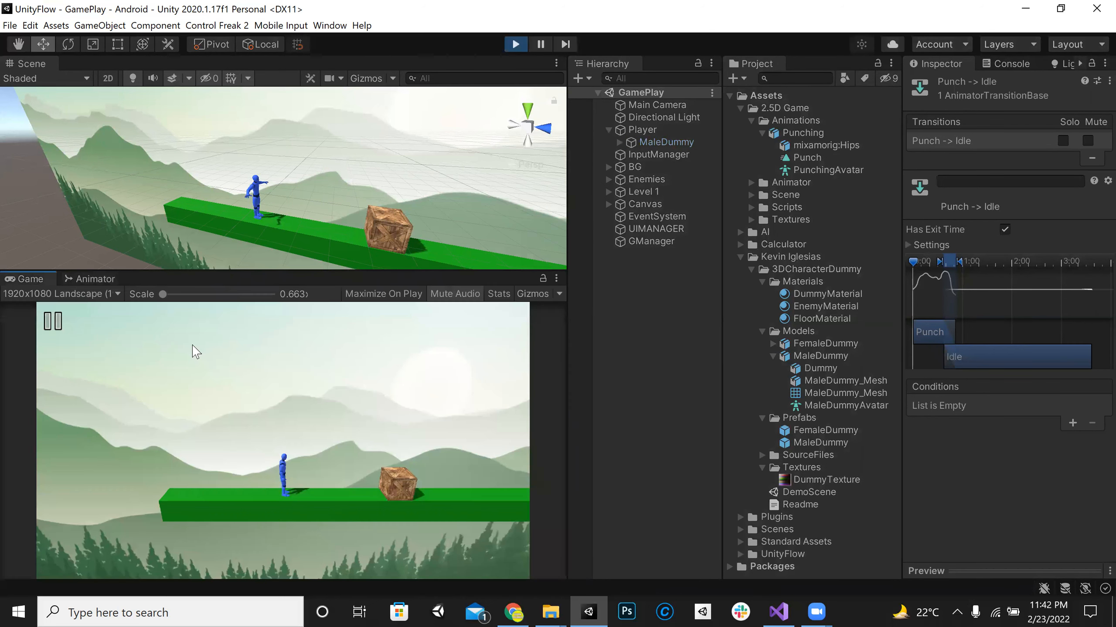
pyautogui.click(90, 278)
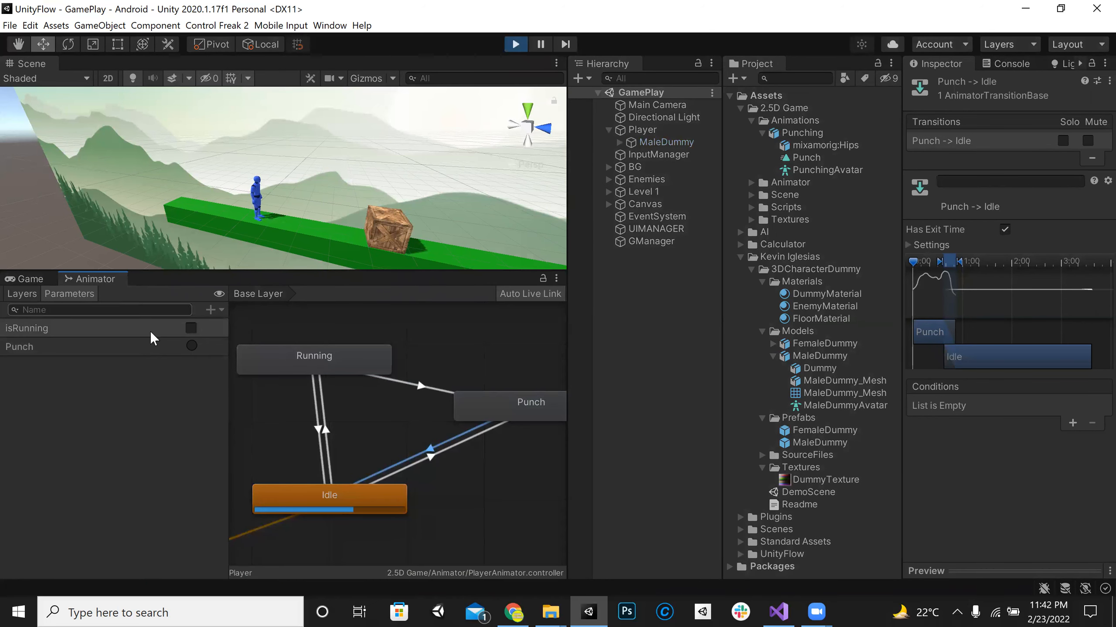
pyautogui.click(191, 345)
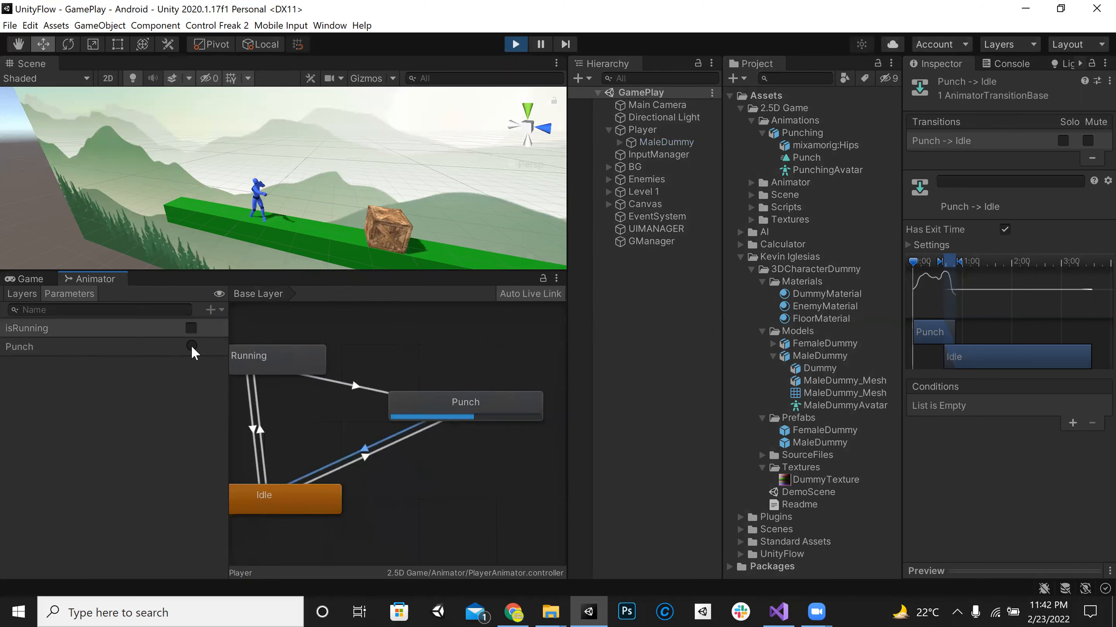
pyautogui.click(191, 345)
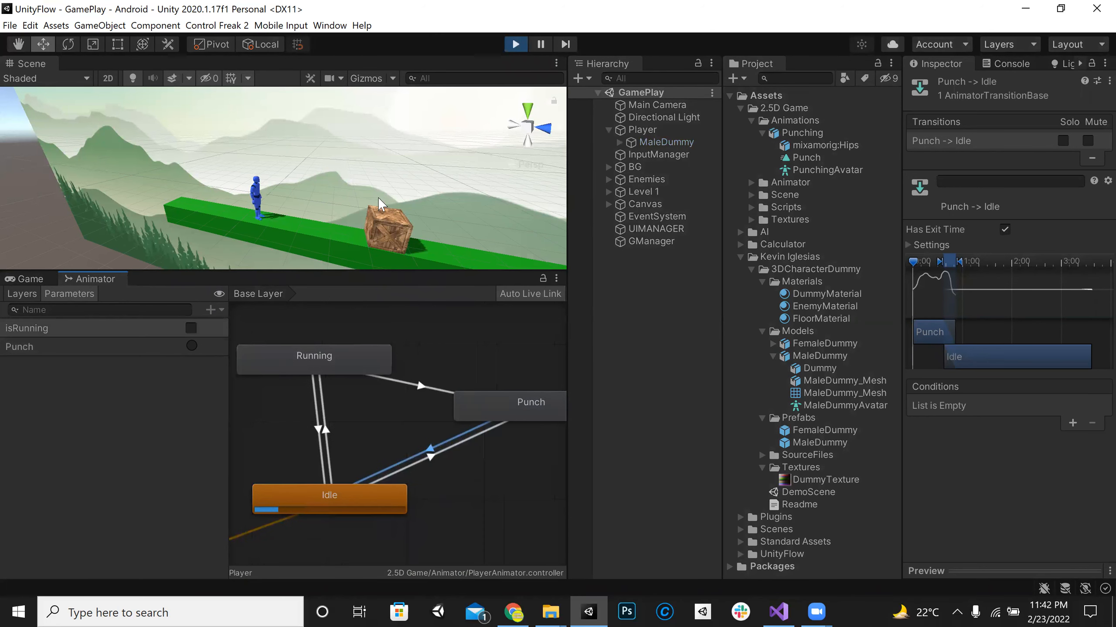
# Step: View the player from another angle in the scene, fire the Punch trigger repeatedly, and stop the game
pyautogui.keyDown('alt'); pyautogui.moveTo(336, 205); pyautogui.dragTo(239, 293); pyautogui.keyUp('alt')
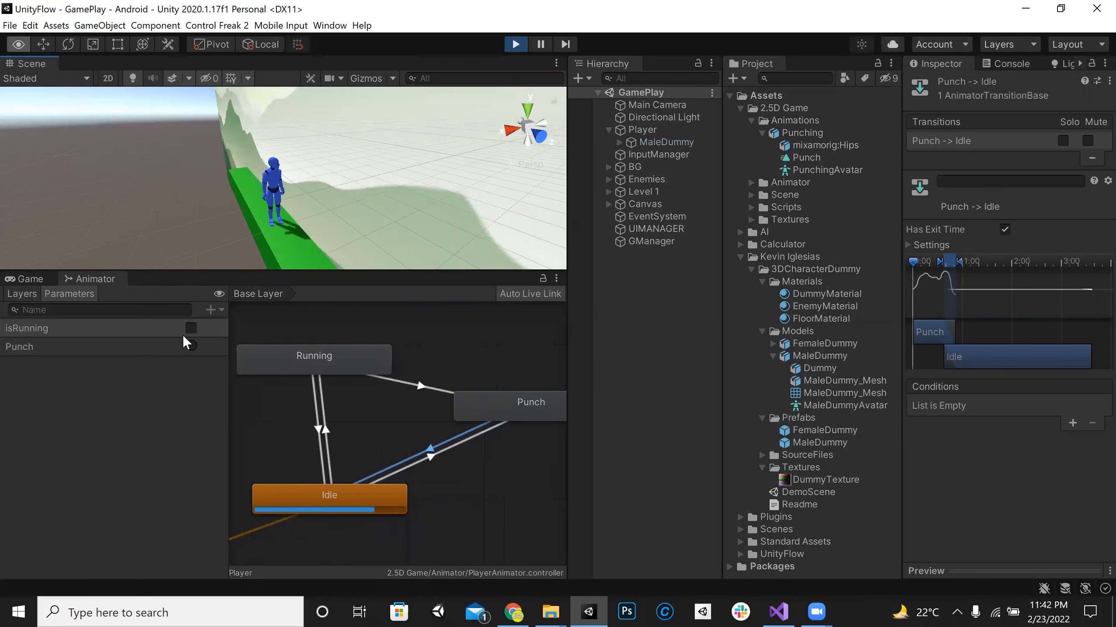
pyautogui.click(192, 346)
pyautogui.click(194, 345)
pyautogui.click(194, 344)
pyautogui.click(194, 345)
pyautogui.click(193, 344)
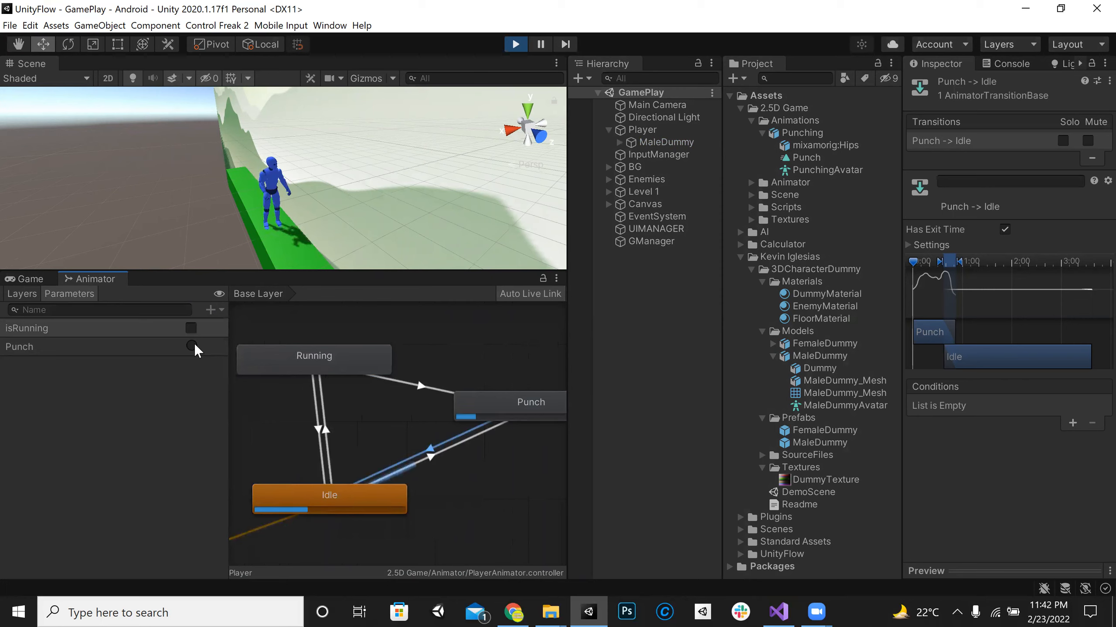
pyautogui.click(515, 44)
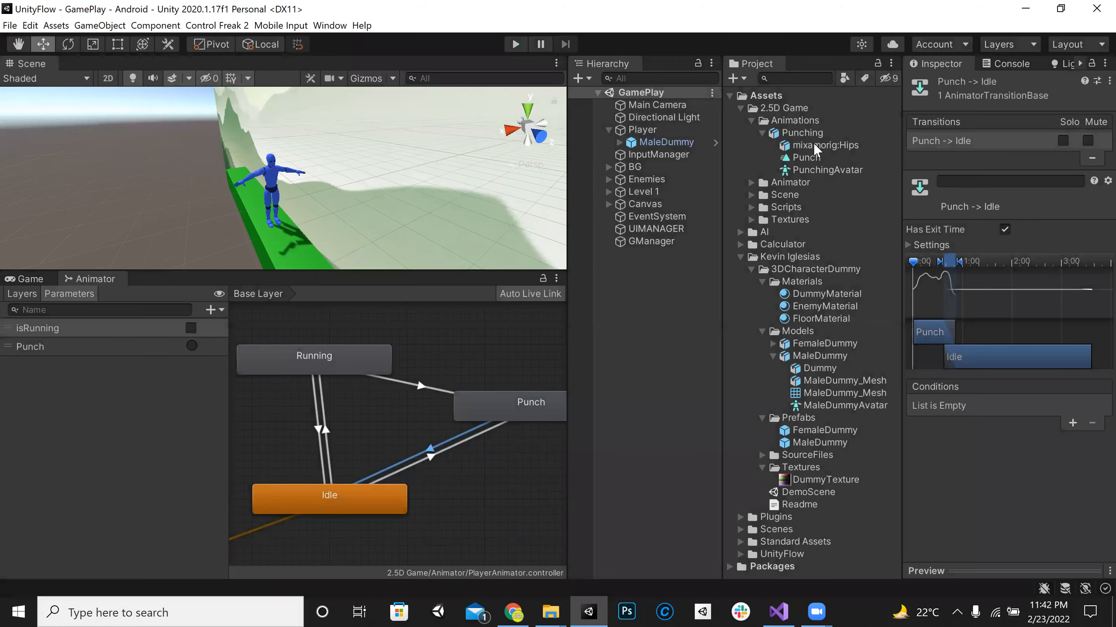
# Step: Base the Punching clip's Root Transform Rotation upon Original, play the clip preview, and apply the import settings
pyautogui.click(805, 133)
pyautogui.moveTo(902, 208); pyautogui.dragTo(753, 208)
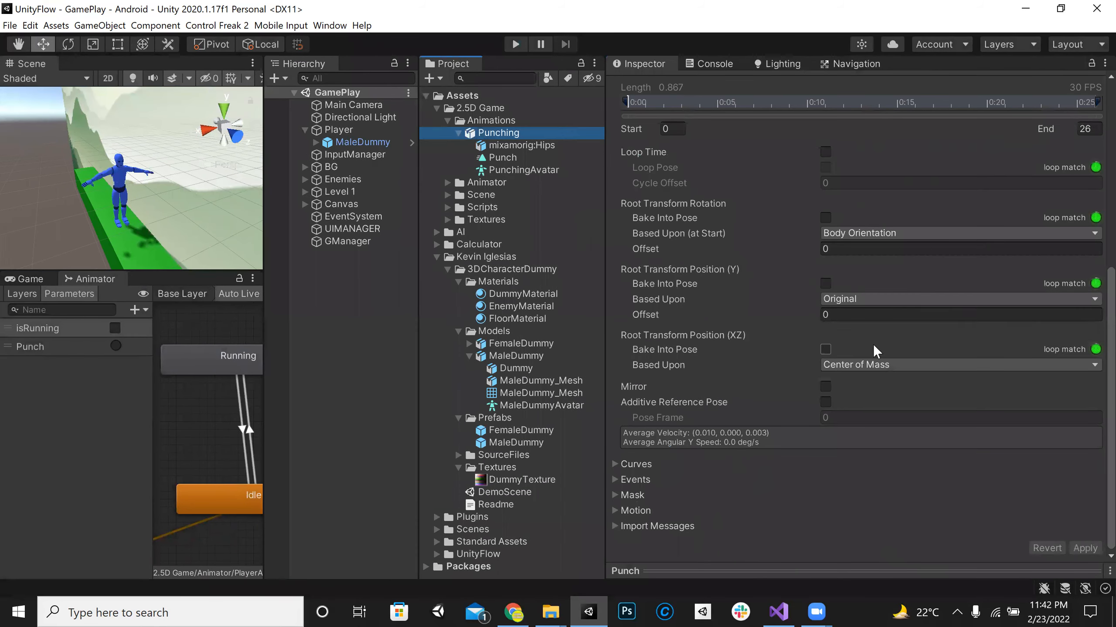
pyautogui.click(885, 234)
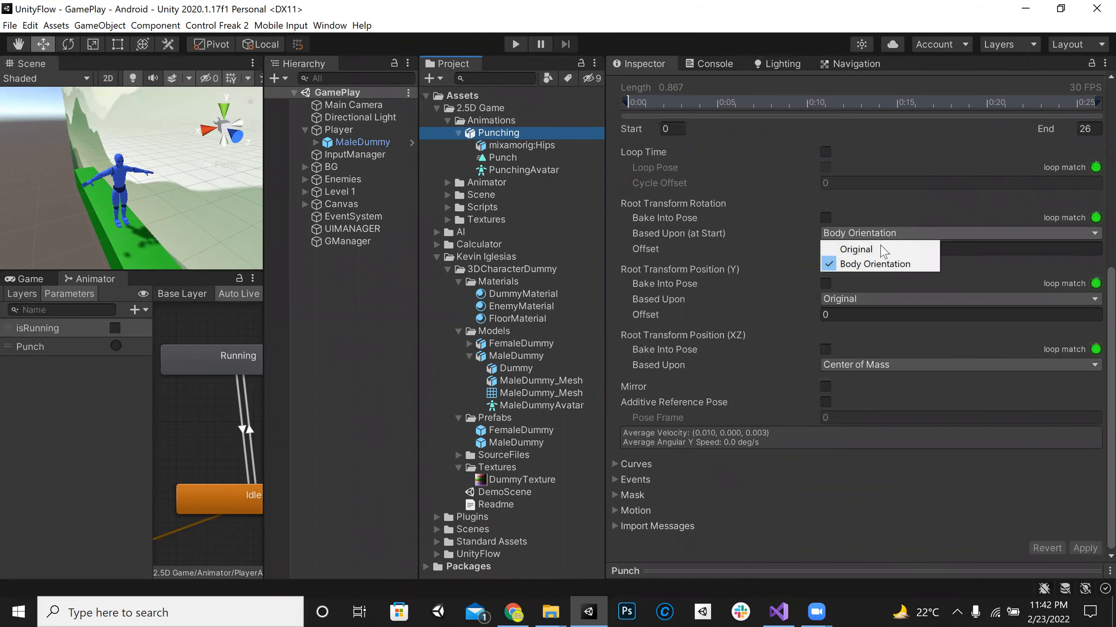
pyautogui.click(883, 249)
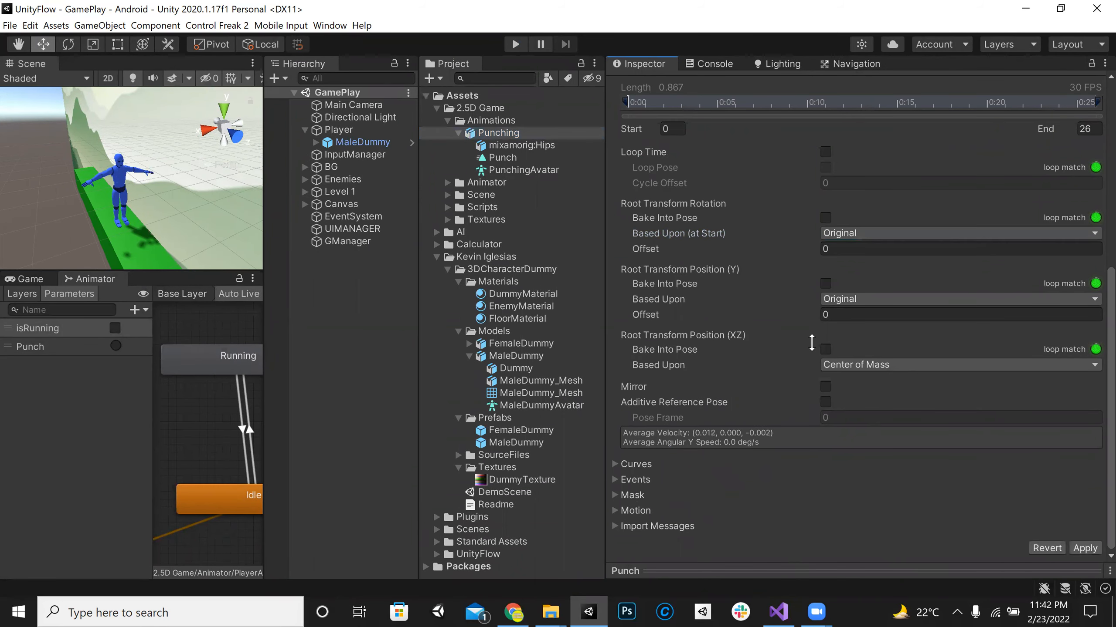
pyautogui.moveTo(812, 343); pyautogui.dragTo(818, 298)
pyautogui.click(618, 314)
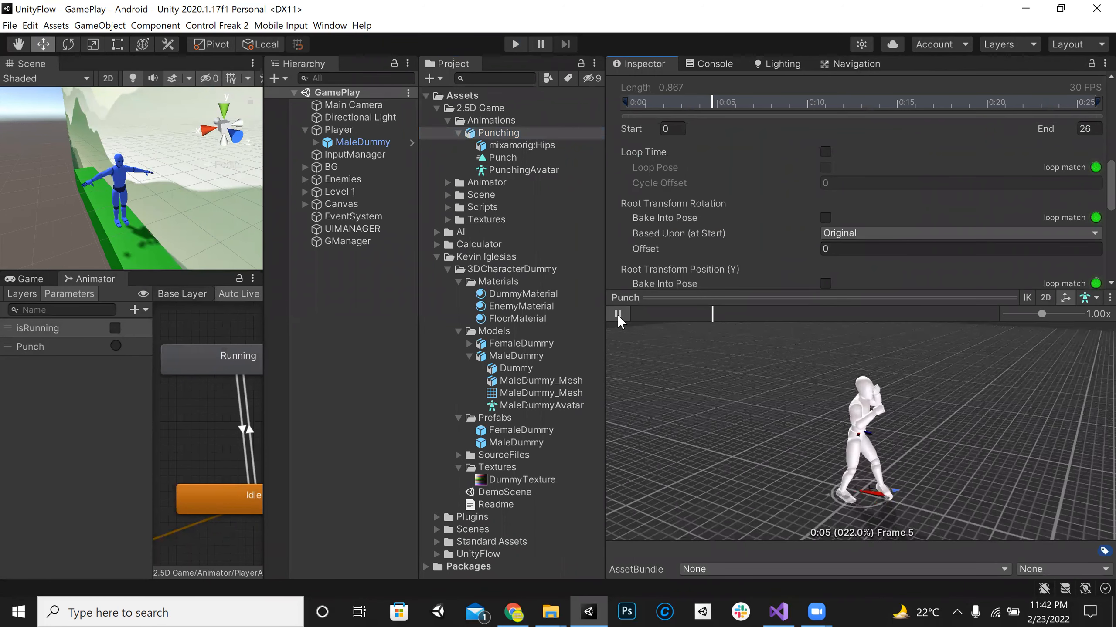
pyautogui.scroll(-3, 1065, 244)
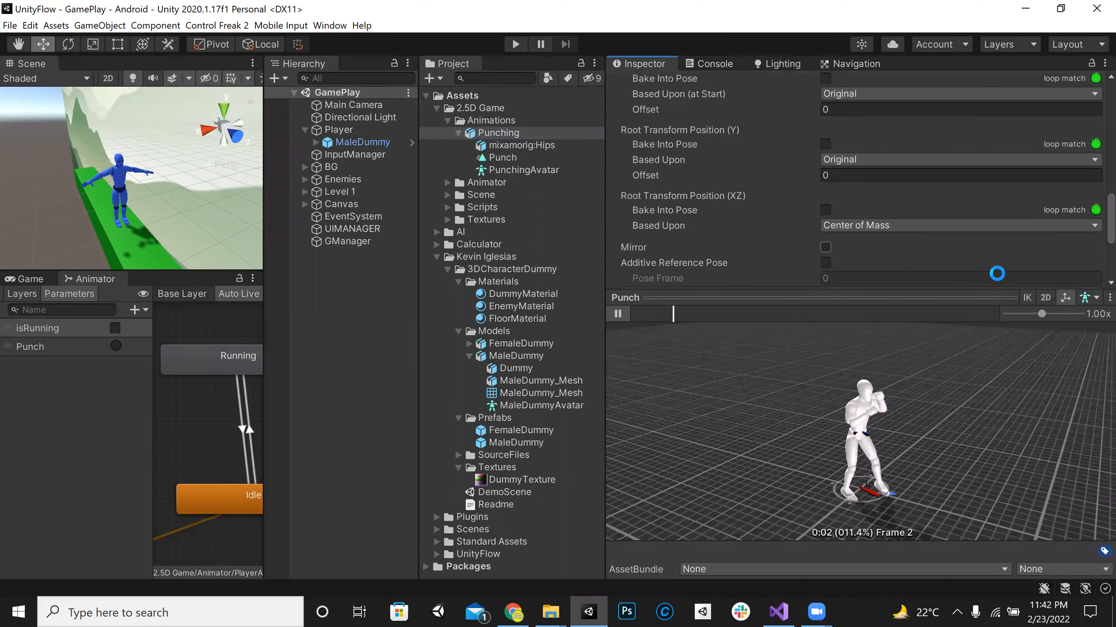
pyautogui.scroll(-3, 997, 273)
# Step: Run the game and fire the Punch trigger several times from the Animator to test the re-imported clip
pyautogui.click(514, 44)
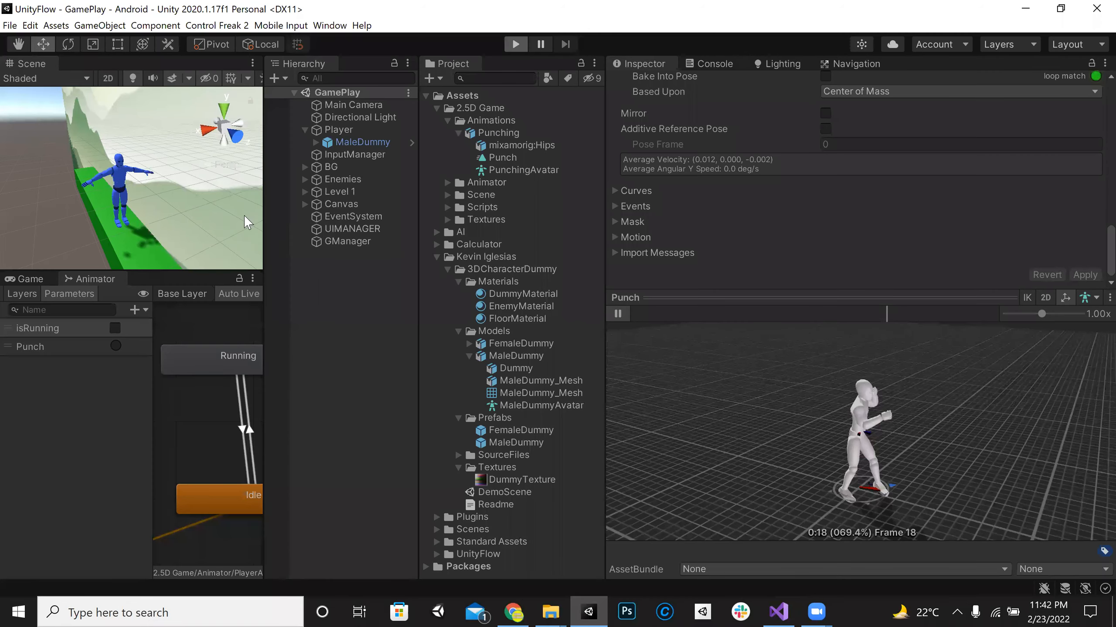
pyautogui.click(92, 278)
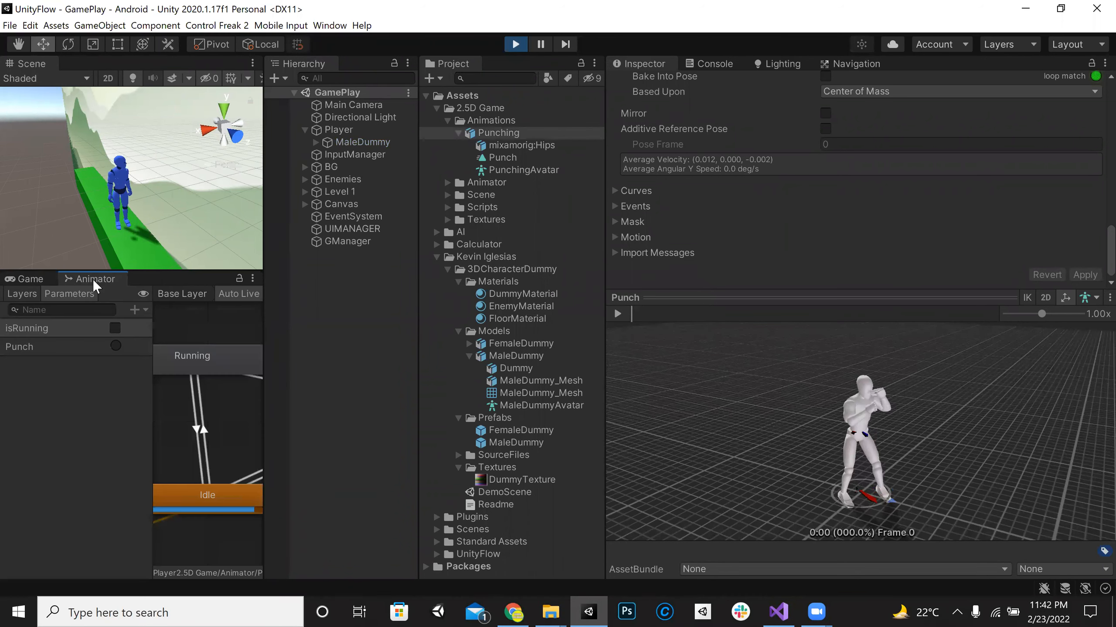
pyautogui.click(115, 345)
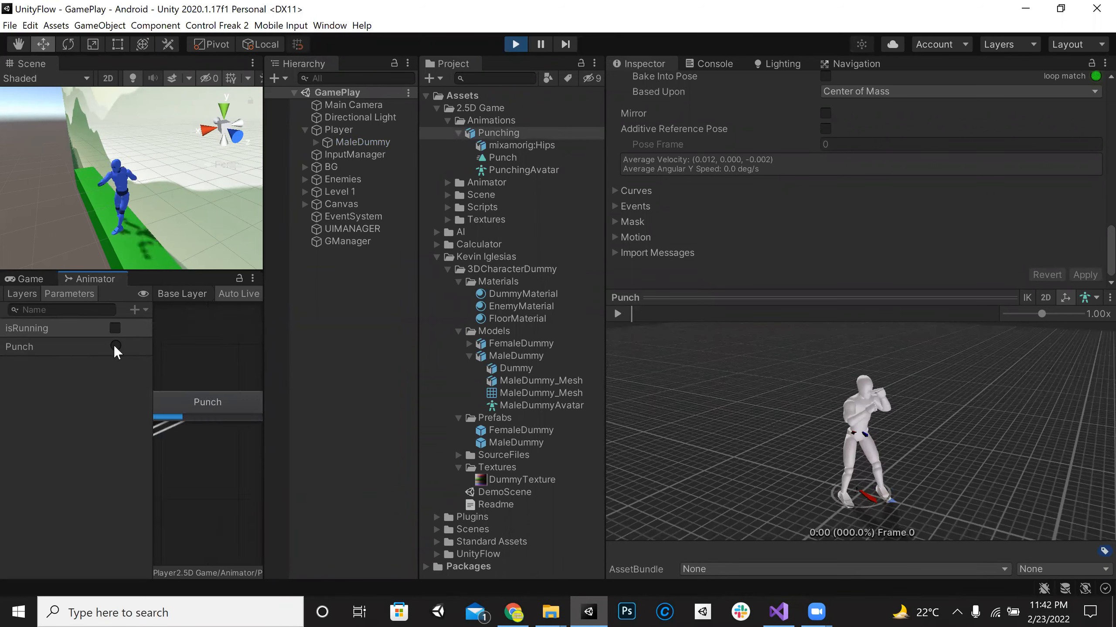
pyautogui.click(115, 346)
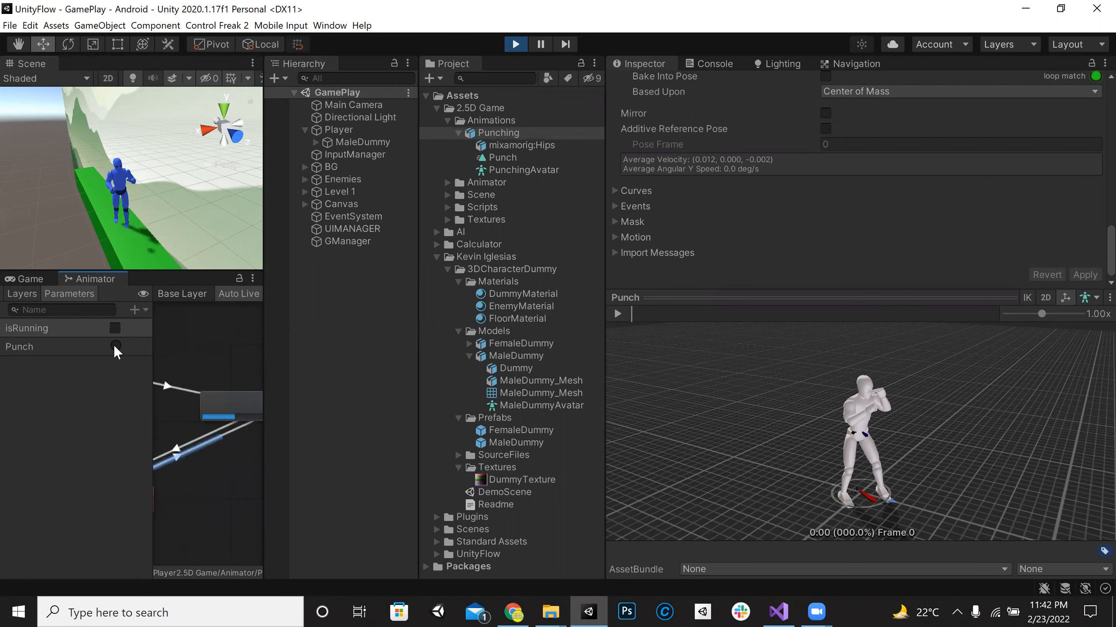
pyautogui.click(114, 345)
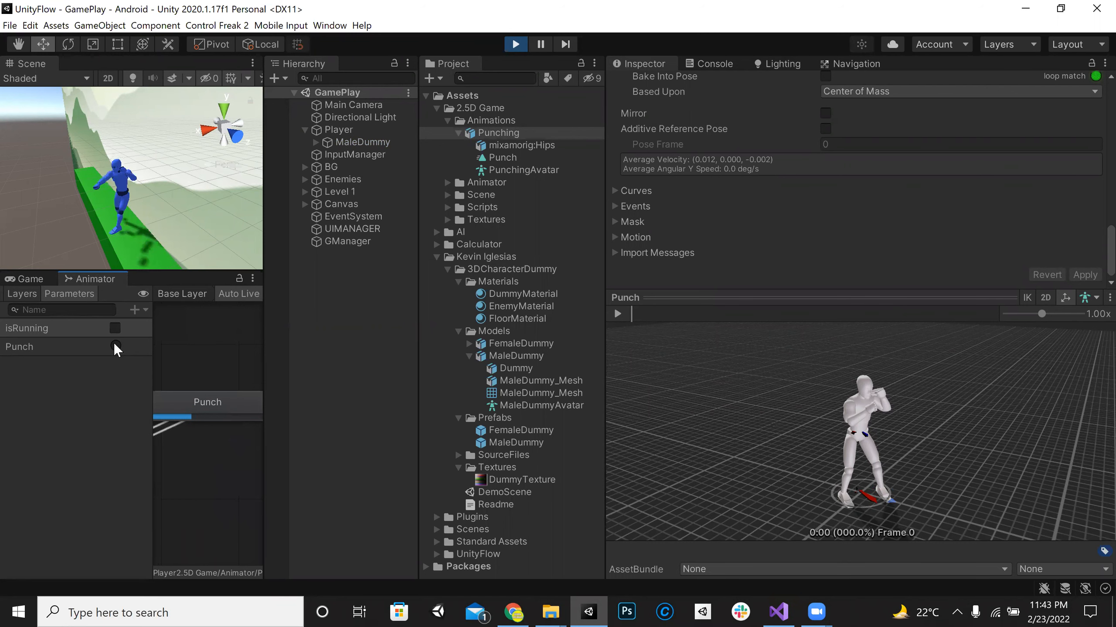
# Step: Try Center of Mass and Feet as the basis for the Punch clip's Root Transform Position (Y), and play its preview
pyautogui.moveTo(789, 364); pyautogui.dragTo(807, 430)
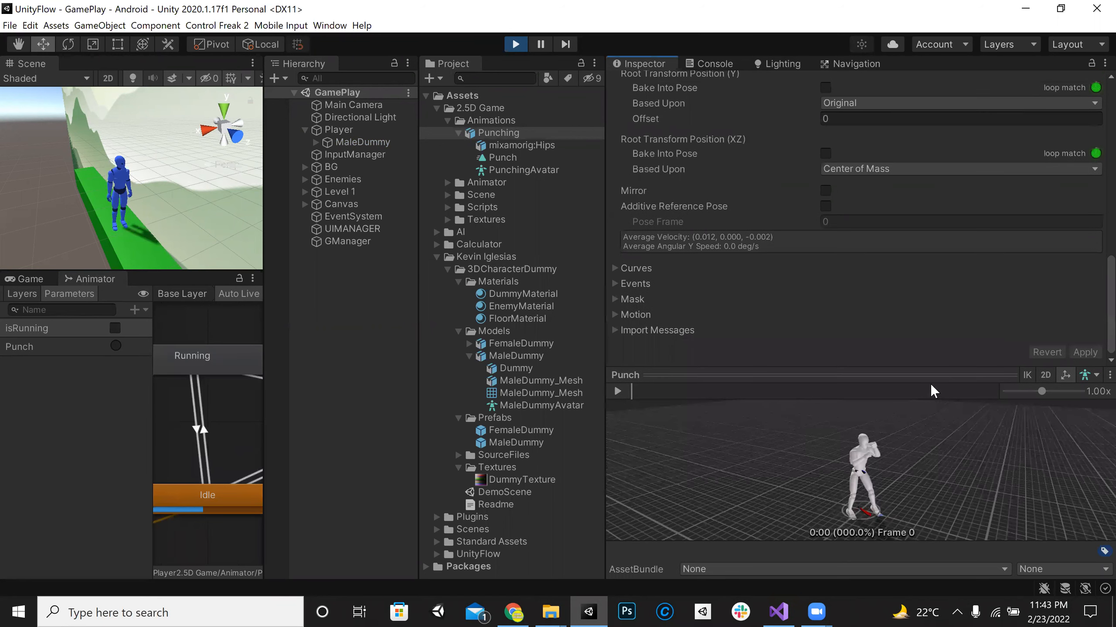
pyautogui.scroll(3, 932, 374)
pyautogui.click(872, 312)
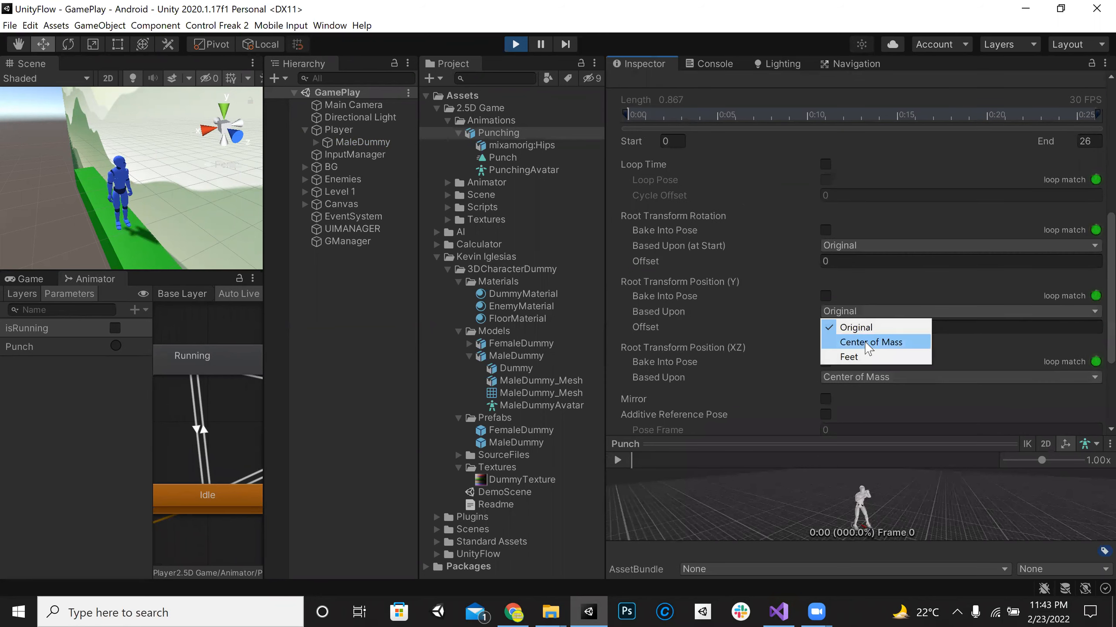
pyautogui.click(866, 344)
pyautogui.click(884, 311)
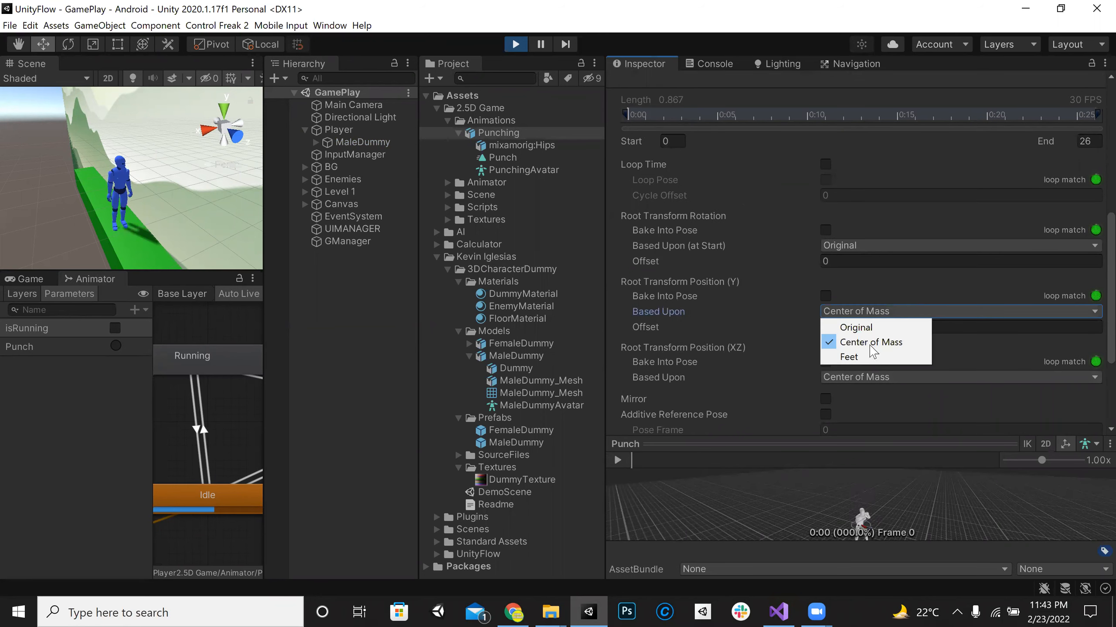
pyautogui.click(868, 357)
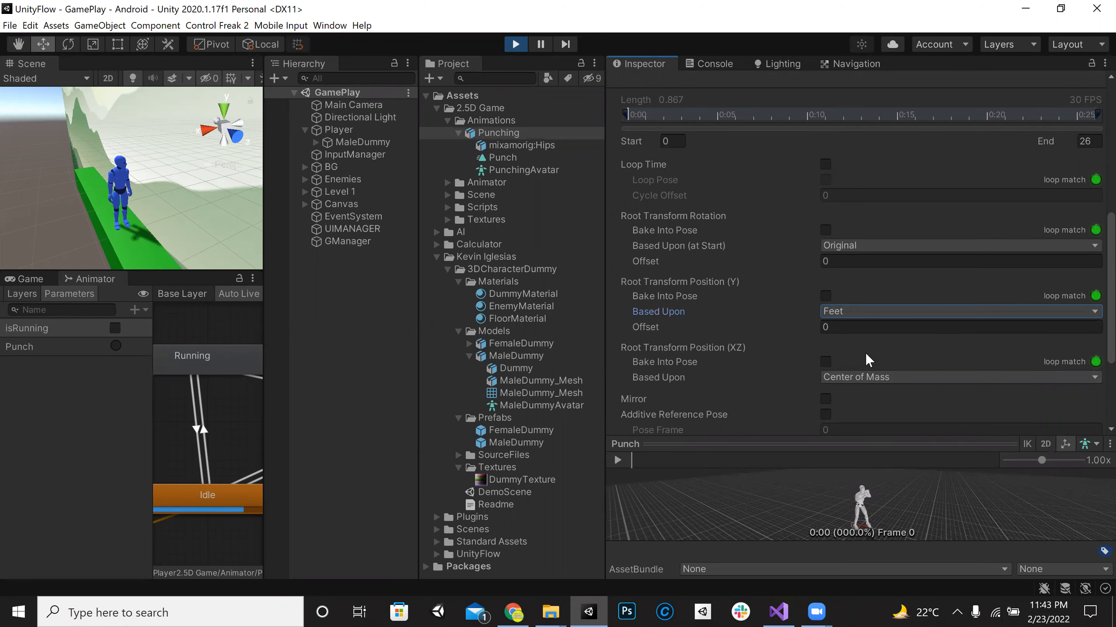
pyautogui.click(619, 460)
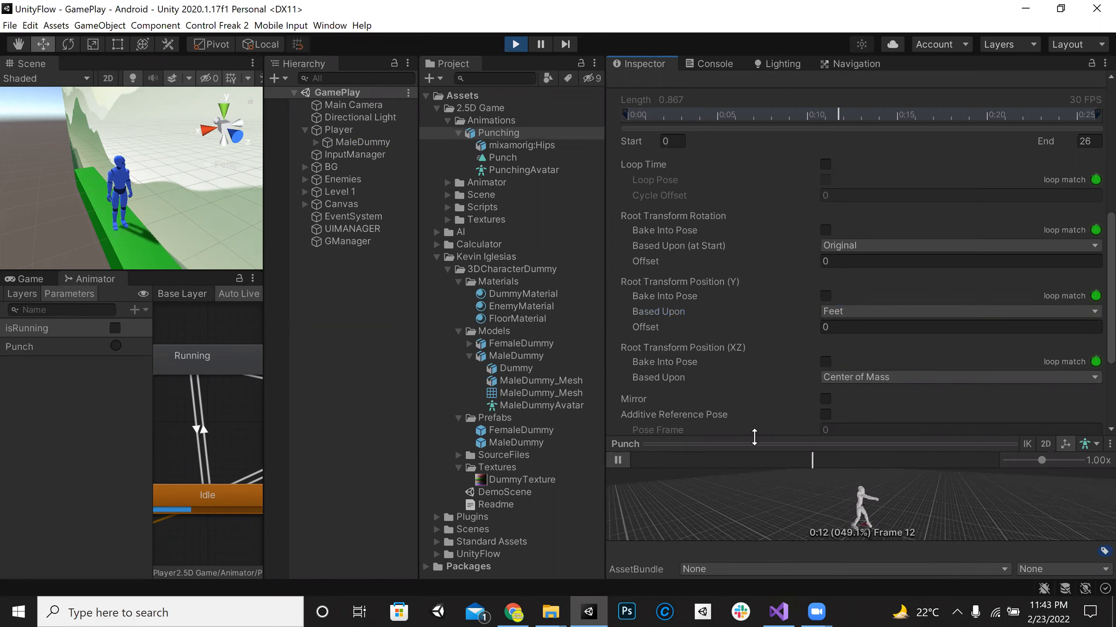
# Step: Base Root Transform Rotation upon Body Orientation and Position (Y) upon Center of Mass, apply, and test the Punch trigger
pyautogui.click(861, 243)
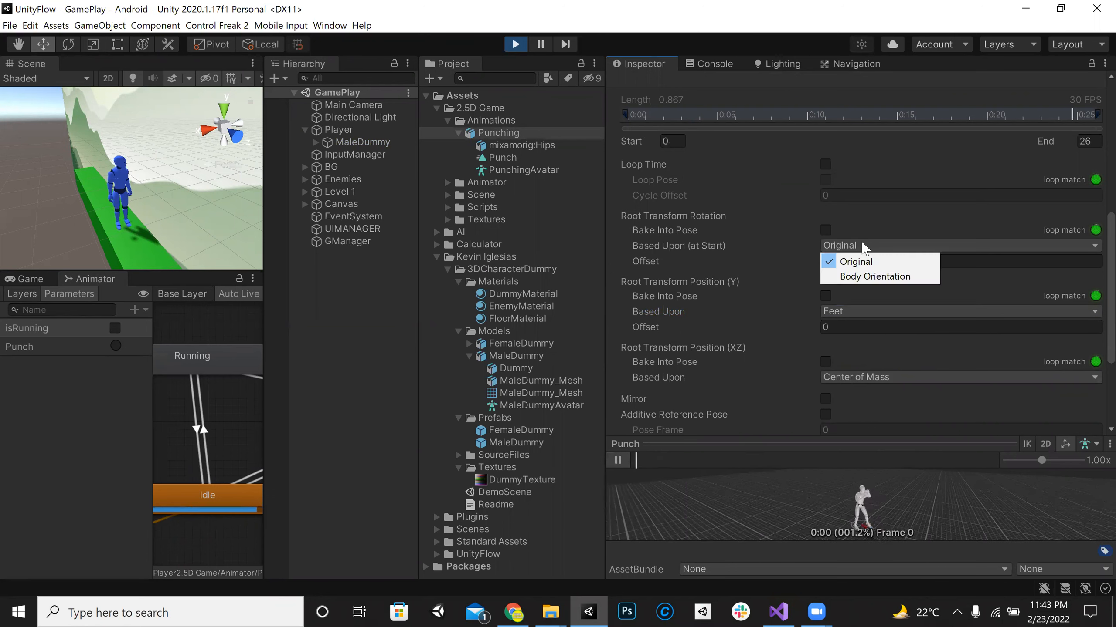
pyautogui.click(863, 276)
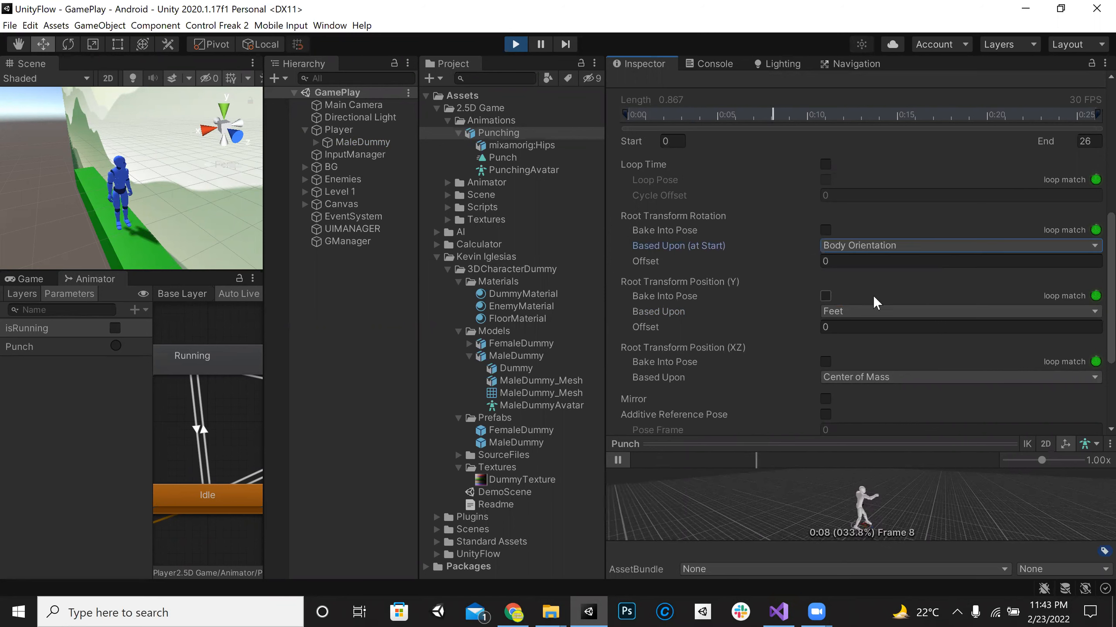
pyautogui.click(874, 312)
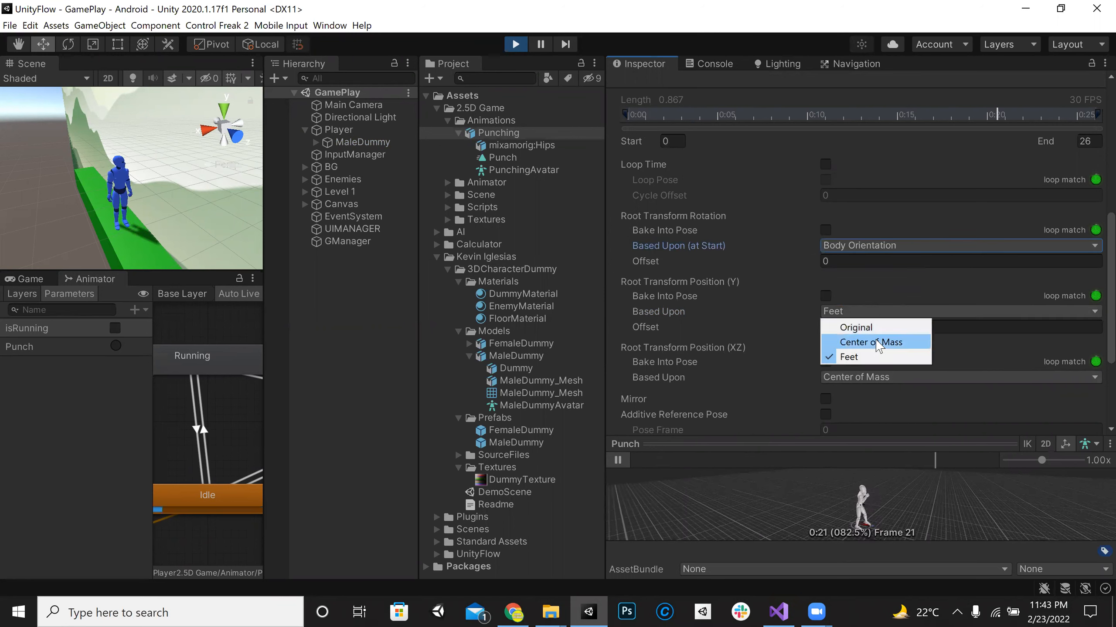
pyautogui.click(877, 342)
pyautogui.click(886, 311)
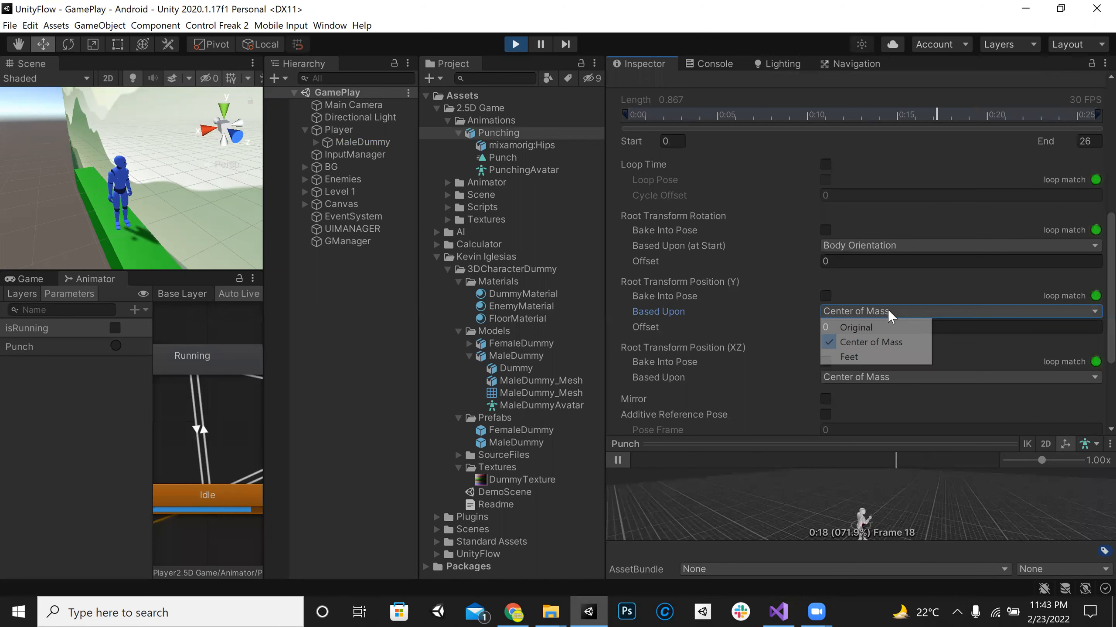
pyautogui.click(982, 347)
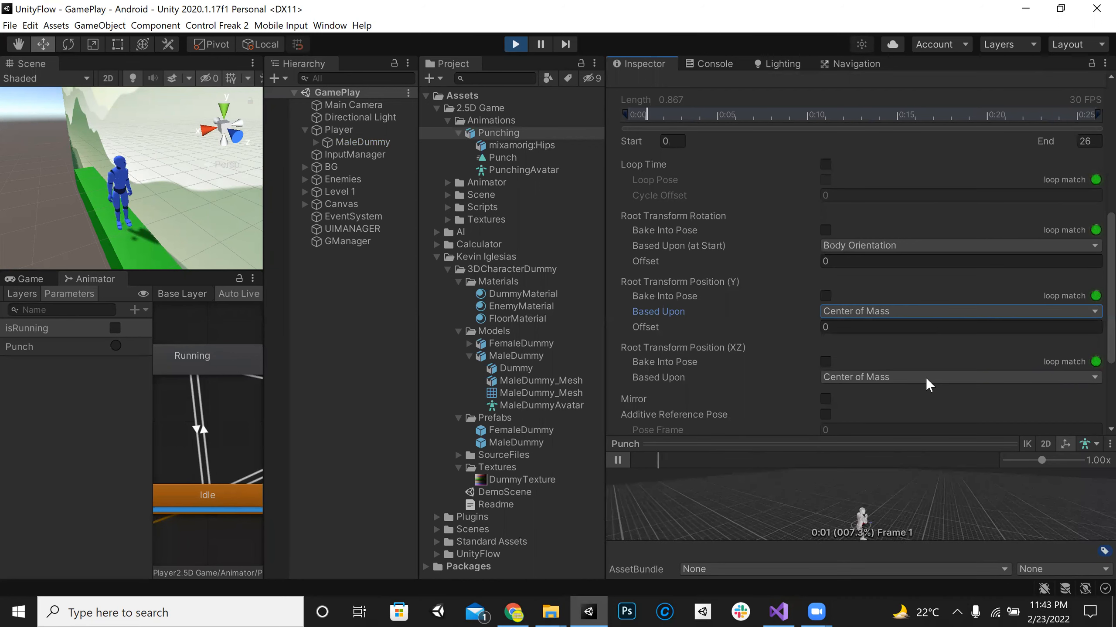
pyautogui.scroll(-3, 959, 383)
pyautogui.click(1092, 421)
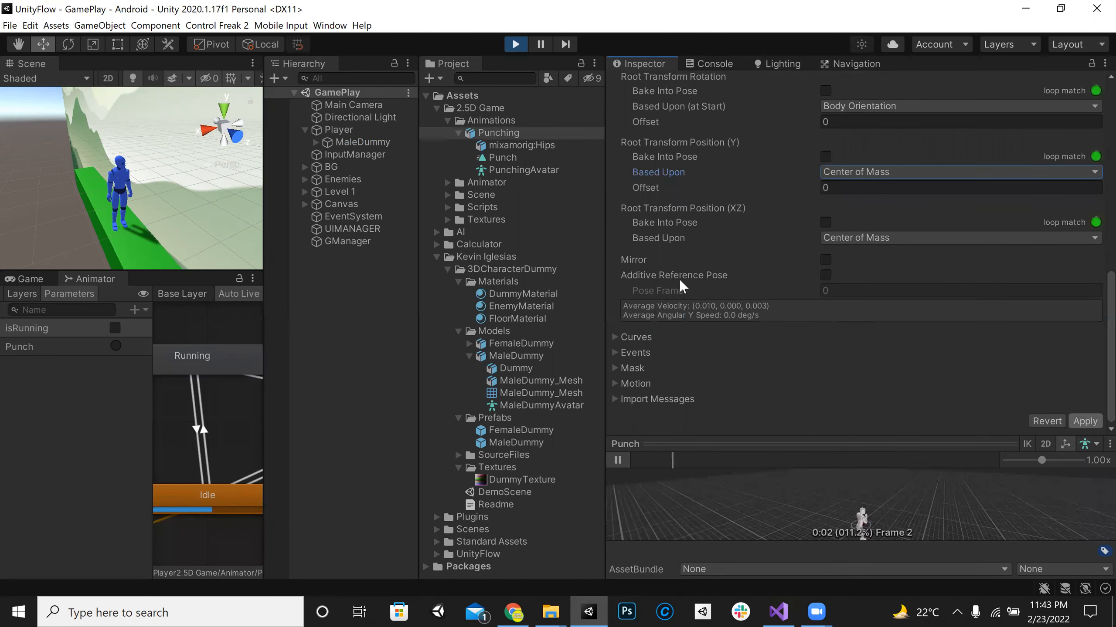
pyautogui.click(119, 345)
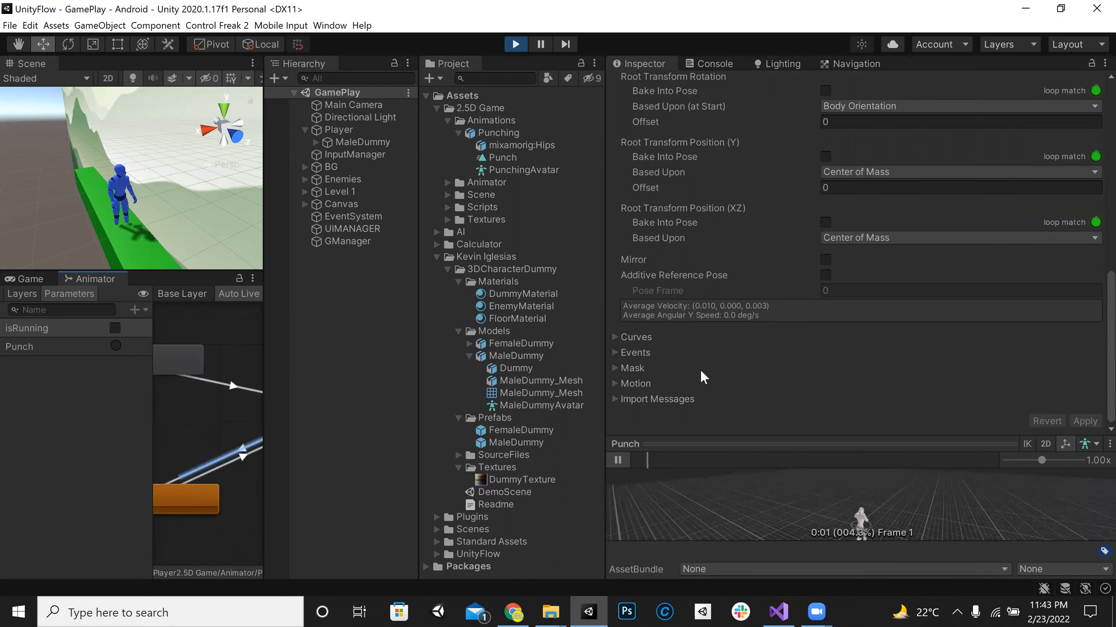
# Step: Base the Punch clip's Root Transform Position (Y) upon Feet, apply the change, and fire the Punch trigger to test it
pyautogui.scroll(3, 953, 301)
pyautogui.click(880, 312)
pyautogui.click(855, 358)
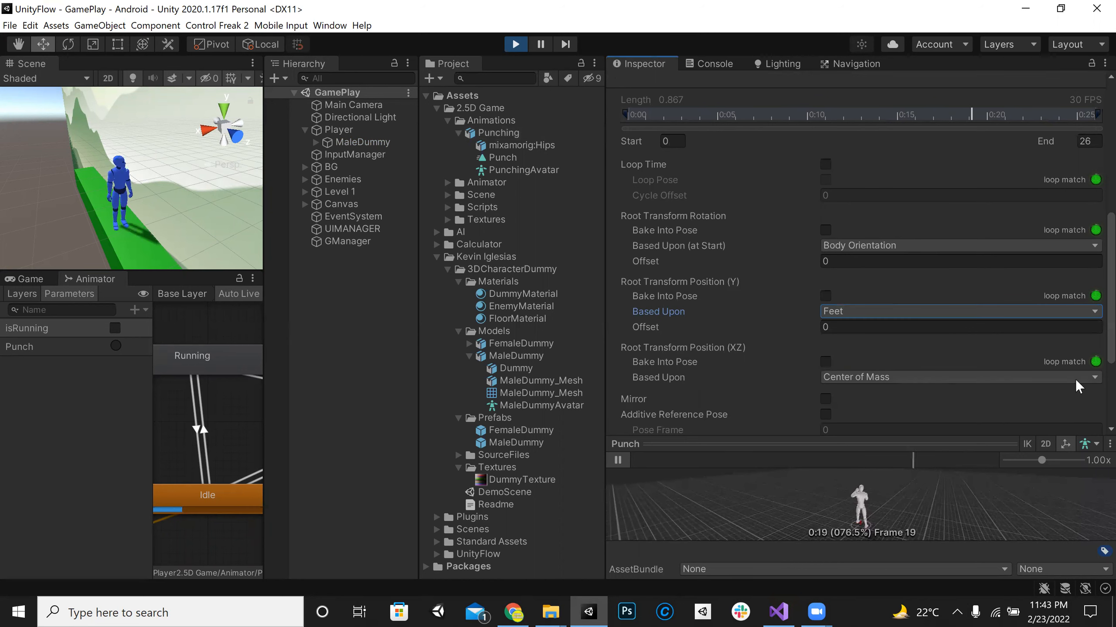
pyautogui.scroll(-3, 1075, 379)
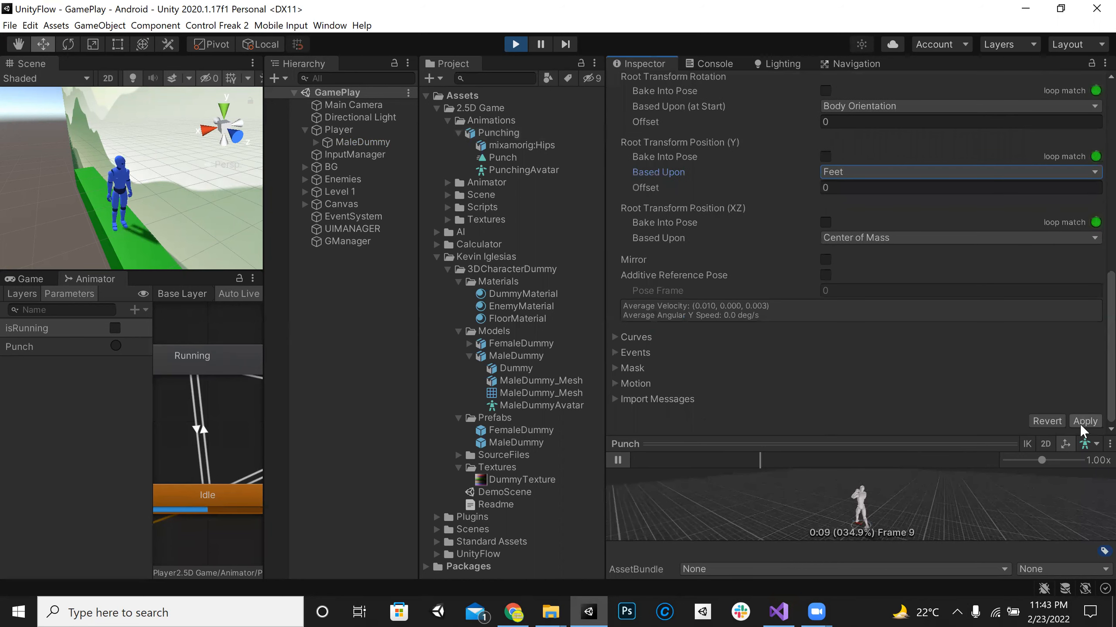
pyautogui.click(116, 344)
pyautogui.click(117, 342)
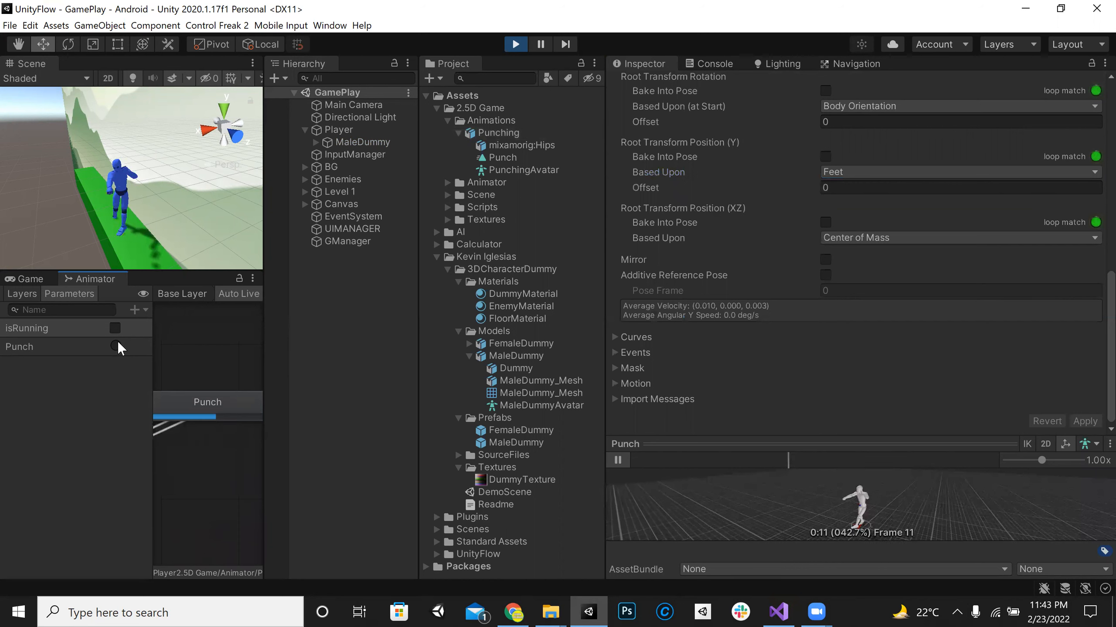
pyautogui.click(117, 342)
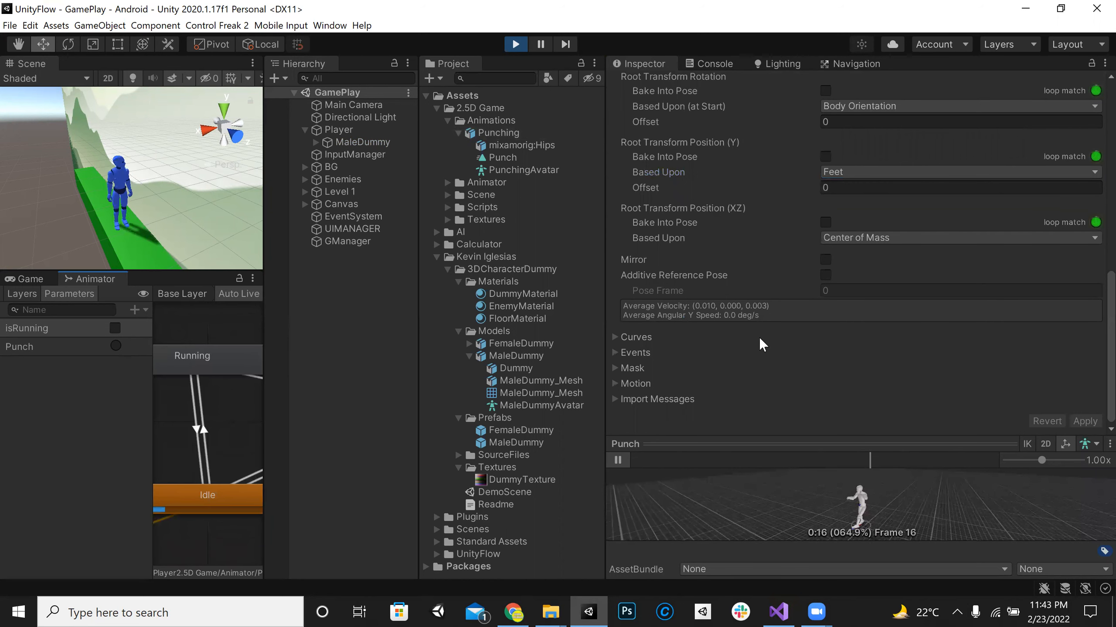
# Step: Base the Punch clip's Root Transform Position (XZ) upon Original, apply the change, and fire the Punch trigger repeatedly
pyautogui.click(868, 238)
pyautogui.click(884, 256)
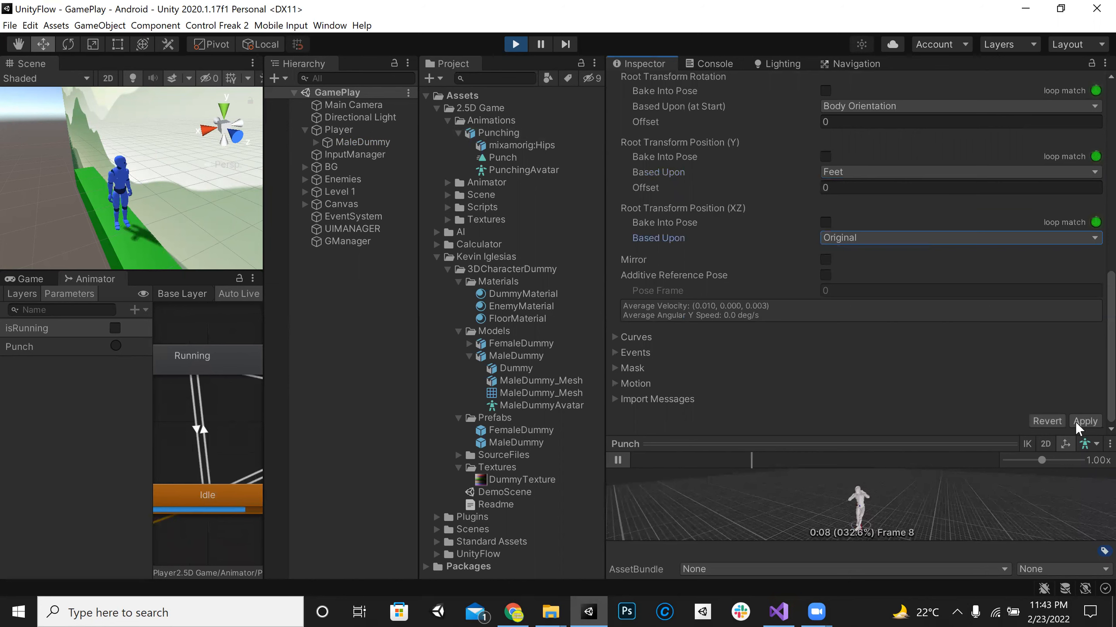
pyautogui.click(116, 345)
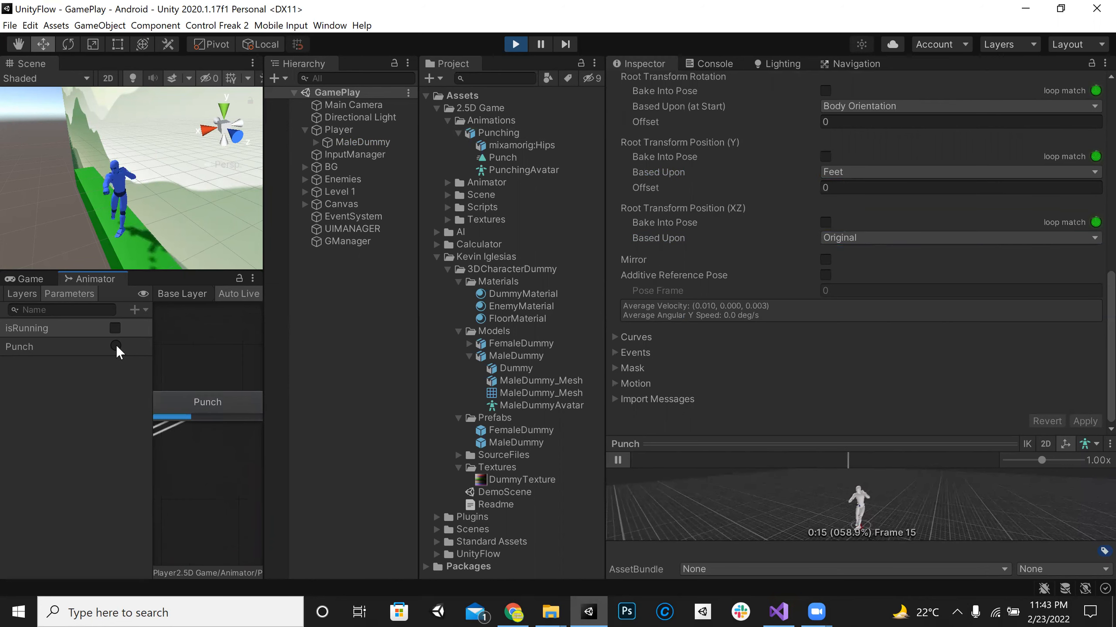
pyautogui.click(117, 346)
pyautogui.click(121, 344)
pyautogui.click(122, 344)
pyautogui.click(121, 345)
# Step: Widen the Inspector, base the Punch clip's Root Transform Rotation upon Original, and bake Position (Y) and Position (XZ) into the pose
pyautogui.moveTo(264, 342); pyautogui.dragTo(676, 302)
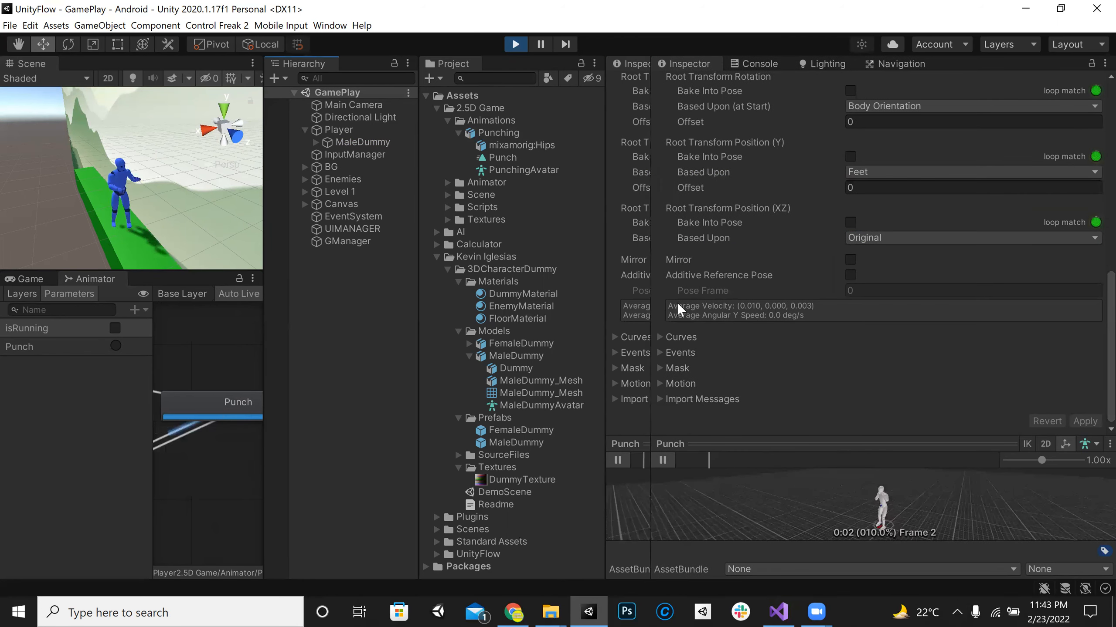
pyautogui.moveTo(899, 366); pyautogui.dragTo(500, 366)
pyautogui.scroll(3, 771, 362)
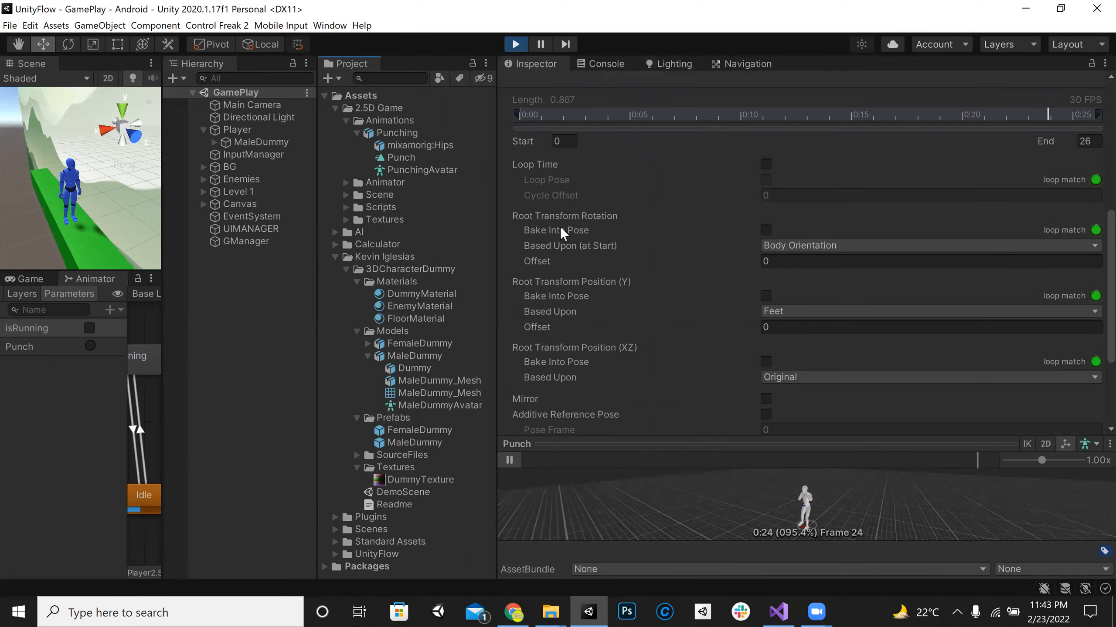
pyautogui.click(773, 246)
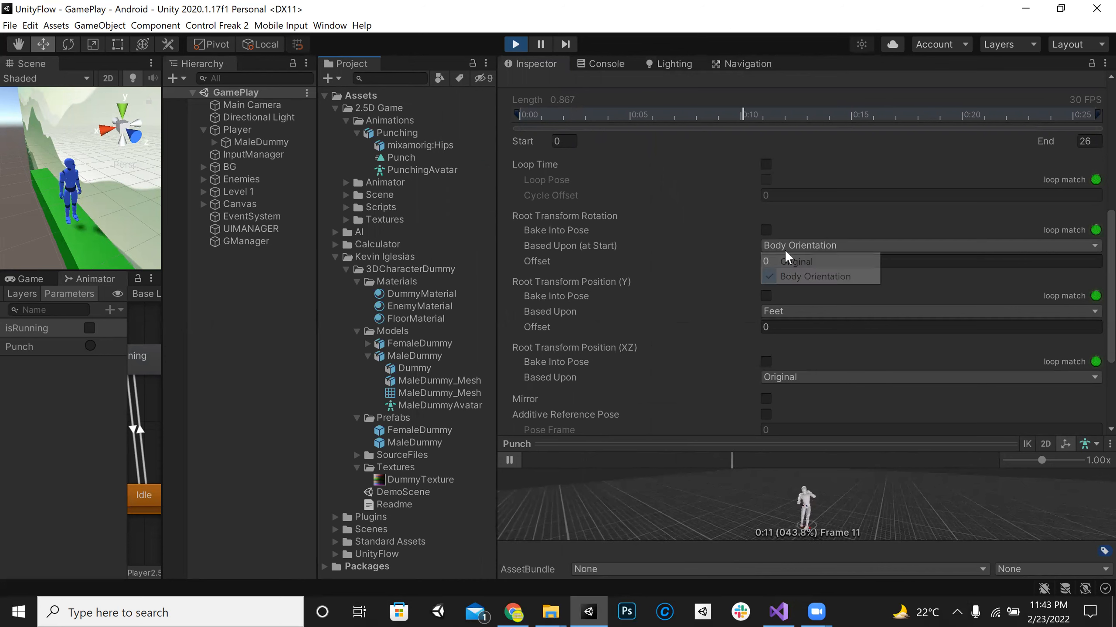
pyautogui.click(789, 259)
pyautogui.scroll(-3, 884, 326)
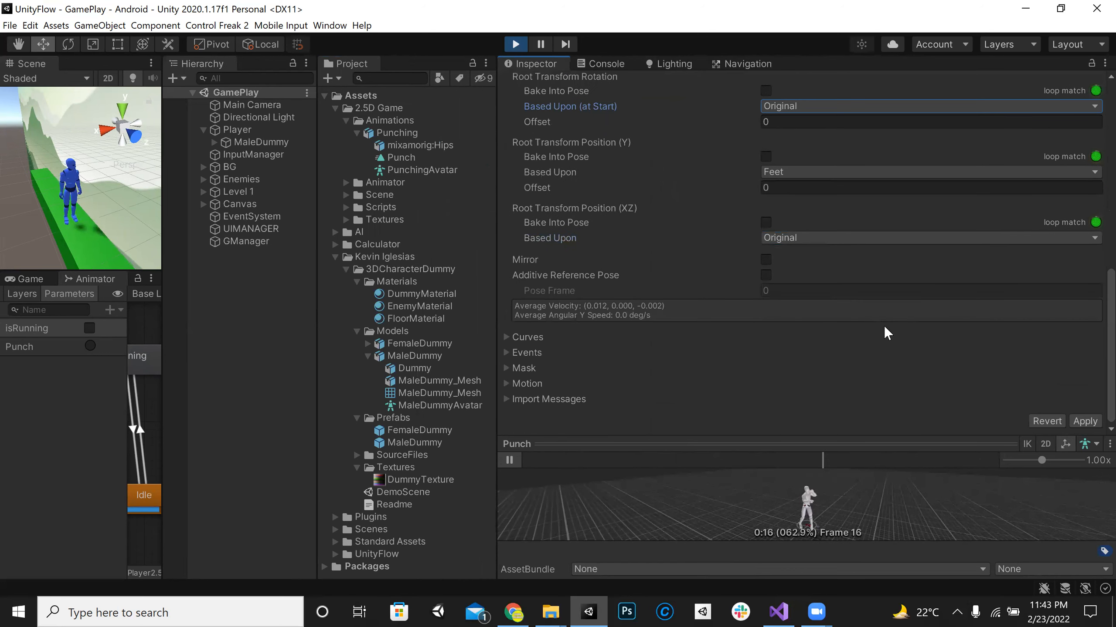
pyautogui.click(766, 156)
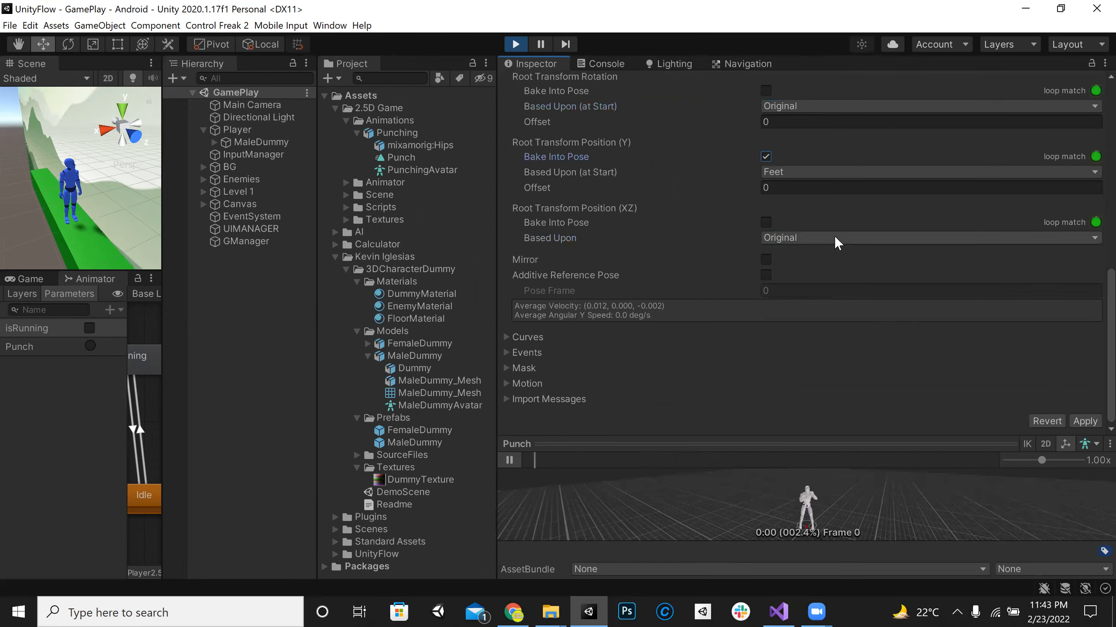
pyautogui.click(767, 219)
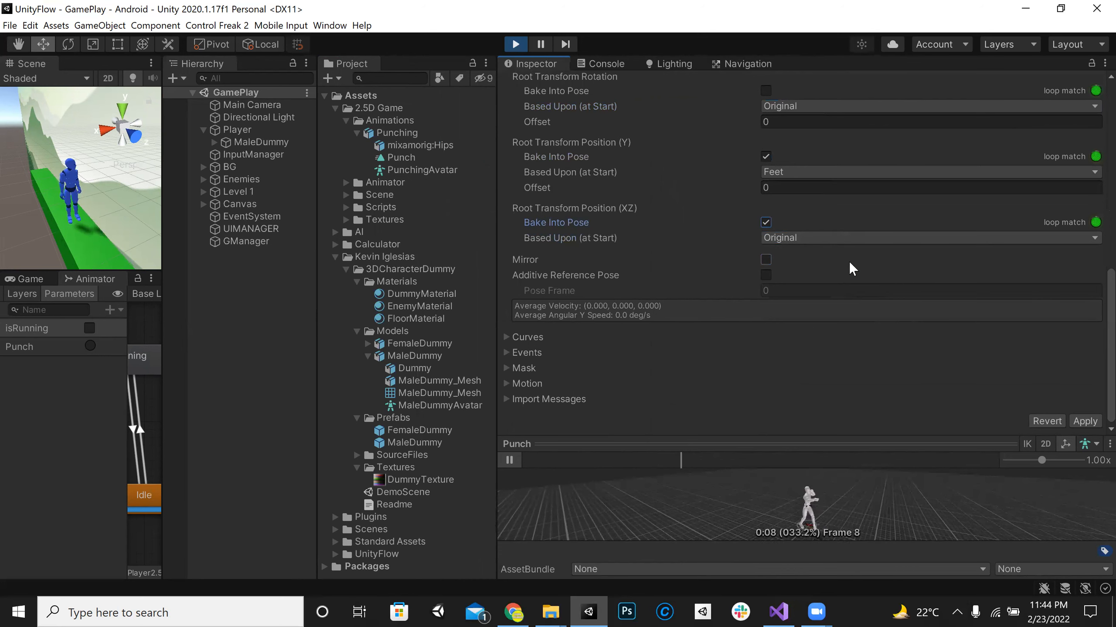
# Step: Base the Punch clip's Root Transform Rotation upon Body Orientation and its Position (Y) upon Original
pyautogui.scroll(3, 844, 189)
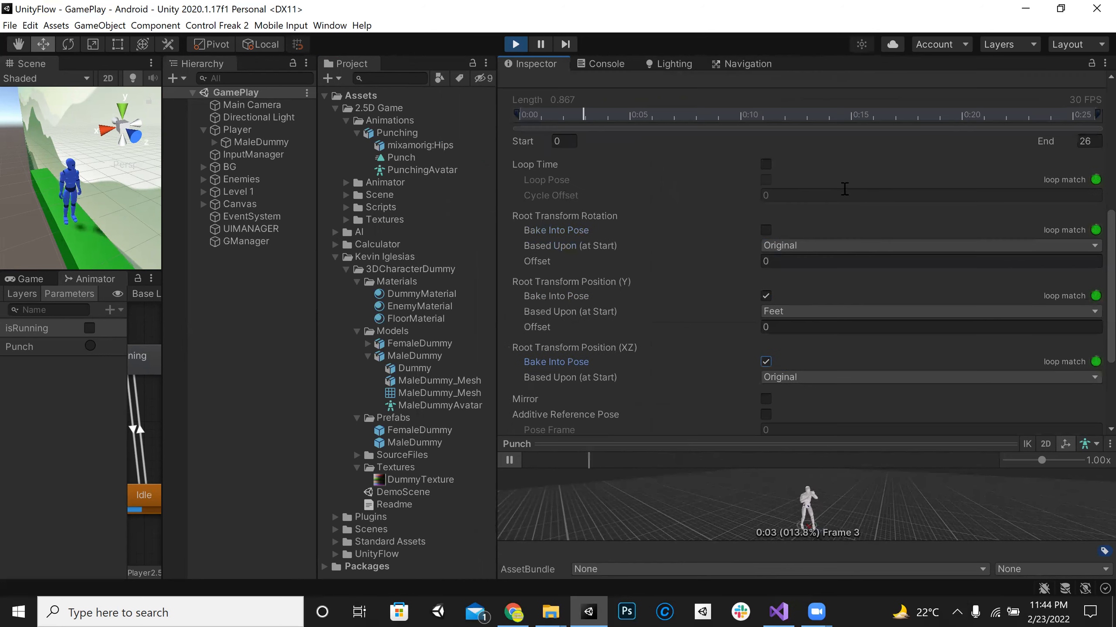
pyautogui.click(823, 244)
pyautogui.click(818, 277)
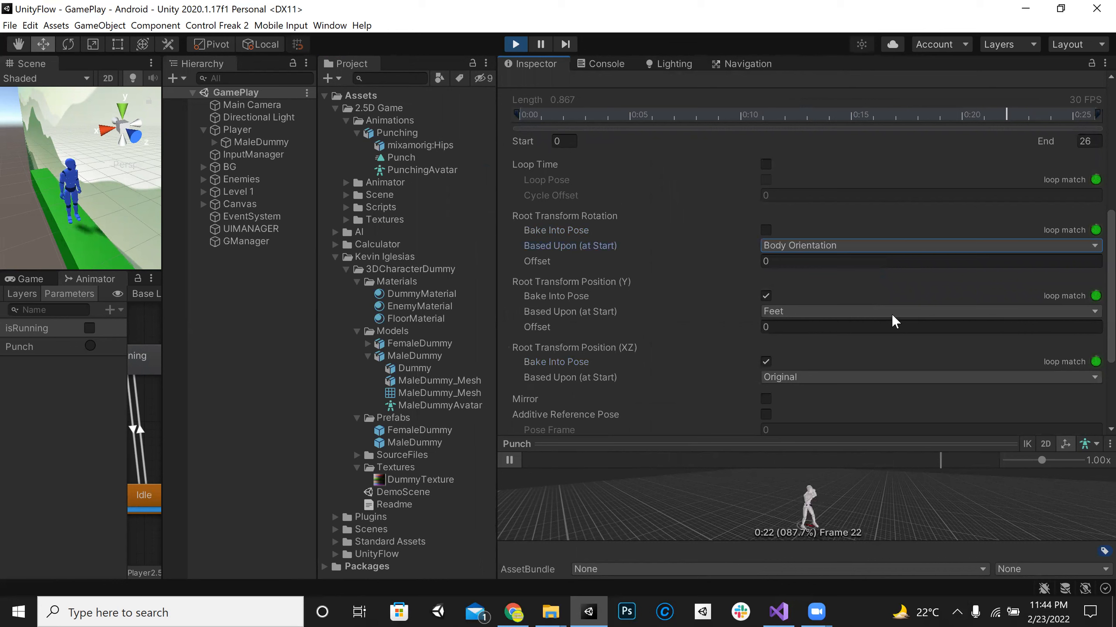
pyautogui.click(893, 313)
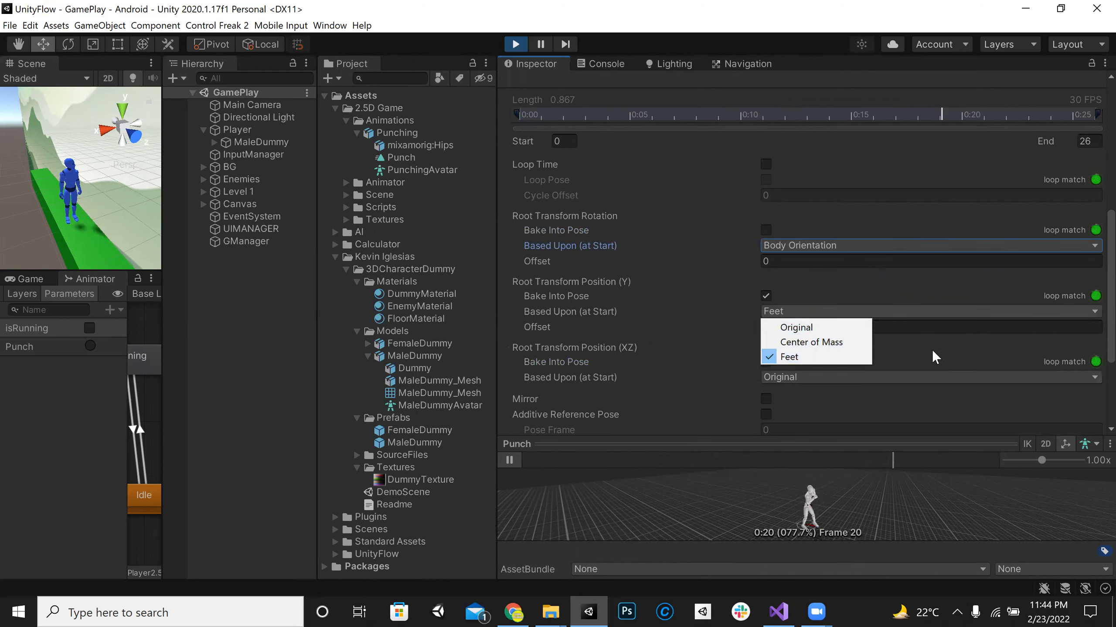
pyautogui.click(840, 327)
pyautogui.click(765, 361)
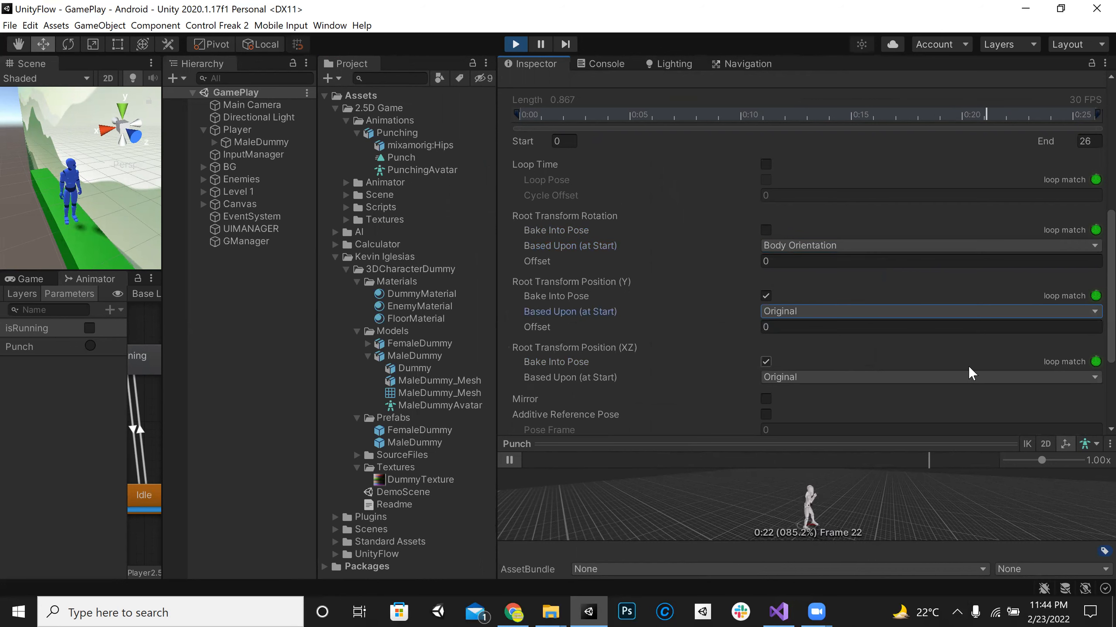
# Step: Bake the Root Transform Rotation into the pose based upon Body Orientation, apply the change, and fire the Punch trigger repeatedly
pyautogui.click(838, 246)
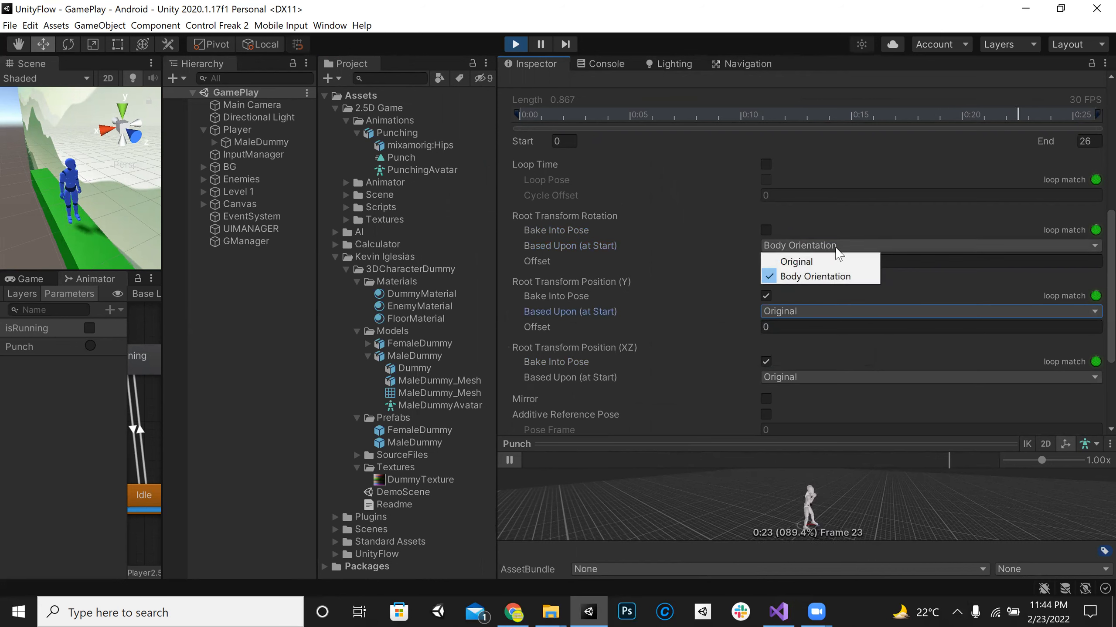
pyautogui.click(803, 261)
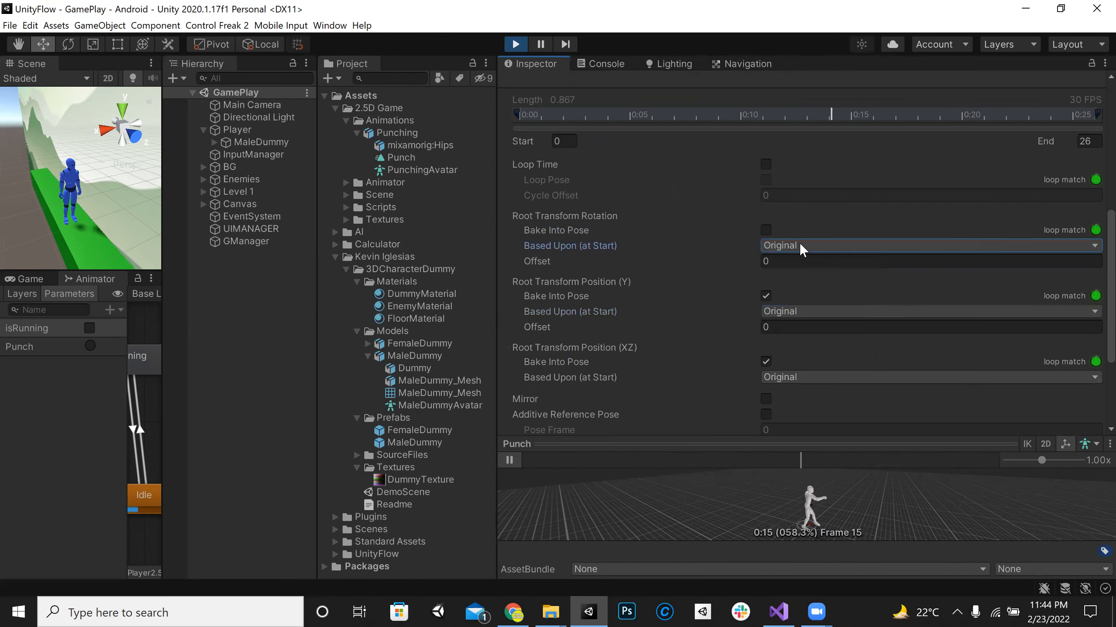
pyautogui.click(802, 249)
pyautogui.click(807, 277)
pyautogui.click(766, 229)
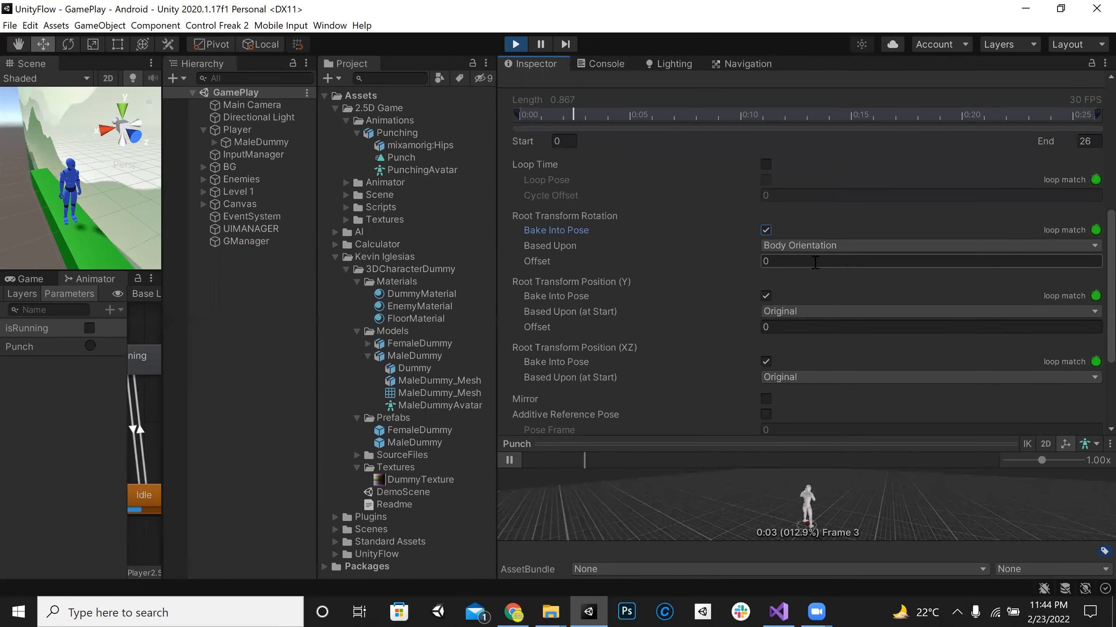
pyautogui.scroll(-3, 815, 262)
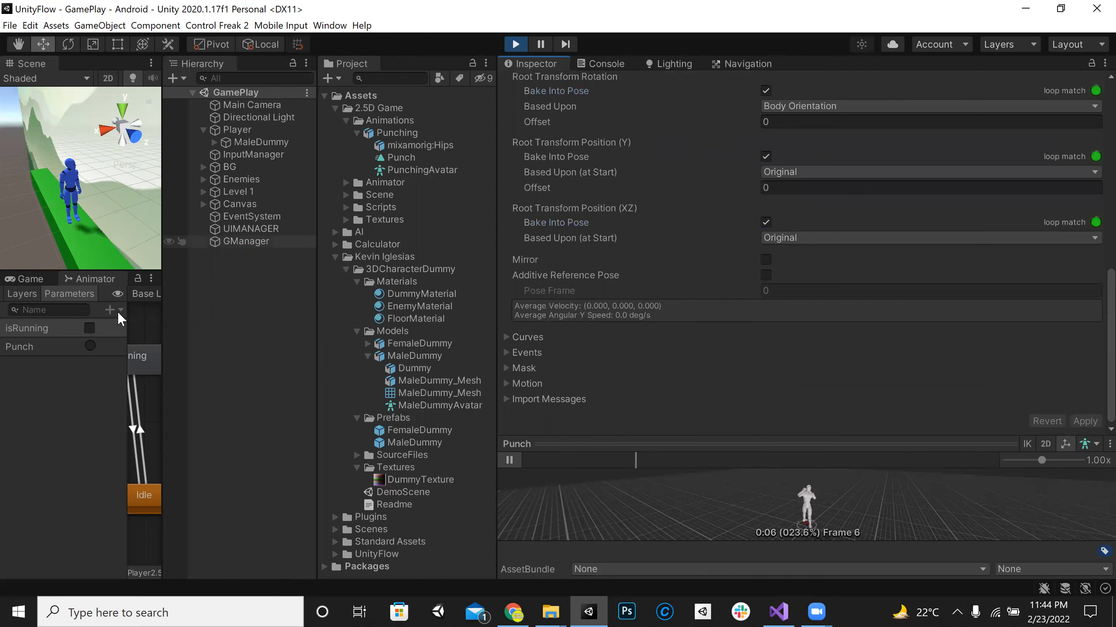
pyautogui.click(90, 347)
pyautogui.click(92, 344)
pyautogui.click(91, 347)
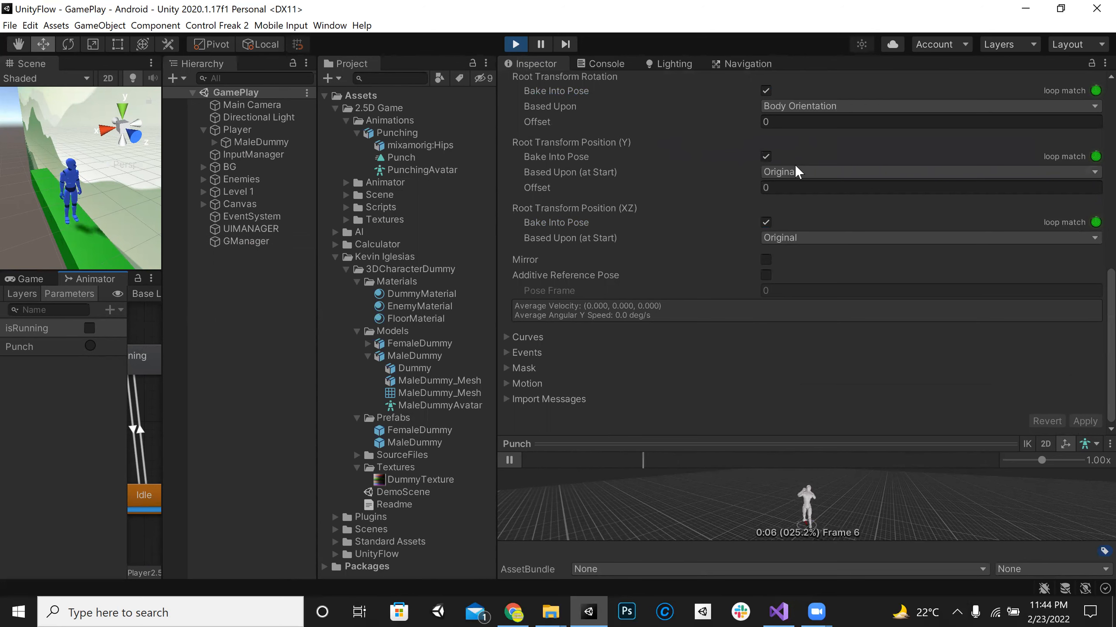
# Step: Try Center of Mass for the baked Root Transform Position (Y), apply Feet instead, and fire the Punch trigger to test it
pyautogui.scroll(5, 874, 203)
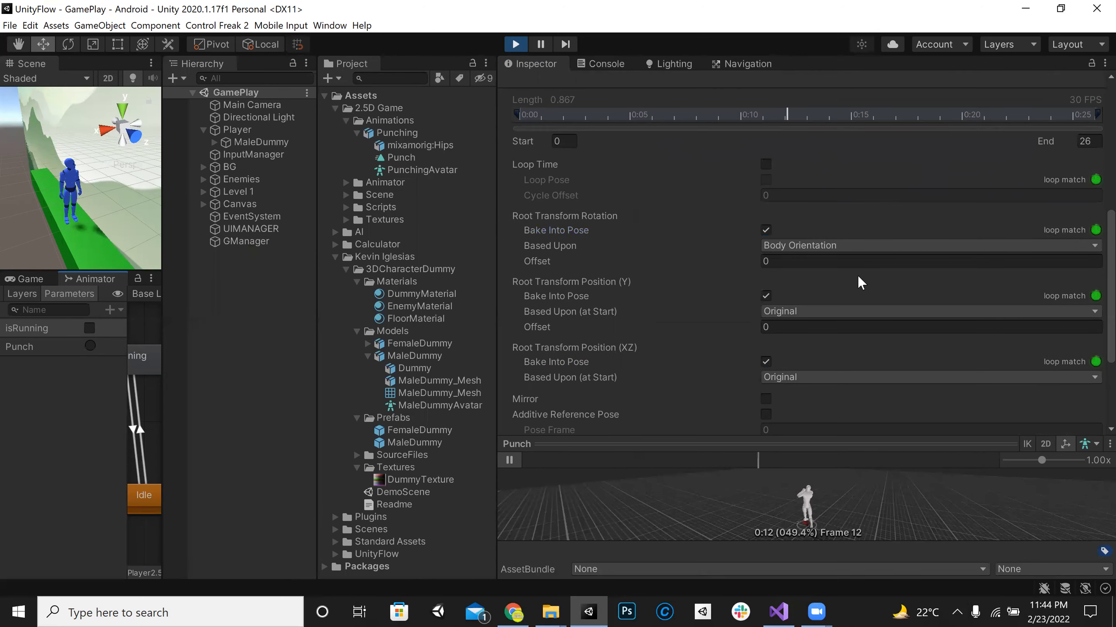
pyautogui.click(842, 312)
pyautogui.click(837, 357)
pyautogui.click(829, 312)
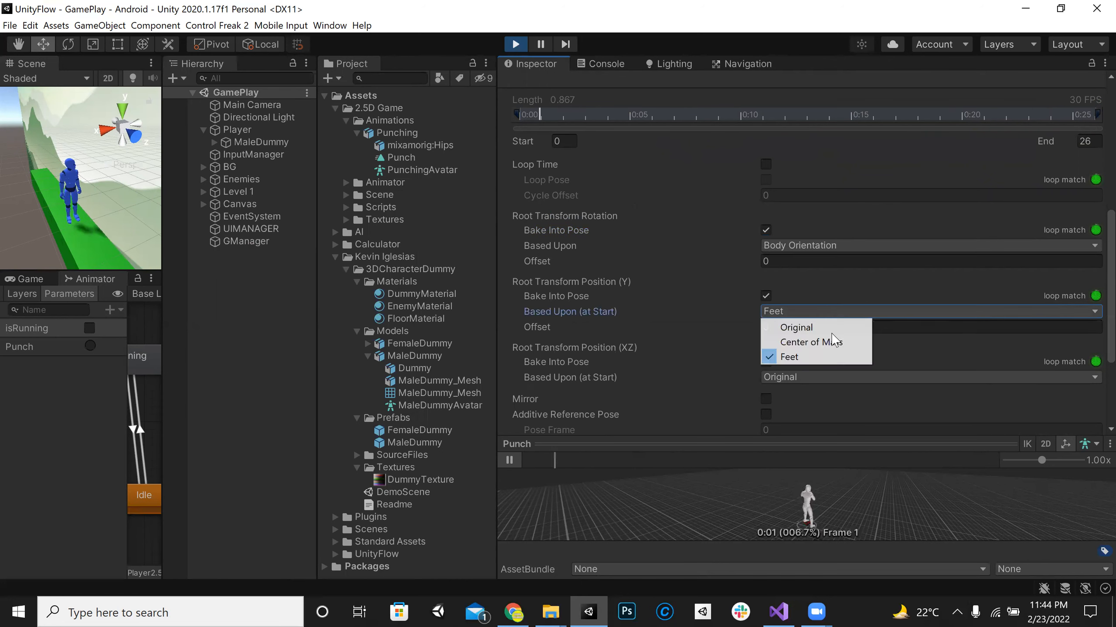
pyautogui.click(835, 342)
pyautogui.click(840, 312)
pyautogui.click(829, 356)
pyautogui.scroll(-3, 961, 324)
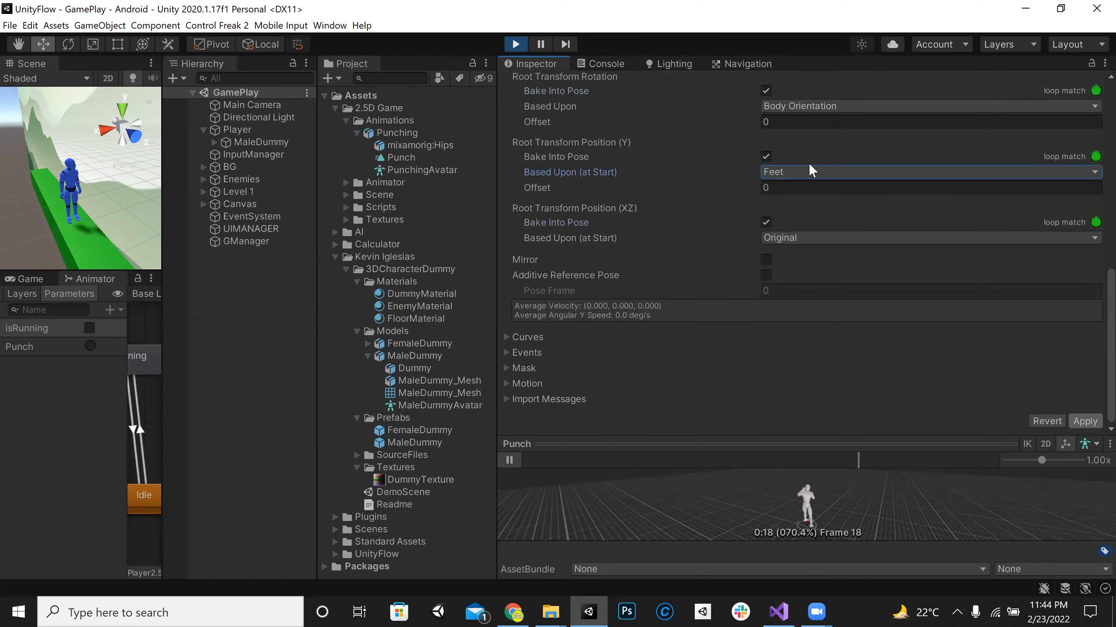
pyautogui.click(90, 347)
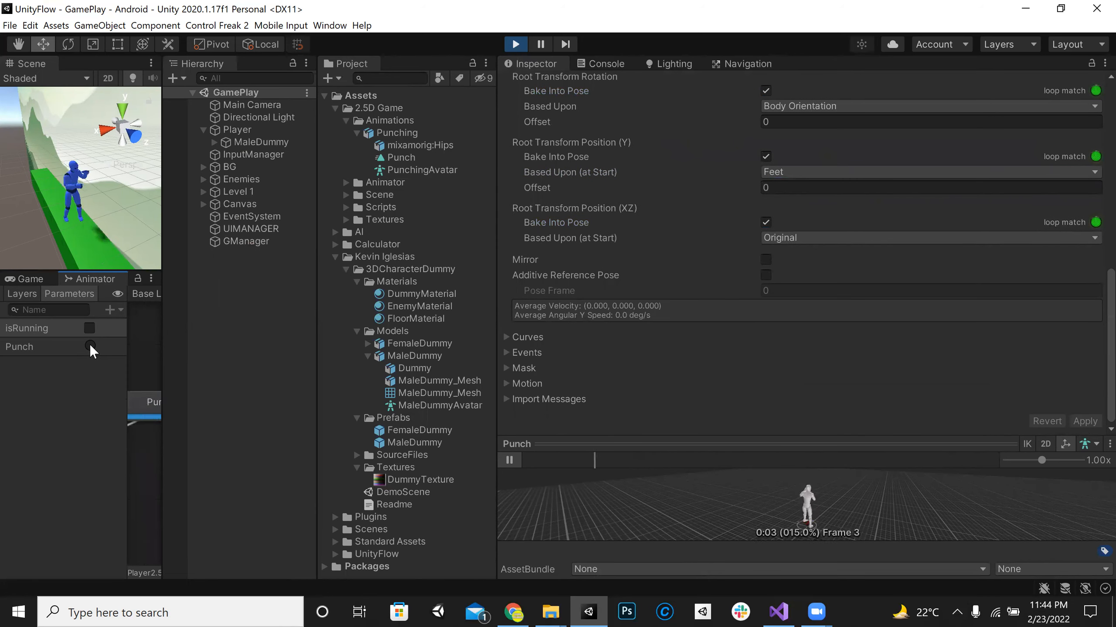
pyautogui.click(90, 346)
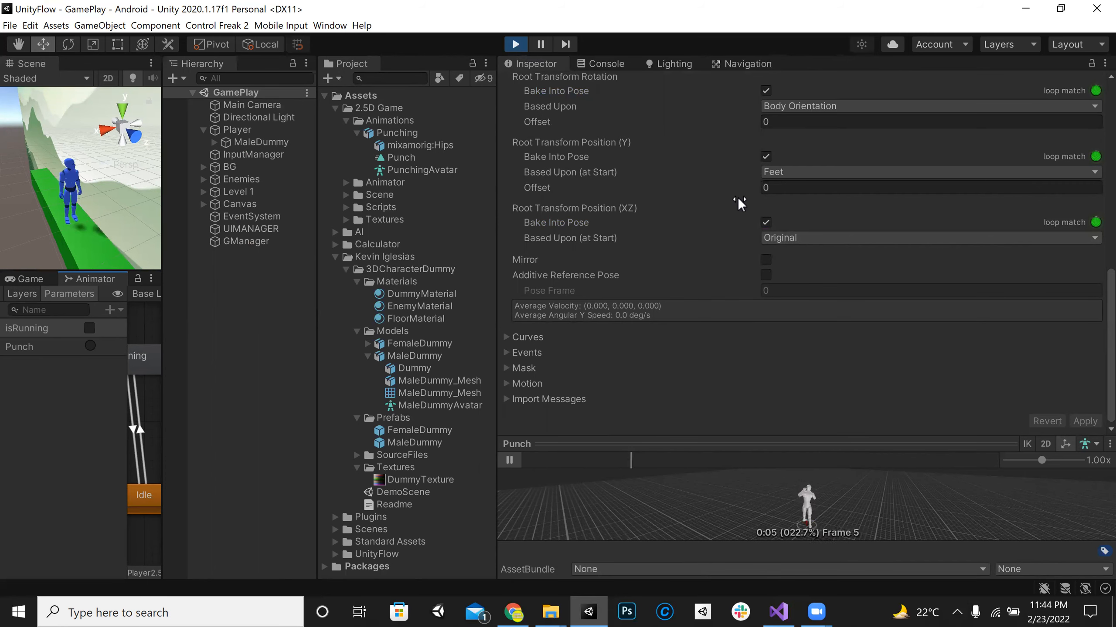
# Step: Exit play mode, delete the Punching asset, and import a fresh copy of it from File Explorer into the 2.5D Game Animations folder
pyautogui.scroll(3, 737, 202)
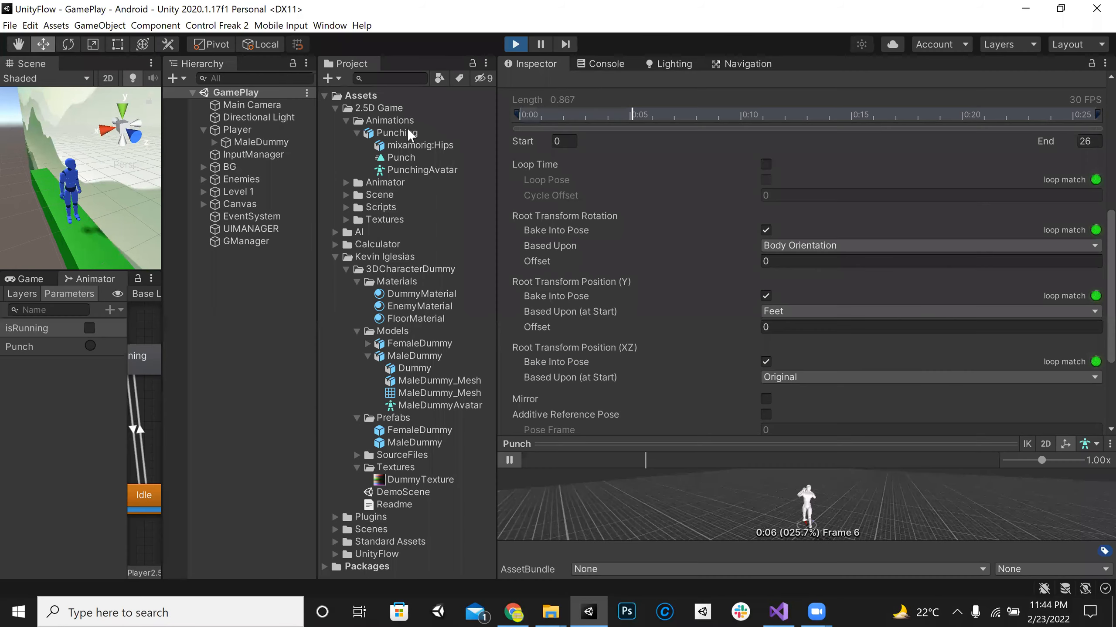
pyautogui.click(407, 133)
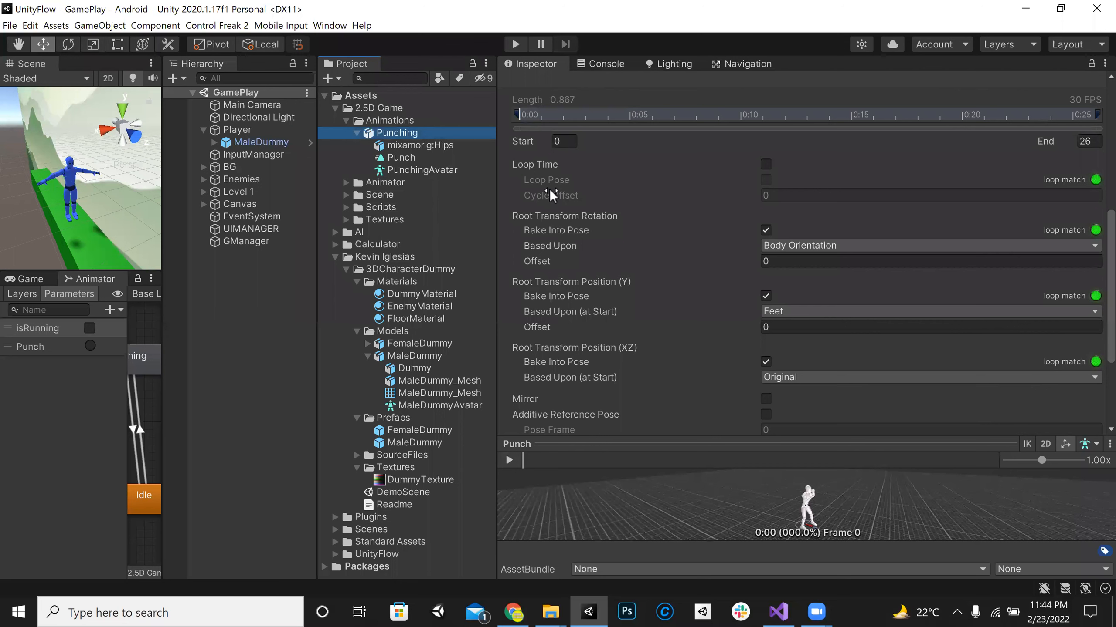
pyautogui.press('Delete')
pyautogui.click(612, 334)
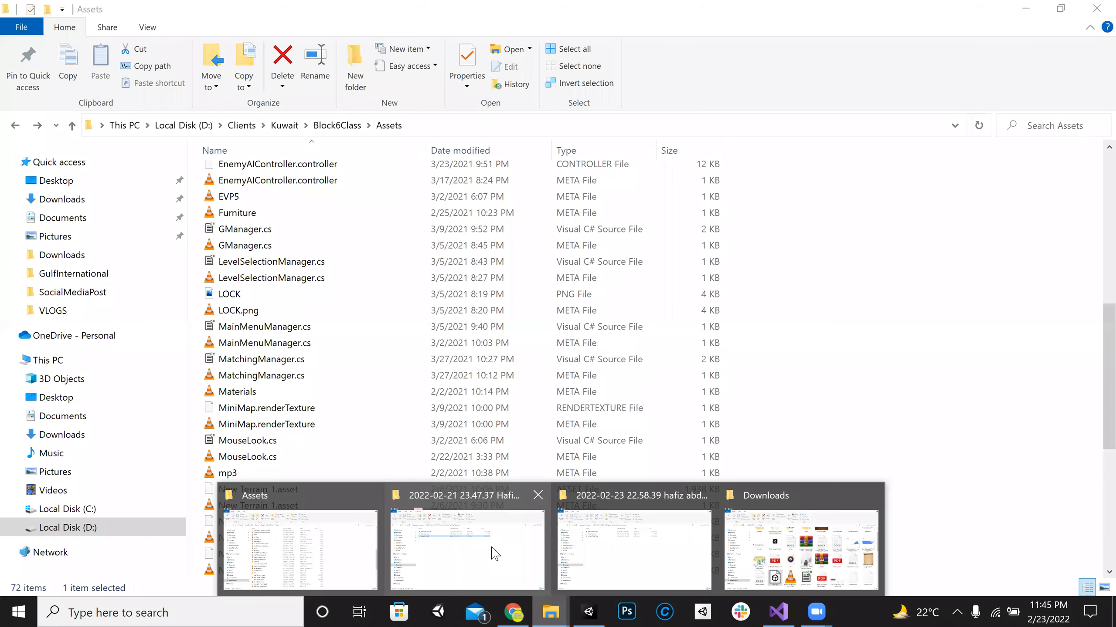
pyautogui.moveTo(479, 514); pyautogui.dragTo(390, 120)
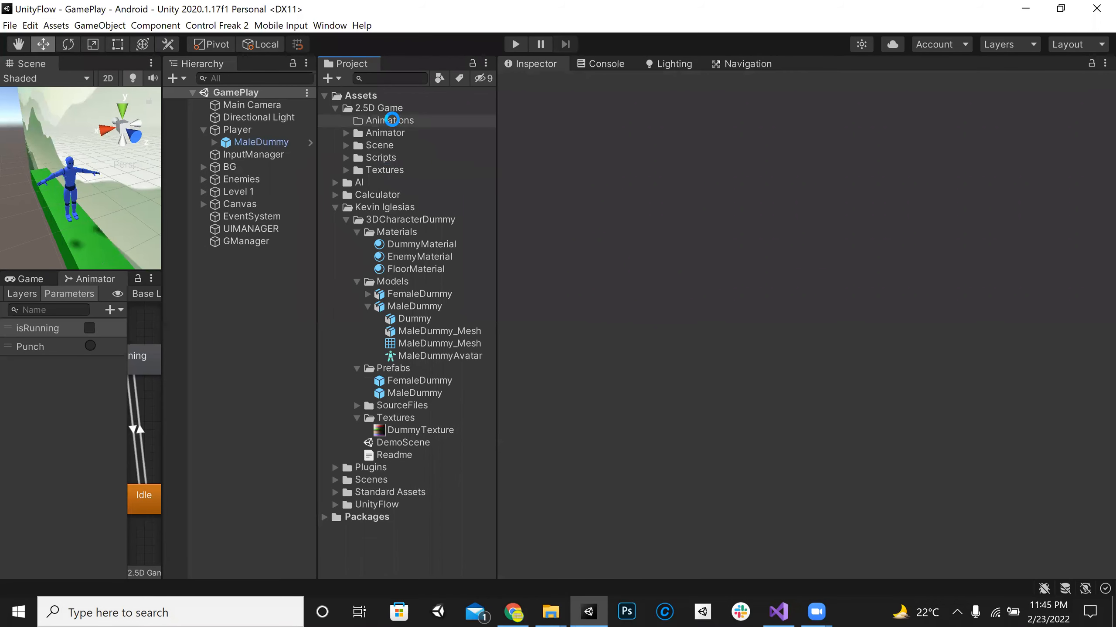
# Step: Set the reimported Punching model's rig Animation Type to Humanoid and apply the change
pyautogui.click(425, 134)
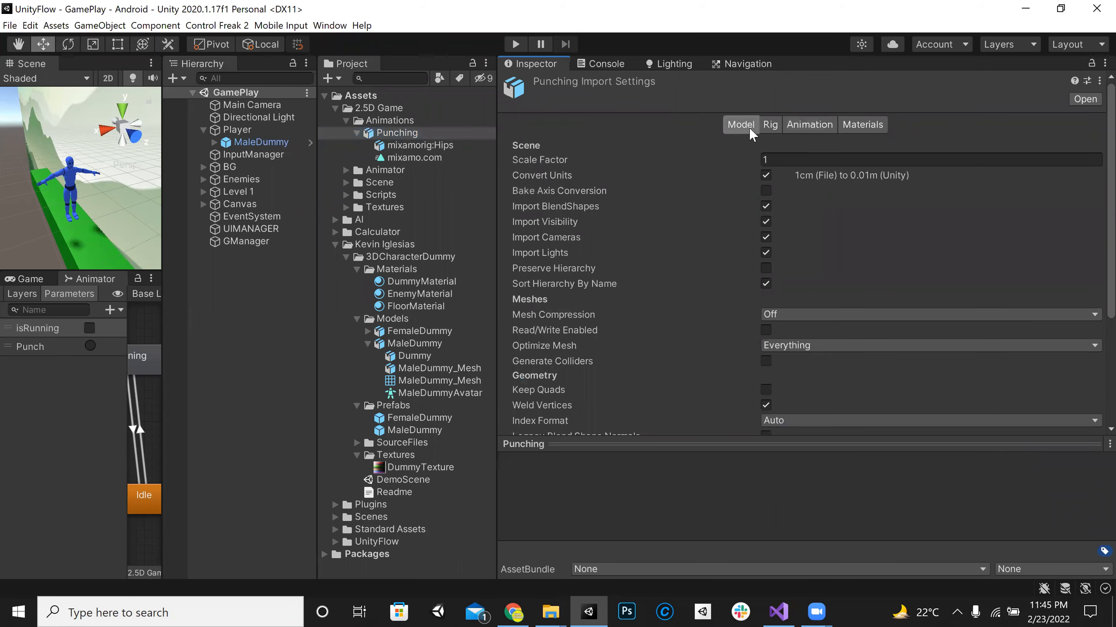
pyautogui.click(771, 125)
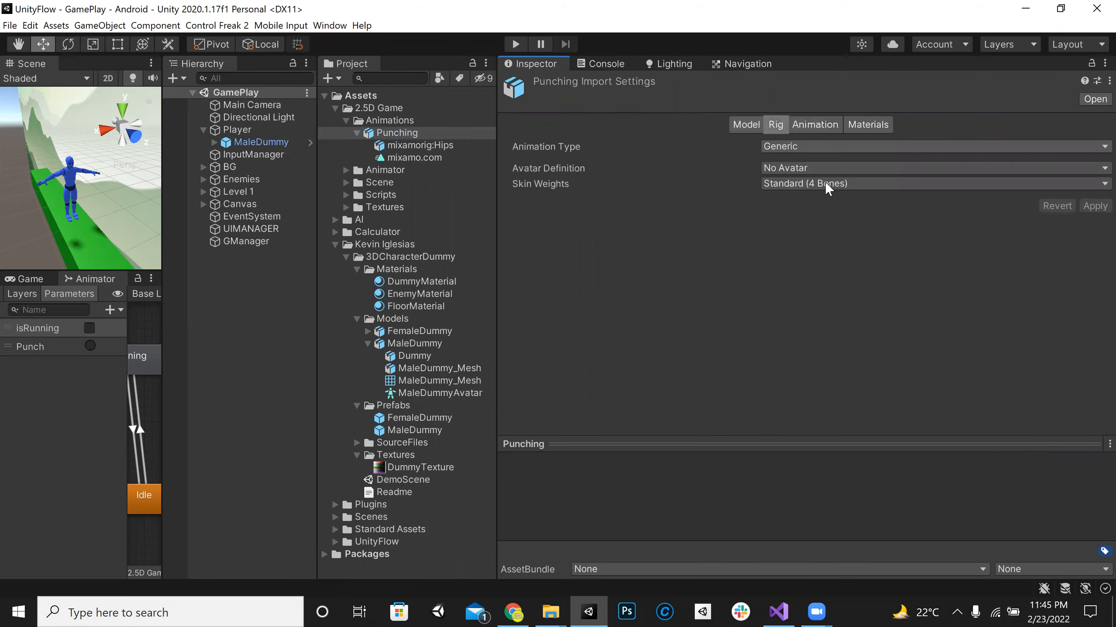
pyautogui.click(834, 149)
pyautogui.click(814, 206)
pyautogui.click(1094, 260)
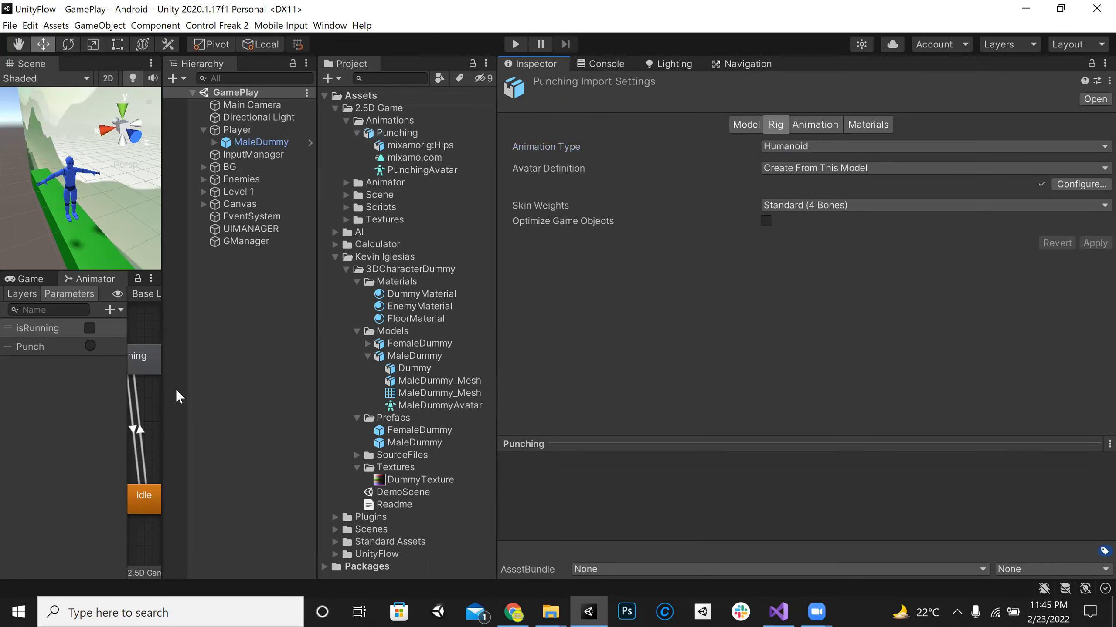
# Step: Rename the Punching model's mixamo.com animation clip to Punch
pyautogui.click(417, 136)
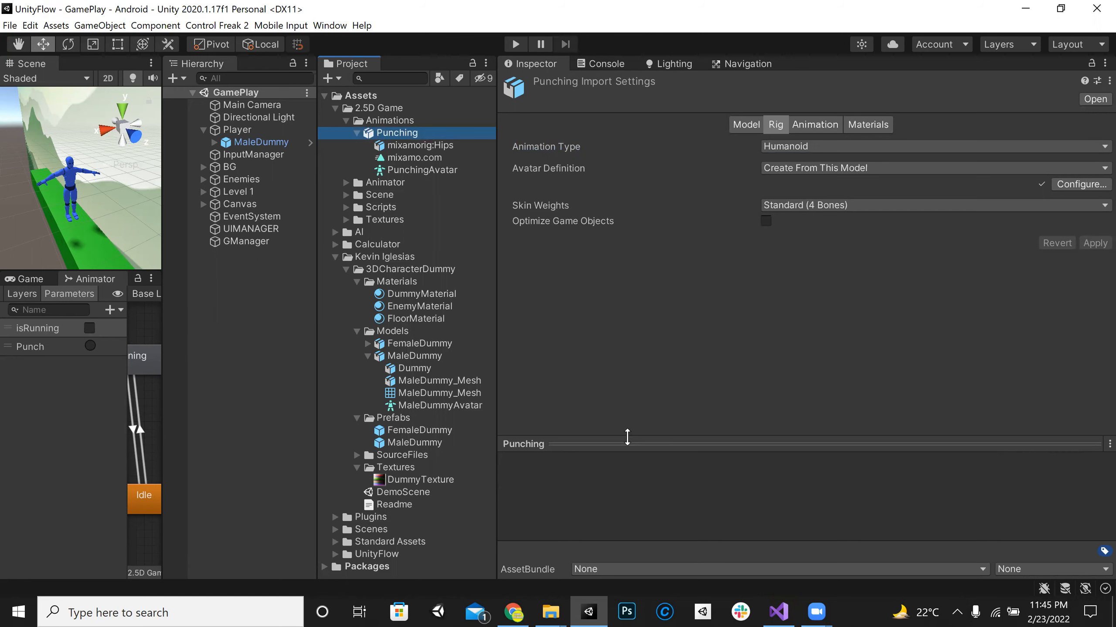
pyautogui.click(409, 150)
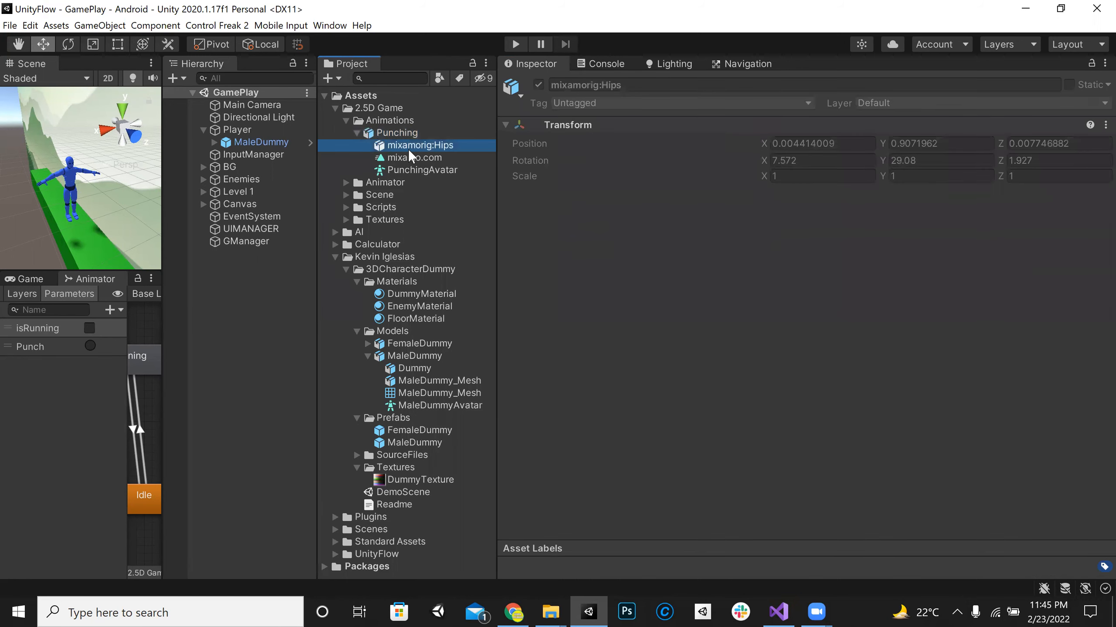
pyautogui.click(403, 135)
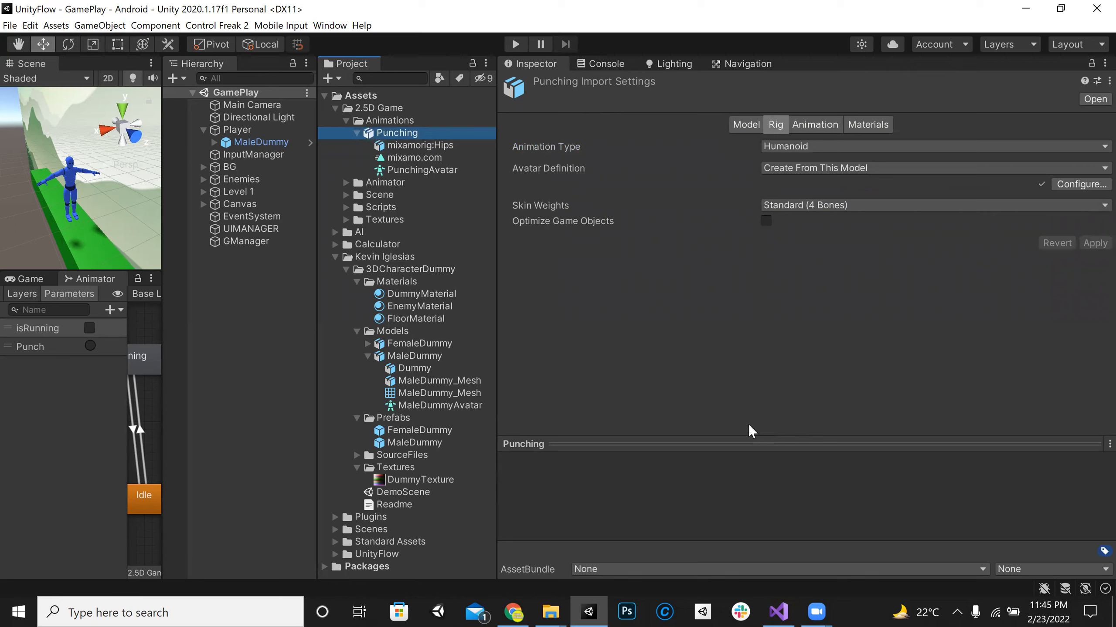
pyautogui.click(815, 125)
pyautogui.scroll(-5, 655, 245)
pyautogui.click(613, 216)
pyautogui.write('Punch')
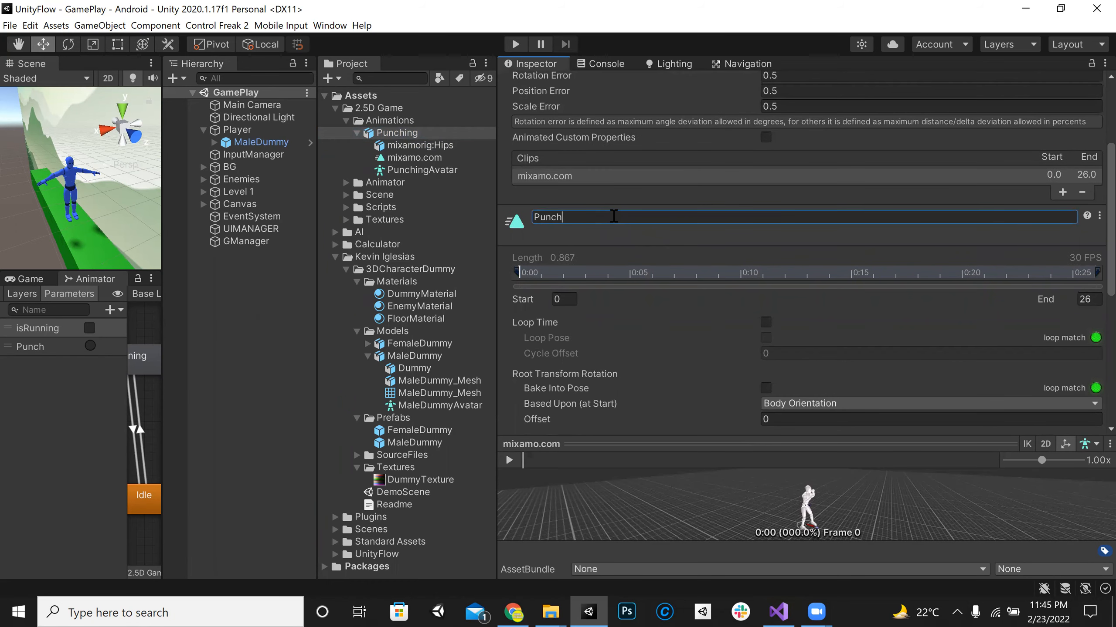
pyautogui.press('Return')
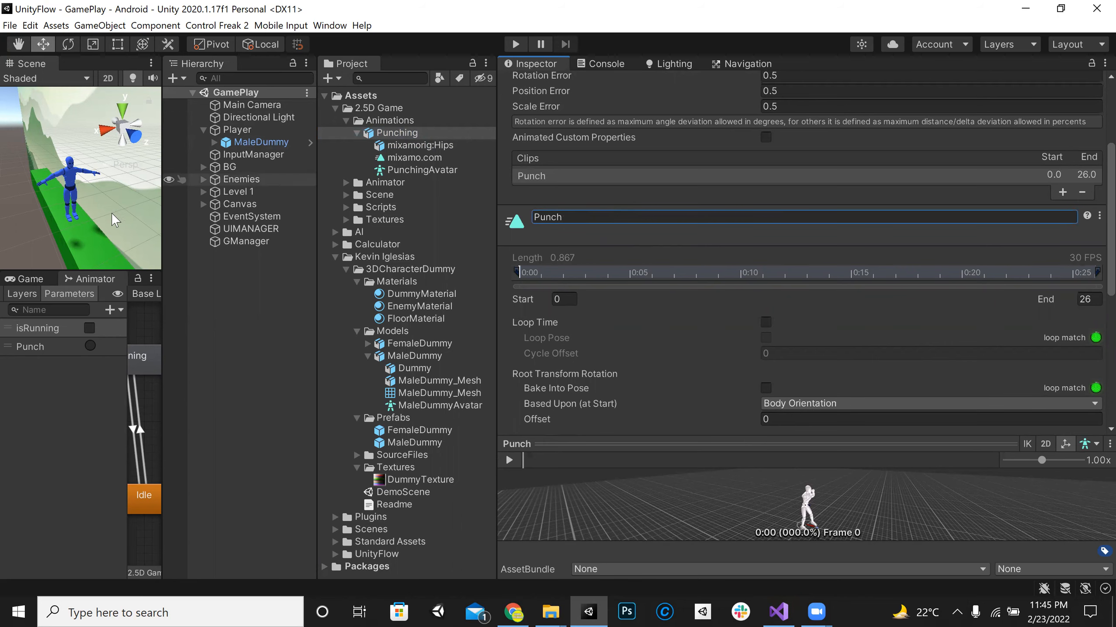
pyautogui.click(516, 435)
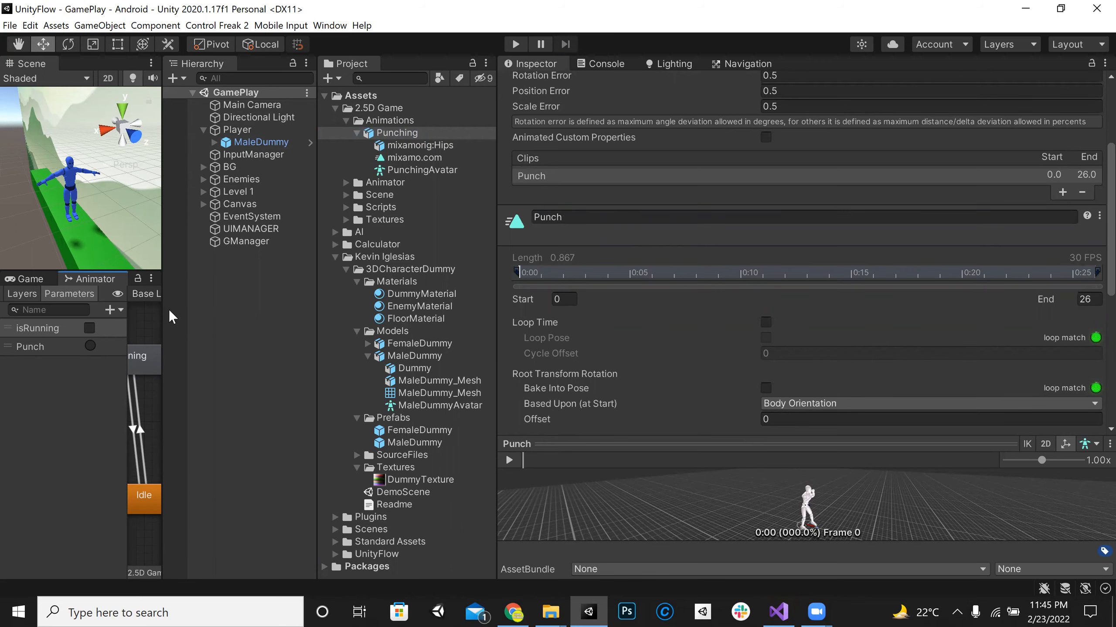
# Step: Apply the Punching model's pending import settings and assign the Punch clip as the Motion of the Animator's Punch state
pyautogui.moveTo(164, 276); pyautogui.dragTo(652, 275)
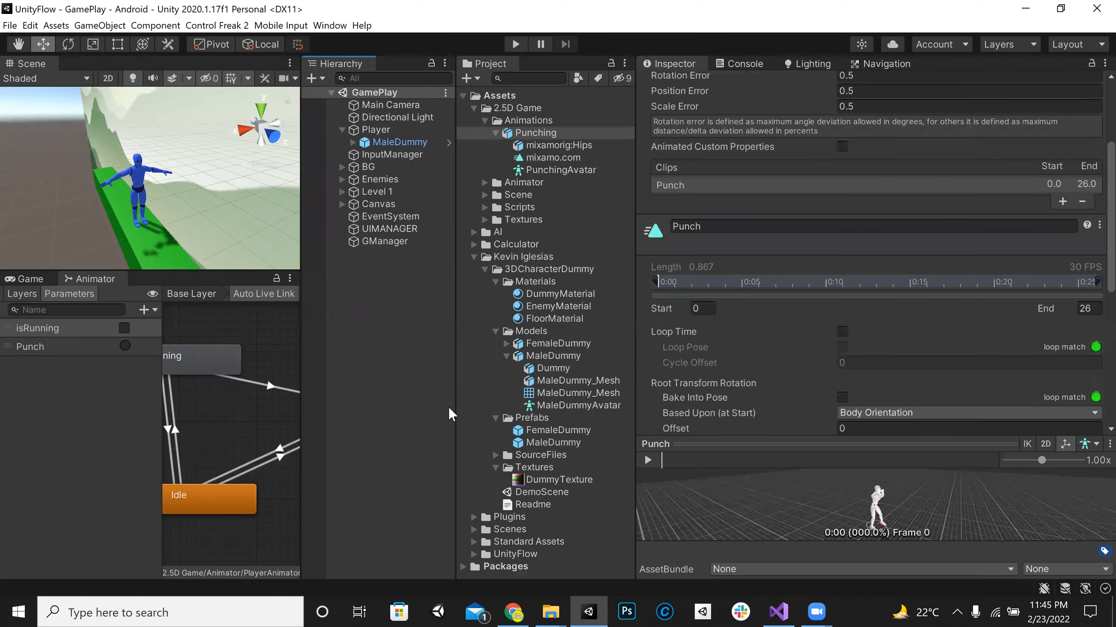
pyautogui.click(448, 406)
pyautogui.click(558, 321)
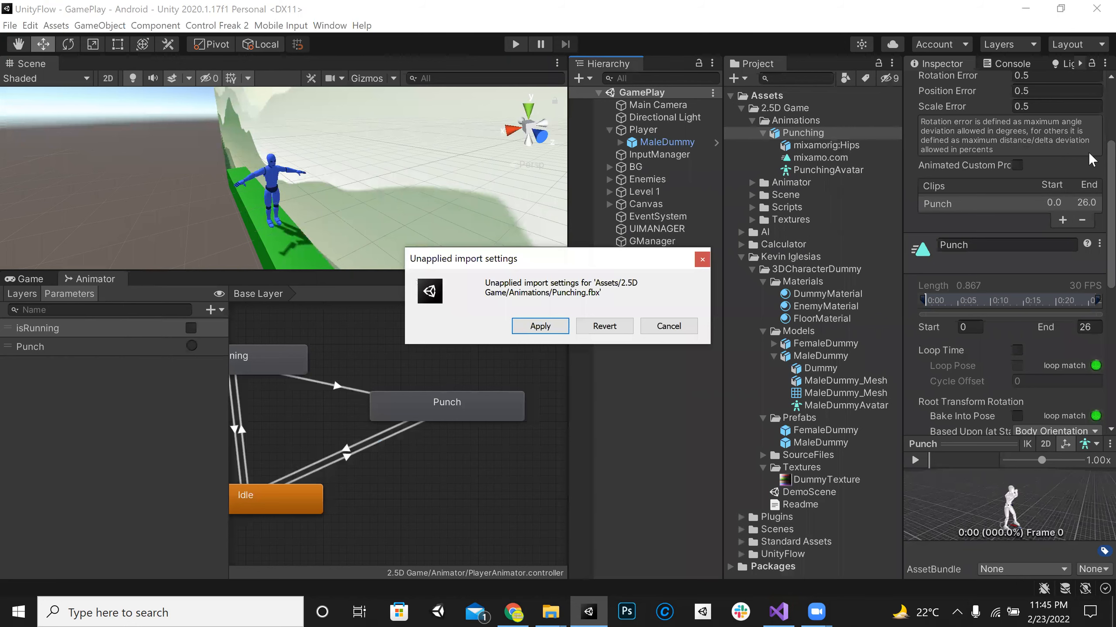
pyautogui.click(1061, 125)
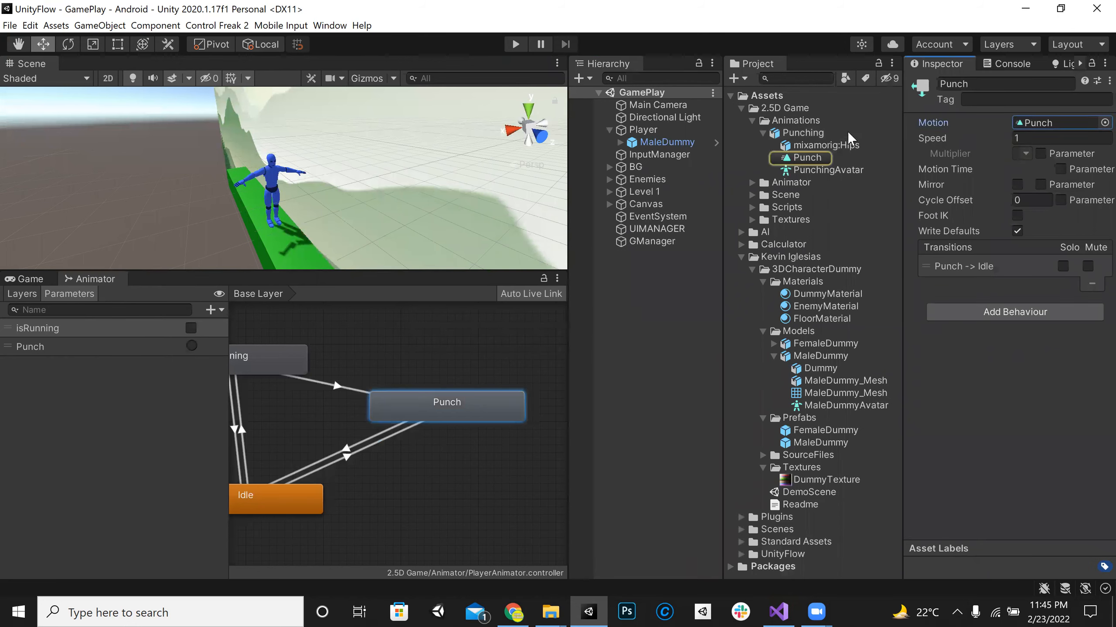
# Step: Bake Root Transform Rotation into the pose for the Punching model's Punch clip and apply the import settings
pyautogui.click(802, 133)
pyautogui.moveTo(902, 257); pyautogui.dragTo(672, 257)
pyautogui.scroll(-10, 918, 195)
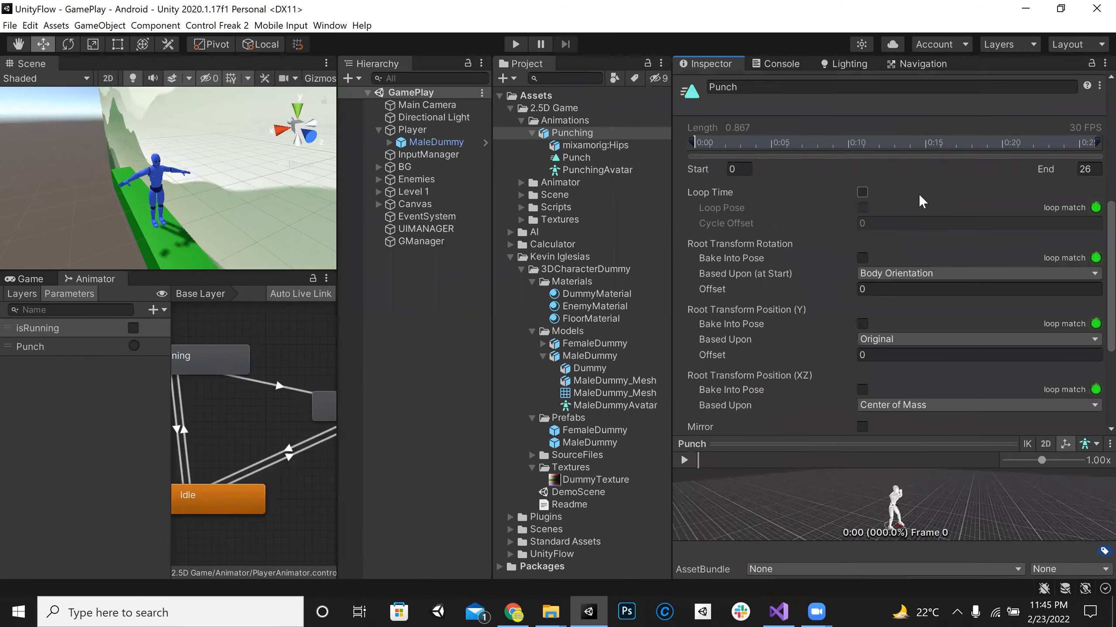
pyautogui.click(862, 258)
pyautogui.scroll(-5, 983, 277)
pyautogui.scroll(5, 983, 277)
pyautogui.scroll(-5, 943, 330)
pyautogui.scroll(-1, 1060, 398)
pyautogui.click(1085, 421)
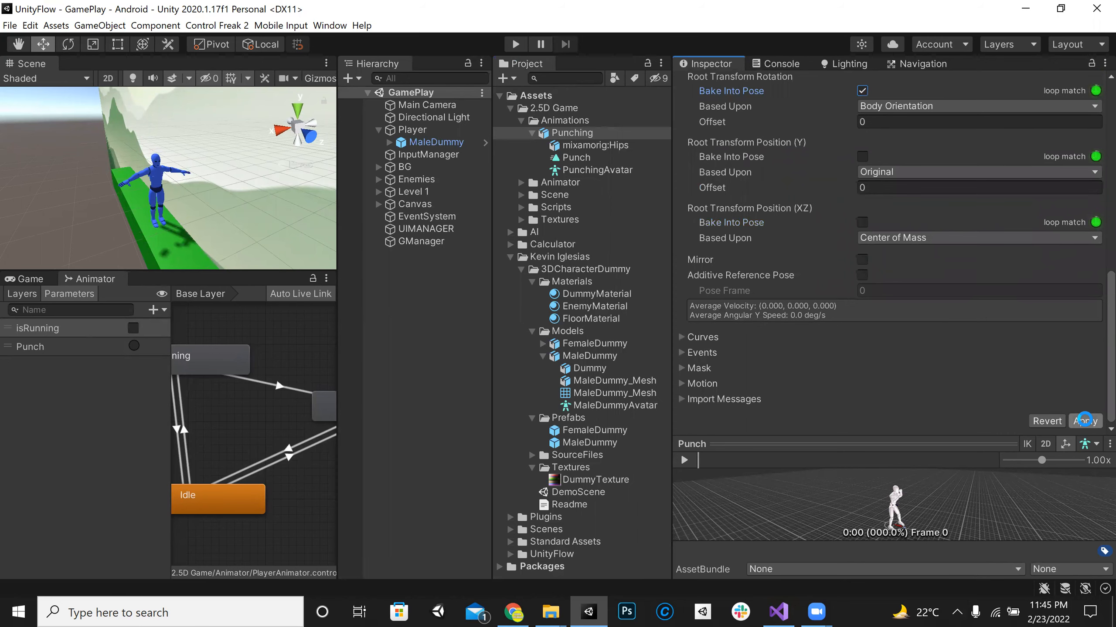
# Step: Enter play mode and fire the Animator's Punch trigger repeatedly to check the player's punch
pyautogui.click(516, 44)
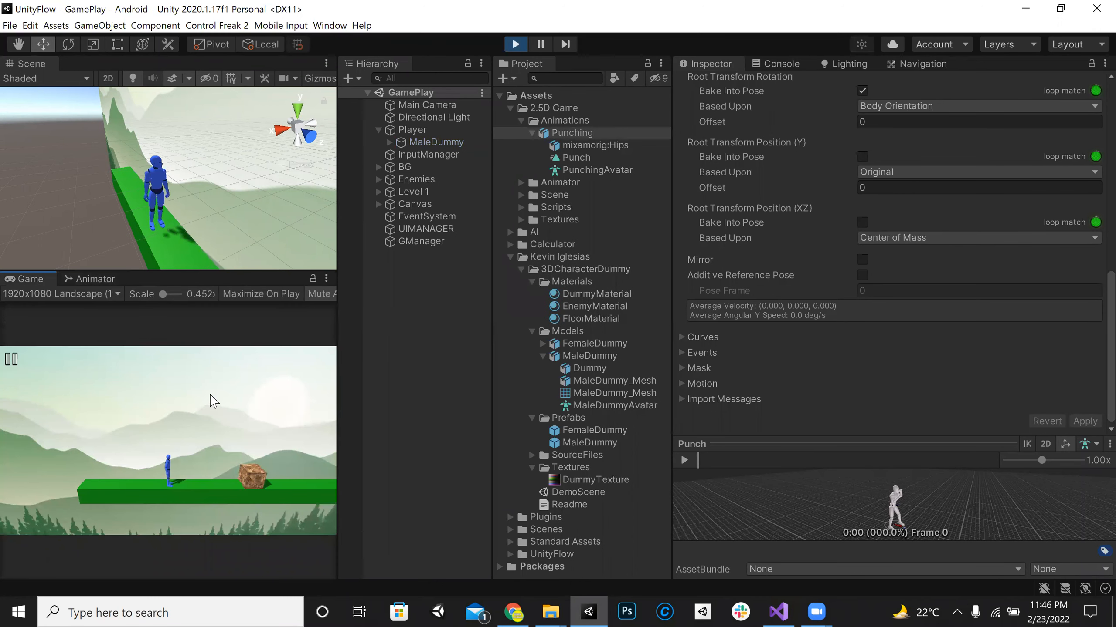
pyautogui.click(95, 278)
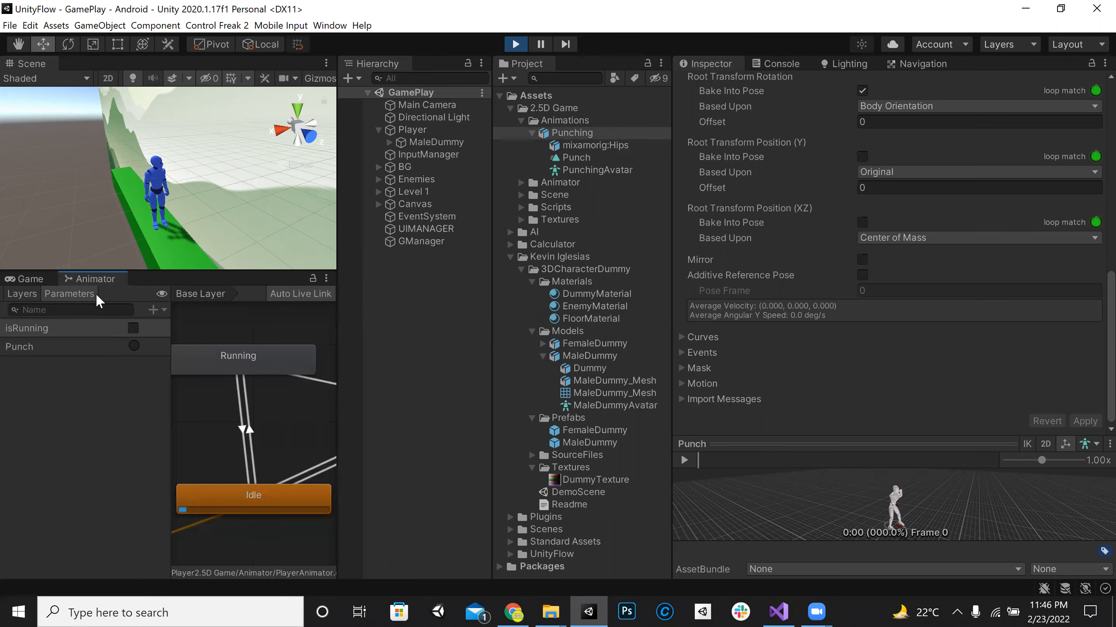
pyautogui.click(132, 344)
pyautogui.click(132, 345)
pyautogui.click(132, 345)
pyautogui.click(132, 345)
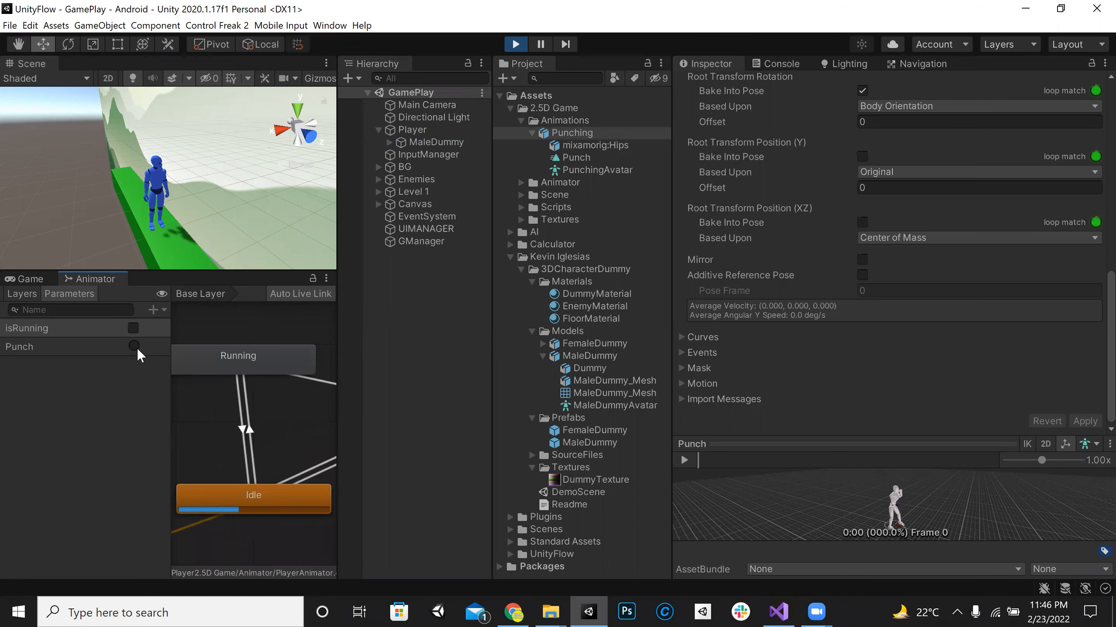
pyautogui.click(136, 350)
pyautogui.click(137, 349)
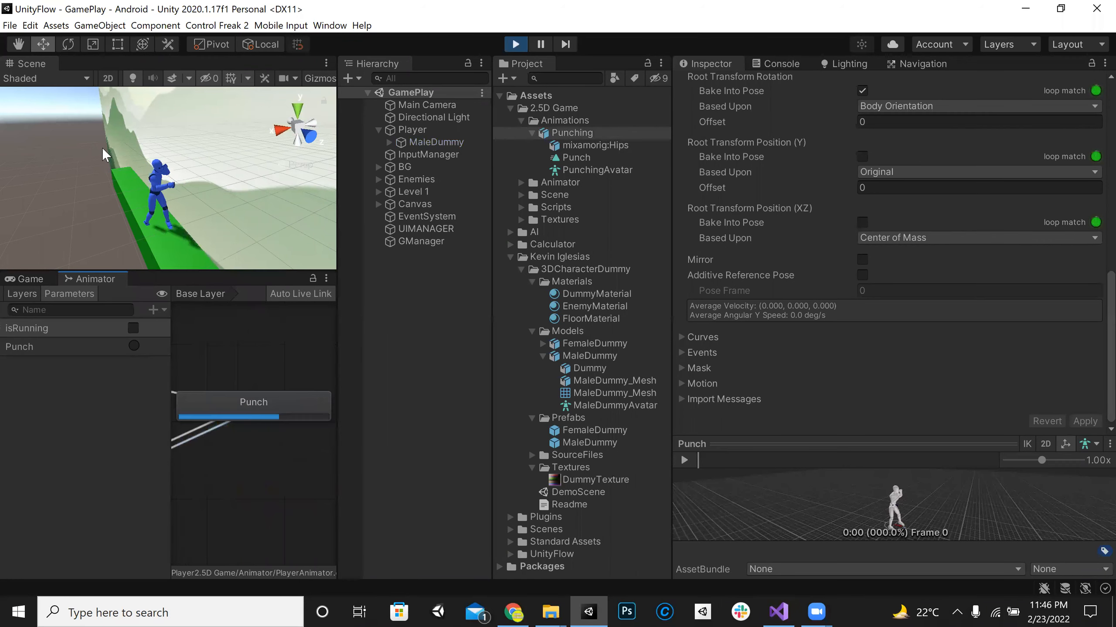
# Step: Dock the Animator window beneath the Hierarchy so the Game view stays visible, and widen its area
pyautogui.click(27, 279)
pyautogui.moveTo(338, 386); pyautogui.dragTo(483, 439)
pyautogui.click(92, 279)
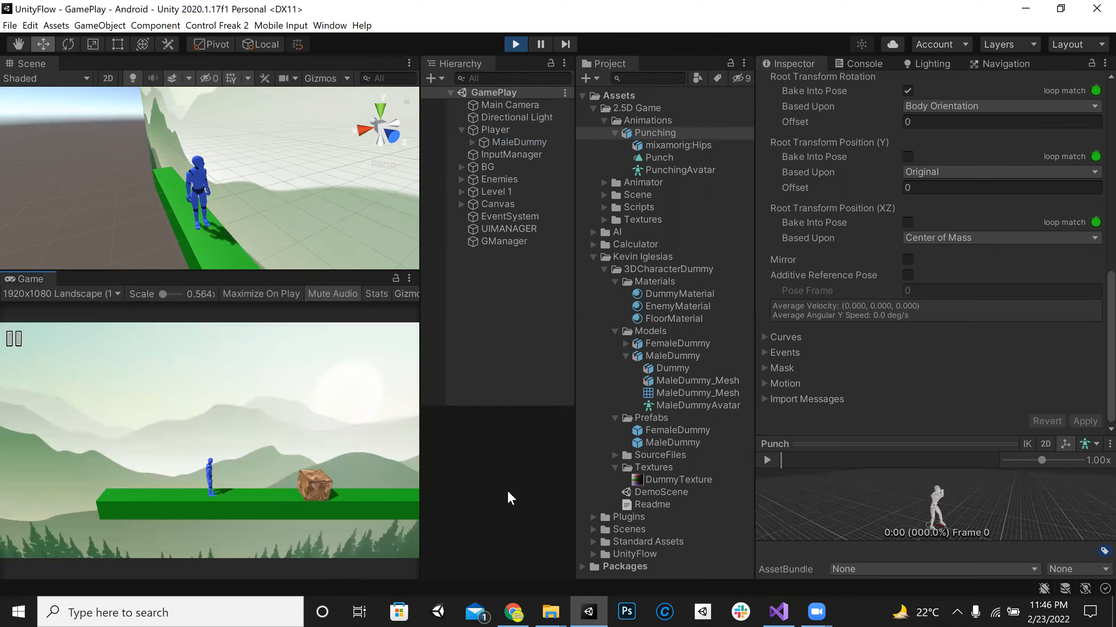
pyautogui.moveTo(575, 491); pyautogui.dragTo(723, 492)
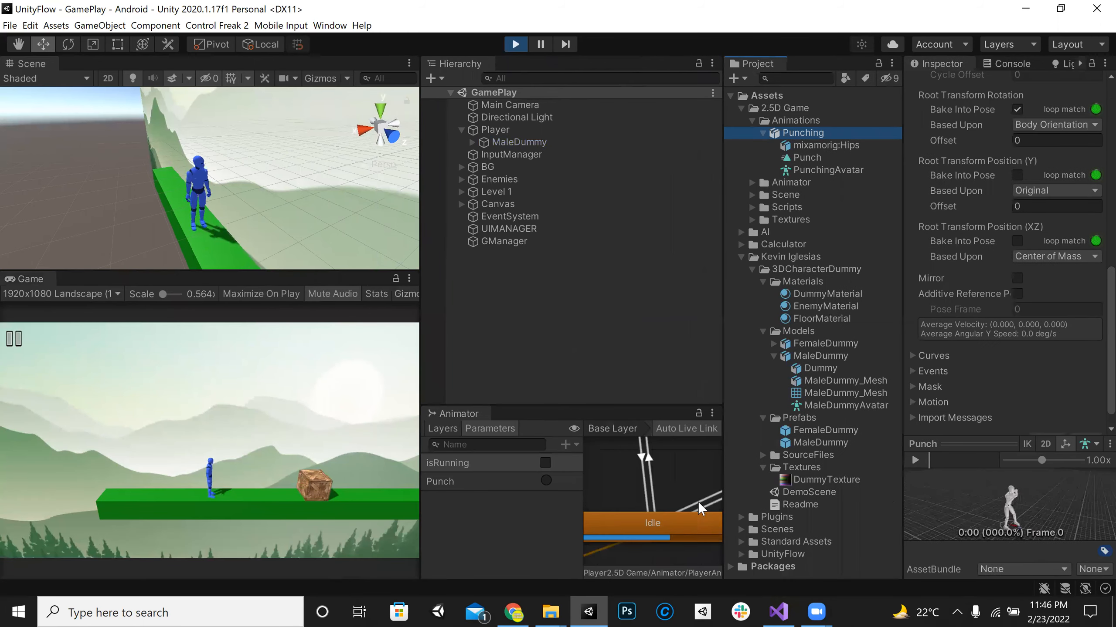
# Step: Test the Punch trigger while running the player back and forth and past the first crate, then exit play mode
pyautogui.click(547, 483)
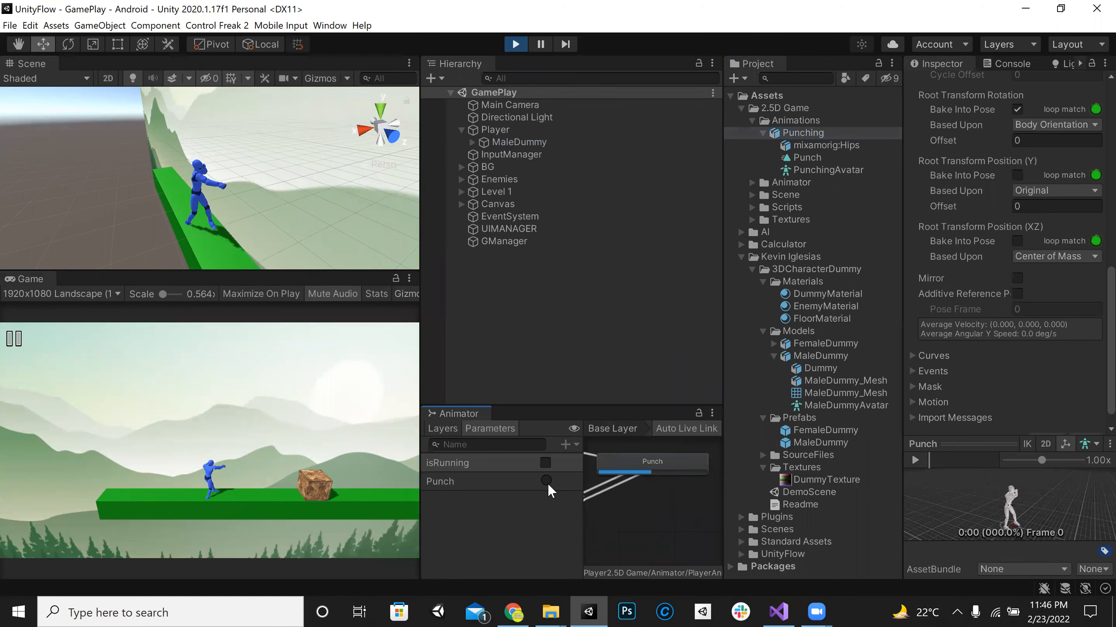
pyautogui.click(229, 447)
pyautogui.press('d')
pyautogui.press('a')
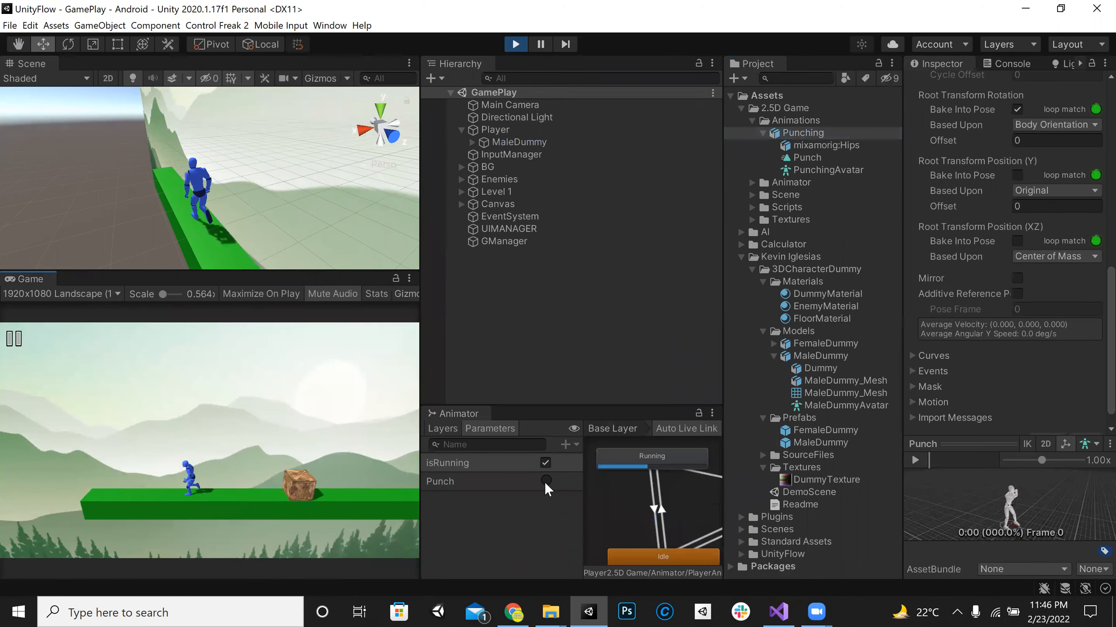
pyautogui.press('d')
pyautogui.click(548, 480)
pyautogui.press('a')
pyautogui.click(547, 480)
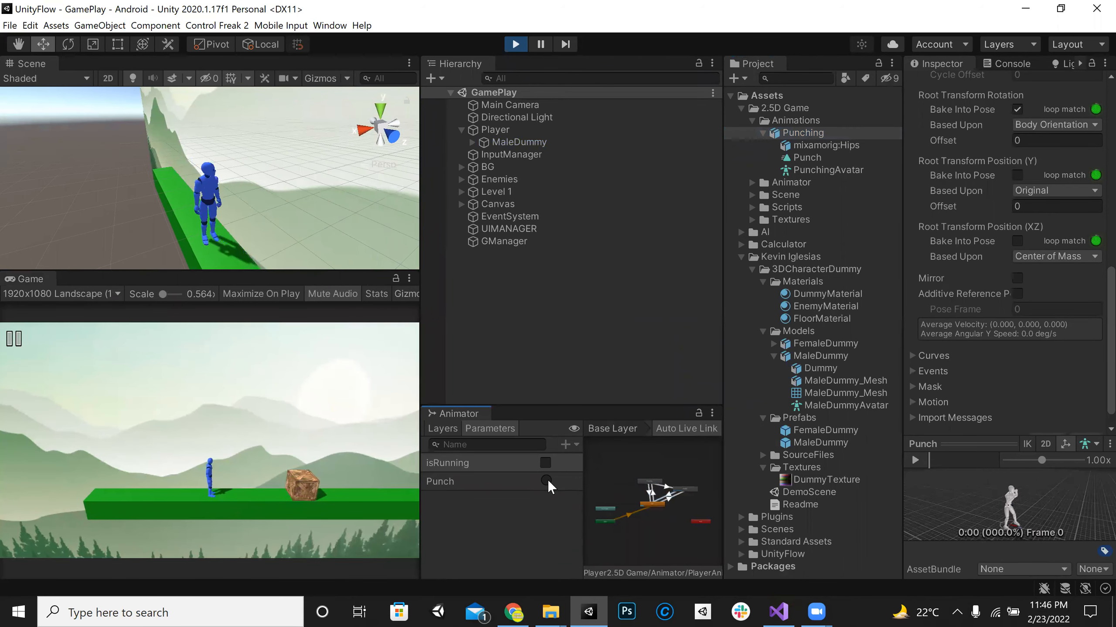
pyautogui.click(548, 479)
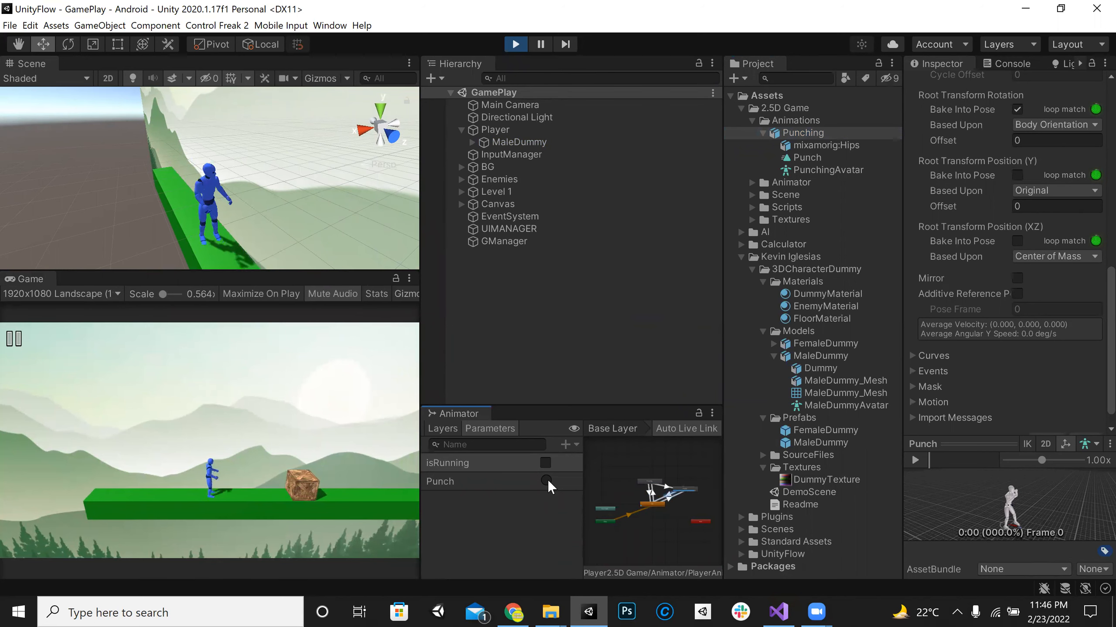
pyautogui.press('d')
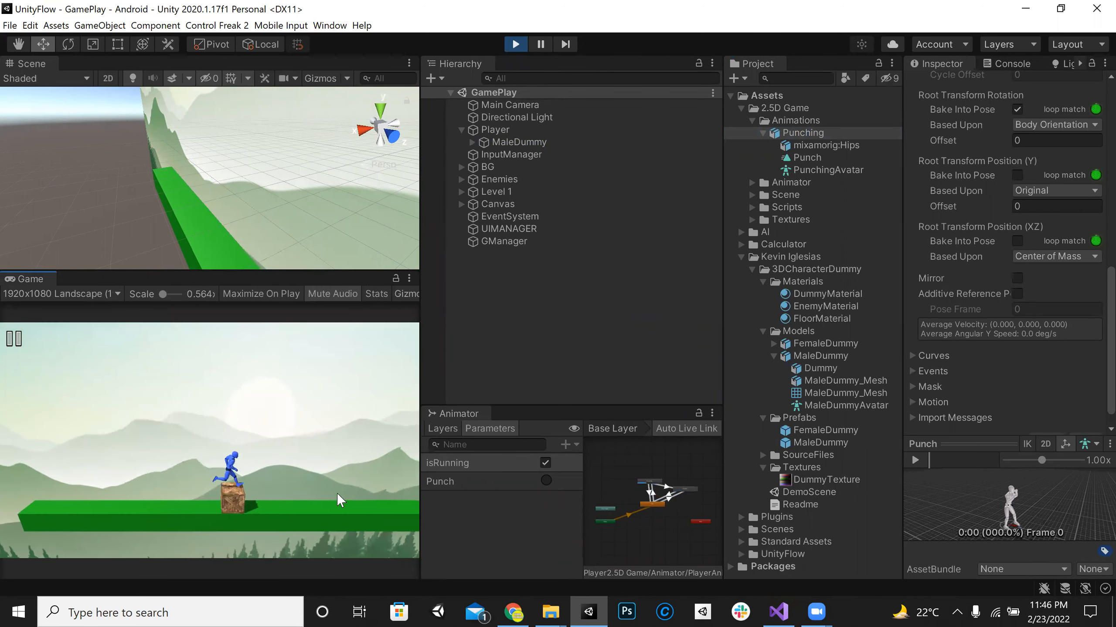
pyautogui.click(547, 480)
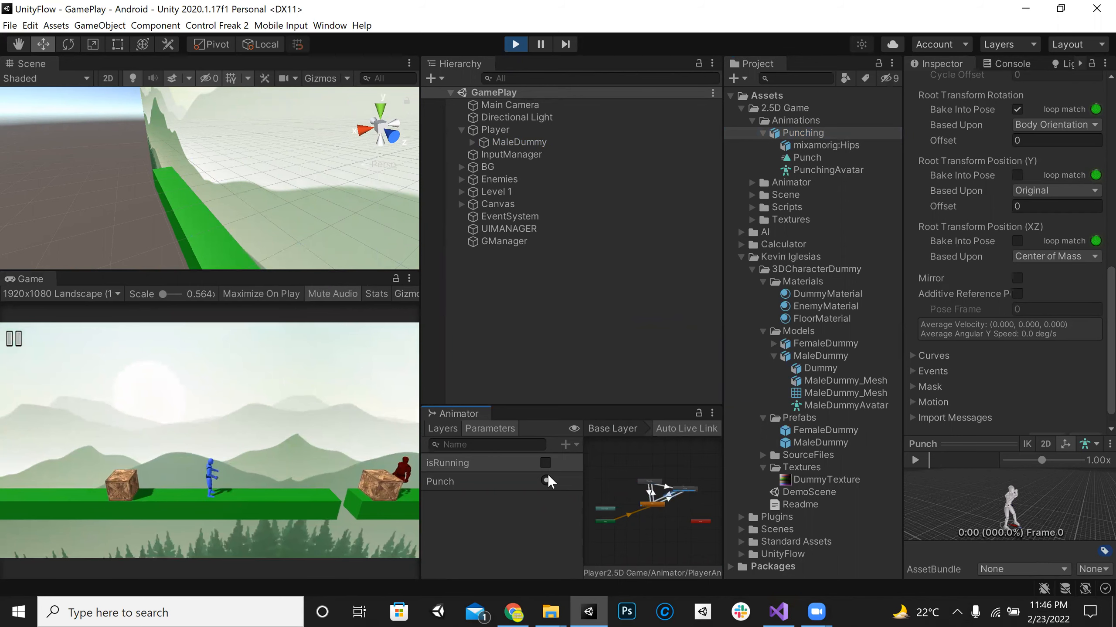
pyautogui.click(518, 46)
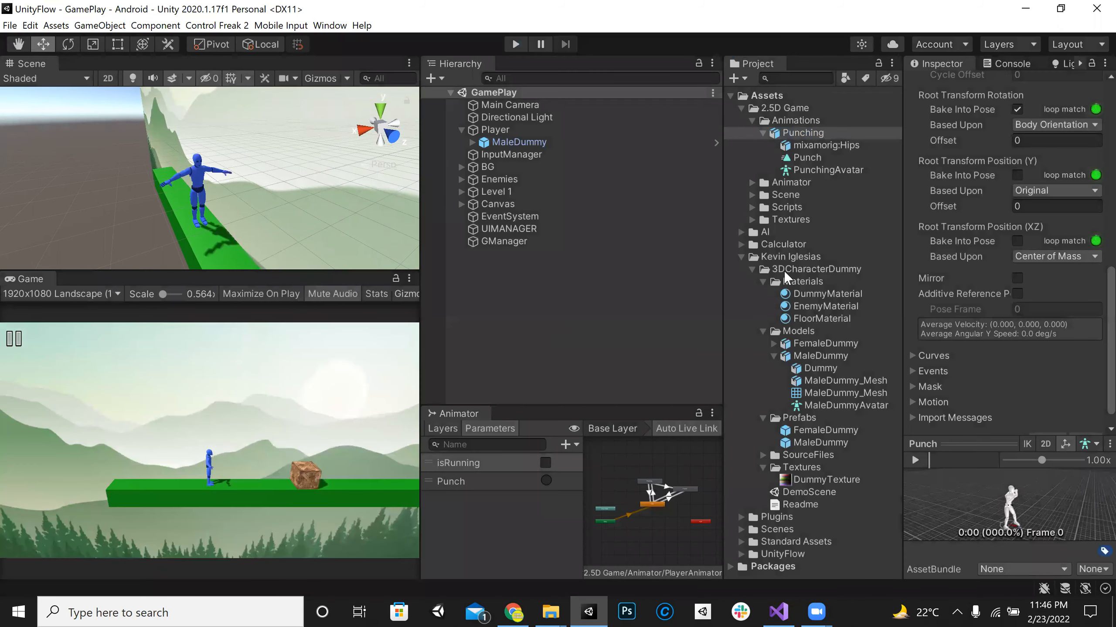
# Step: Bake the Punch clip's Root Transform Position (Y) and (XZ) into the pose, apply, and test the Punch trigger in play mode
pyautogui.click(516, 44)
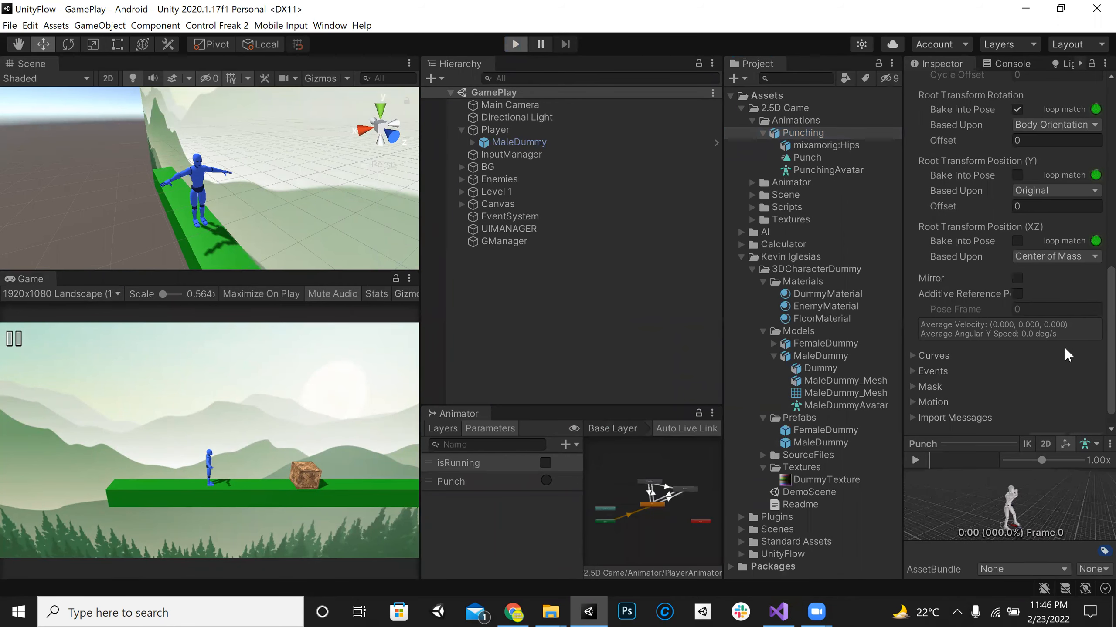
pyautogui.click(1016, 241)
pyautogui.click(1016, 175)
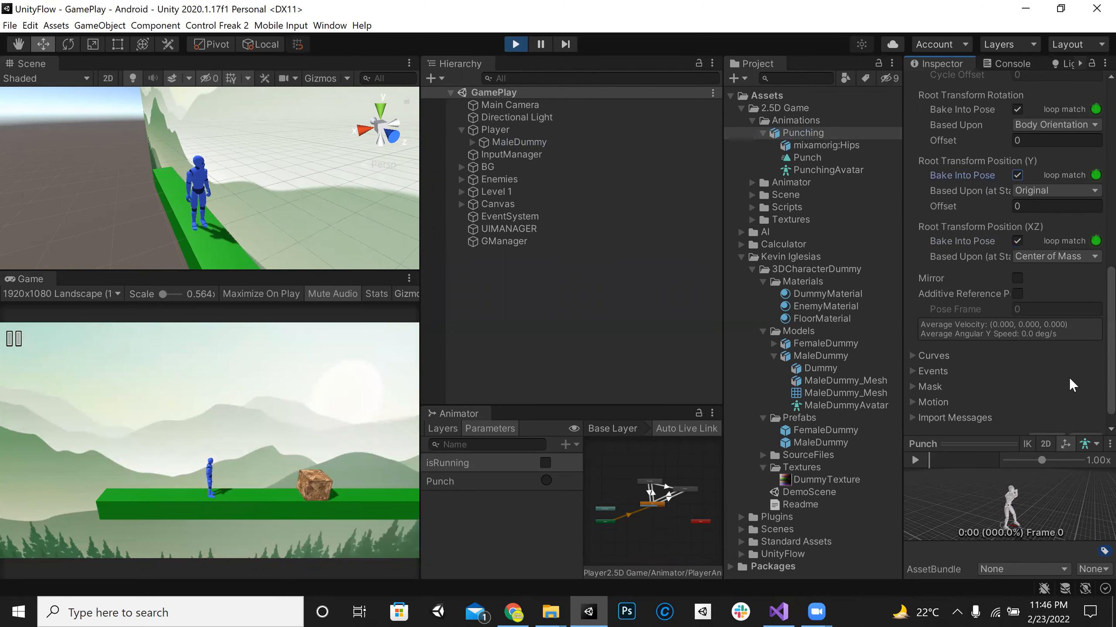
pyautogui.scroll(-1, 1069, 376)
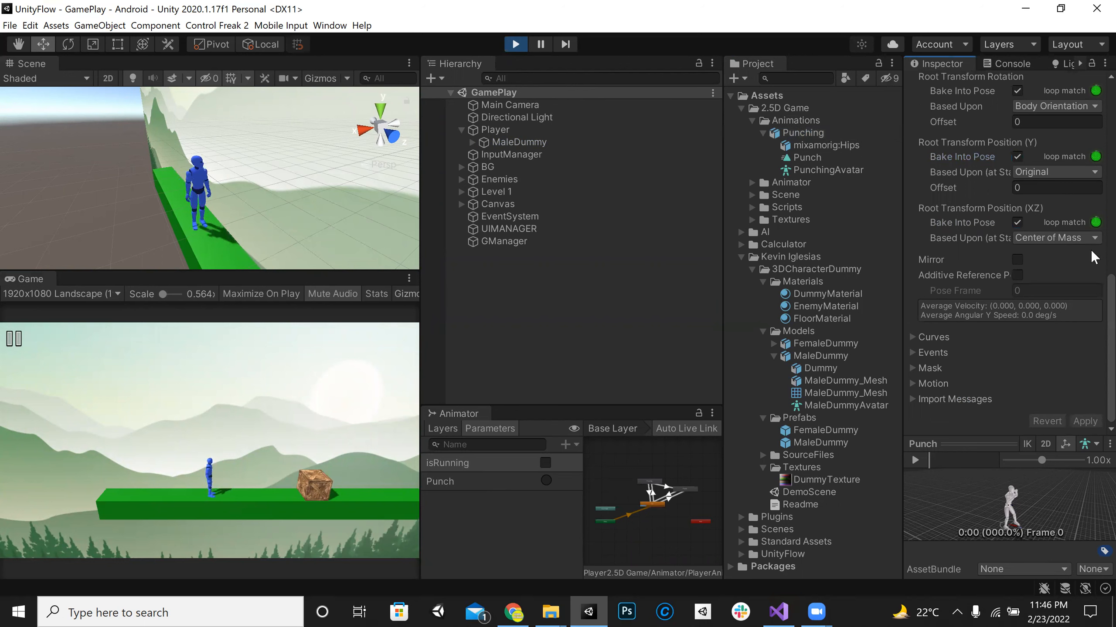
pyautogui.click(545, 481)
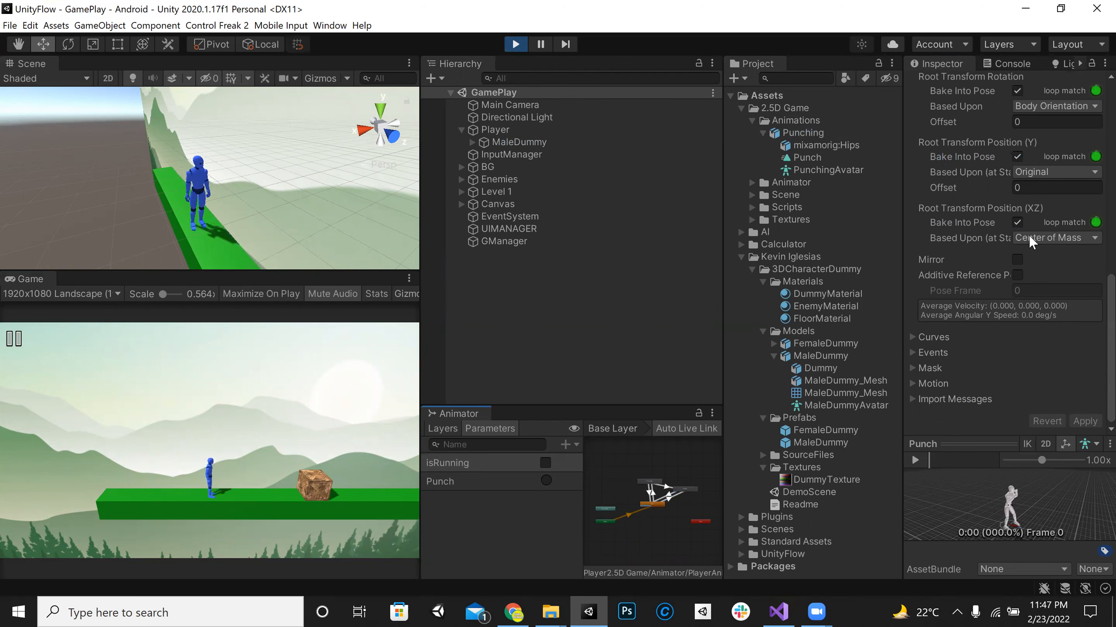
# Step: Try Original as the basis for the Punch clip's Root Transform Rotation, fire the Punch trigger, and restore Body Orientation
pyautogui.click(1062, 108)
pyautogui.click(1037, 117)
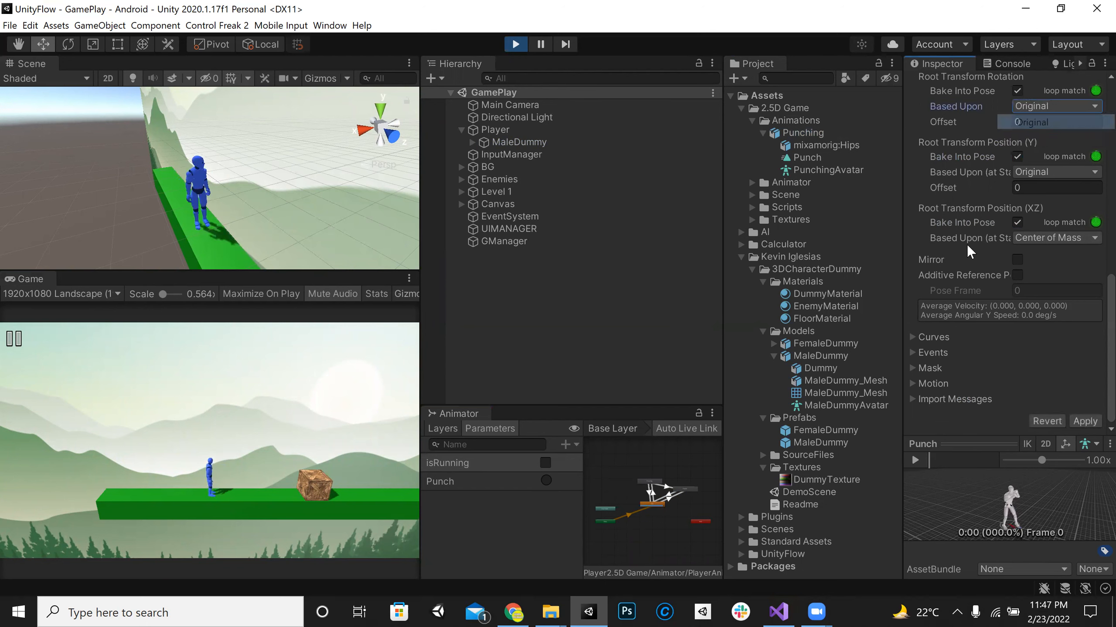
pyautogui.click(551, 479)
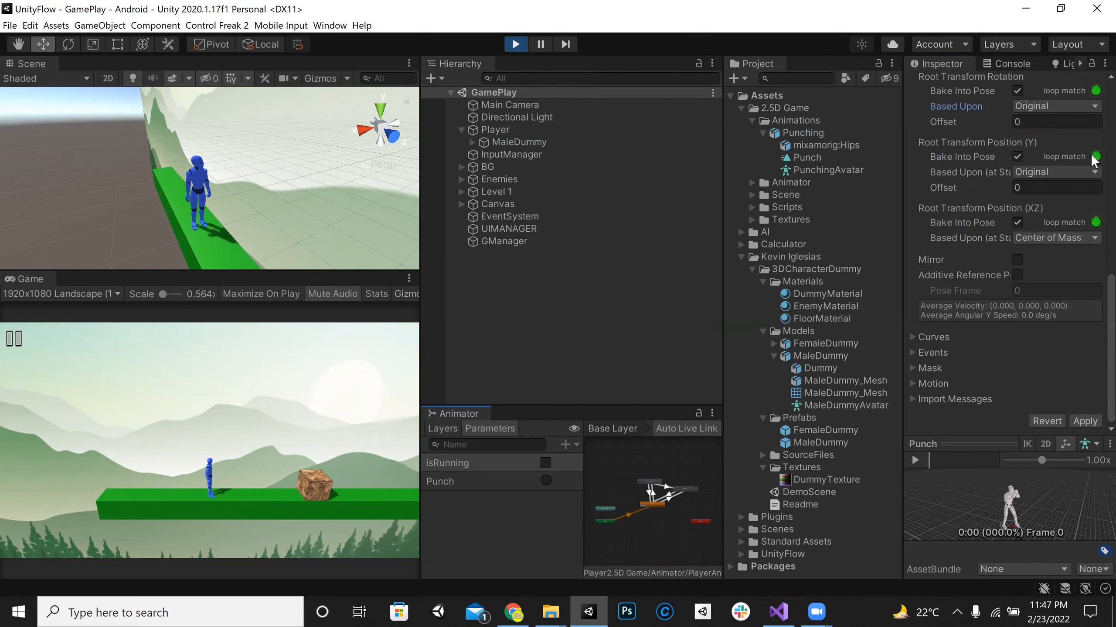
pyautogui.click(1072, 106)
pyautogui.click(1059, 137)
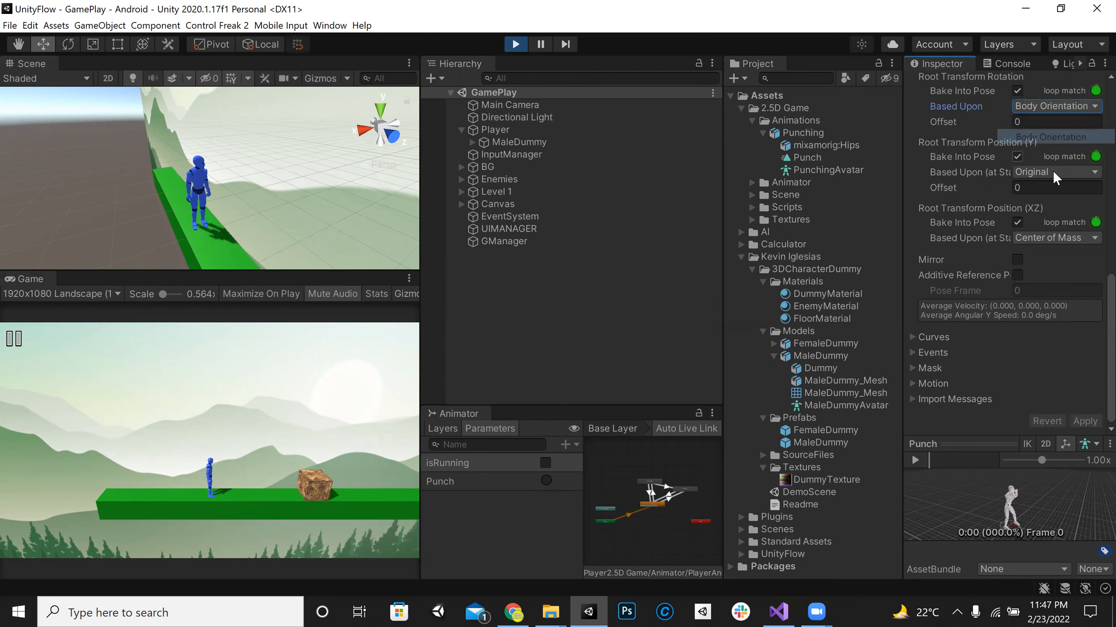
# Step: Base the Punch clip's Root Transform Position (Y) on Feet with an offset of 1, apply, and fire the Punch trigger
pyautogui.click(1054, 172)
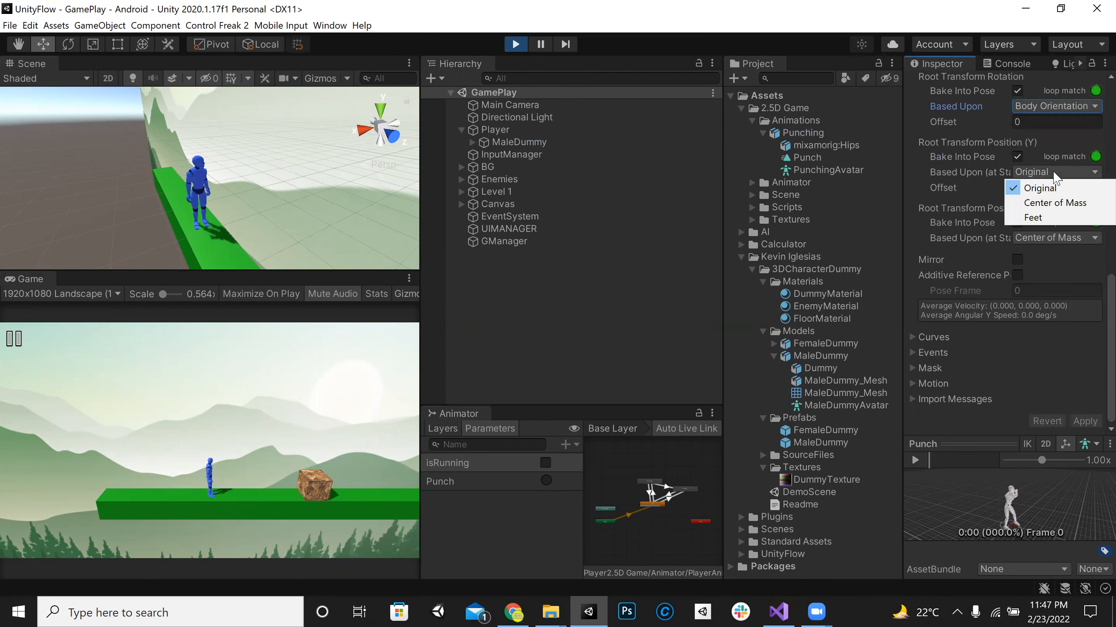
pyautogui.click(1048, 218)
pyautogui.click(1035, 189)
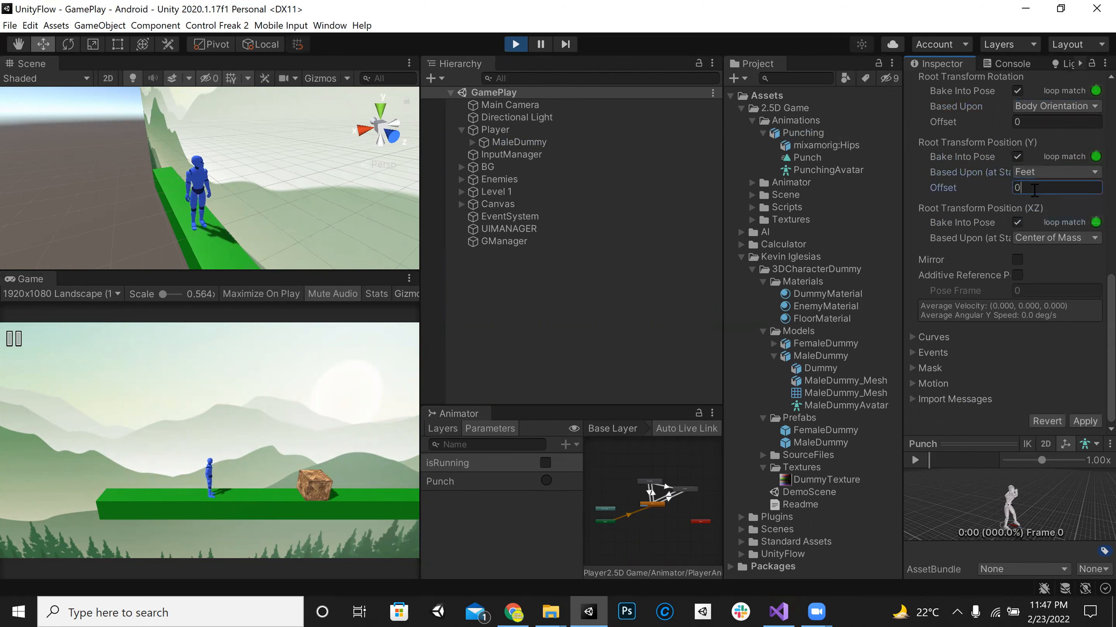
pyautogui.write('1')
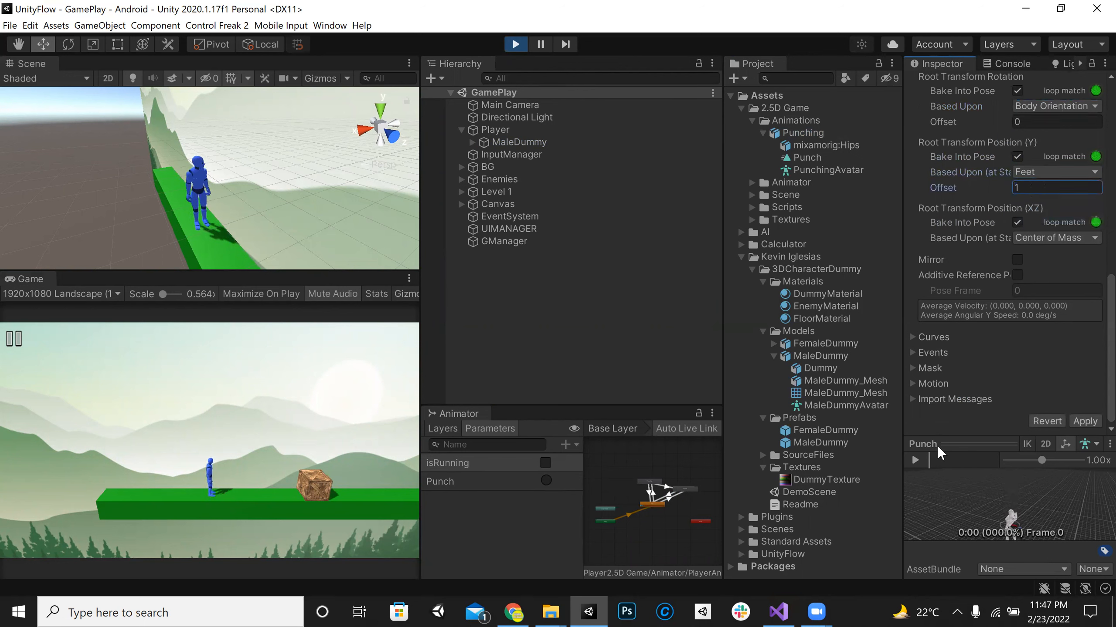
pyautogui.click(1074, 420)
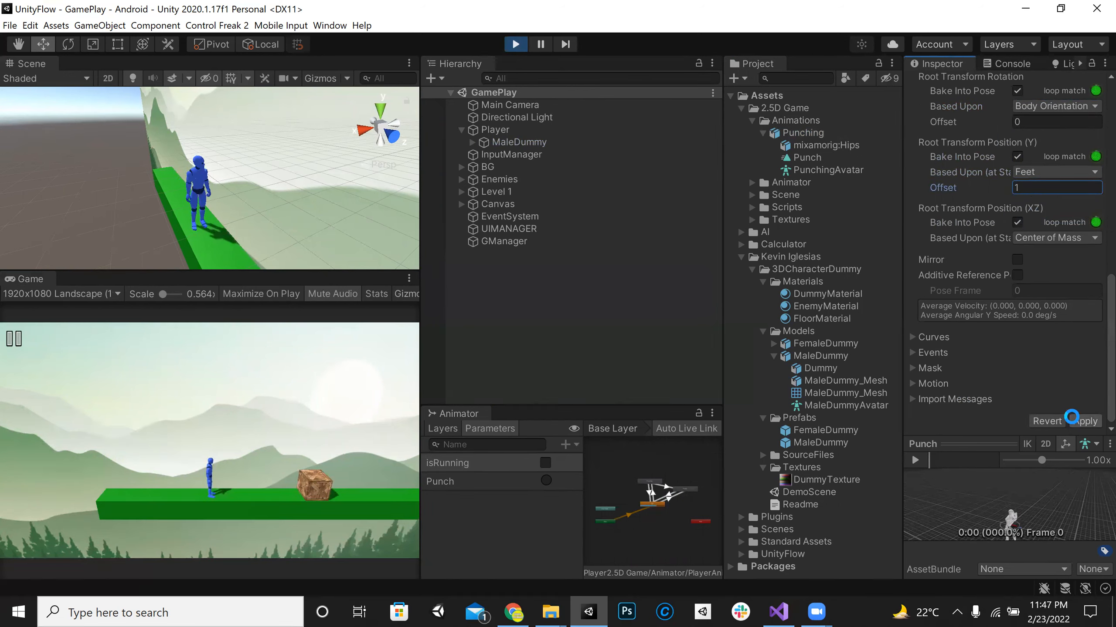
pyautogui.click(546, 481)
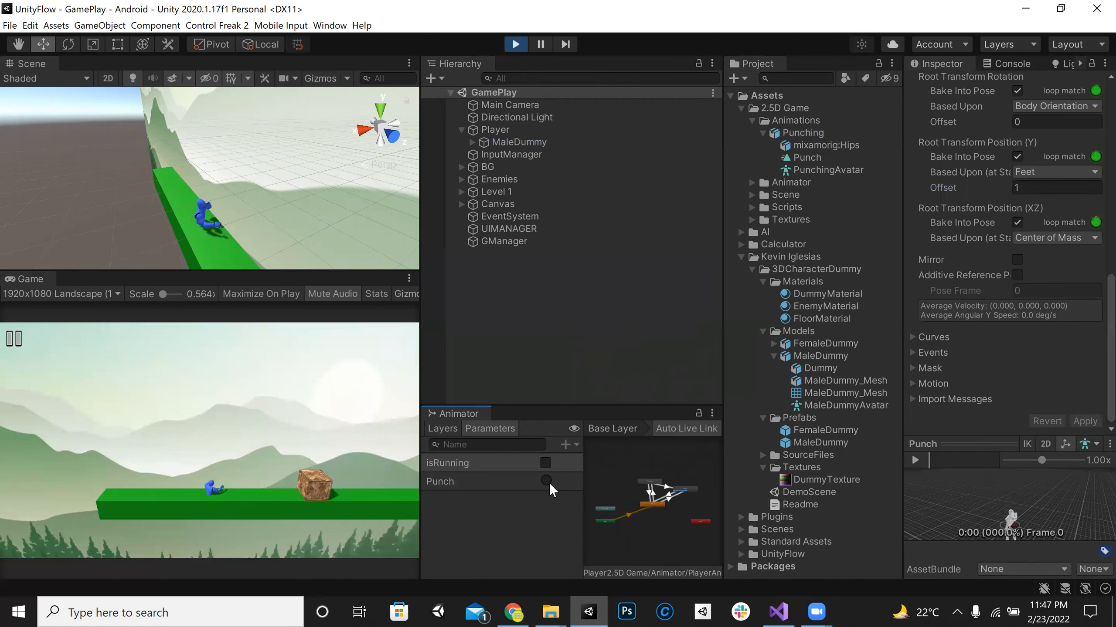
# Step: Return the basis of Root Transform Position (Y) to Original, apply, and fire the Punch trigger again
pyautogui.click(1050, 172)
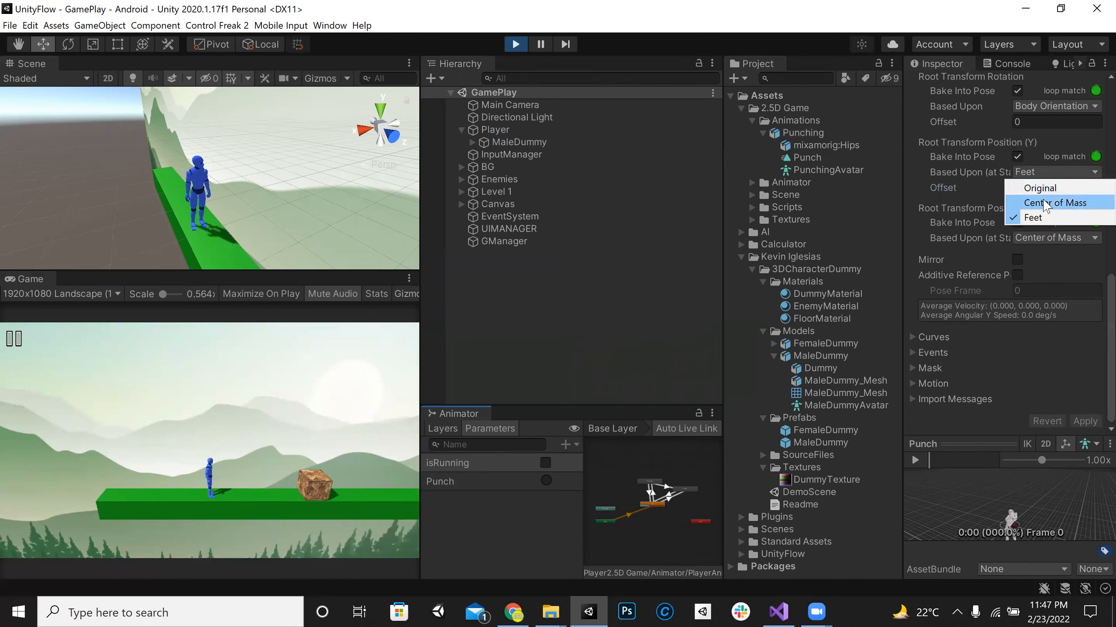
pyautogui.click(1039, 188)
pyautogui.click(1085, 421)
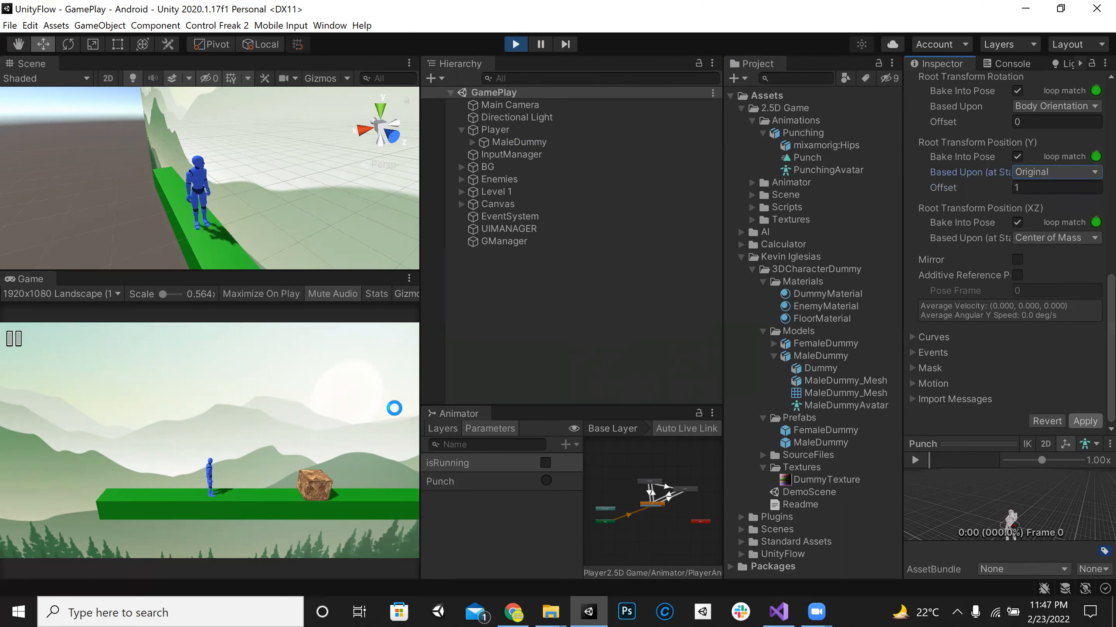
pyautogui.click(547, 481)
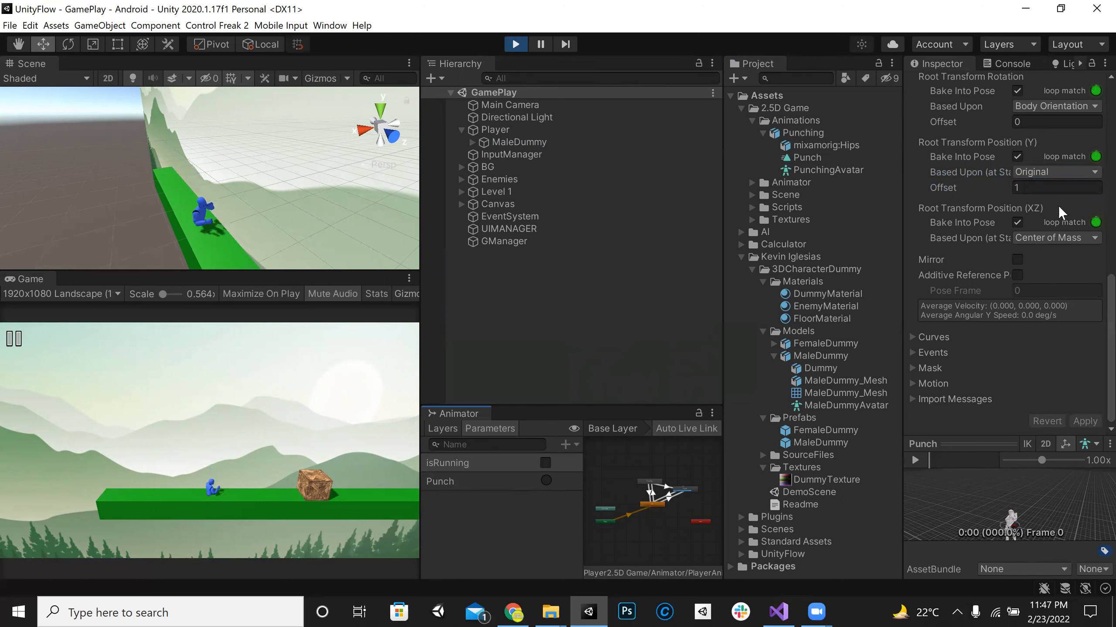
# Step: Set the Punch clip's Root Transform Position (Y) offset to 0 and Rotation offset to 1, apply, and fire the Punch trigger
pyautogui.click(1068, 189)
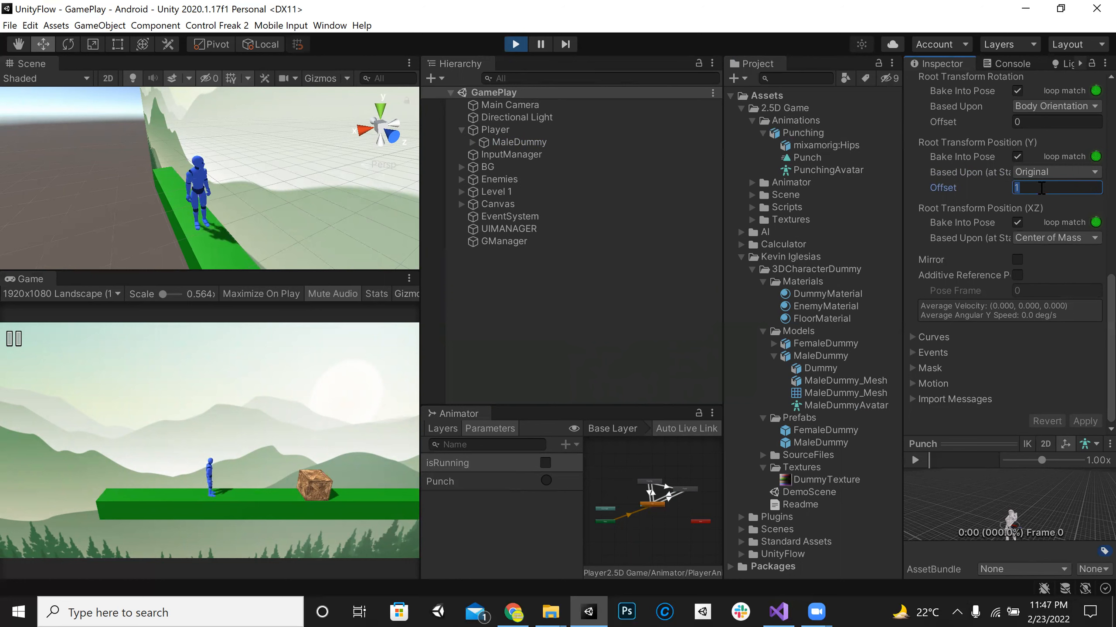
pyautogui.write('0')
pyautogui.click(1065, 119)
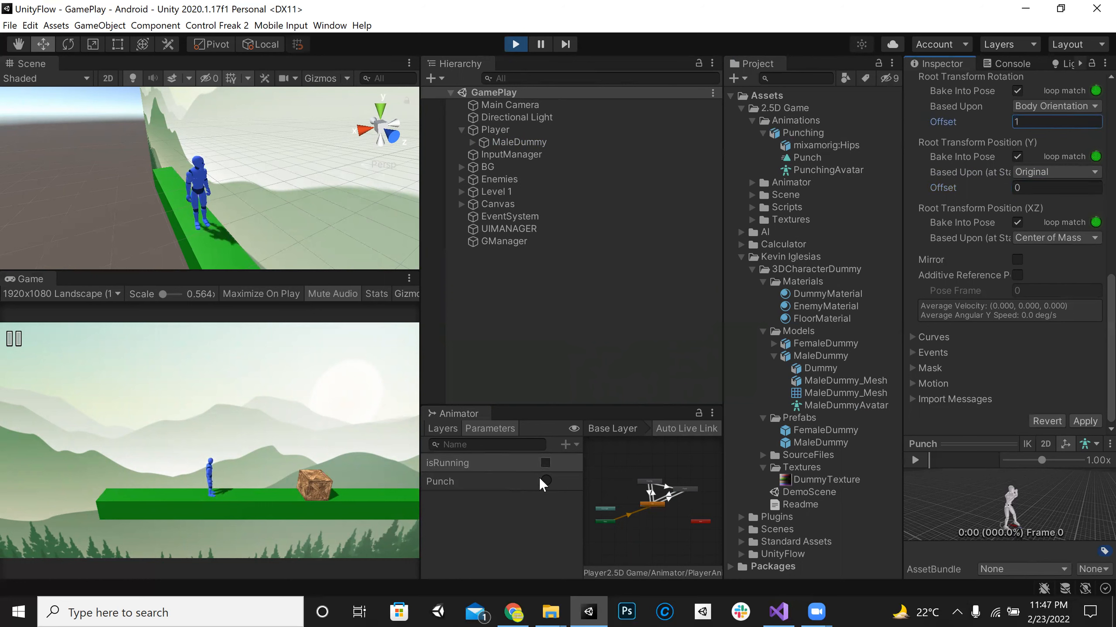
pyautogui.click(1084, 422)
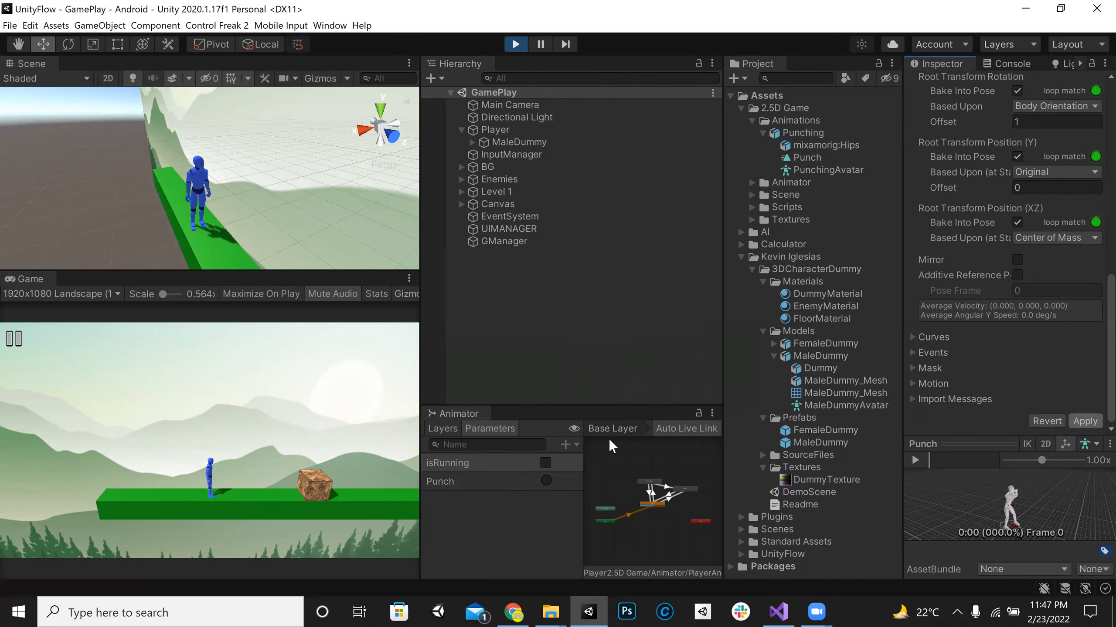
pyautogui.click(545, 480)
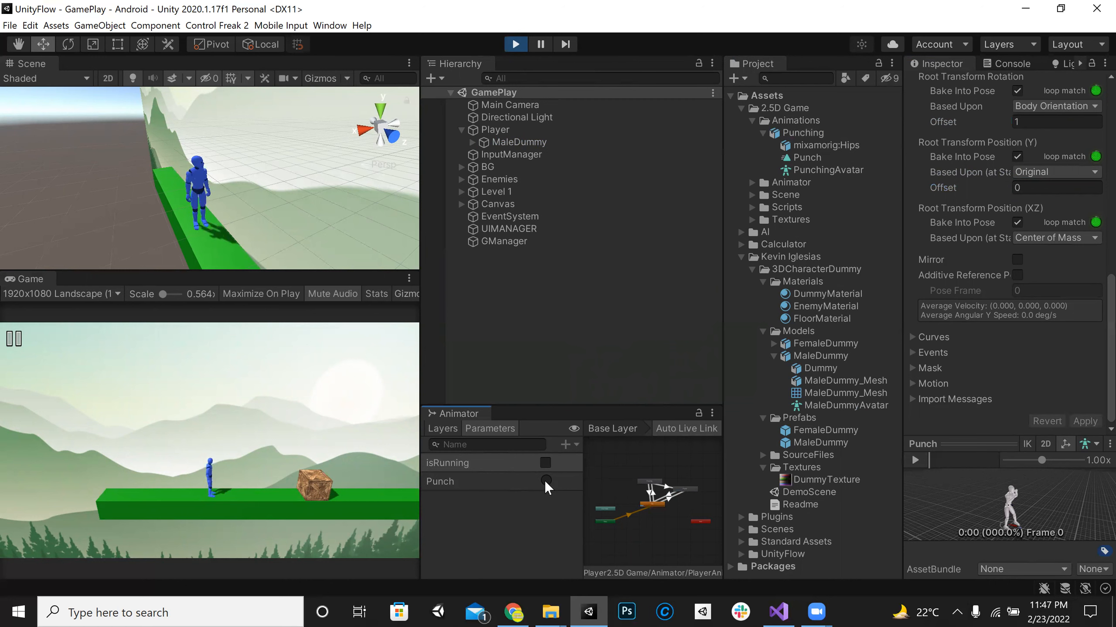
# Step: Set the Punch clip's Root Transform Rotation offset to 5, apply, fire the Punch trigger, and exit play mode
pyautogui.click(1054, 122)
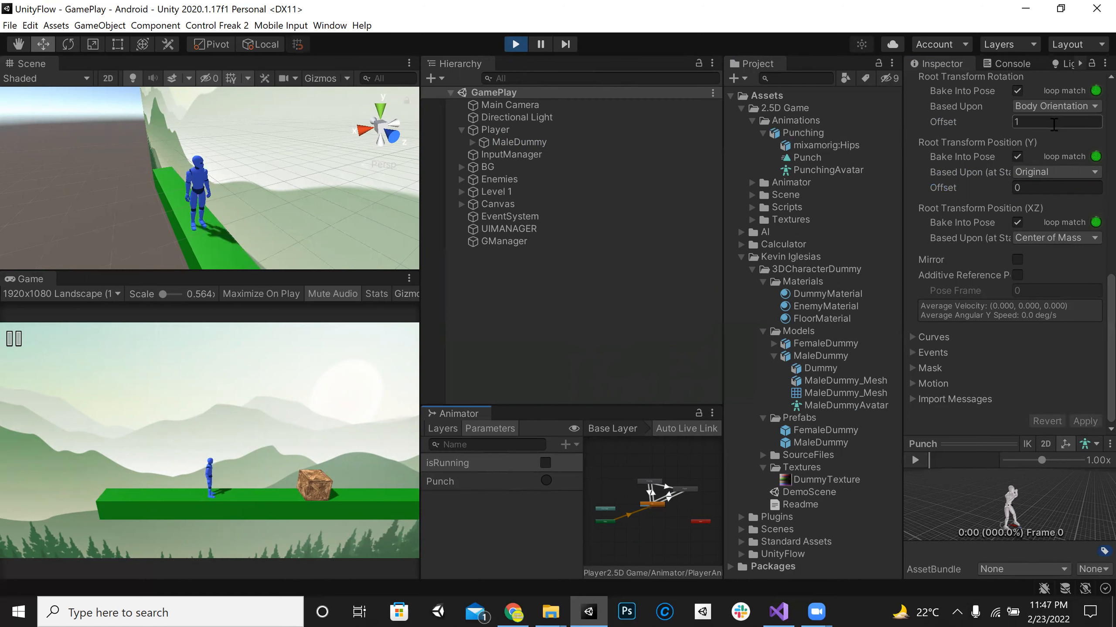
pyautogui.write('5')
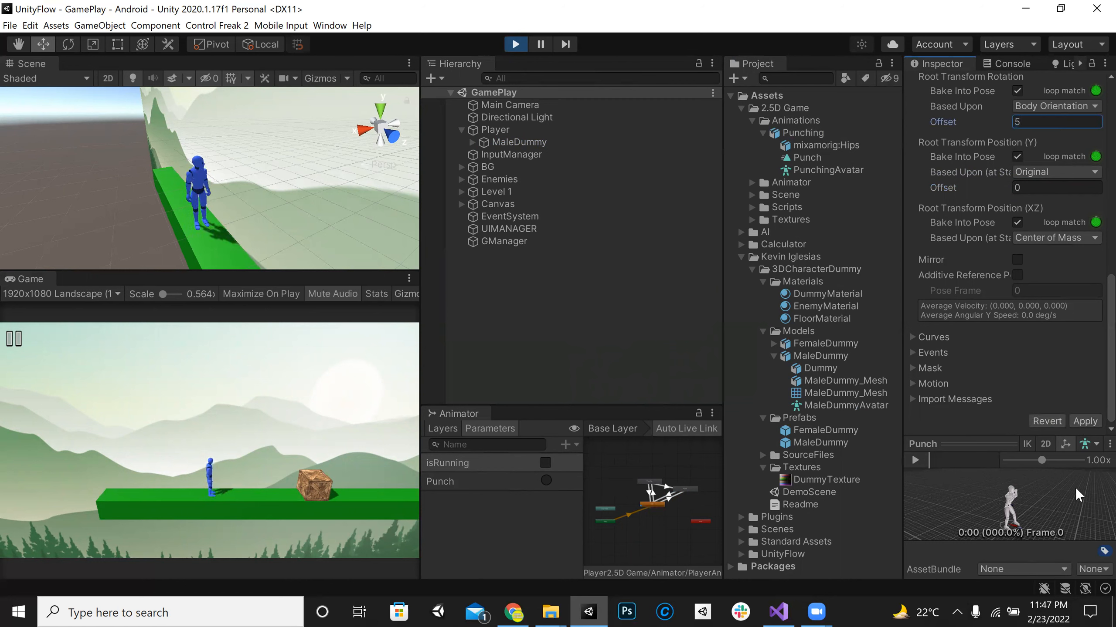
pyautogui.click(546, 480)
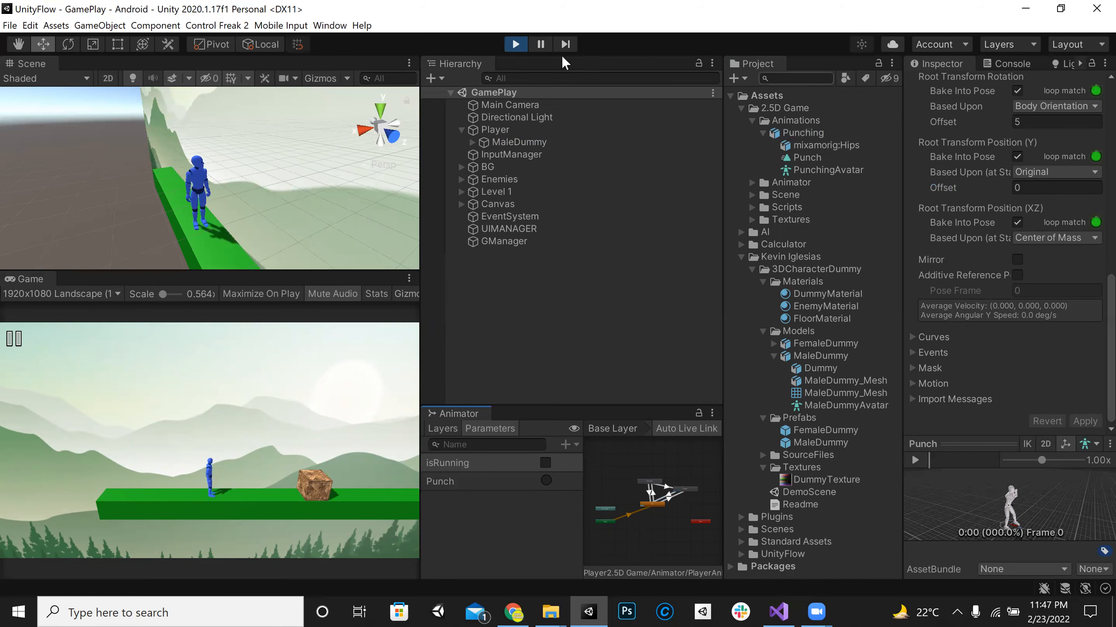
pyautogui.hotkey('ctrl', 'p')
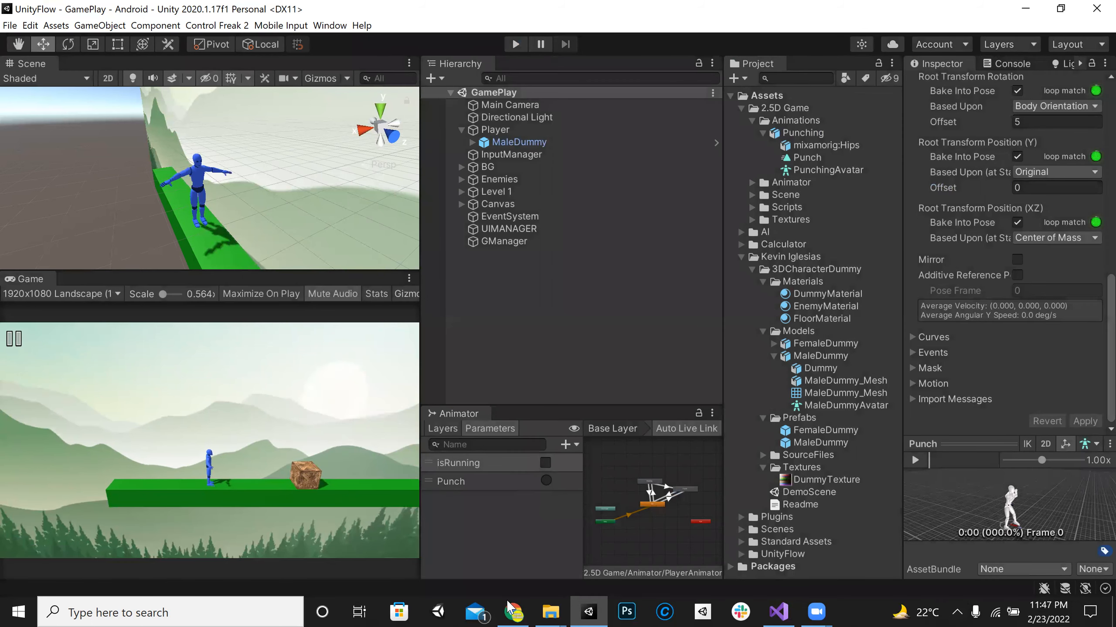
# Step: Switch to Mixamo in the browser and look through the punch animation results for an alternative
pyautogui.hotkey('alt', 'Tab')
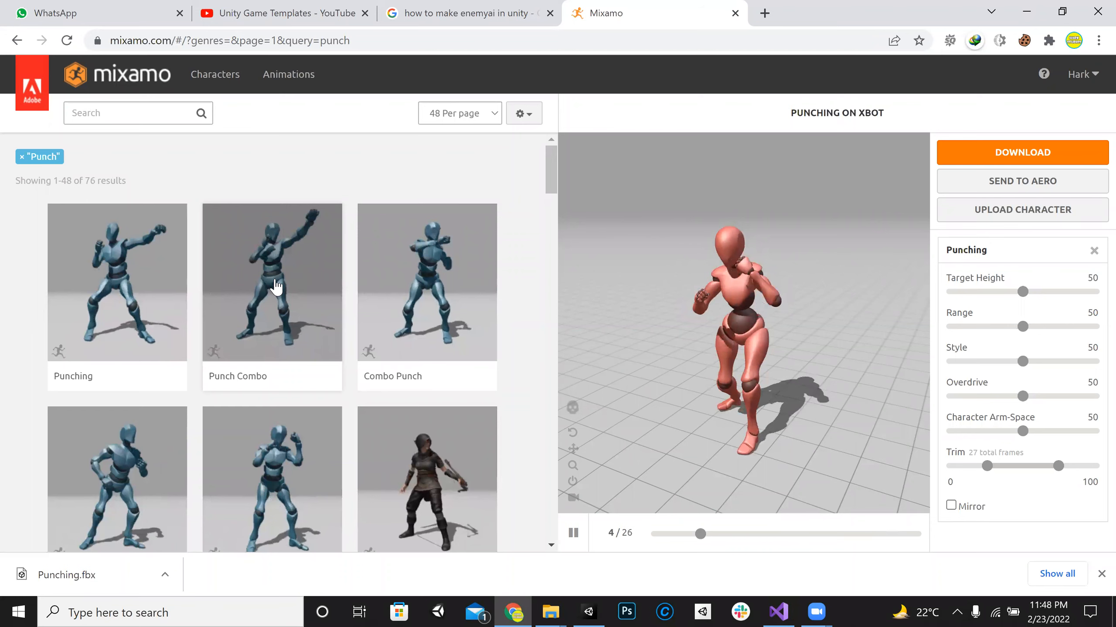
pyautogui.scroll(-5, 276, 286)
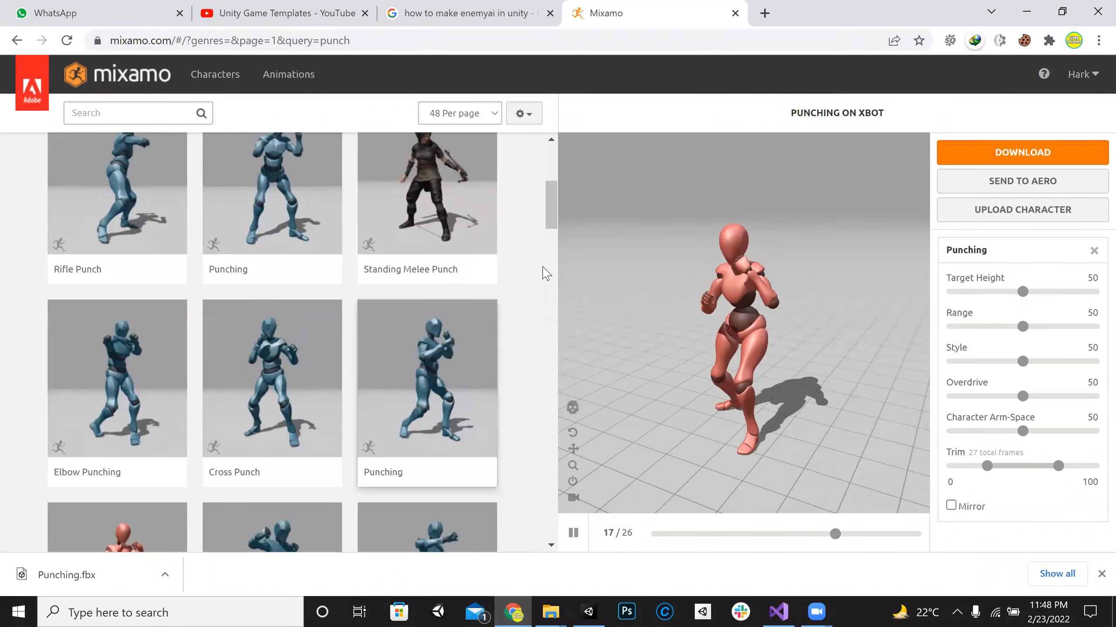
pyautogui.scroll(2, 544, 273)
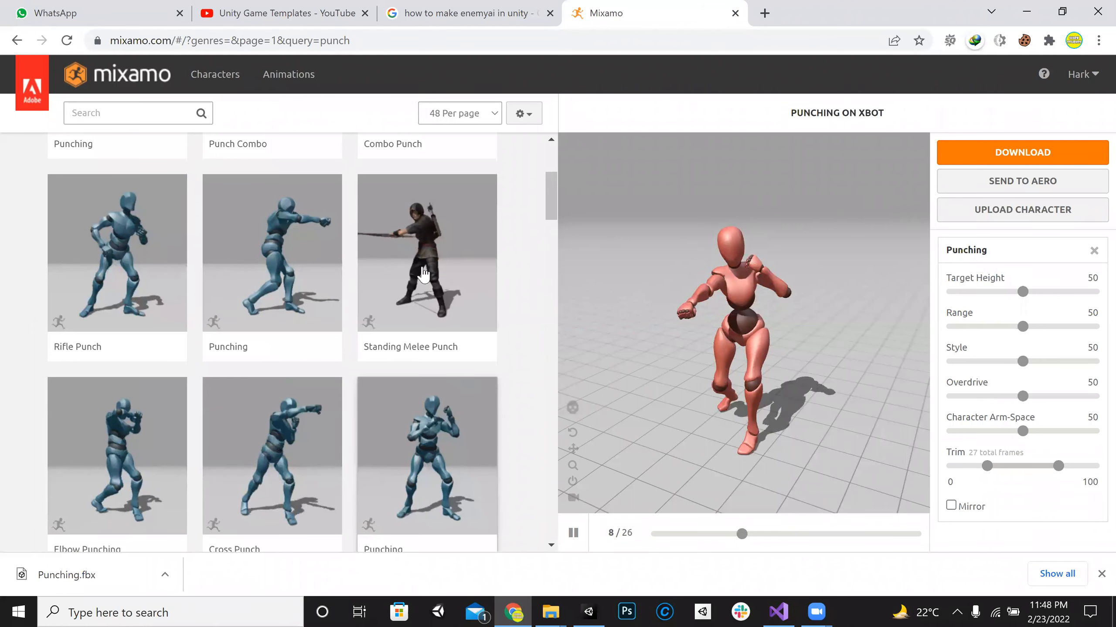
pyautogui.scroll(3, 185, 174)
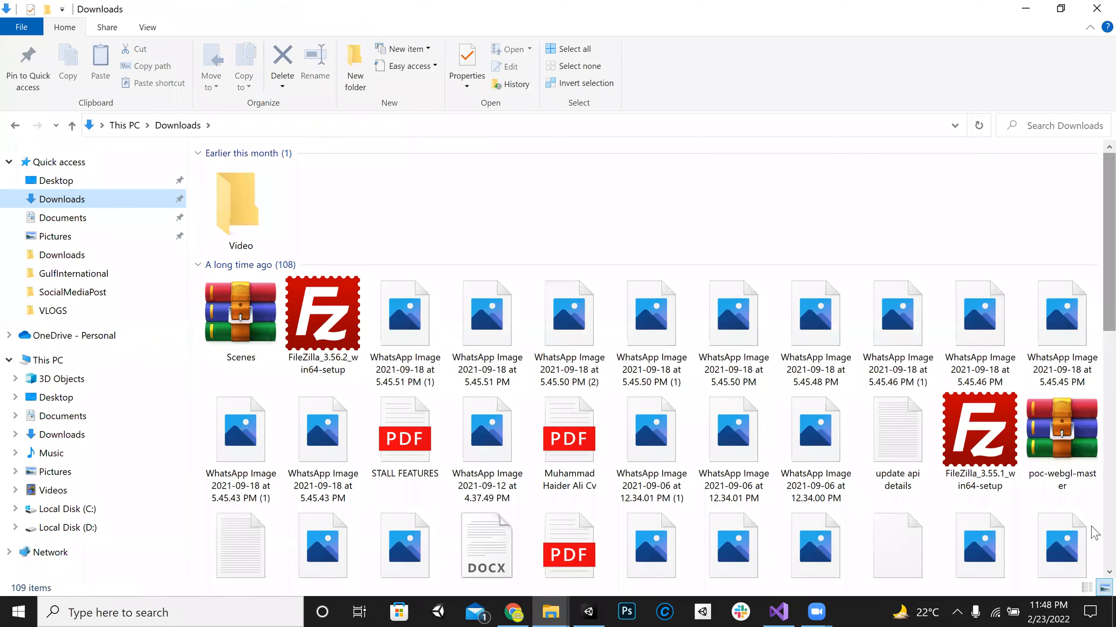
# Step: Look through the Downloads folder for animation files, including the Standing Melee Attack ones, and return to Unity
pyautogui.scroll(-10, 1095, 532)
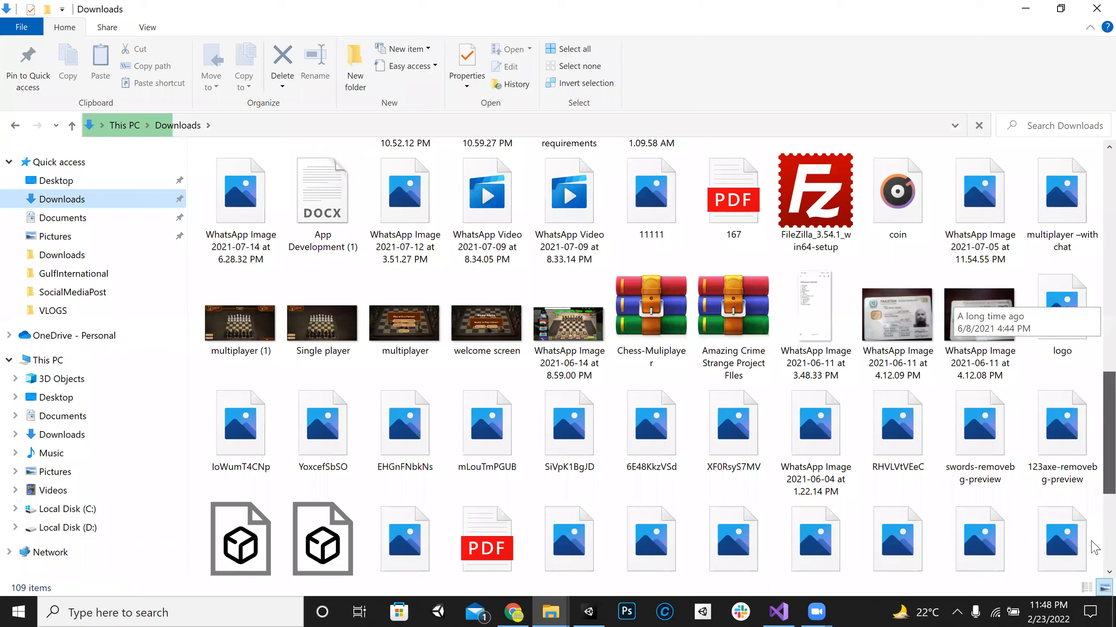
pyautogui.scroll(-1, 1095, 548)
pyautogui.click(311, 521)
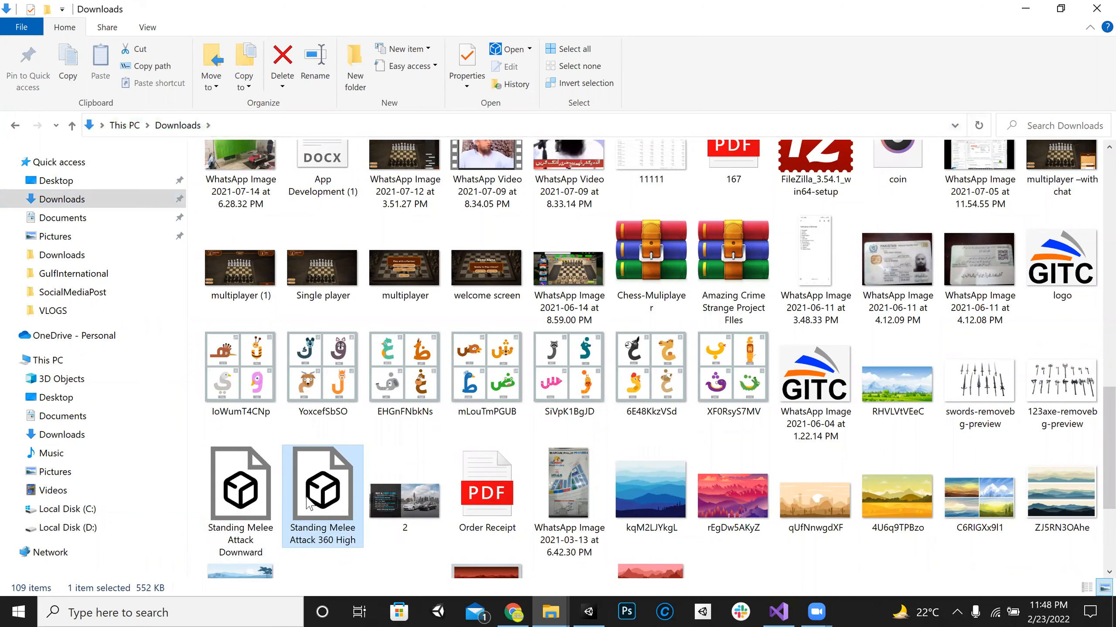
pyautogui.click(243, 505)
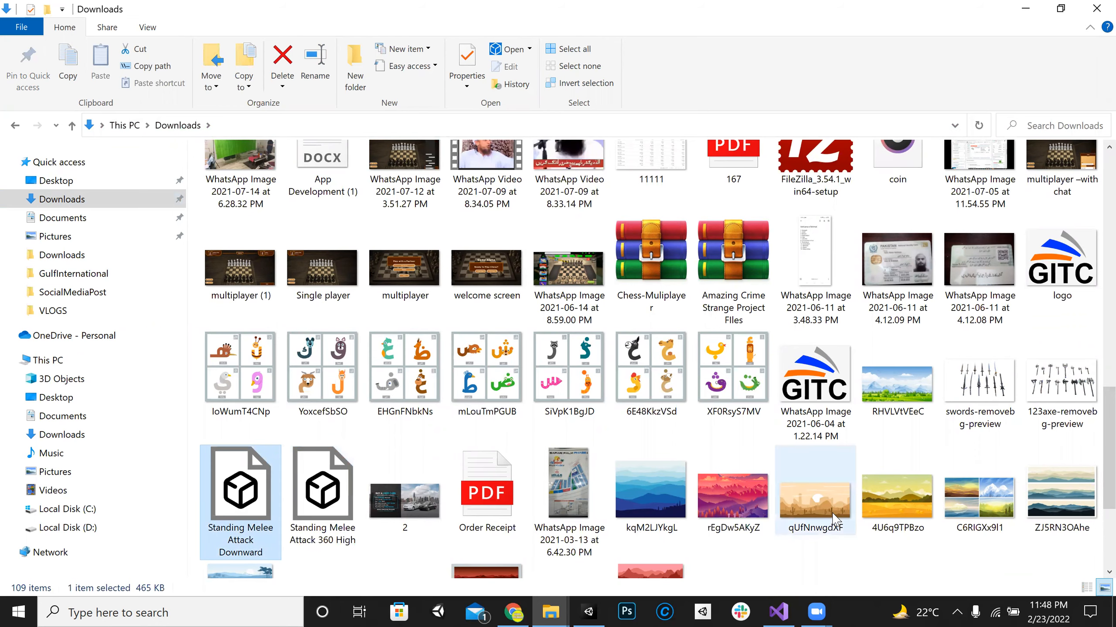
pyautogui.scroll(-3, 833, 521)
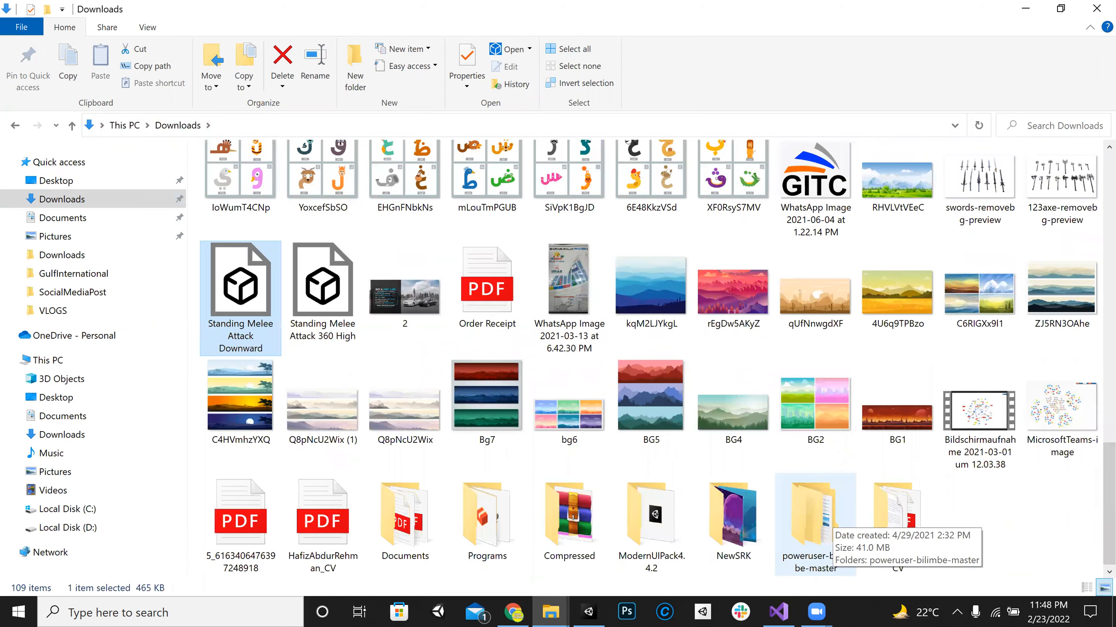
pyautogui.scroll(2, 812, 540)
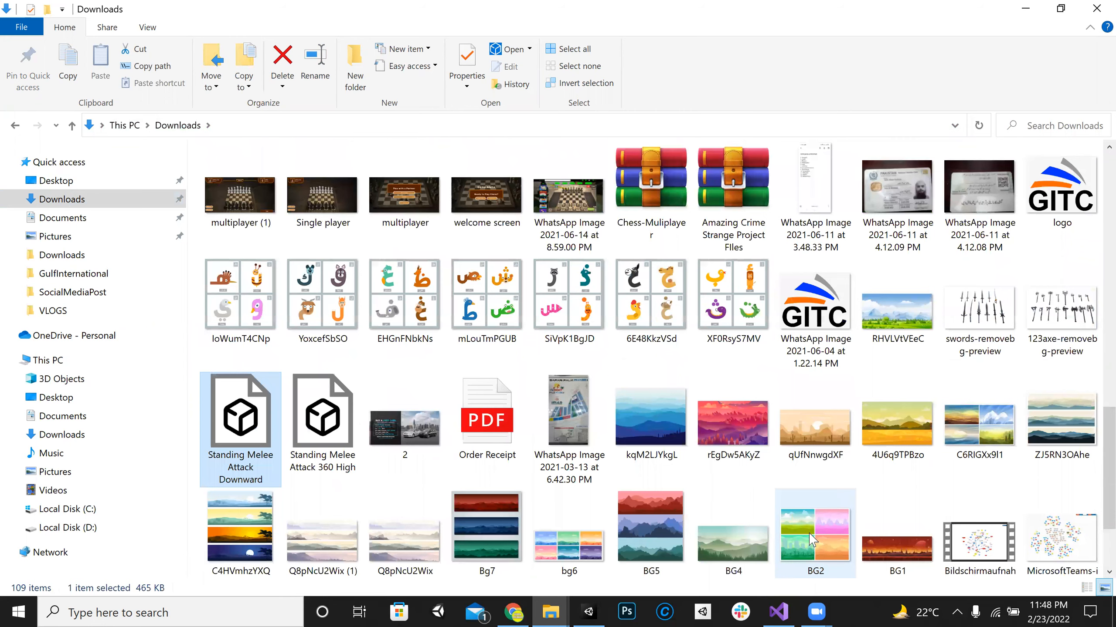
pyautogui.scroll(7, 812, 539)
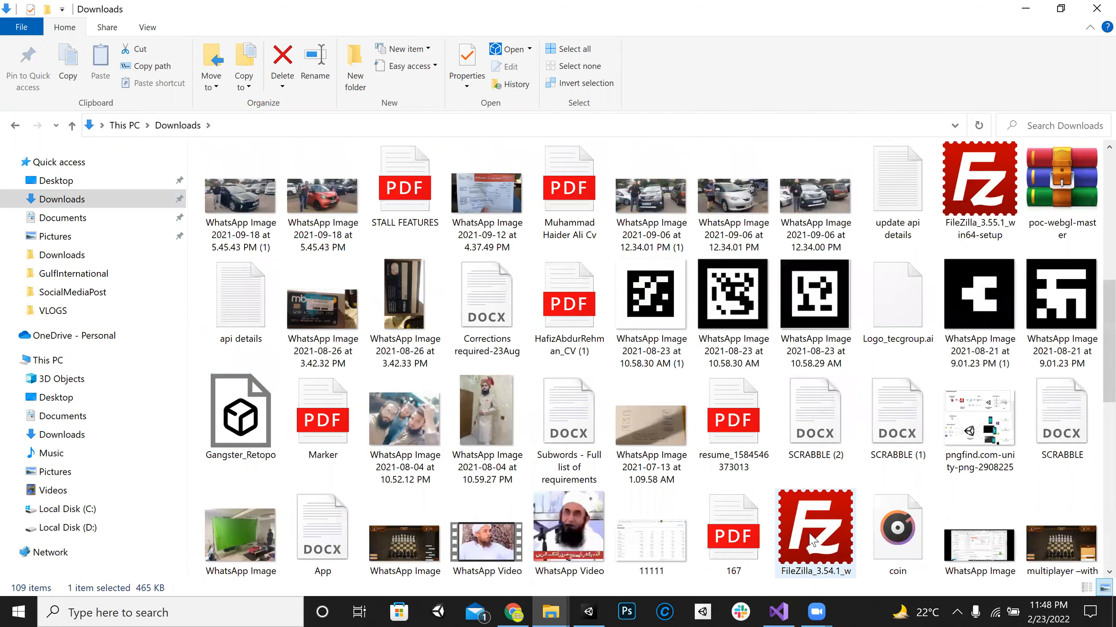
pyautogui.scroll(-5, 810, 540)
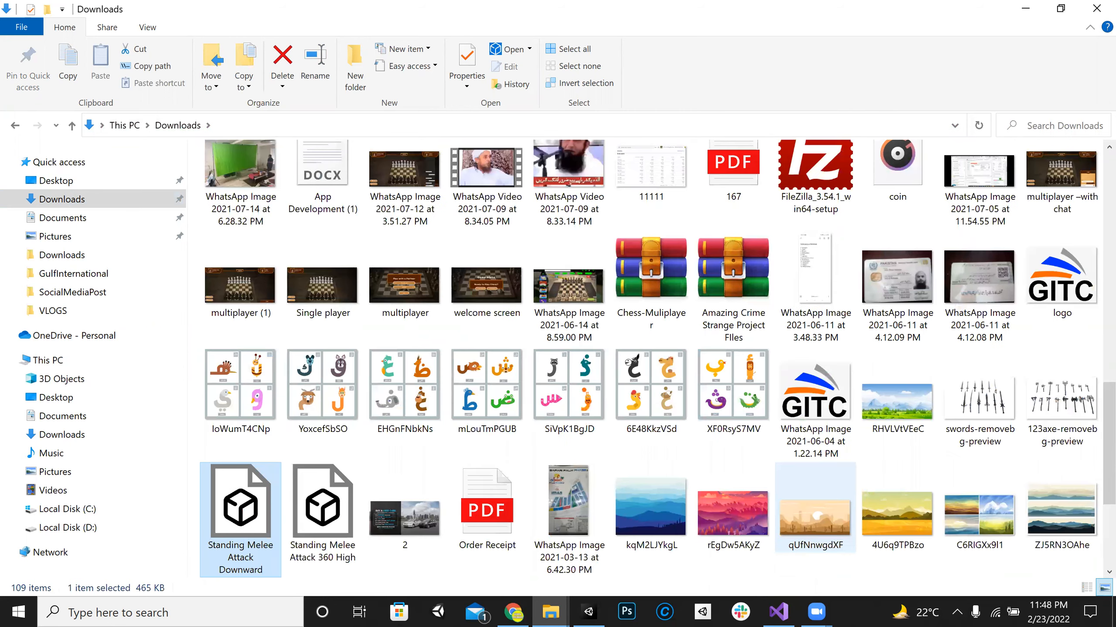
pyautogui.click(1025, 9)
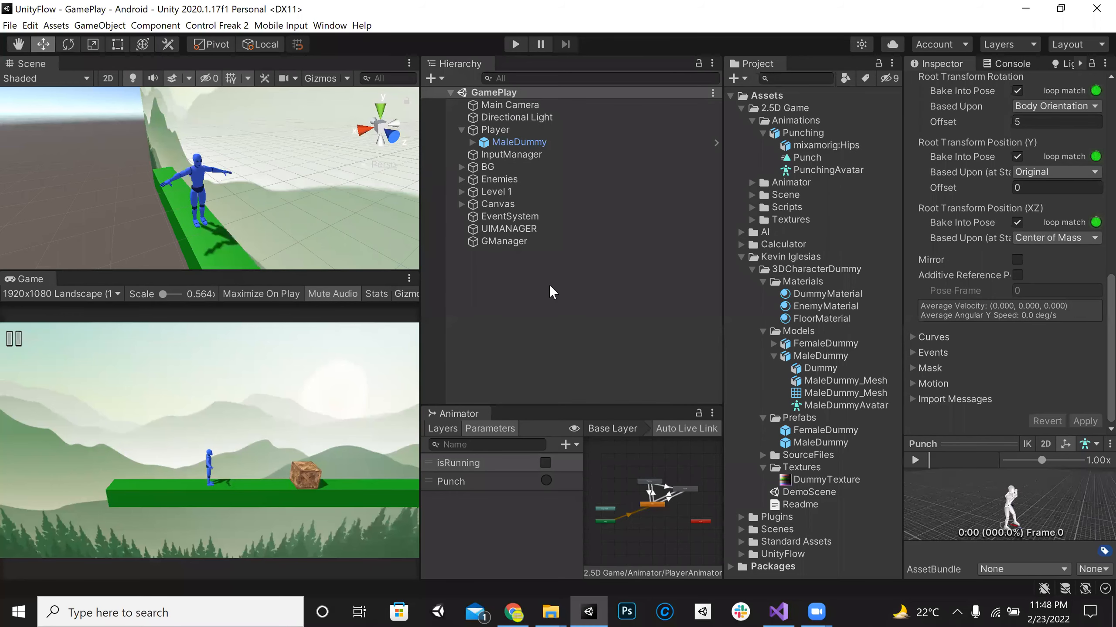
# Step: Enlarge the Animator and Game views, play the game, run the player past the enemy, fire the Punch trigger, and stop
pyautogui.moveTo(566, 403); pyautogui.dragTo(558, 292)
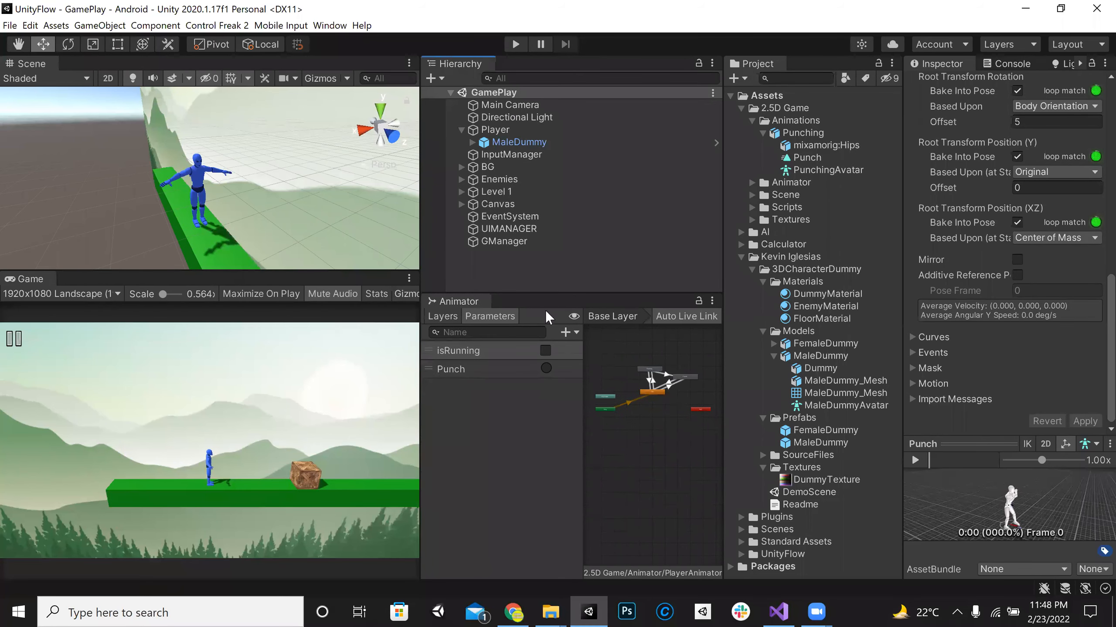
pyautogui.moveTo(420, 395); pyautogui.dragTo(568, 398)
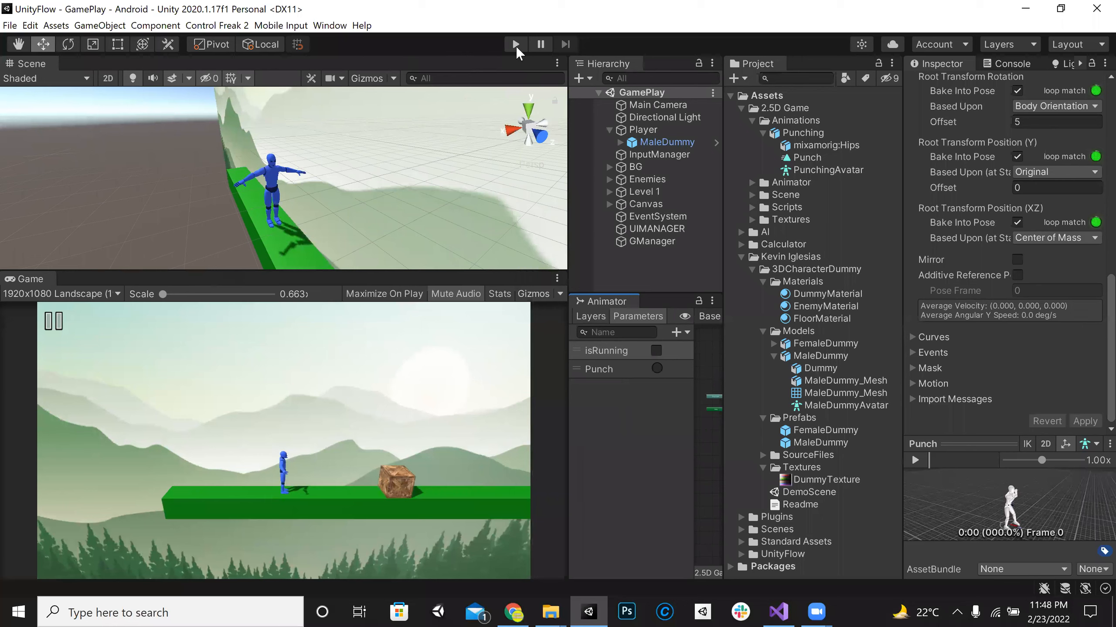
pyautogui.click(516, 45)
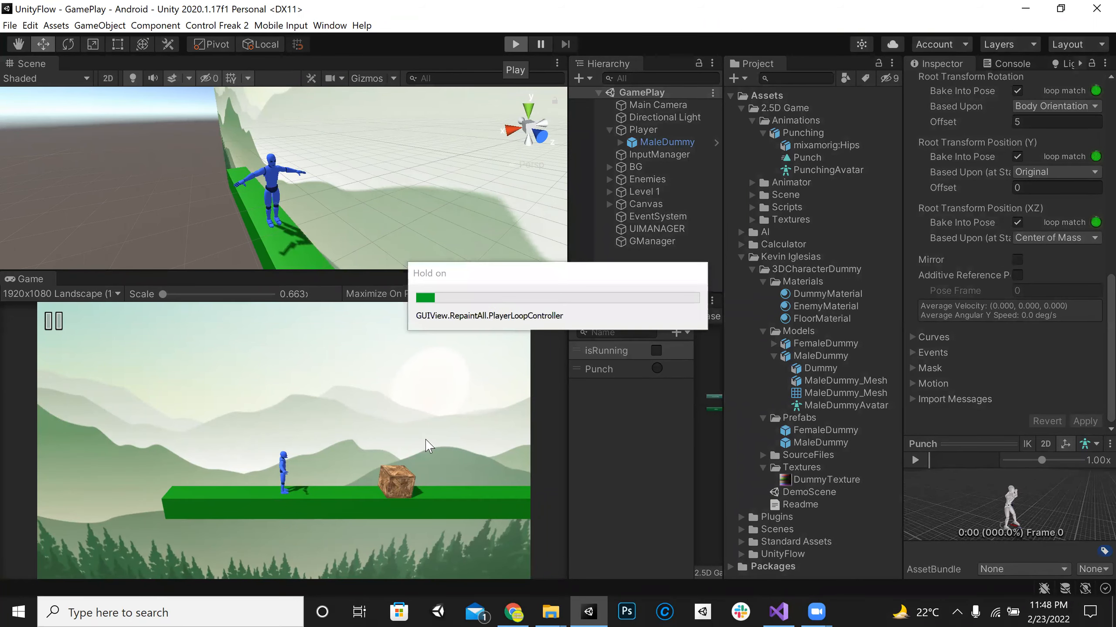
pyautogui.press('d')
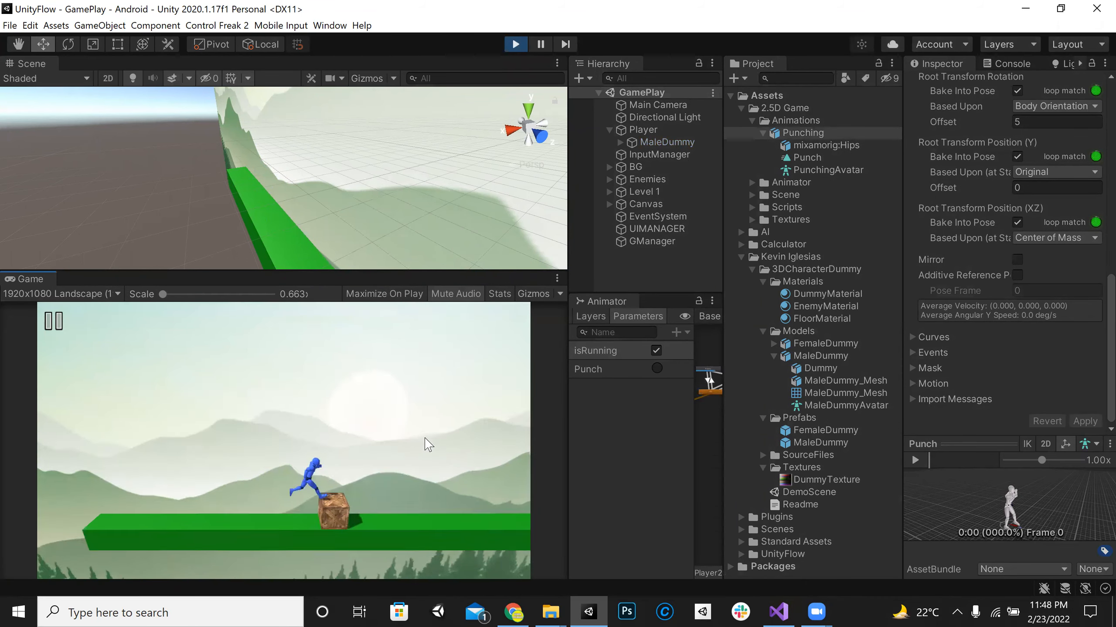
pyautogui.press('d')
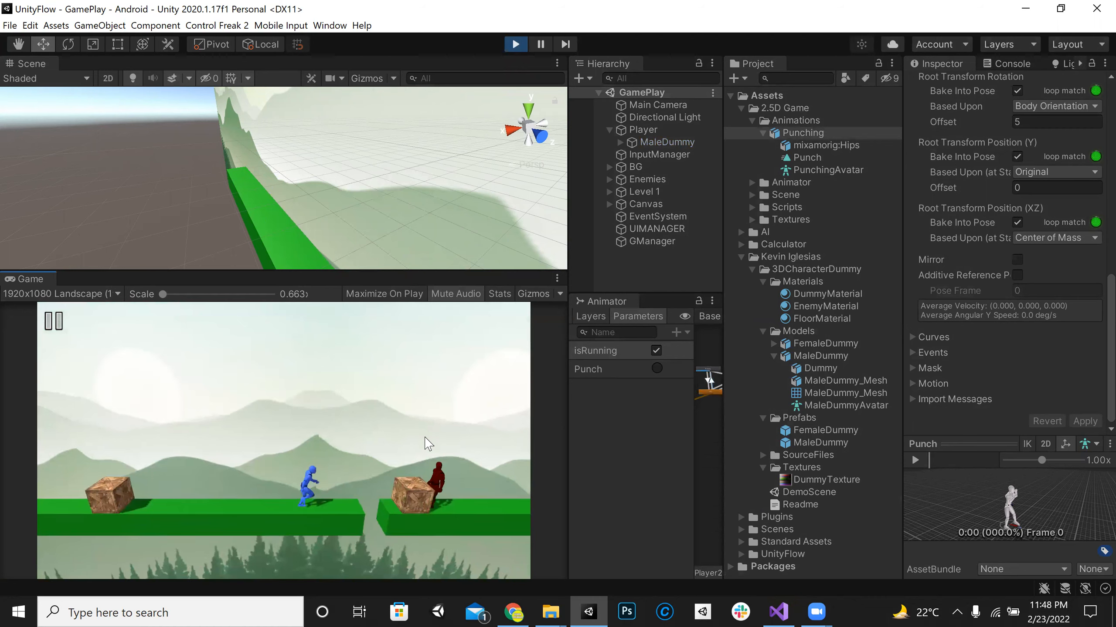
pyautogui.press('space')
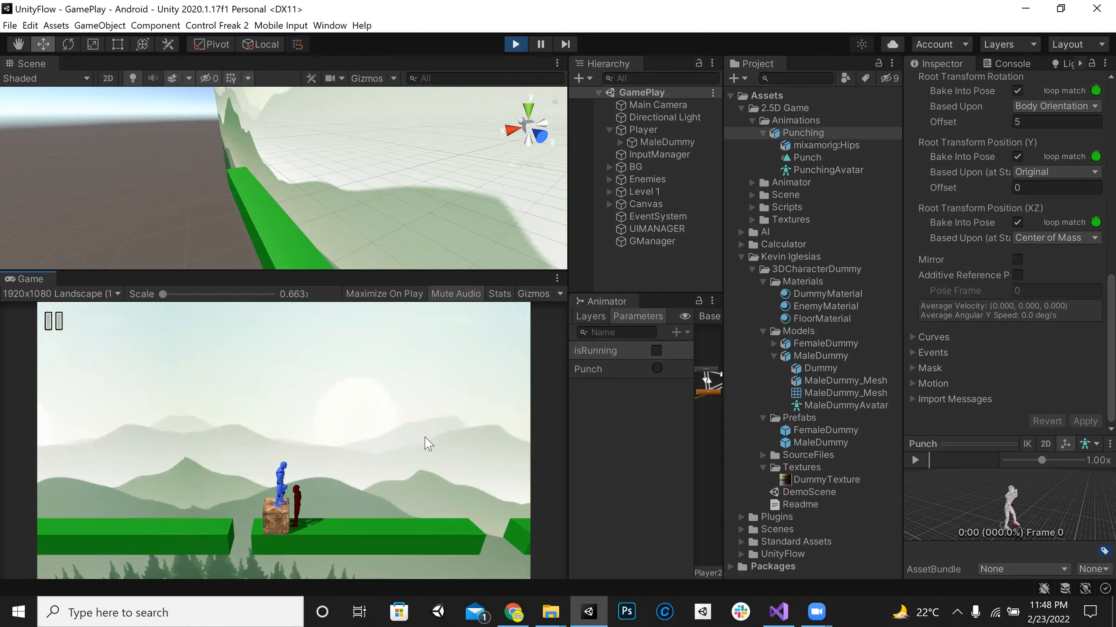
pyautogui.press('d')
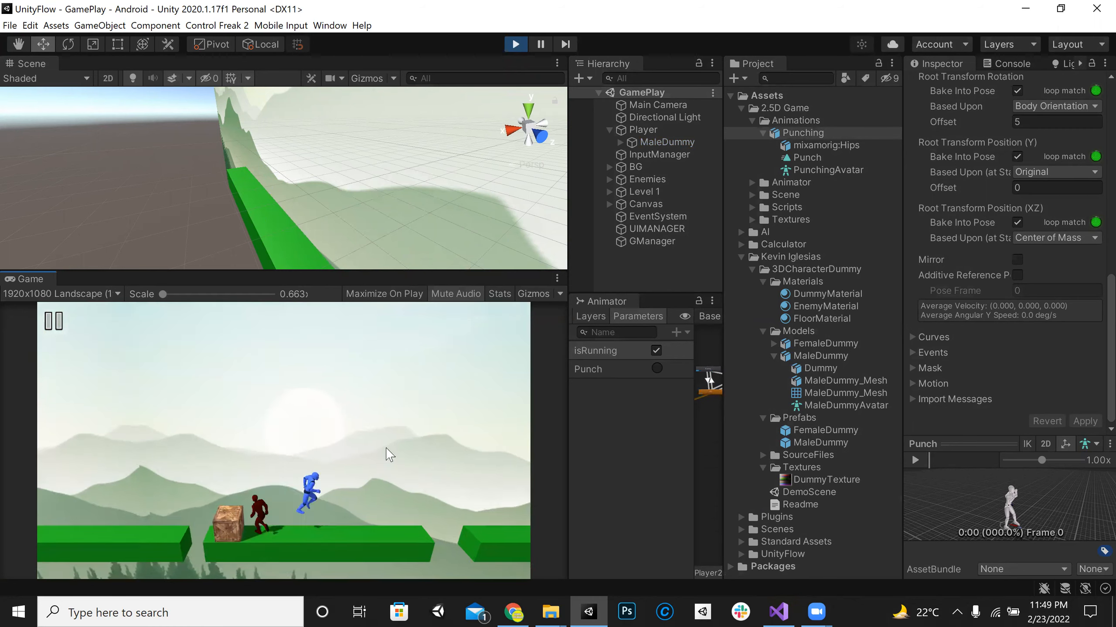
pyautogui.click(656, 368)
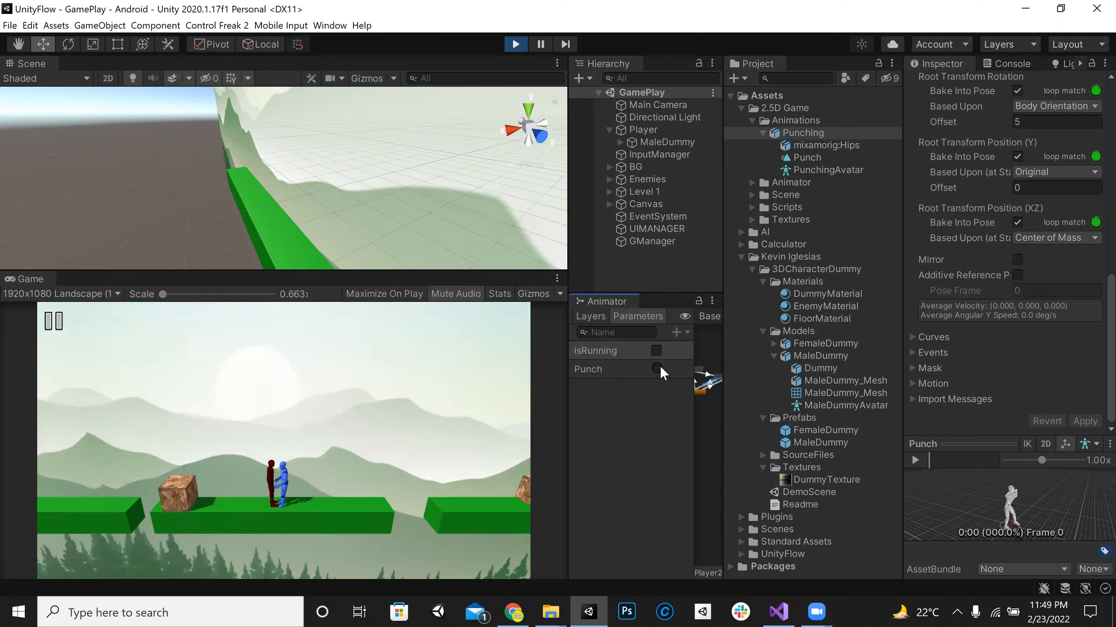
pyautogui.click(515, 44)
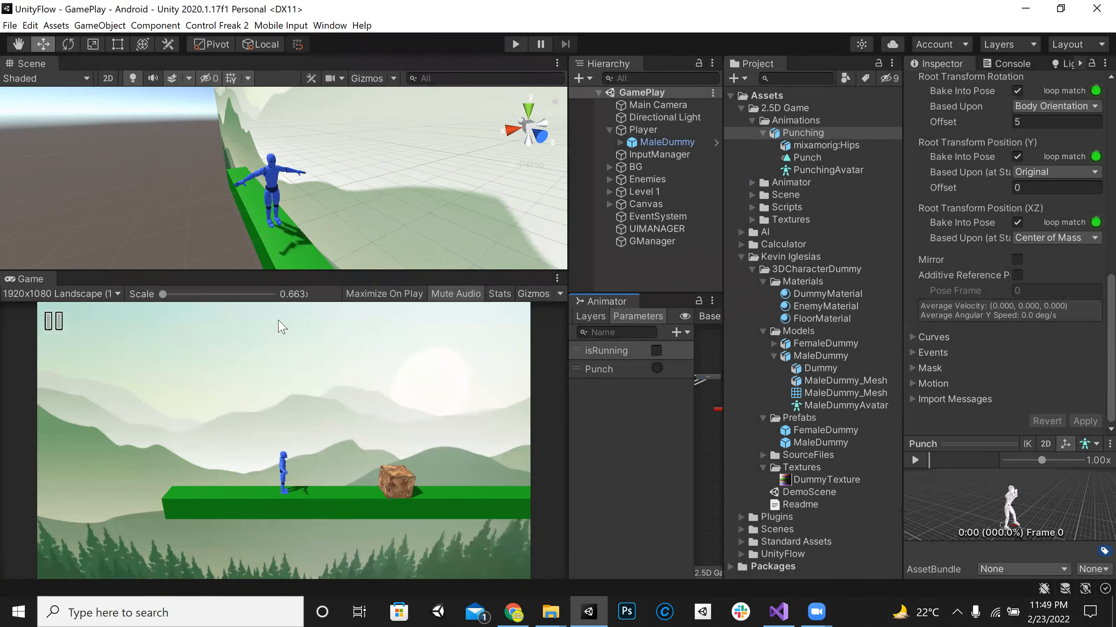
pyautogui.moveTo(280, 271); pyautogui.dragTo(279, 409)
pyautogui.moveTo(192, 262); pyautogui.dragTo(293, 343, button='right')
pyautogui.press('w')
pyautogui.press('s')
pyautogui.moveTo(344, 410); pyautogui.dragTo(351, 240)
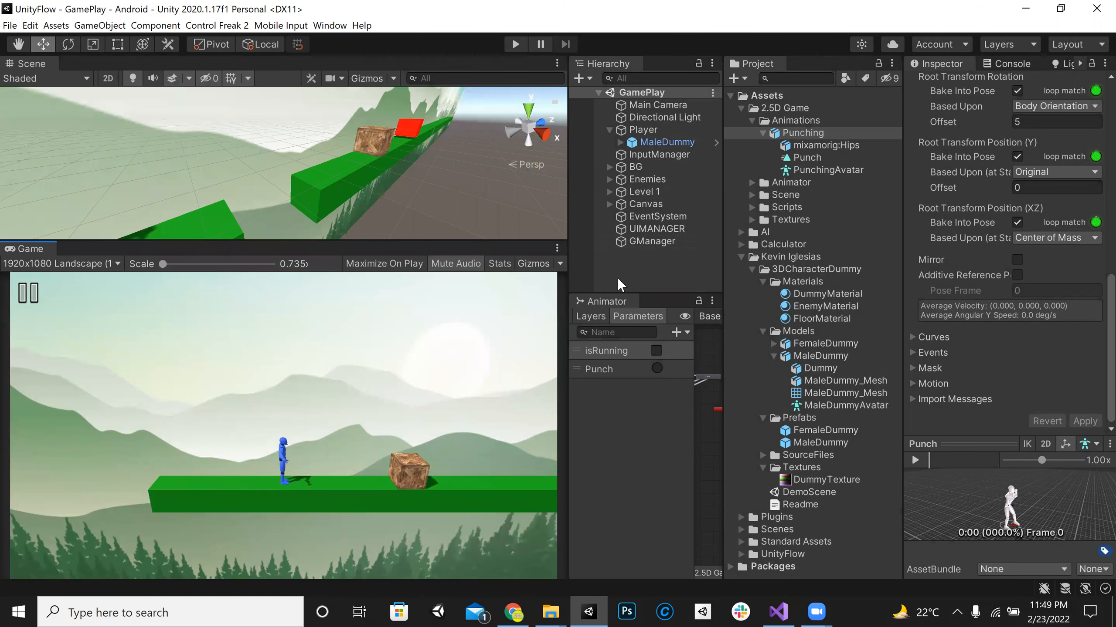
# Step: Switch the editor to the 2 by 3 layout and show the Project window in One Column Layout
pyautogui.click(601, 299)
pyautogui.moveTo(950, 66); pyautogui.dragTo(1081, 55)
pyautogui.click(1078, 44)
pyautogui.click(1004, 90)
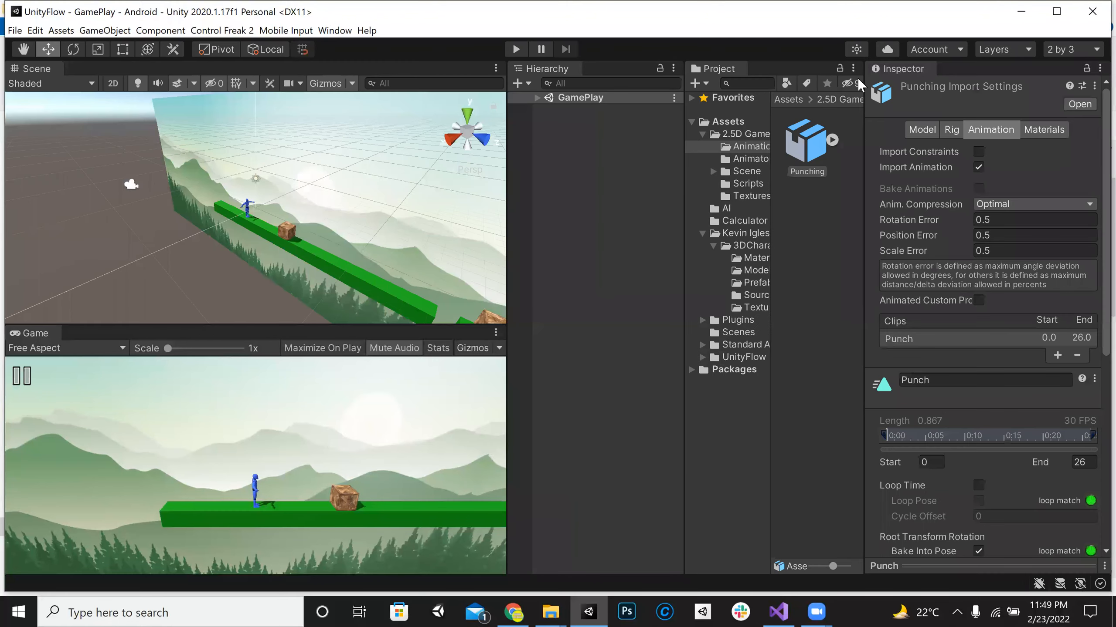
pyautogui.click(853, 68)
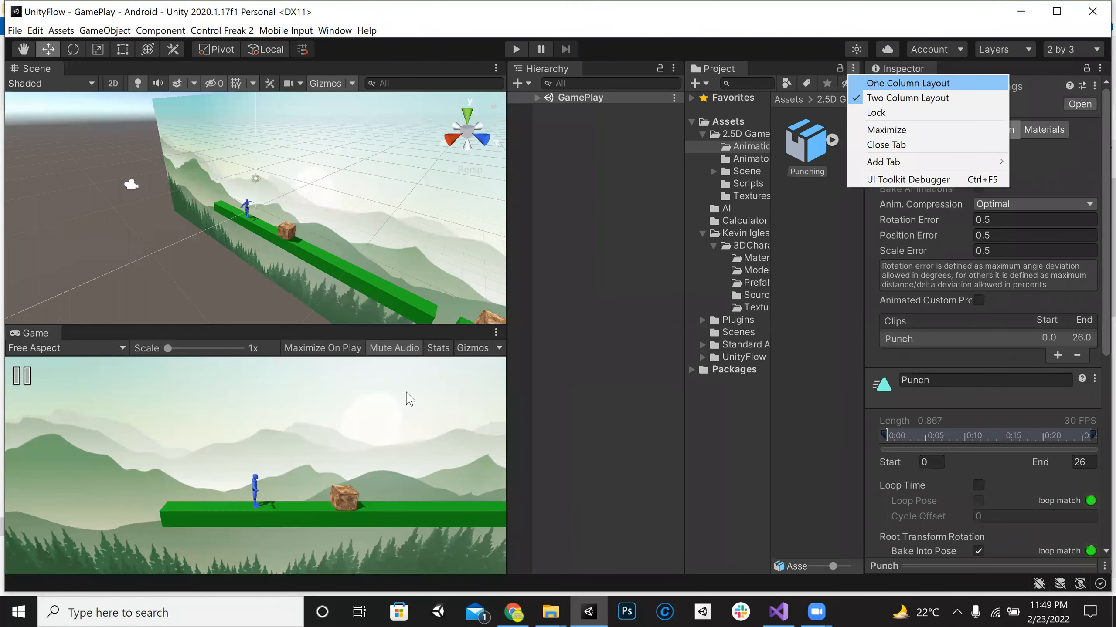
pyautogui.click(892, 83)
pyautogui.click(695, 103)
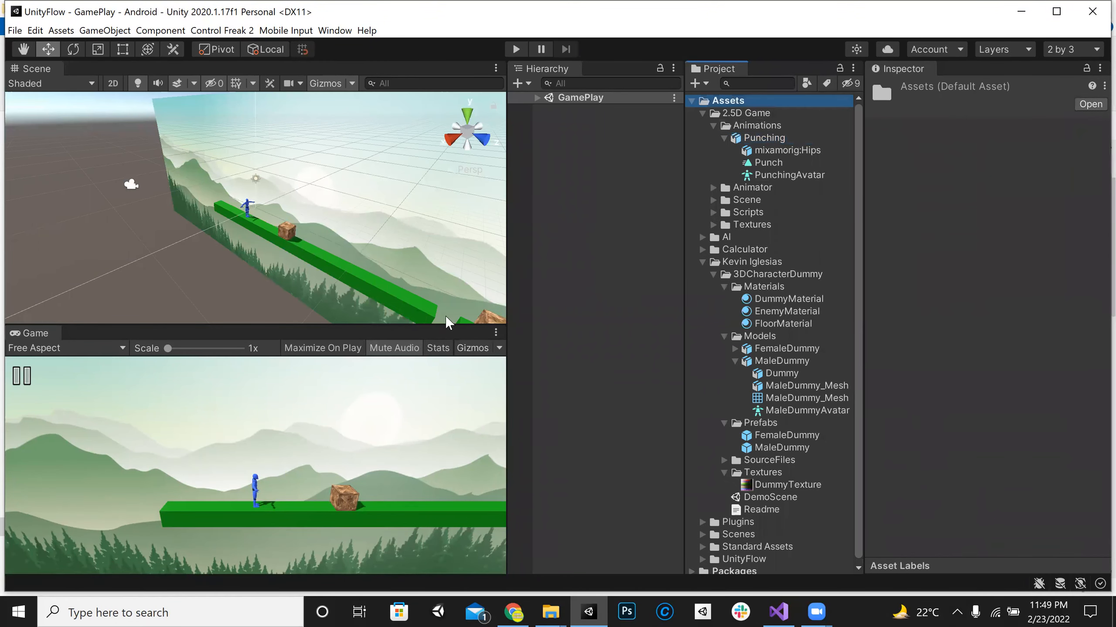
# Step: Enlarge the Scene view and expand the GamePlay scene and its Canvas object in the Hierarchy
pyautogui.click(576, 228)
pyautogui.moveTo(48, 325); pyautogui.dragTo(48, 231)
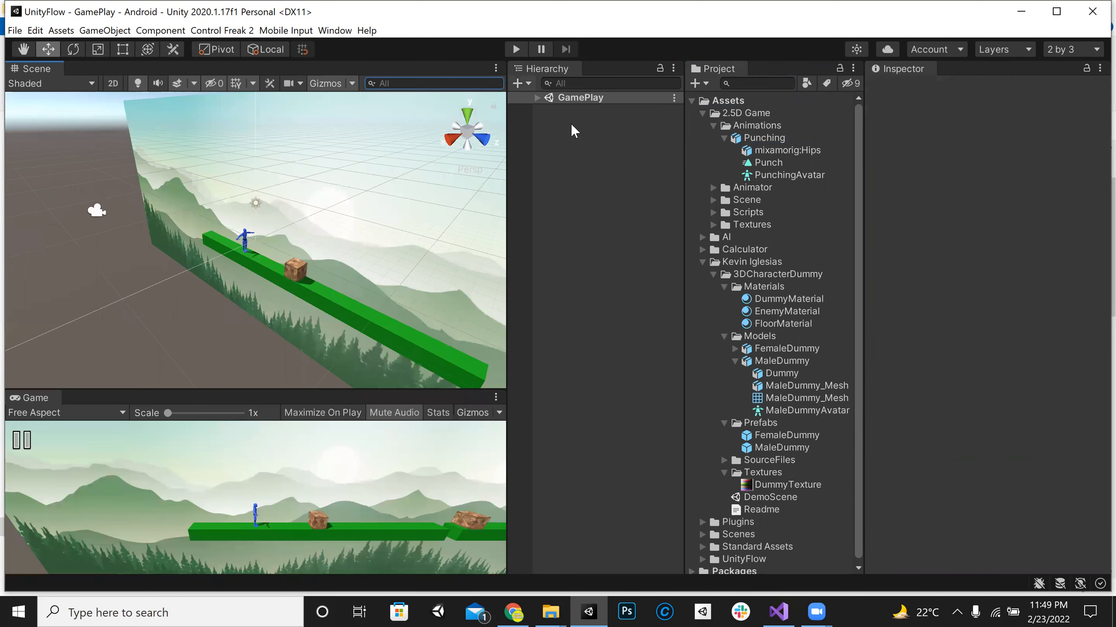
pyautogui.click(548, 197)
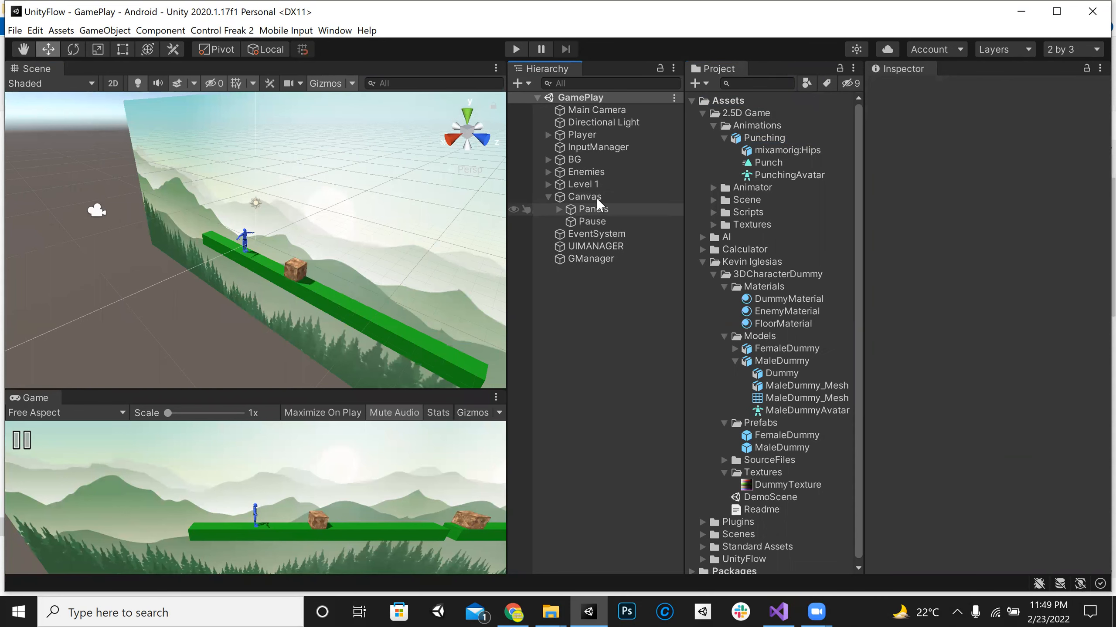
# Step: Add a UI Panel under the Canvas object and rename it GamePlay
pyautogui.moveTo(428, 390); pyautogui.dragTo(428, 361)
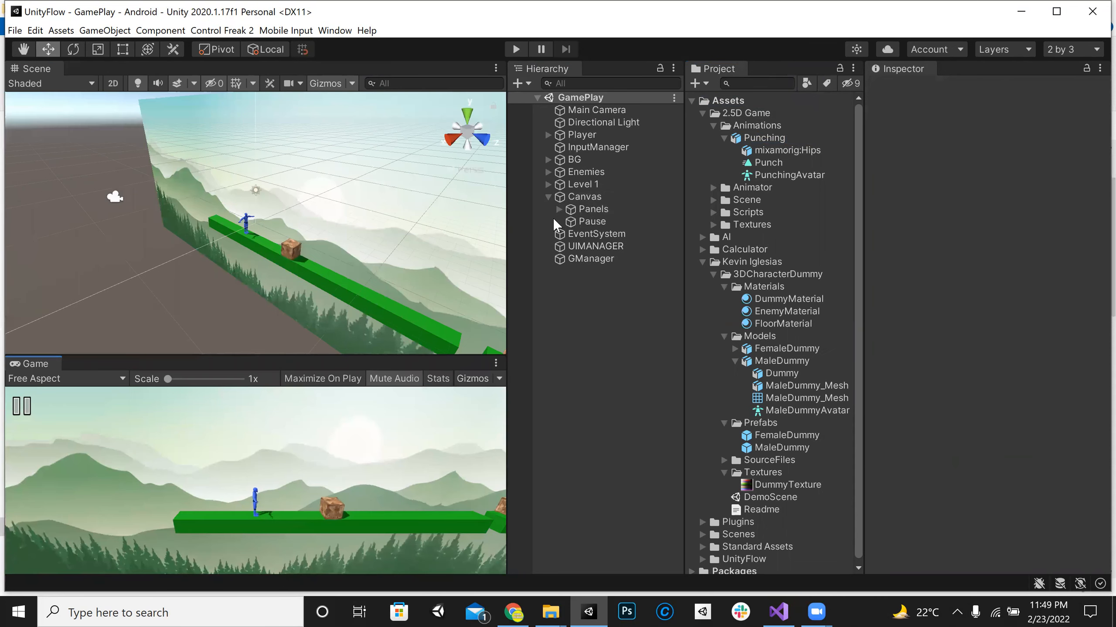
pyautogui.click(553, 210)
pyautogui.click(584, 197)
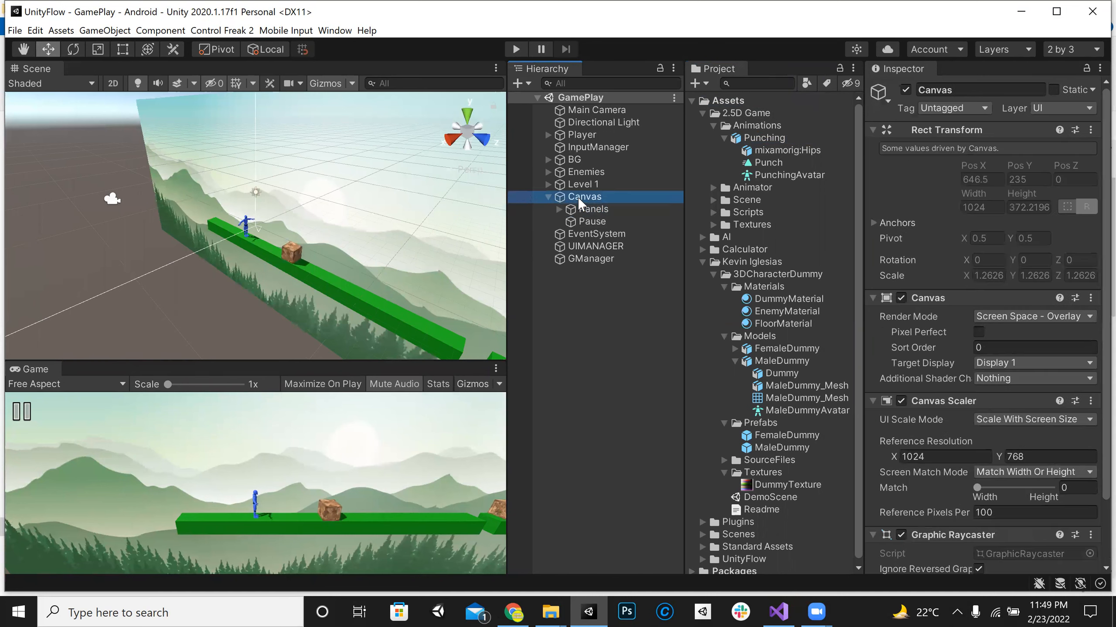
pyautogui.rightClick(579, 197)
pyautogui.moveTo(658, 438)
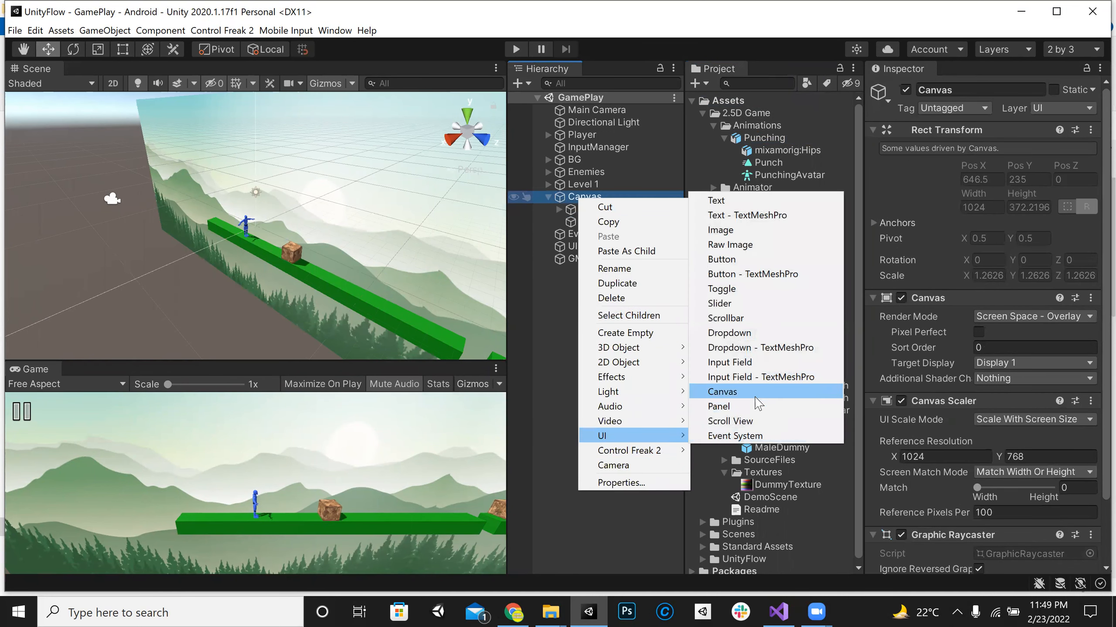
pyautogui.click(720, 407)
pyautogui.click(996, 90)
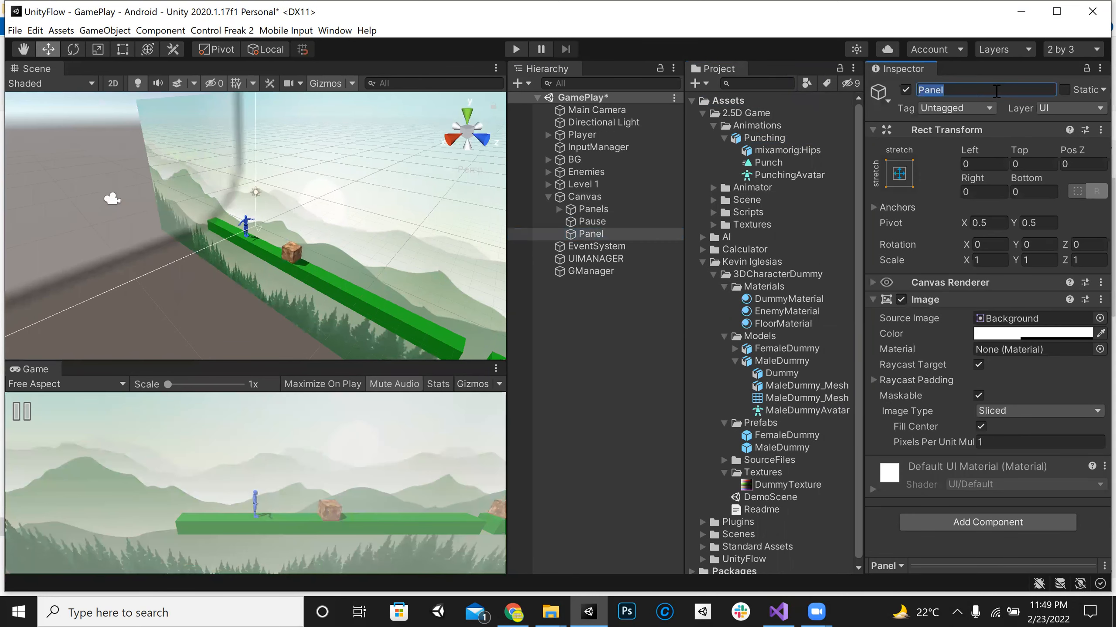
pyautogui.write('GamePlay')
pyautogui.press('Return')
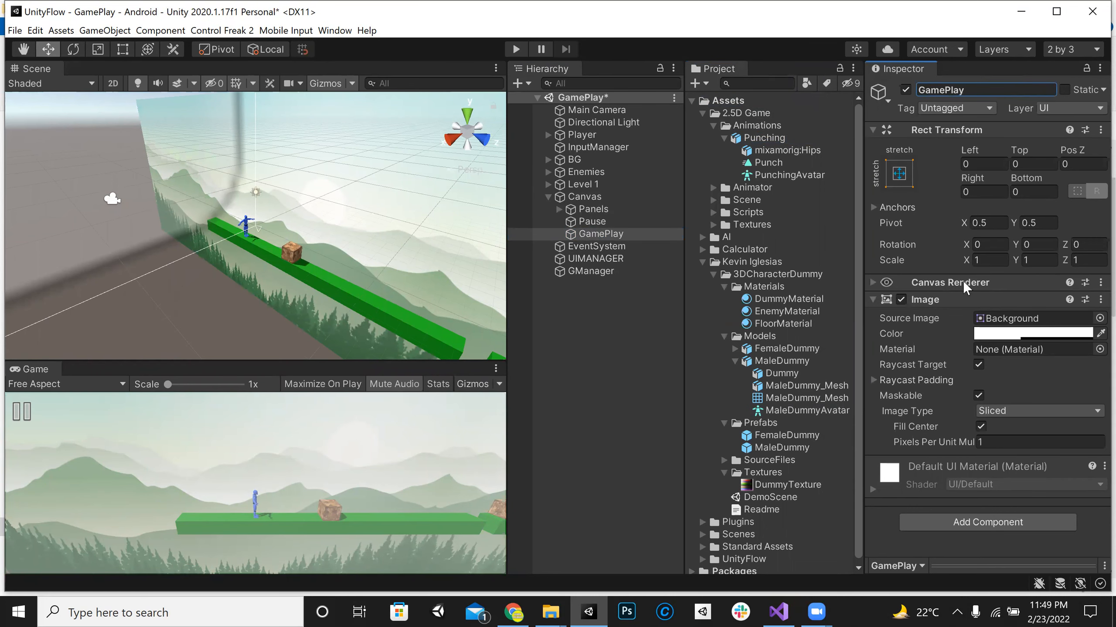
# Step: Remove the Image component from the GamePlay panel and nest the Pause object under the panel
pyautogui.click(900, 301)
pyautogui.click(873, 301)
pyautogui.click(1100, 300)
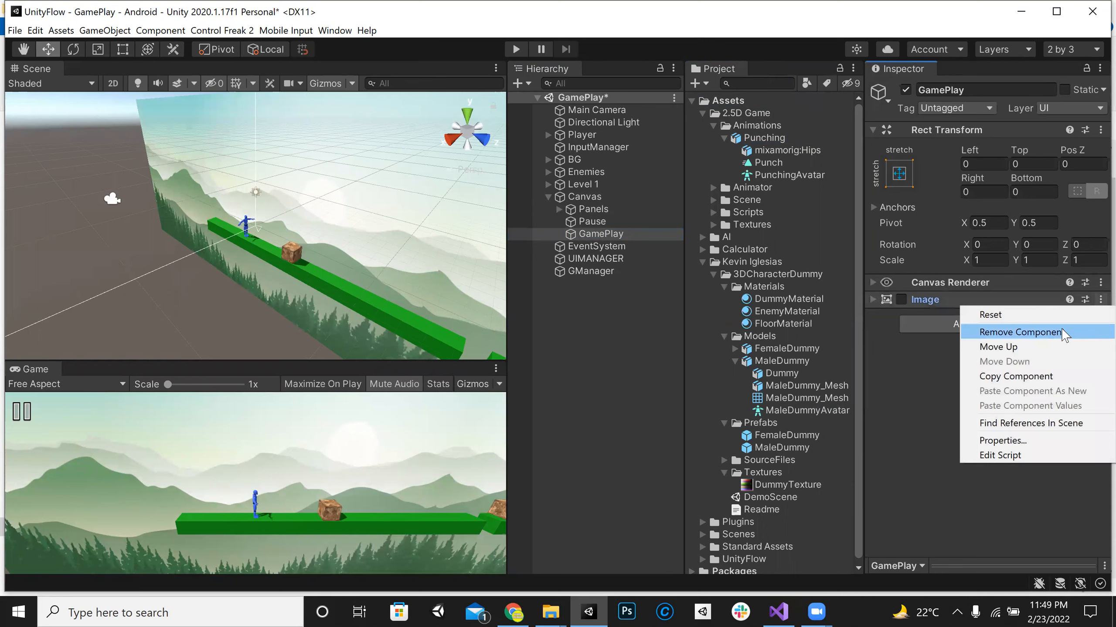
pyautogui.click(1021, 332)
pyautogui.click(594, 351)
pyautogui.moveTo(613, 223); pyautogui.dragTo(609, 236)
pyautogui.click(611, 222)
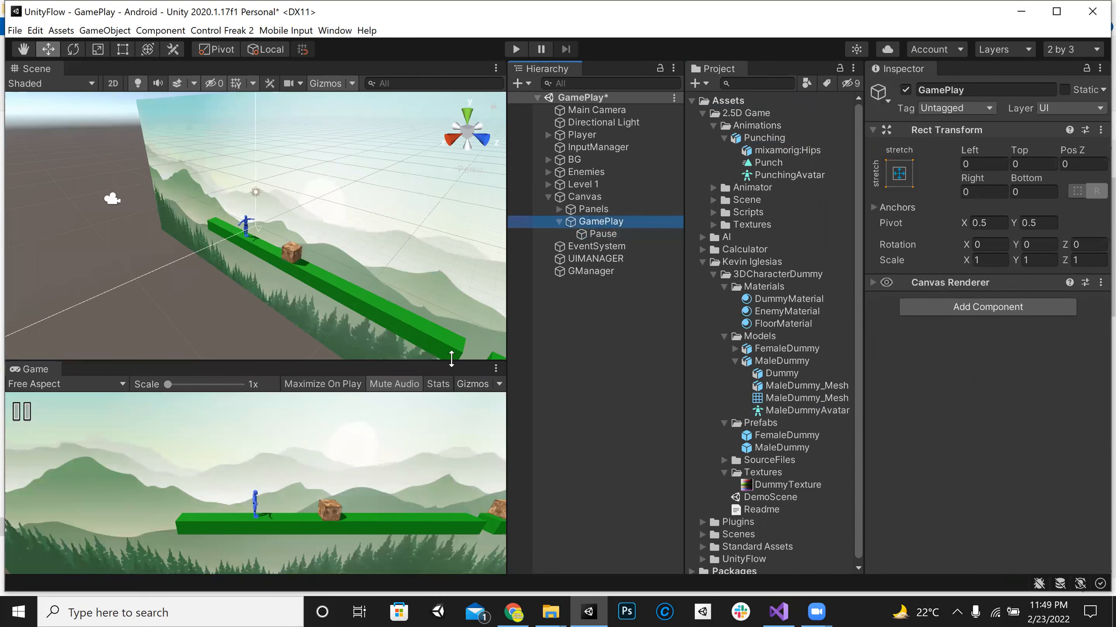
# Step: Enlarge the Game view and add a UI Slider under the GamePlay panel
pyautogui.moveTo(466, 228); pyautogui.dragTo(466, 232)
pyautogui.rightClick(596, 222)
pyautogui.moveTo(672, 443)
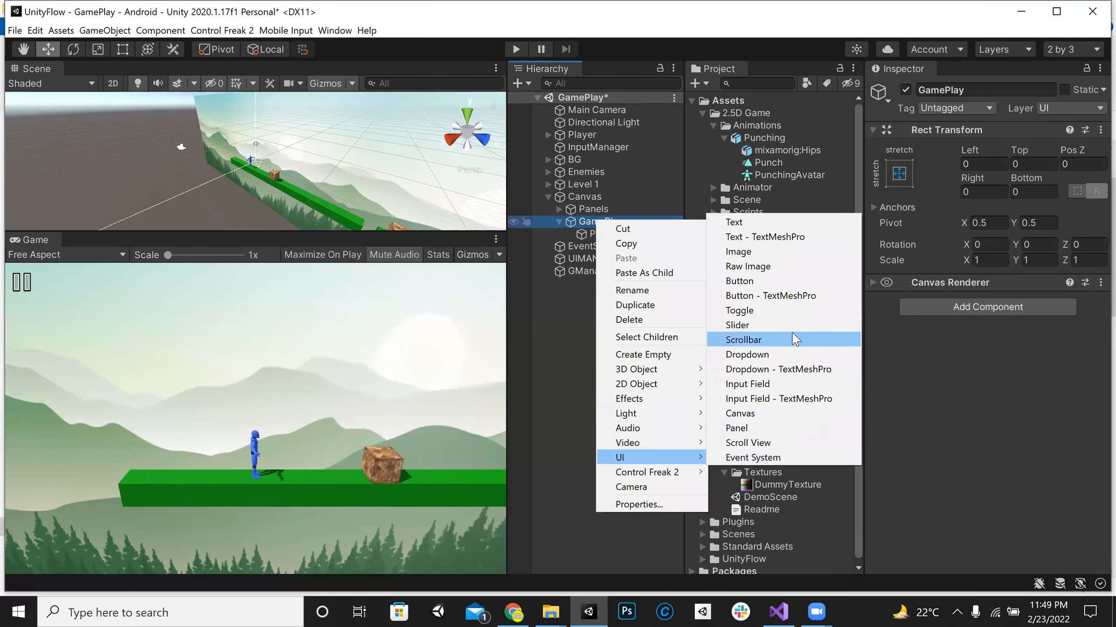
pyautogui.click(793, 330)
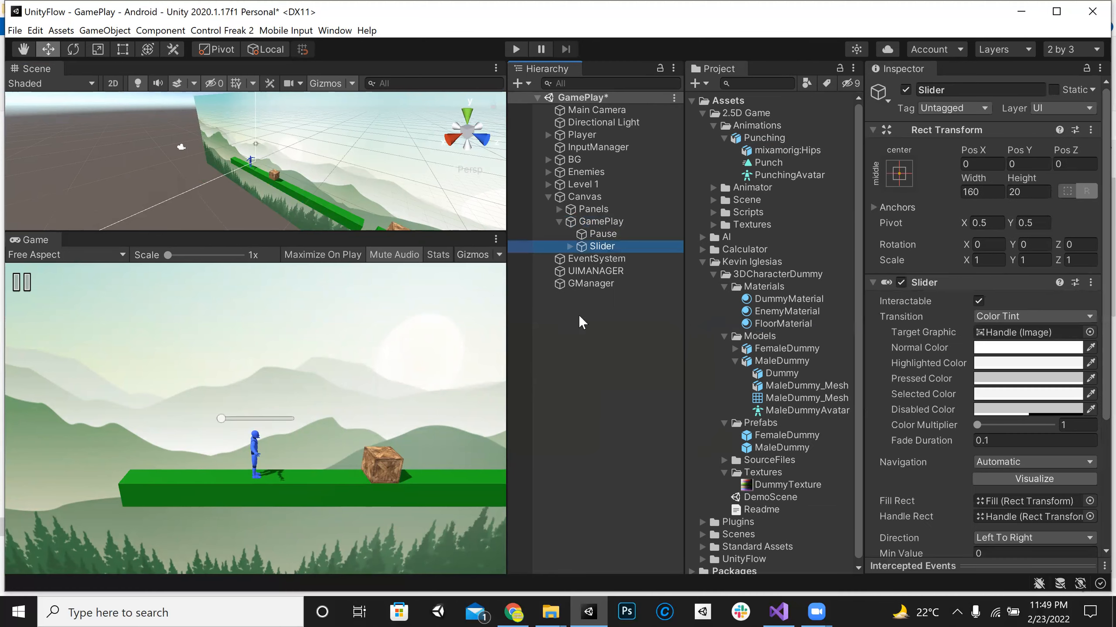
# Step: Move the slider to about X 402, Y 284 near the canvas's upper-right corner and anchor it top right
pyautogui.doubleClick(602, 247)
pyautogui.click(113, 84)
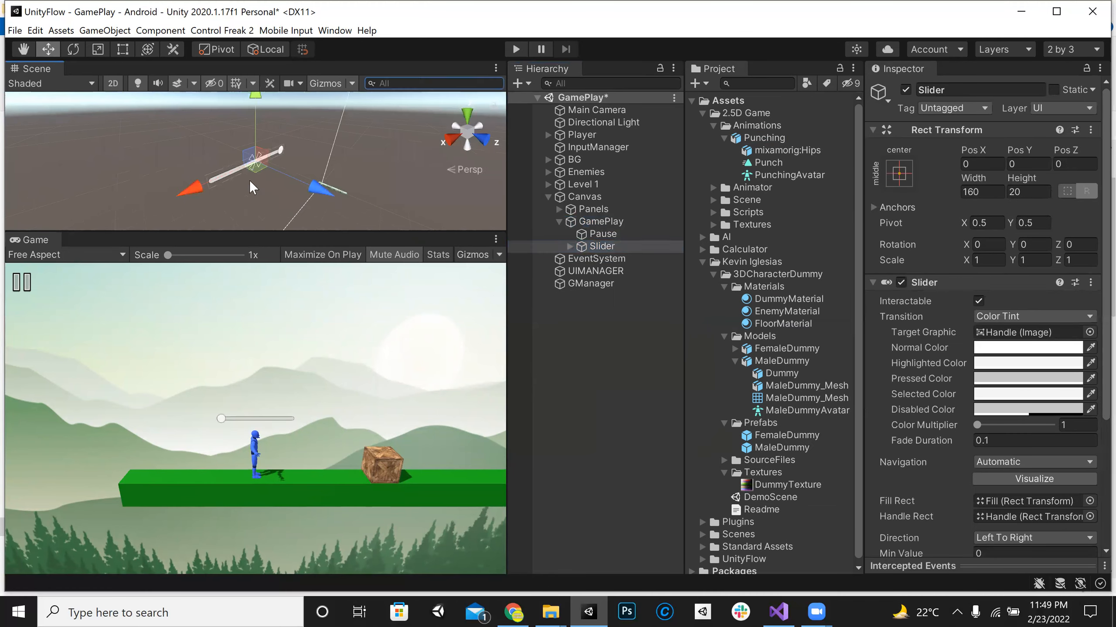
pyautogui.press('t')
pyautogui.scroll(-5, 386, 181)
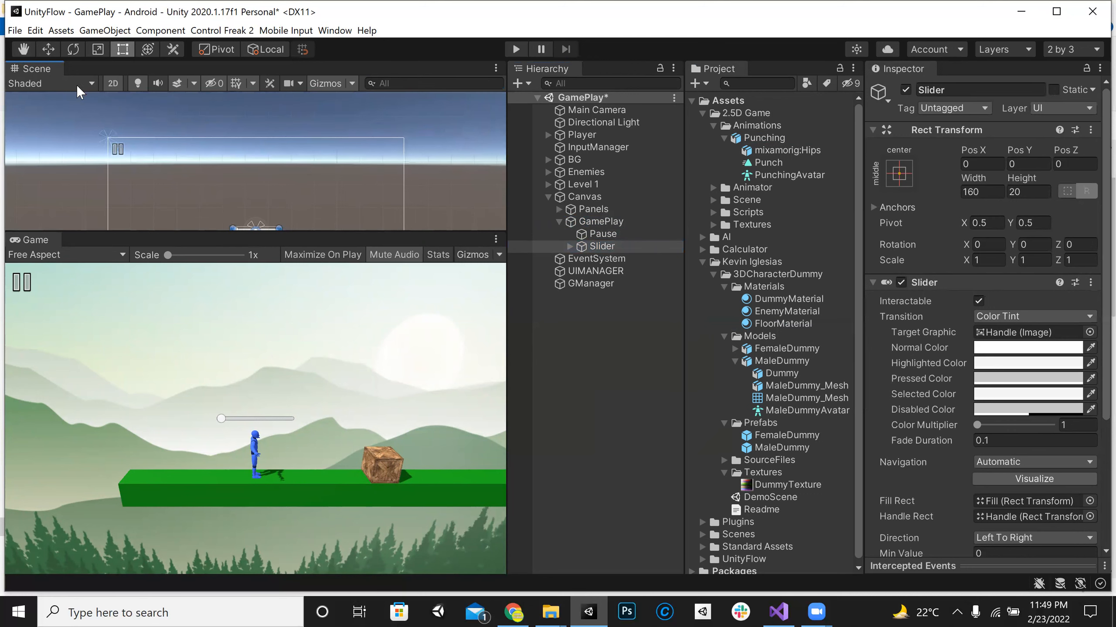
pyautogui.click(48, 50)
pyautogui.moveTo(256, 170); pyautogui.dragTo(272, 86)
pyautogui.moveTo(315, 148); pyautogui.dragTo(430, 147)
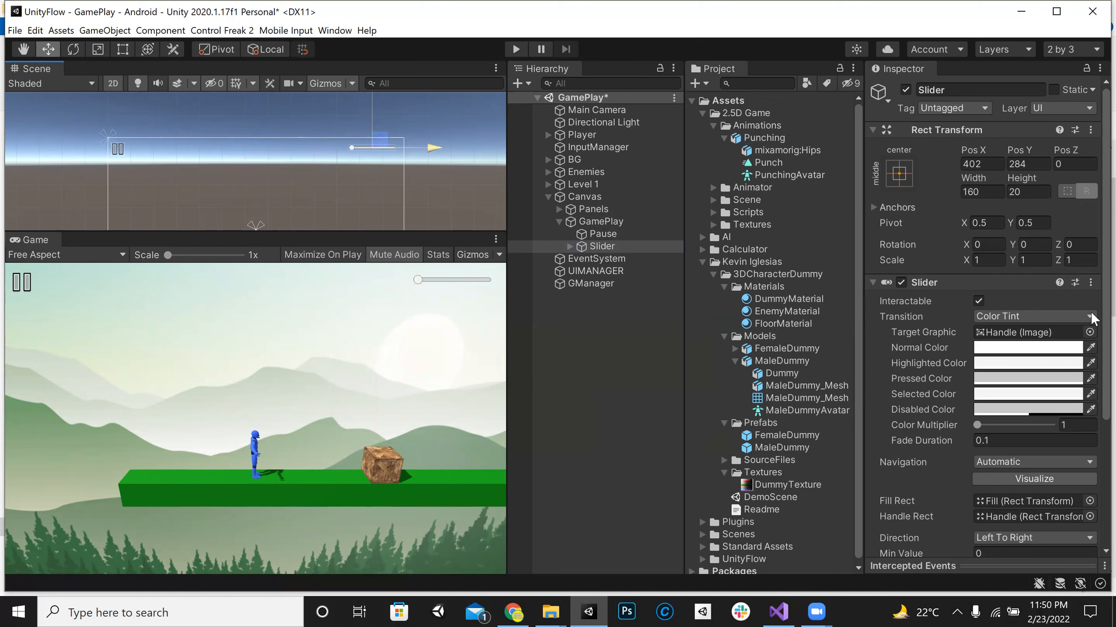
pyautogui.click(899, 173)
pyautogui.click(1019, 296)
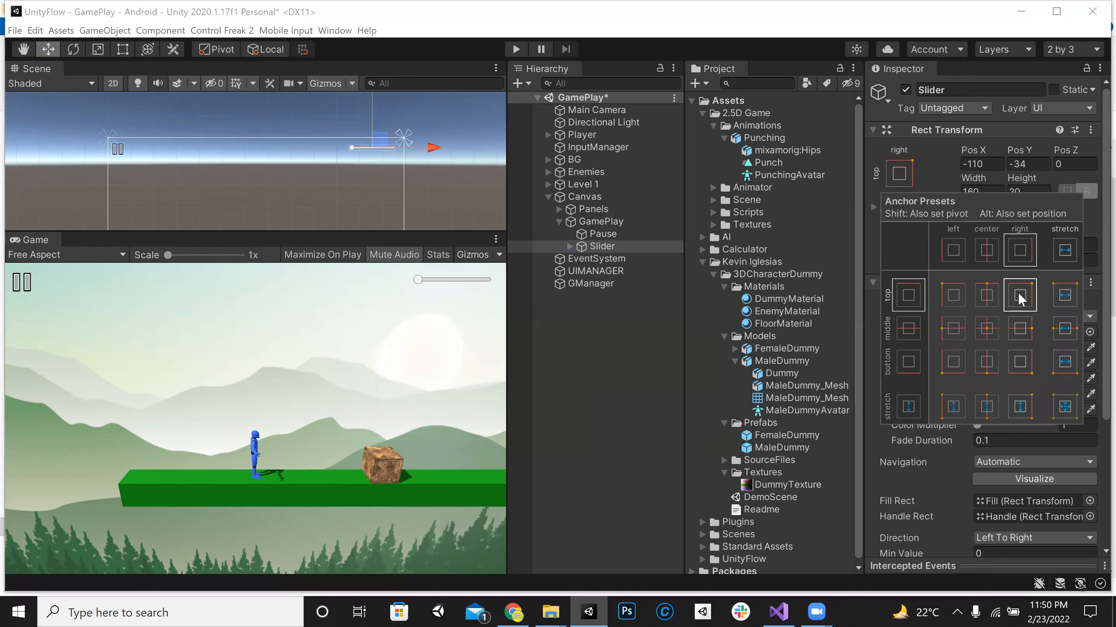
# Step: Rename the slider PlayerHealth and save the scene
pyautogui.click(624, 365)
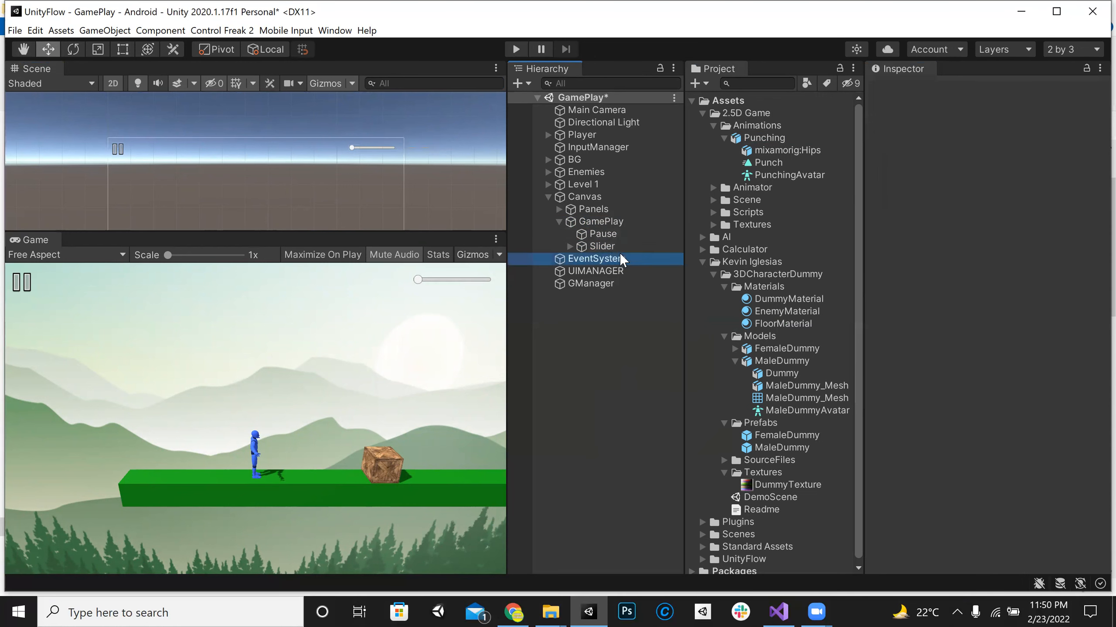
pyautogui.click(602, 246)
pyautogui.click(986, 90)
pyautogui.write('PlayerHealth')
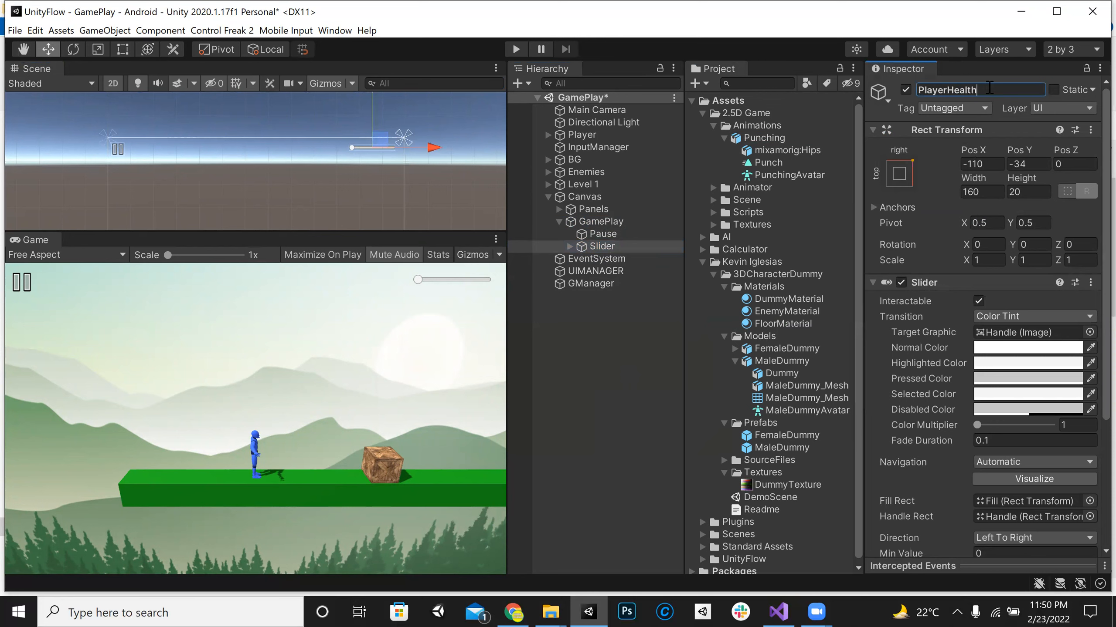
pyautogui.press('Return')
pyautogui.hotkey('ctrl', 's')
# Step: Set the image color of the PlayerHealth slider's Background to red, FF0000
pyautogui.click(569, 246)
pyautogui.click(619, 257)
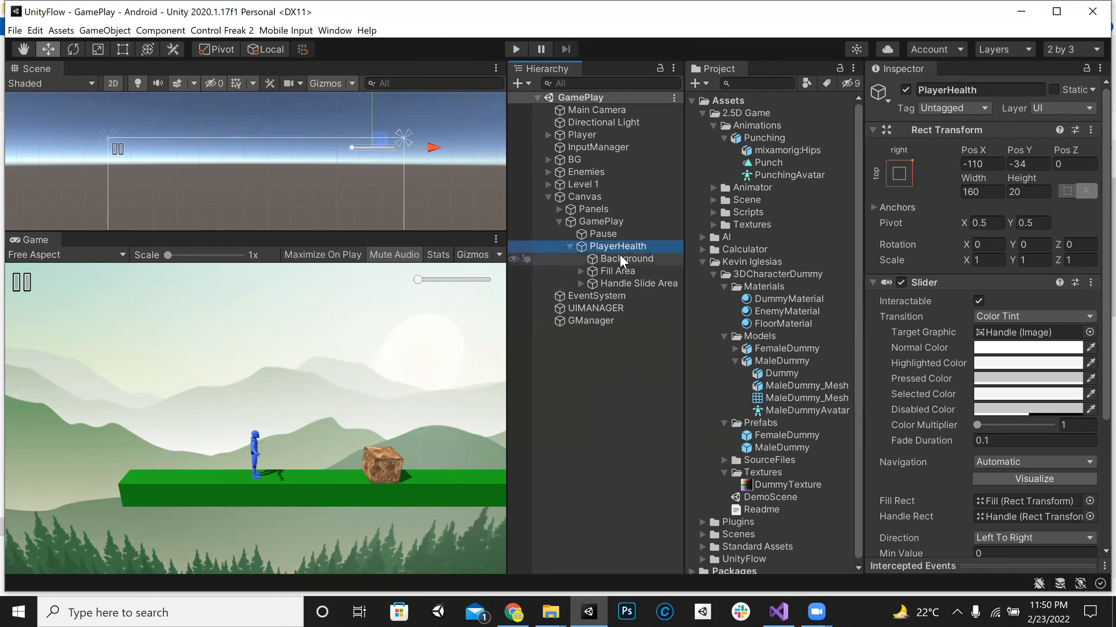
pyautogui.click(961, 299)
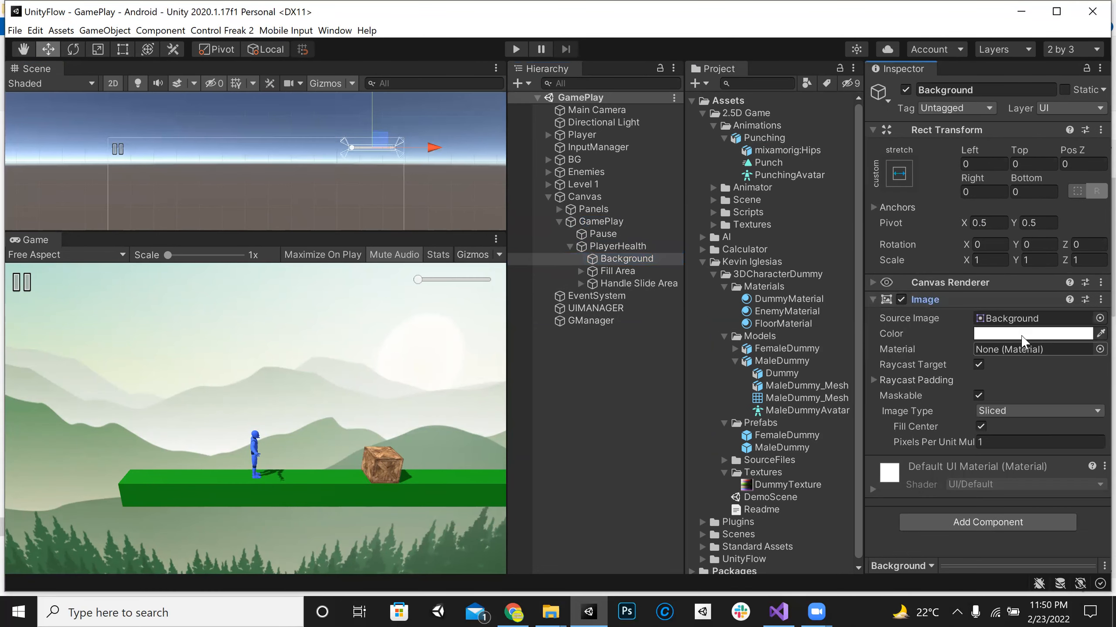
pyautogui.click(1009, 332)
pyautogui.moveTo(1008, 328); pyautogui.dragTo(1068, 279)
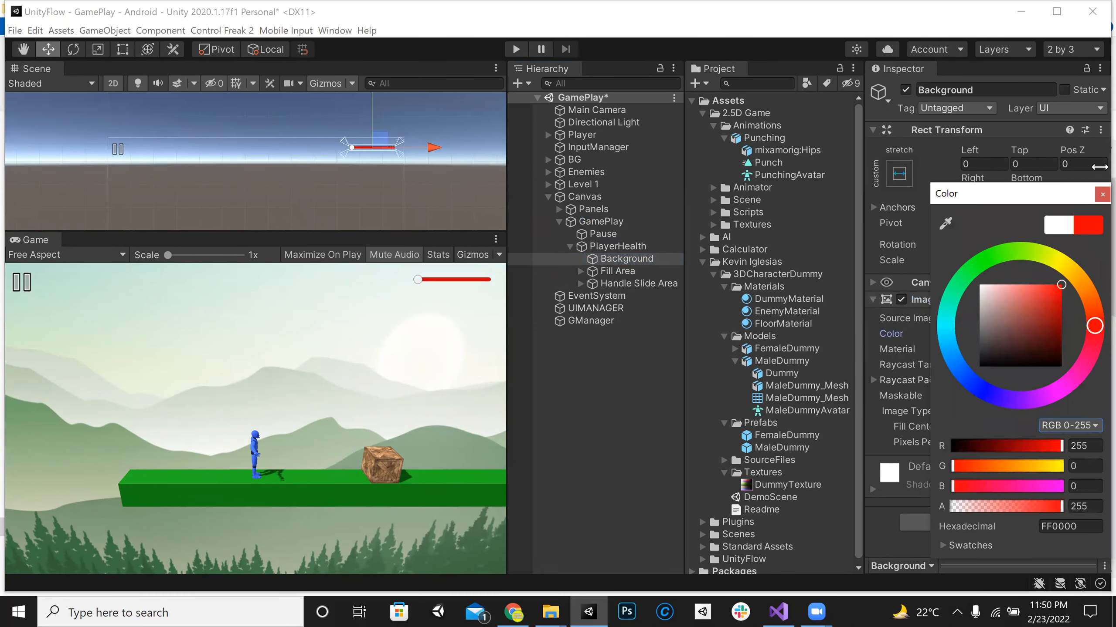
pyautogui.click(1101, 195)
# Step: Set the image color of the PlayerHealth slider's Fill to green, 32FF00
pyautogui.click(581, 271)
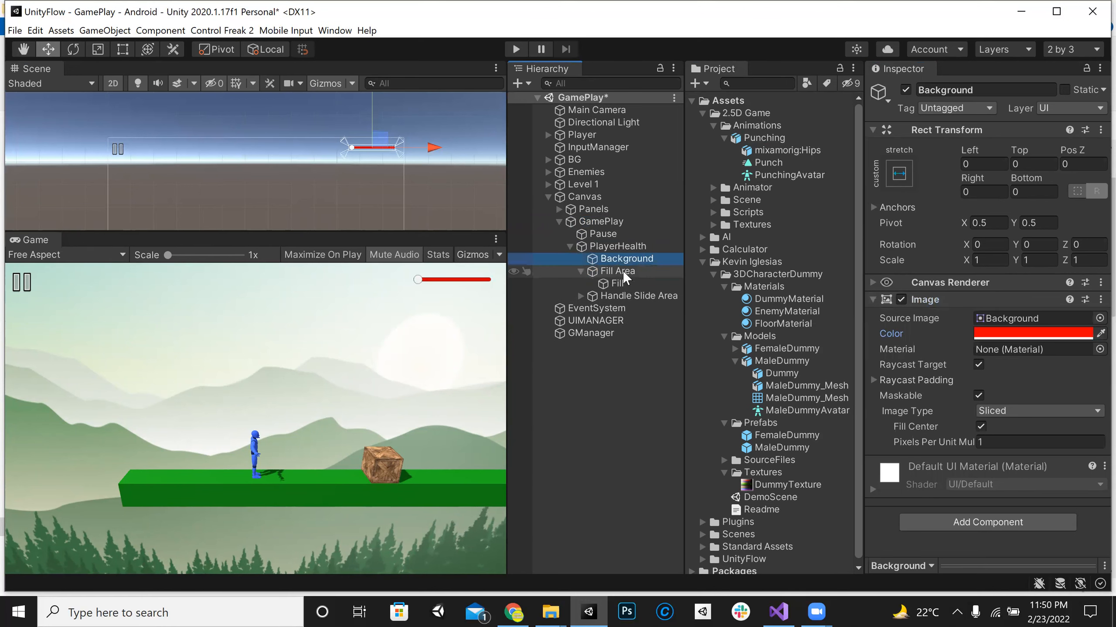
pyautogui.click(616, 271)
pyautogui.click(617, 283)
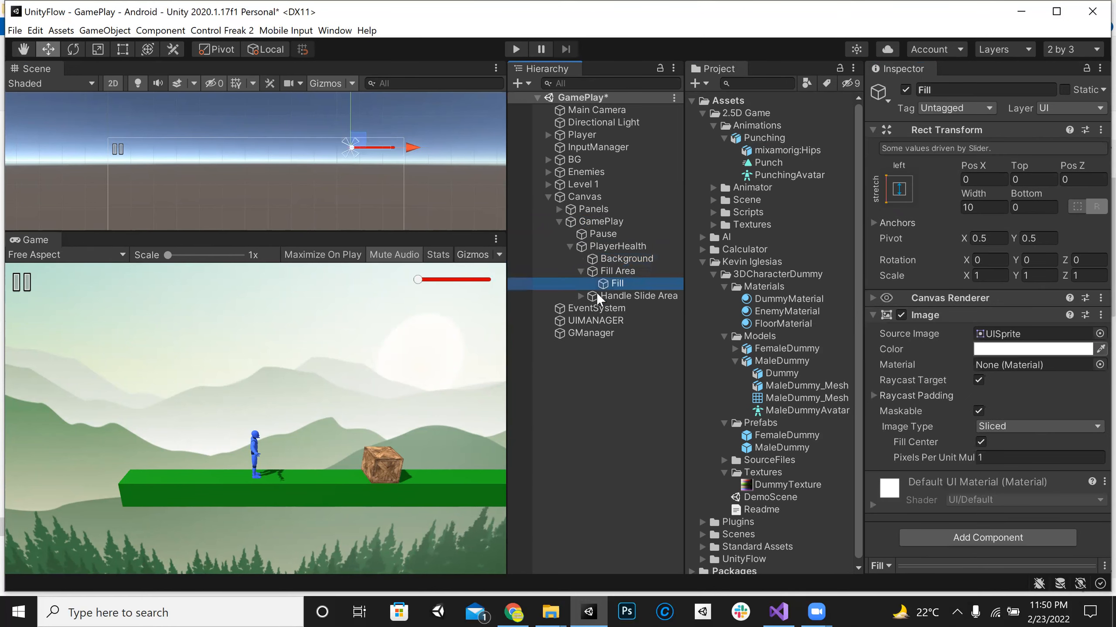
pyautogui.click(617, 271)
pyautogui.click(617, 283)
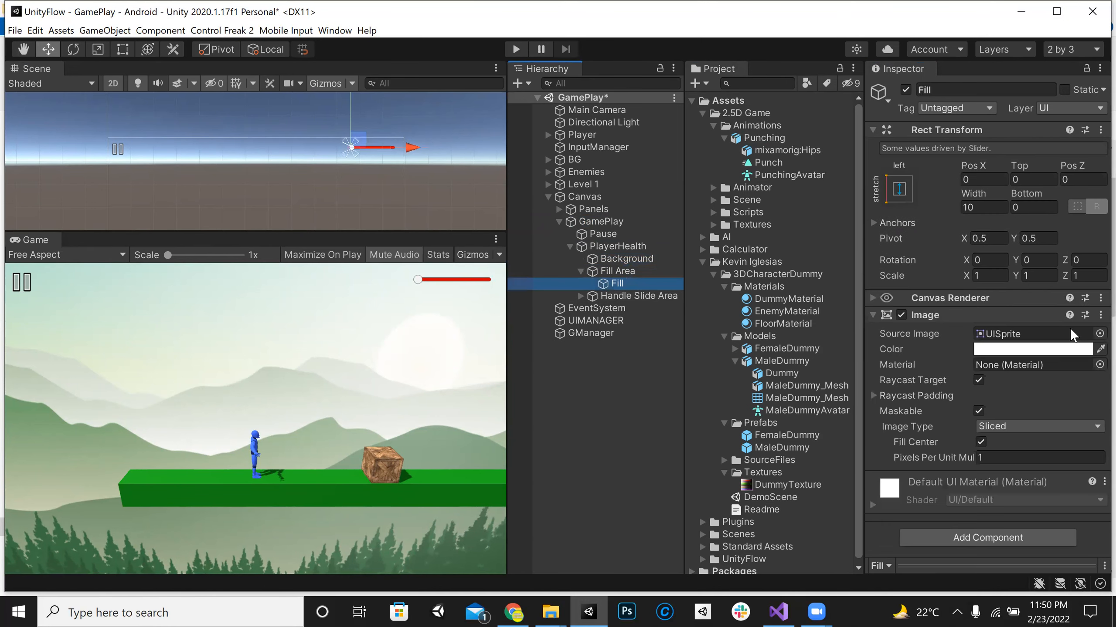
pyautogui.click(1017, 350)
pyautogui.click(996, 284)
pyautogui.moveTo(1041, 326); pyautogui.dragTo(1069, 313)
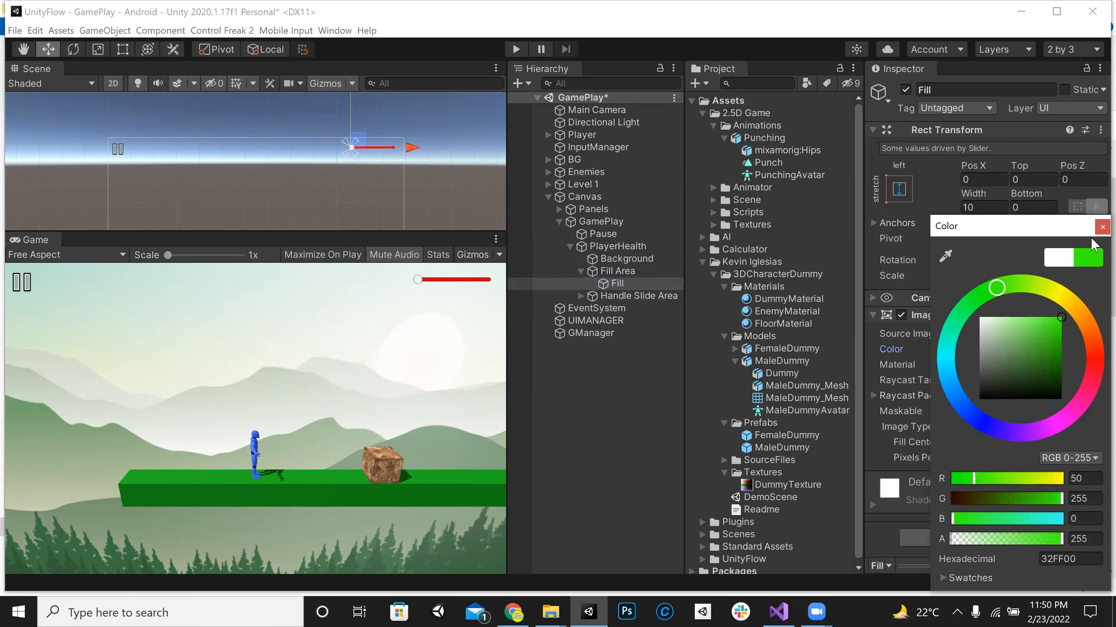
pyautogui.click(1098, 228)
# Step: Set the image color of the PlayerHealth slider's Handle to green
pyautogui.click(615, 296)
pyautogui.click(581, 297)
pyautogui.click(621, 309)
pyautogui.click(1010, 350)
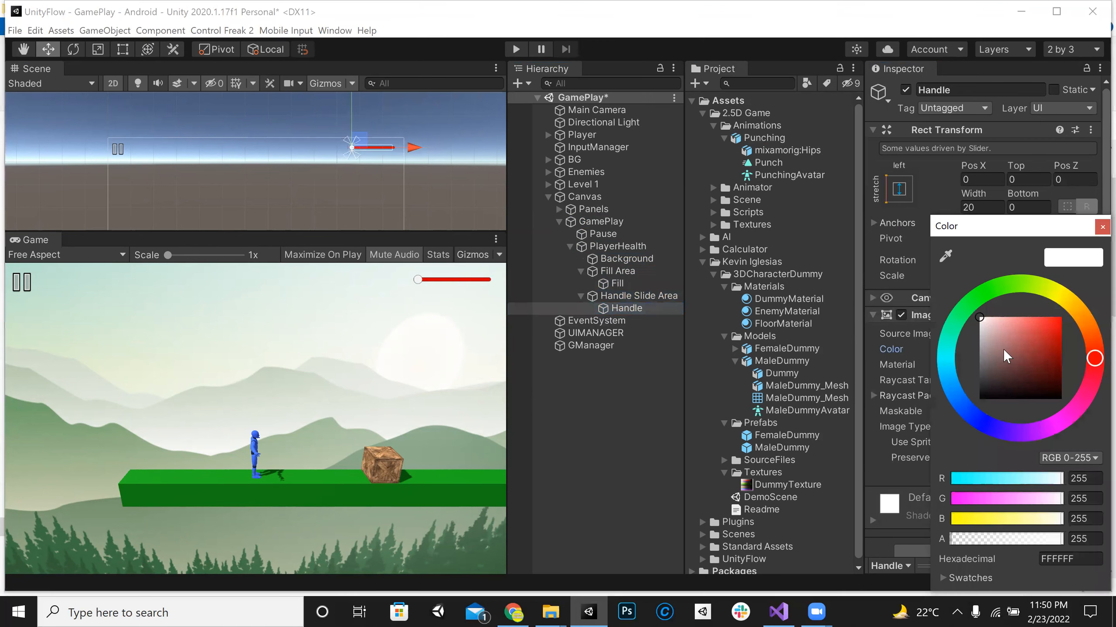
pyautogui.click(979, 398)
pyautogui.click(994, 289)
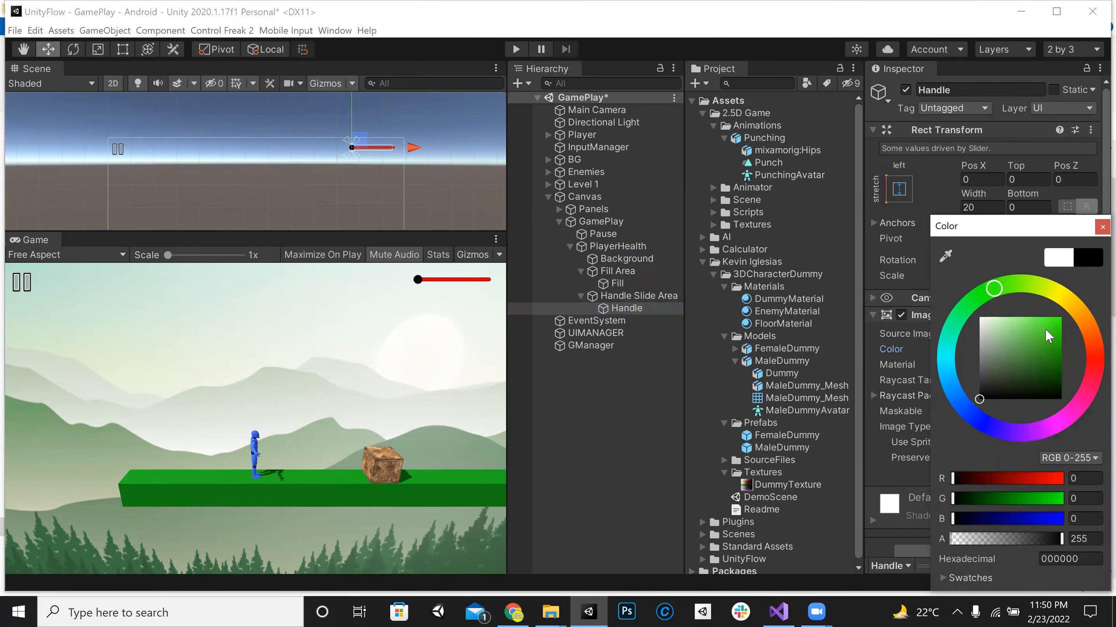
pyautogui.moveTo(1048, 336); pyautogui.dragTo(1081, 262)
pyautogui.click(1102, 226)
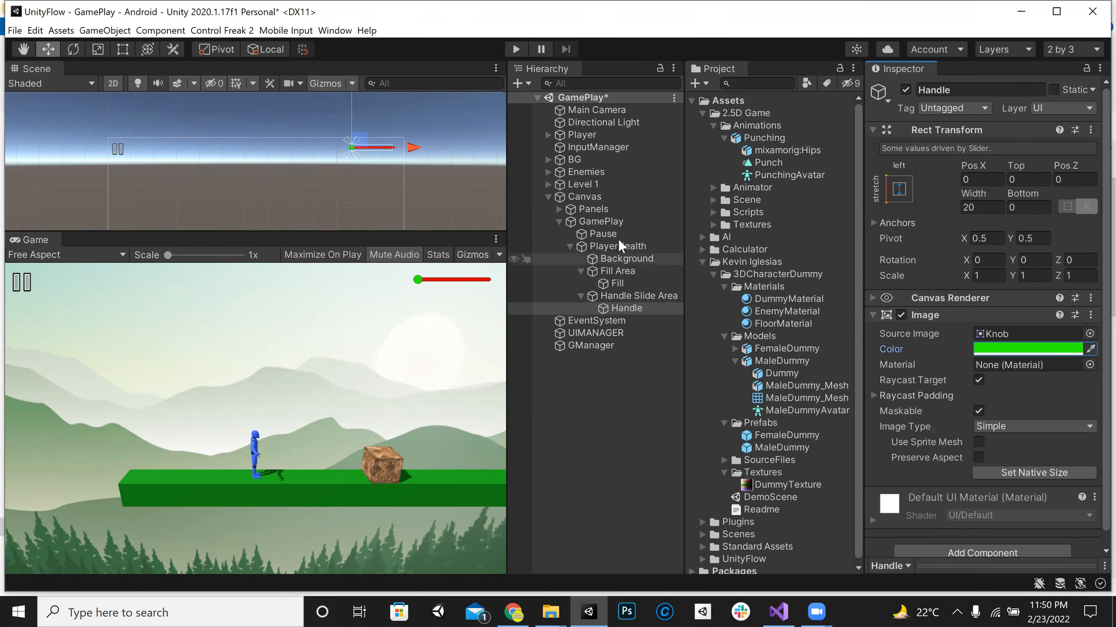
# Step: Raise the PlayerHealth slider's Value to 1 so the bar is full
pyautogui.click(619, 246)
pyautogui.scroll(-4, 1018, 400)
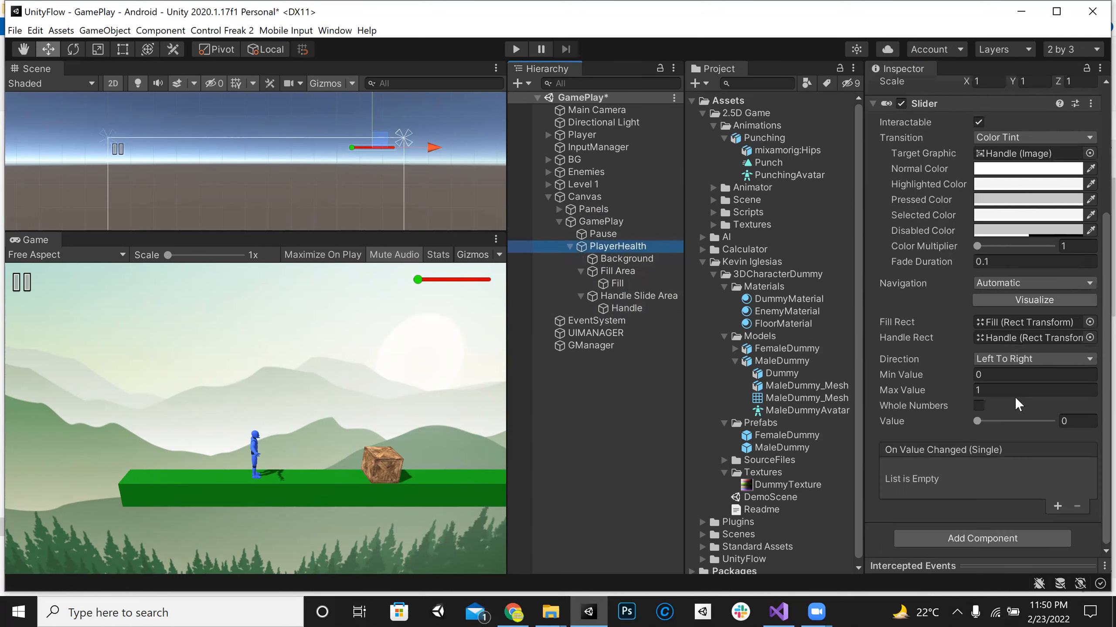
pyautogui.moveTo(976, 421)
pyautogui.mouseDown()
pyautogui.moveTo(1094, 416)
pyautogui.moveTo(970, 427)
pyautogui.mouseUp()
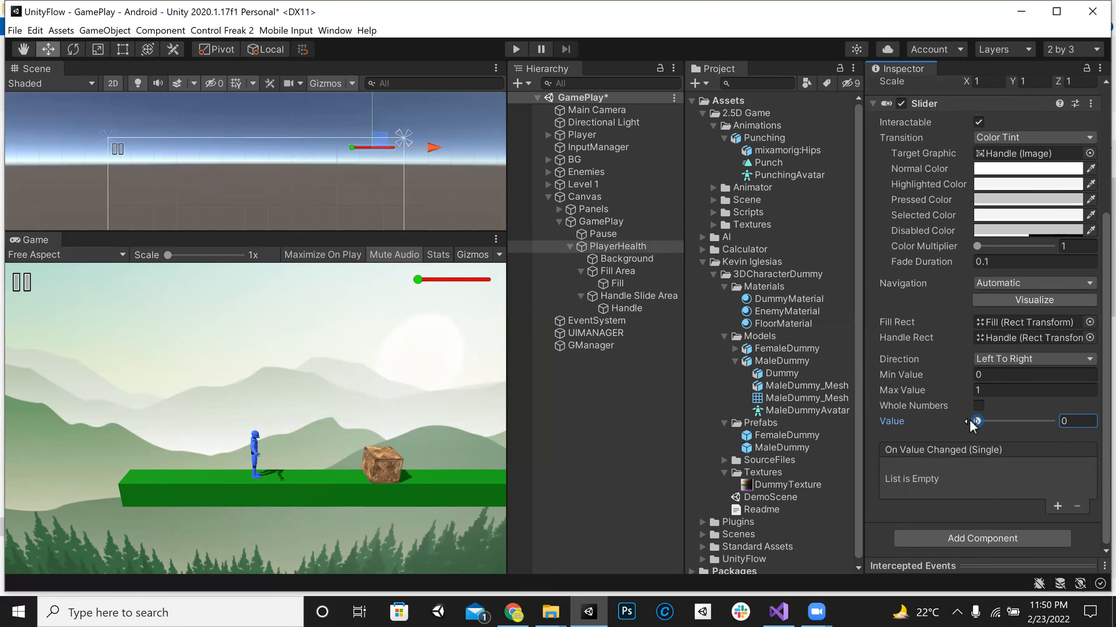
pyautogui.moveTo(976, 422); pyautogui.dragTo(1054, 422)
# Step: Try the Right To Left direction on the PlayerHealth slider and switch back to Left To Right
pyautogui.click(1018, 360)
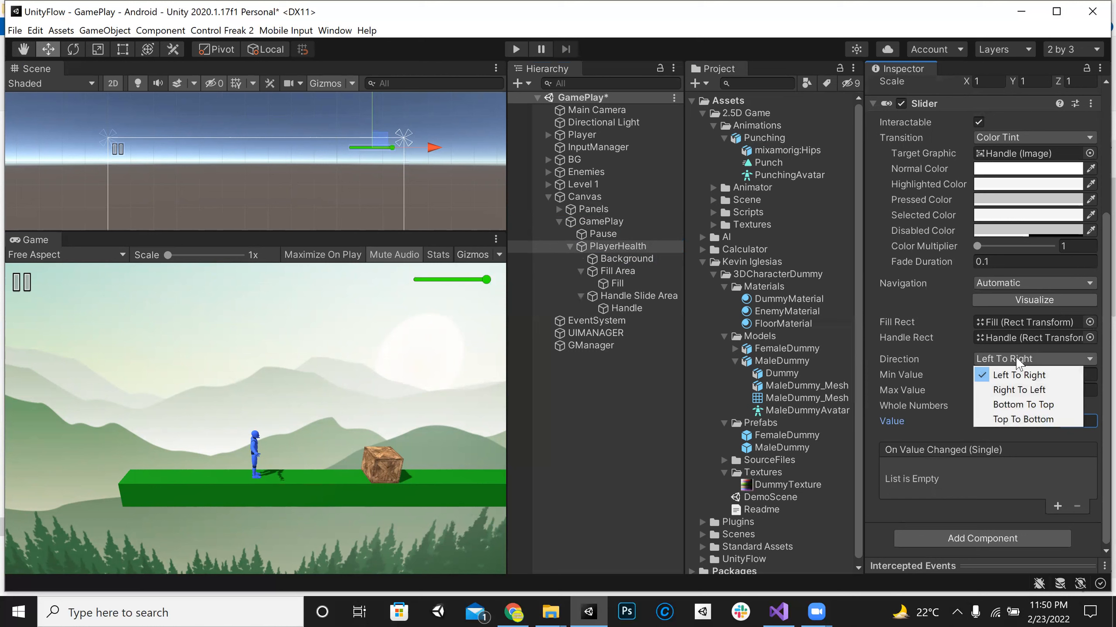
pyautogui.click(1017, 389)
pyautogui.click(1018, 358)
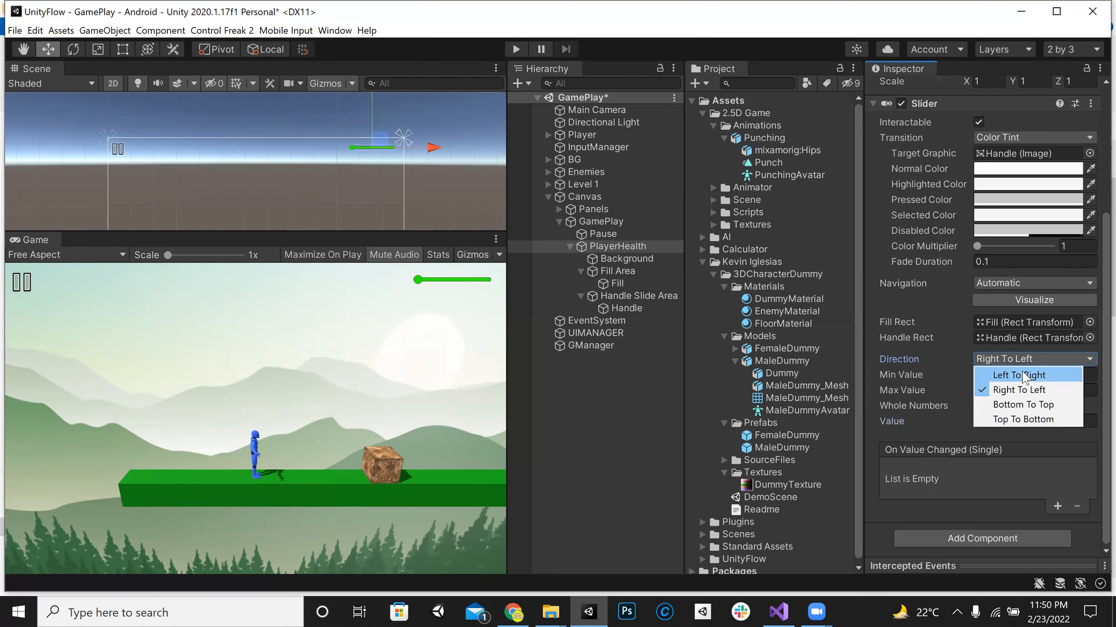
pyautogui.click(1021, 373)
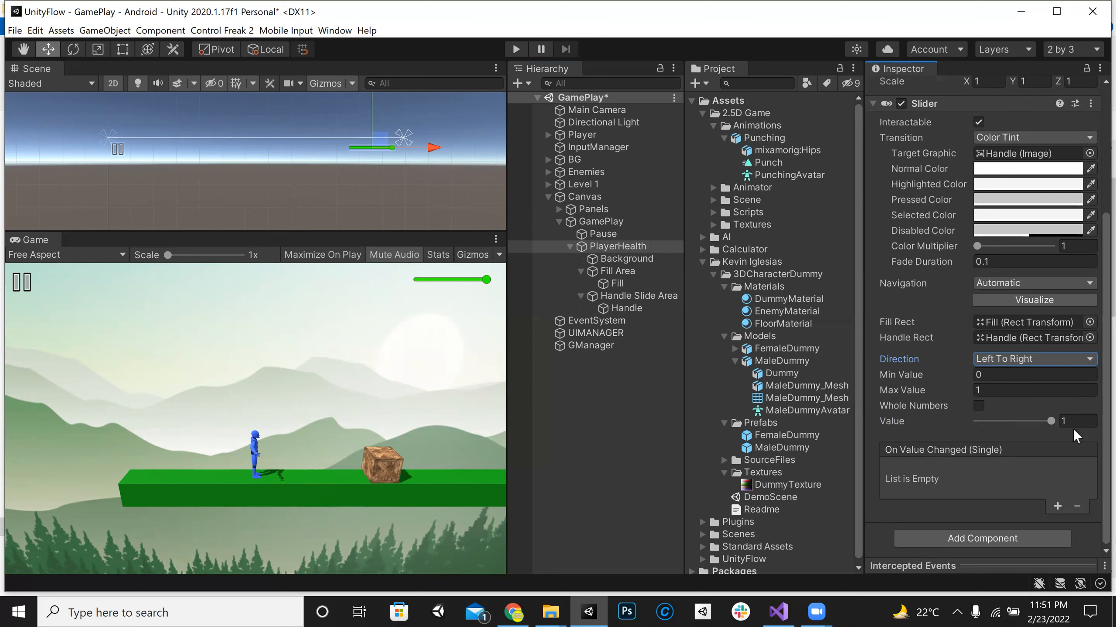
# Step: Play the game, test moving the health bar handle with Interactable on and off, and stop playing
pyautogui.click(515, 50)
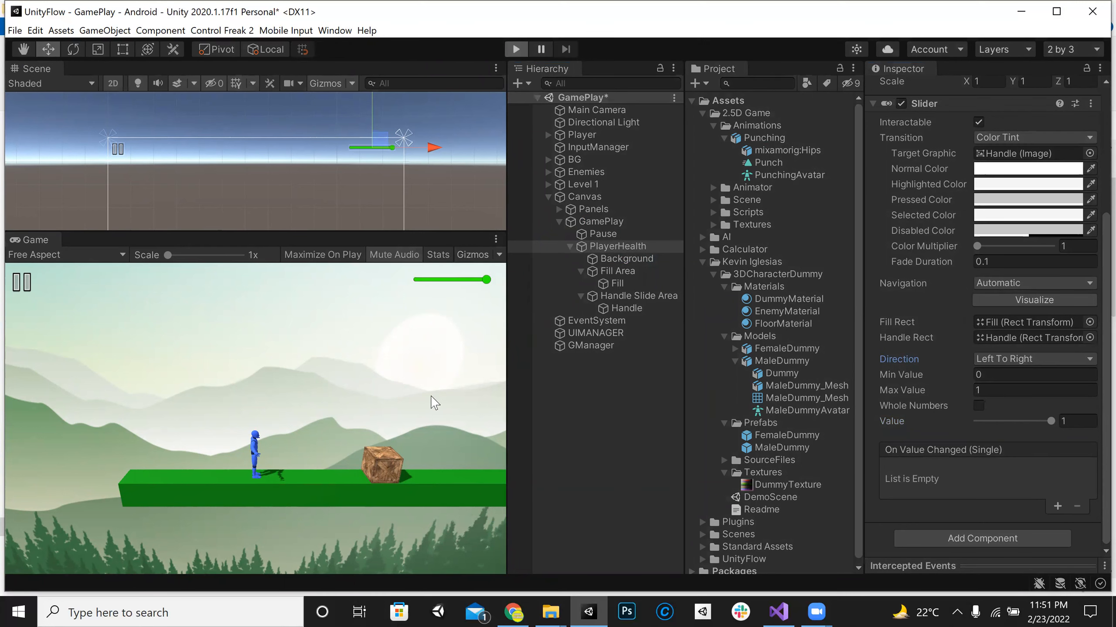
pyautogui.moveTo(480, 281)
pyautogui.mouseDown()
pyautogui.moveTo(491, 279)
pyautogui.moveTo(439, 275)
pyautogui.moveTo(492, 279)
pyautogui.mouseUp()
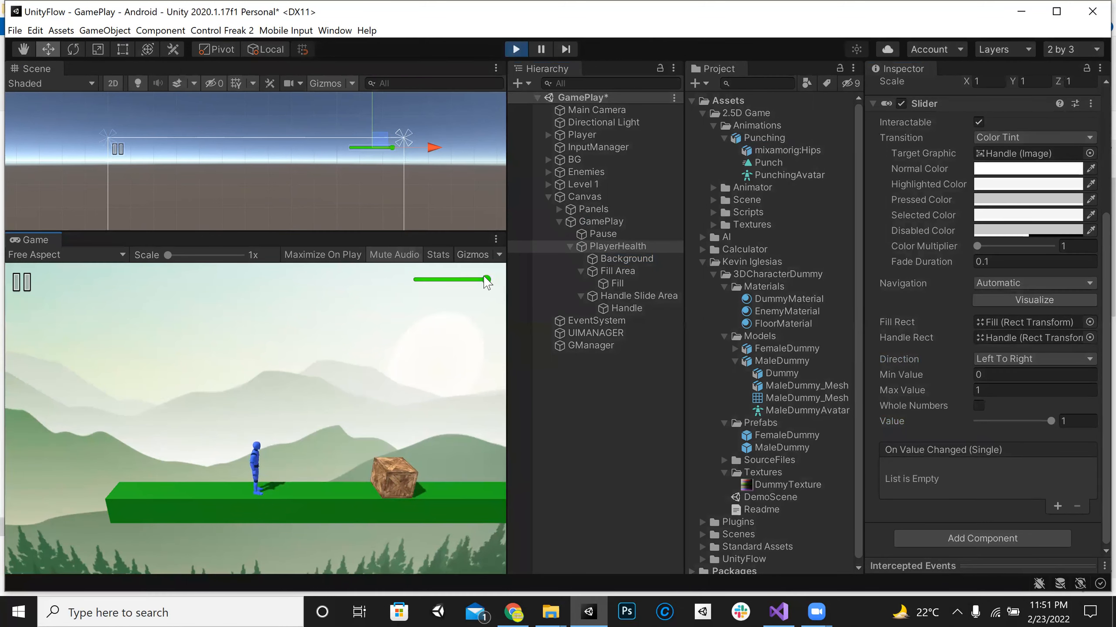
pyautogui.moveTo(481, 279)
pyautogui.mouseDown()
pyautogui.moveTo(457, 280)
pyautogui.moveTo(482, 280)
pyautogui.mouseUp()
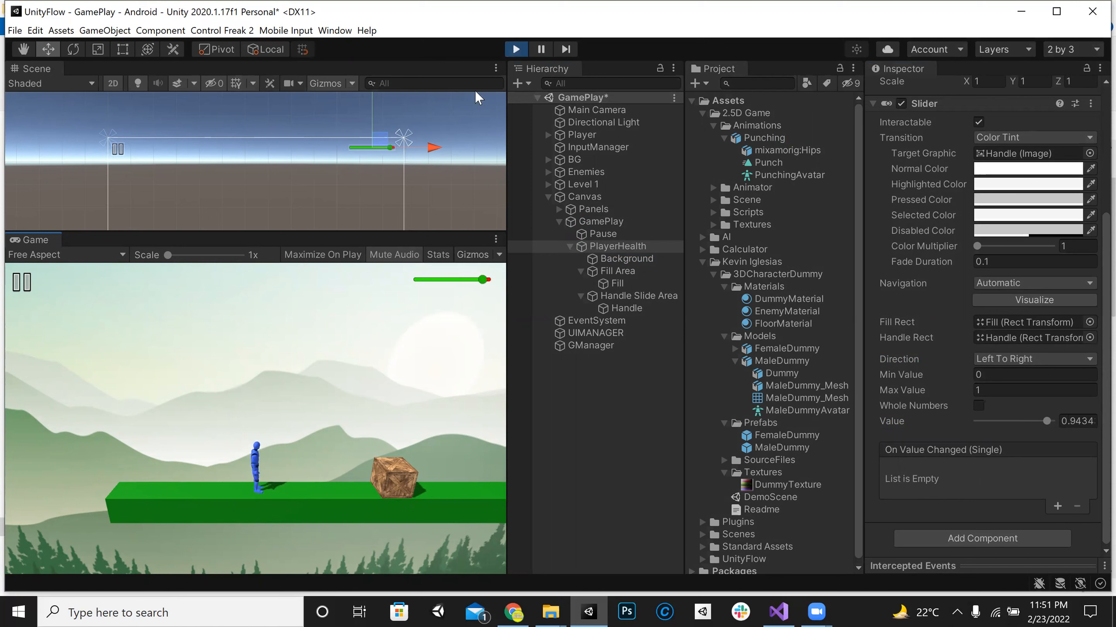
pyautogui.click(978, 122)
pyautogui.click(483, 279)
pyautogui.click(516, 49)
# Step: Turn off Interactable on the PlayerHealth slider and set its Transition to None
pyautogui.click(986, 137)
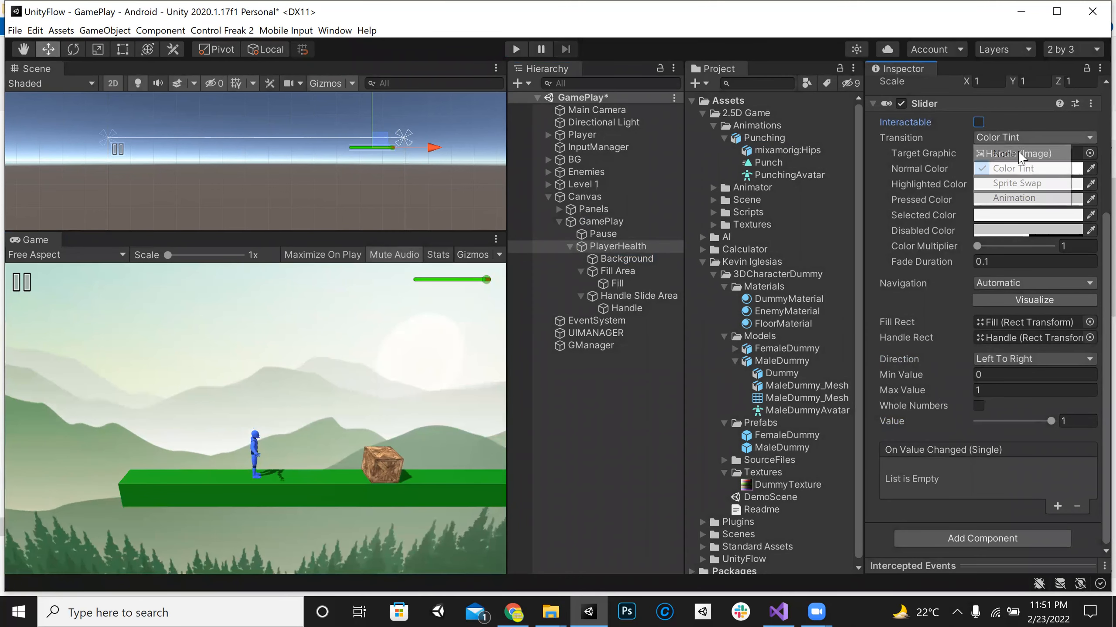
pyautogui.click(994, 152)
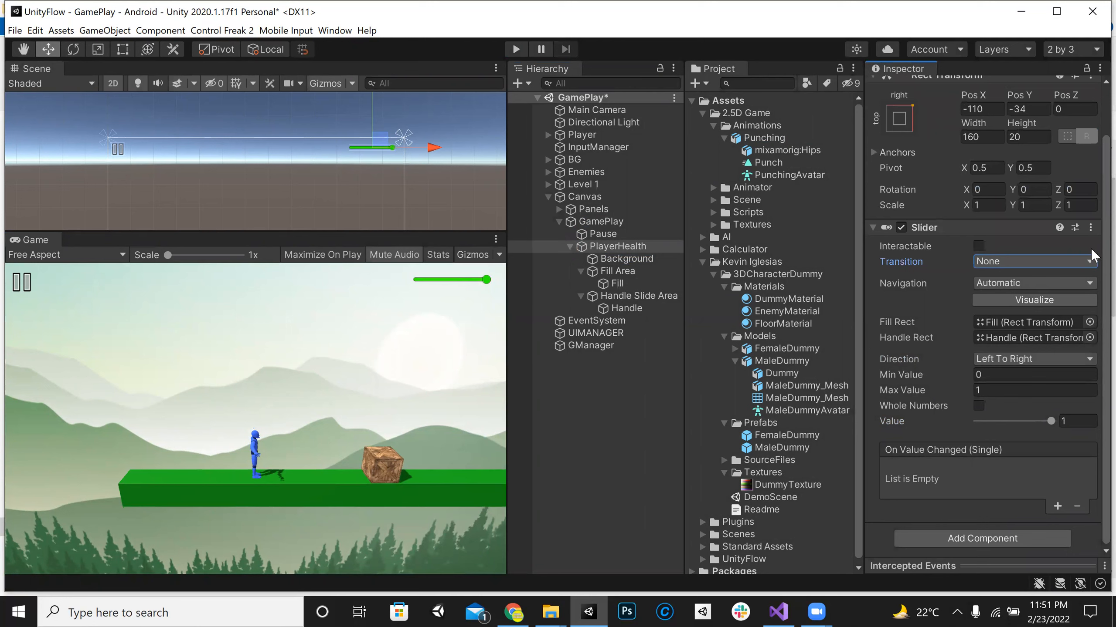
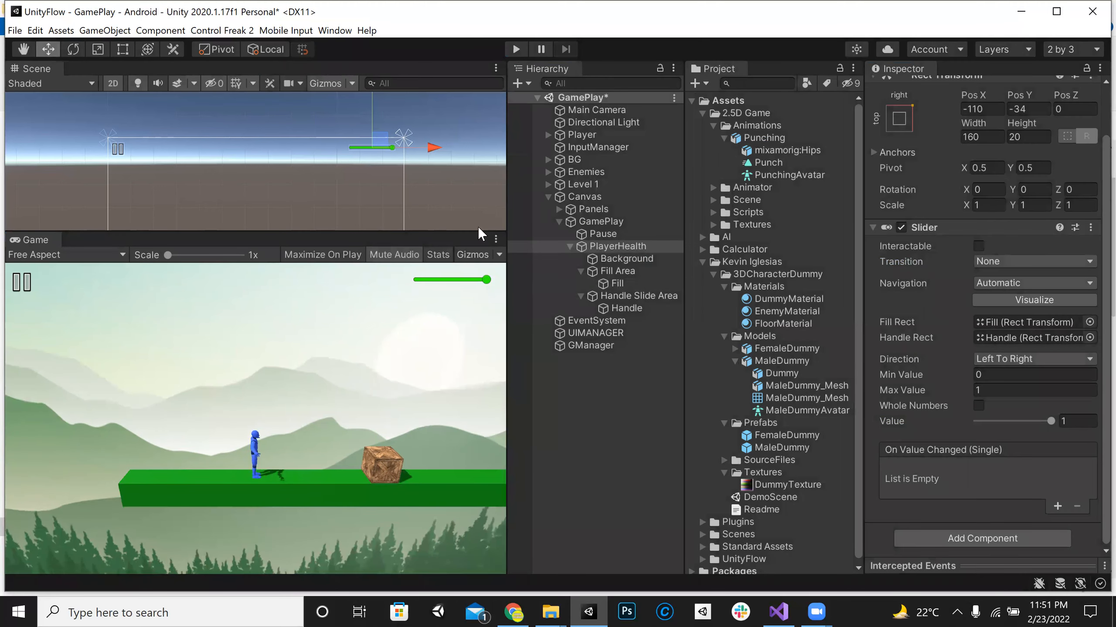
# Step: Select the Enemy inside the Enemies group and enlarge the Scene view around it
pyautogui.click(118, 85)
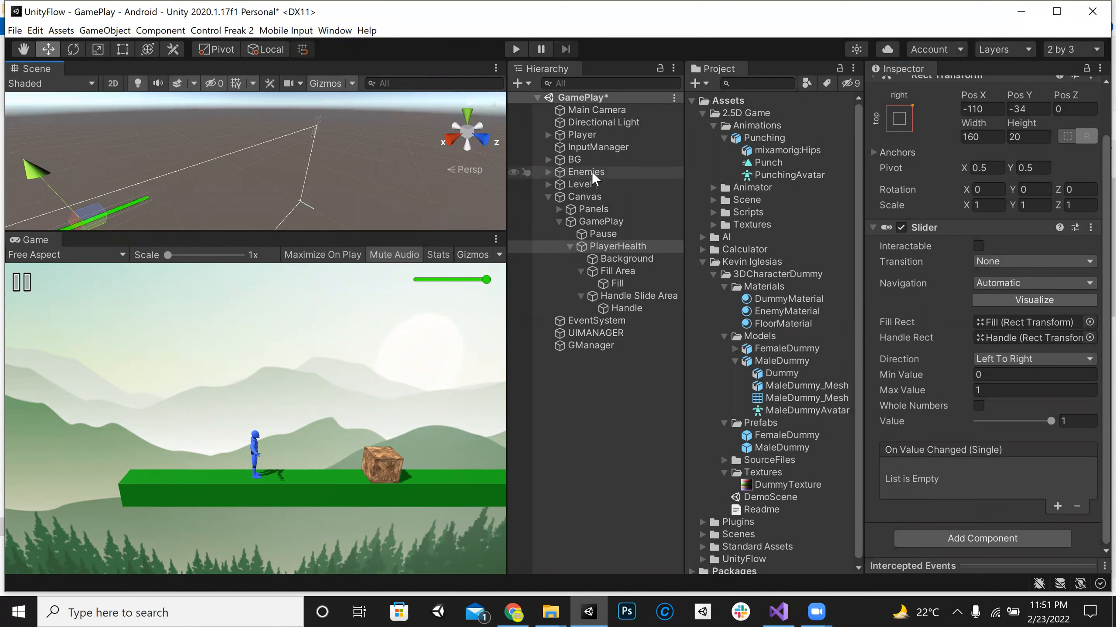
pyautogui.click(589, 173)
pyautogui.click(548, 172)
pyautogui.click(601, 184)
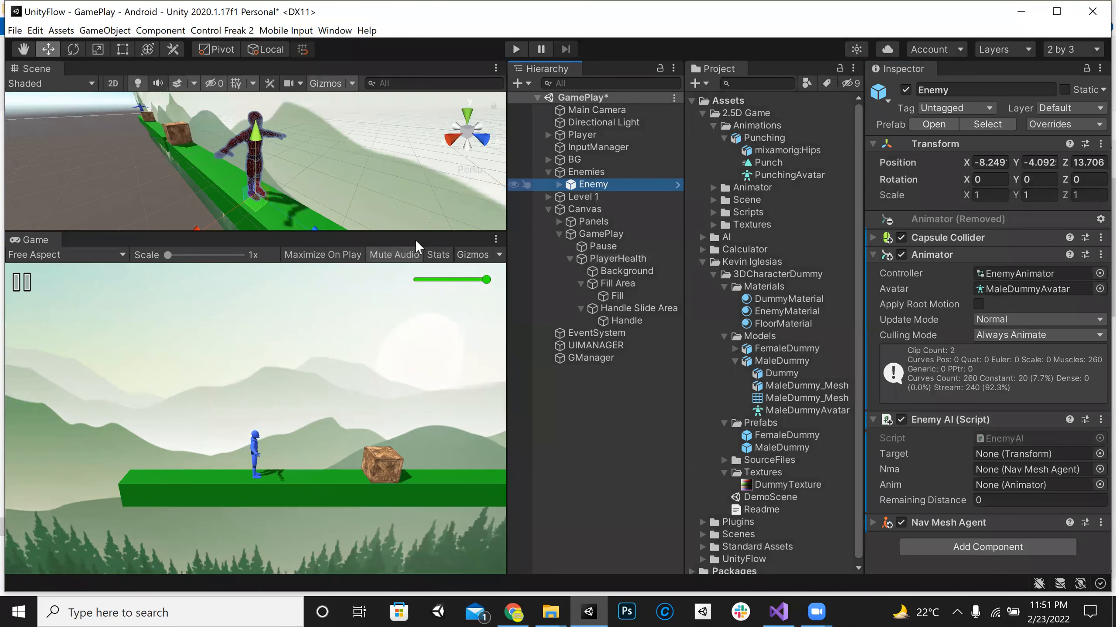
pyautogui.moveTo(430, 230); pyautogui.dragTo(446, 458)
pyautogui.moveTo(399, 376); pyautogui.dragTo(398, 394)
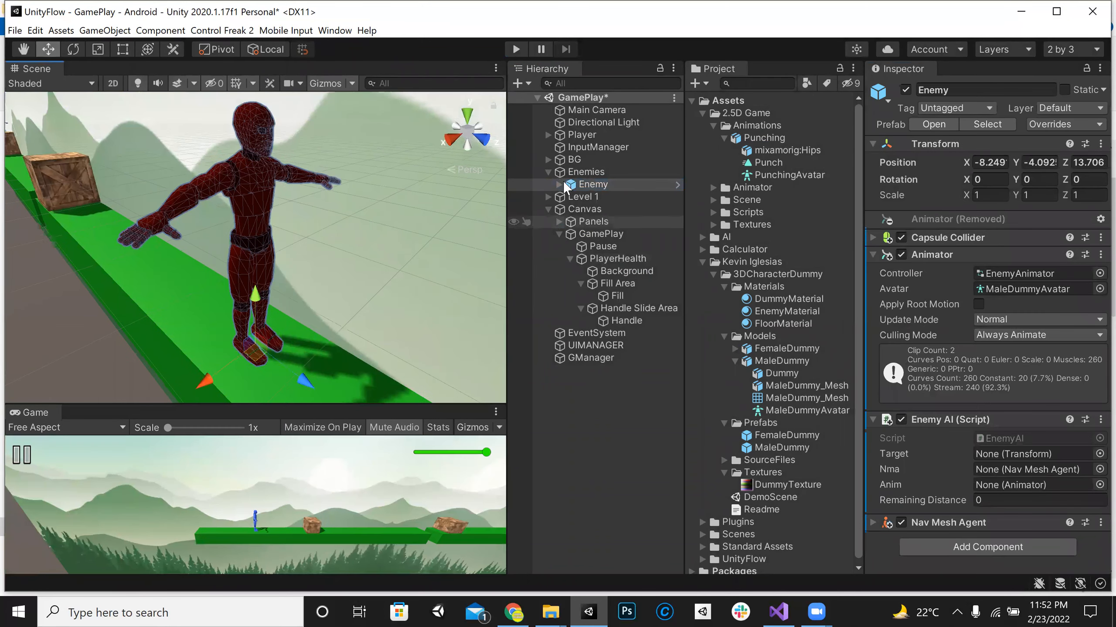
pyautogui.keyDown('alt'); pyautogui.moveTo(369, 293); pyautogui.dragTo(200, 227); pyautogui.keyUp('alt')
pyautogui.scroll(1, 201, 233)
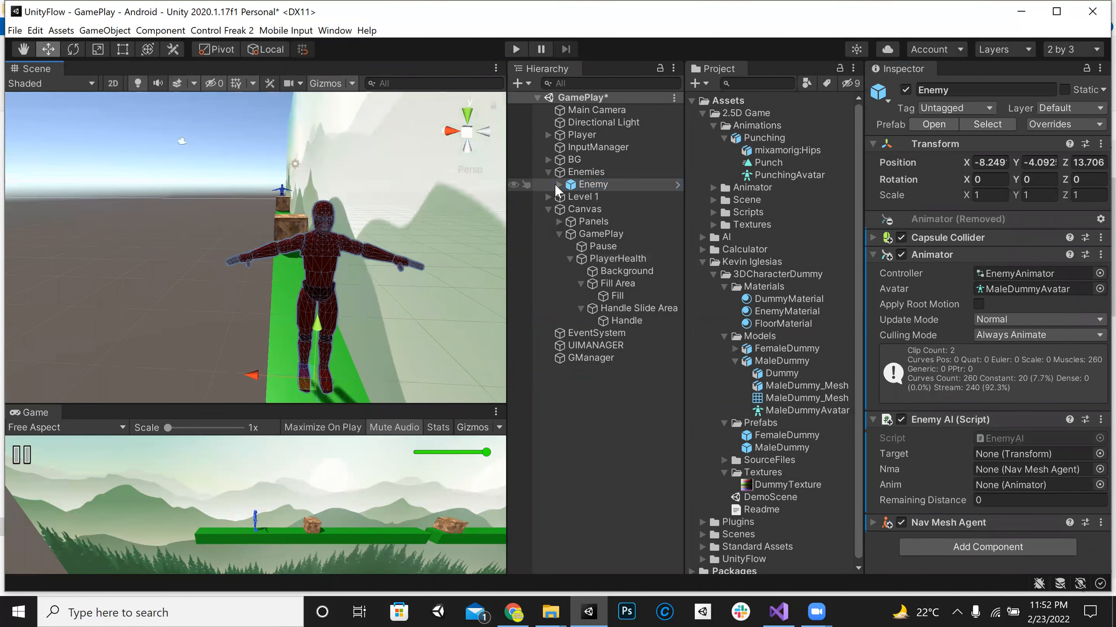
# Step: Add a cube as a child of Enemy and raise it above the enemy's head to about Y 2.46
pyautogui.click(558, 184)
pyautogui.click(558, 185)
pyautogui.click(559, 184)
pyautogui.rightClick(582, 180)
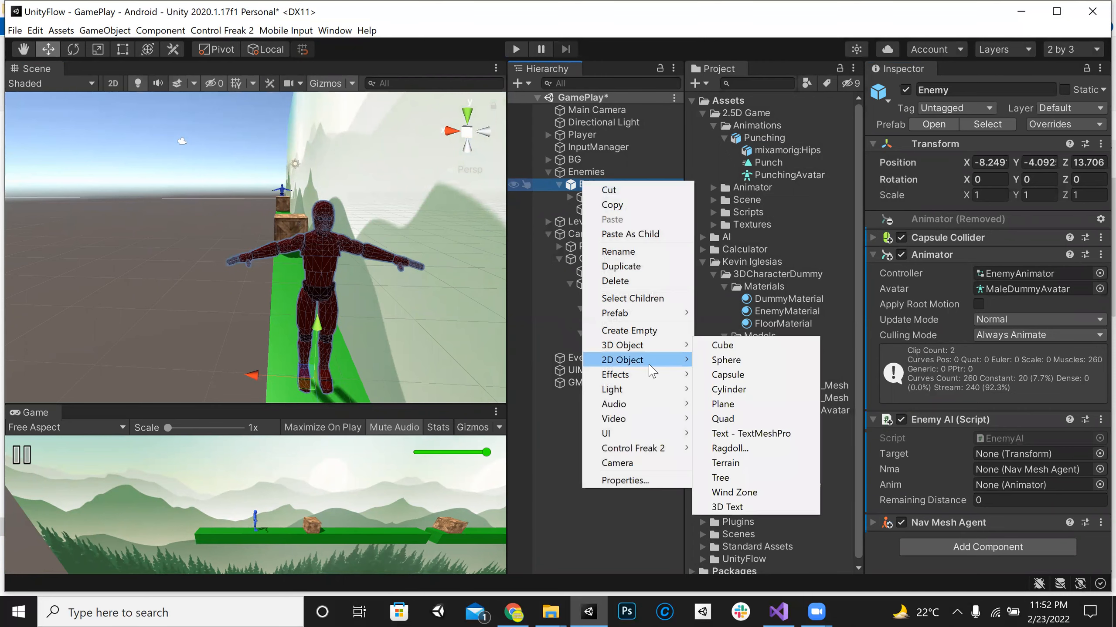
pyautogui.click(723, 345)
pyautogui.moveTo(326, 327); pyautogui.dragTo(333, 140)
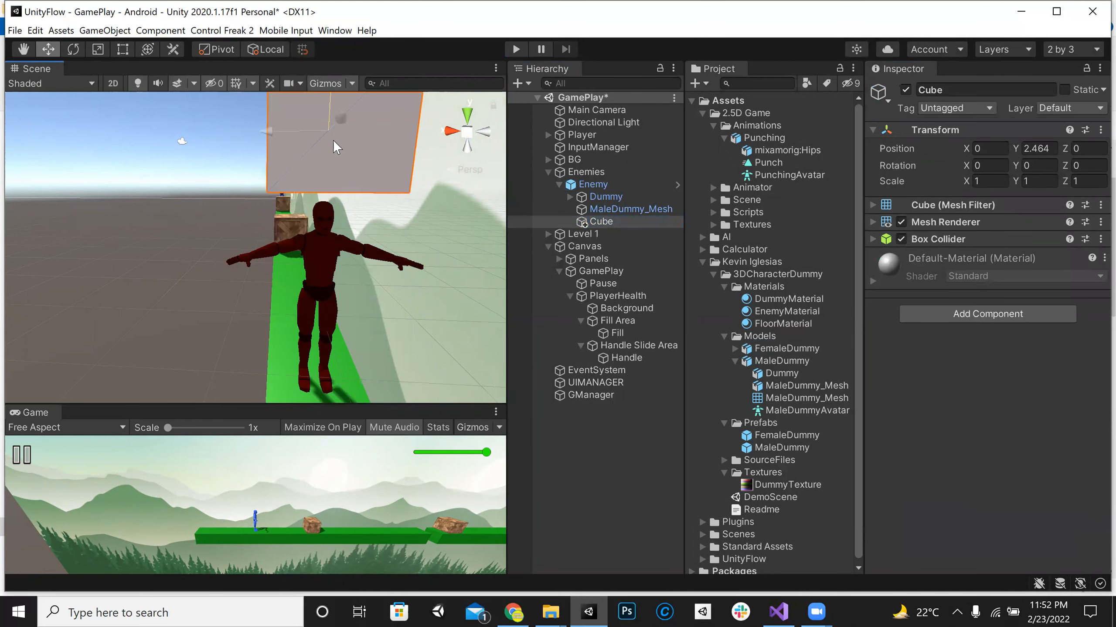
# Step: Resize the cube into a thin bar with Y scale about 0.2 and Z scale about 0.13, lowered to about Y 2.09
pyautogui.keyDown('alt'); pyautogui.moveTo(349, 215); pyautogui.dragTo(299, 208); pyautogui.keyUp('alt')
pyautogui.press('t')
pyautogui.keyDown('alt'); pyautogui.moveTo(345, 250); pyautogui.dragTo(266, 227); pyautogui.keyUp('alt')
pyautogui.click(48, 49)
pyautogui.moveTo(258, 175); pyautogui.dragTo(466, 242)
pyautogui.click(598, 221)
pyautogui.scroll(-5, 146, 301)
pyautogui.keyDown('alt'); pyautogui.moveTo(146, 302); pyautogui.dragTo(65, 255); pyautogui.keyUp('alt')
pyautogui.keyDown('alt'); pyautogui.moveTo(250, 254); pyautogui.dragTo(212, 241); pyautogui.keyUp('alt')
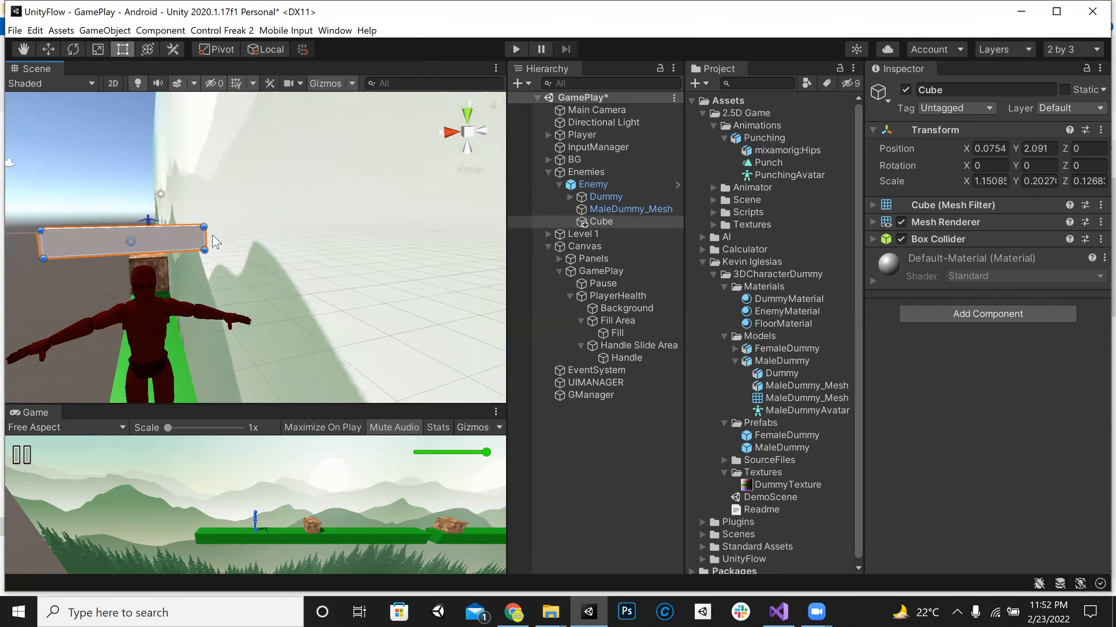
pyautogui.hotkey('ctrl', 'z')
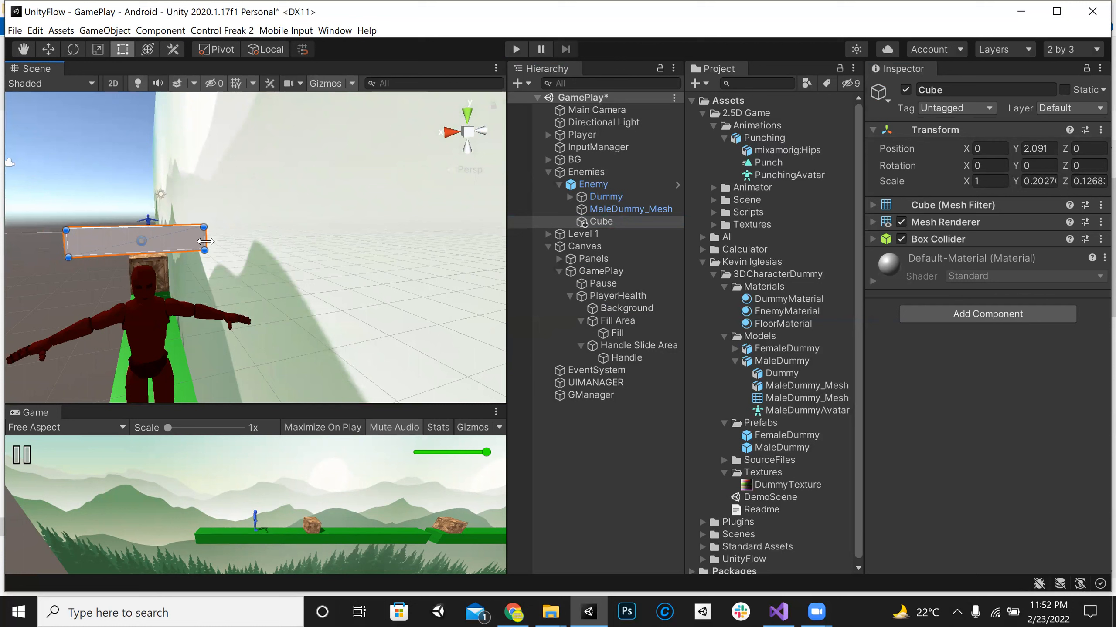
# Step: Widen the bar evenly to an X scale of about 1.18 and set its Y position to 2.1
pyautogui.moveTo(160, 251); pyautogui.dragTo(222, 191)
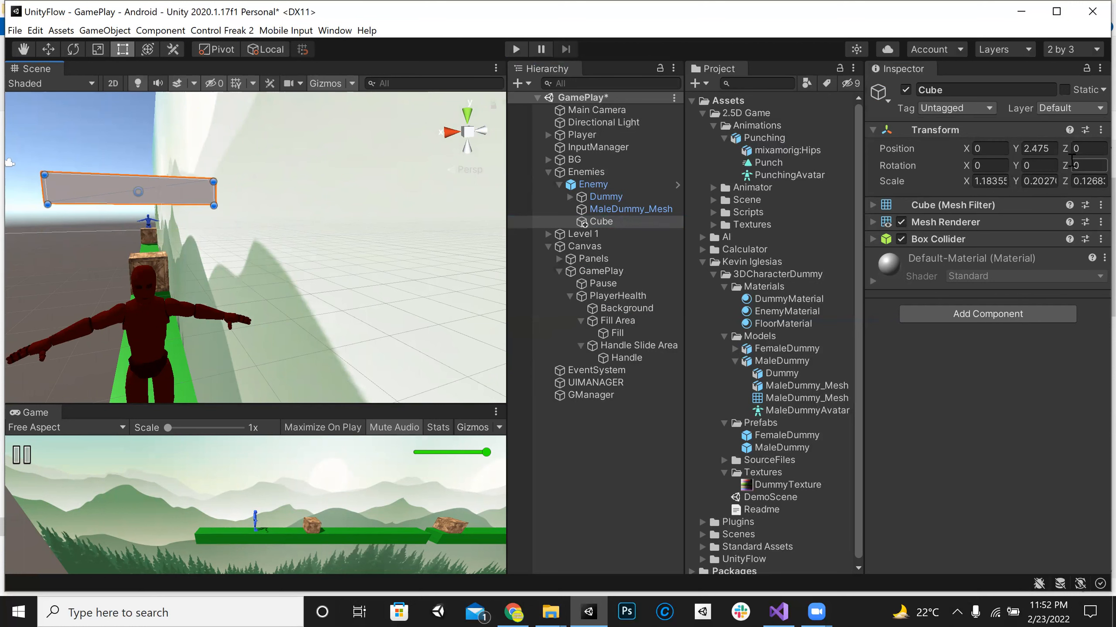
pyautogui.click(1048, 148)
pyautogui.write('2.5')
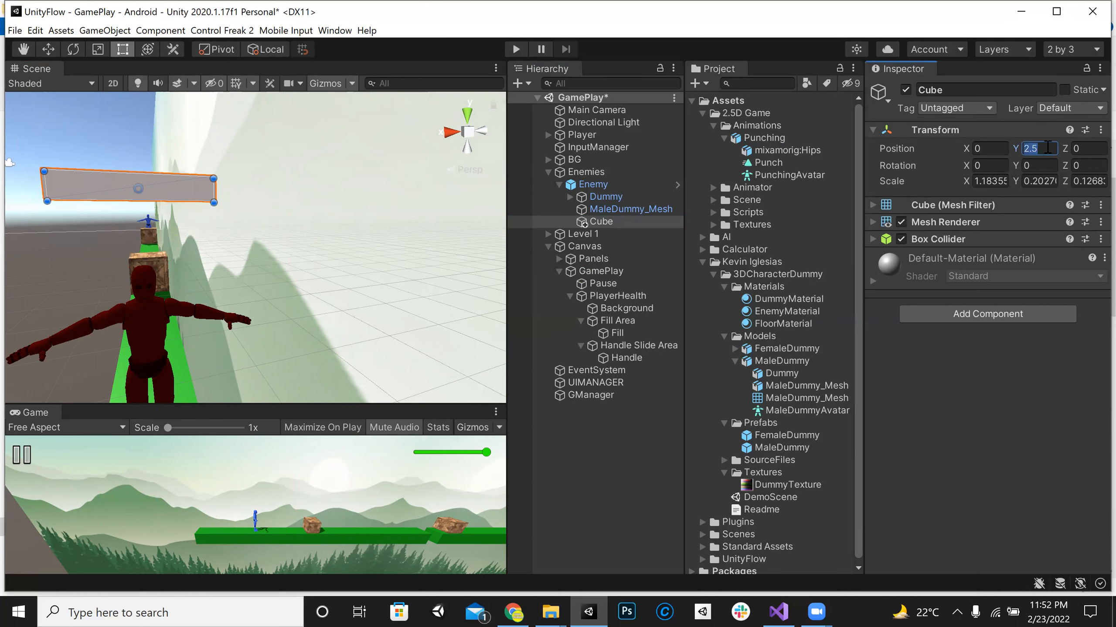
pyautogui.write('2.1')
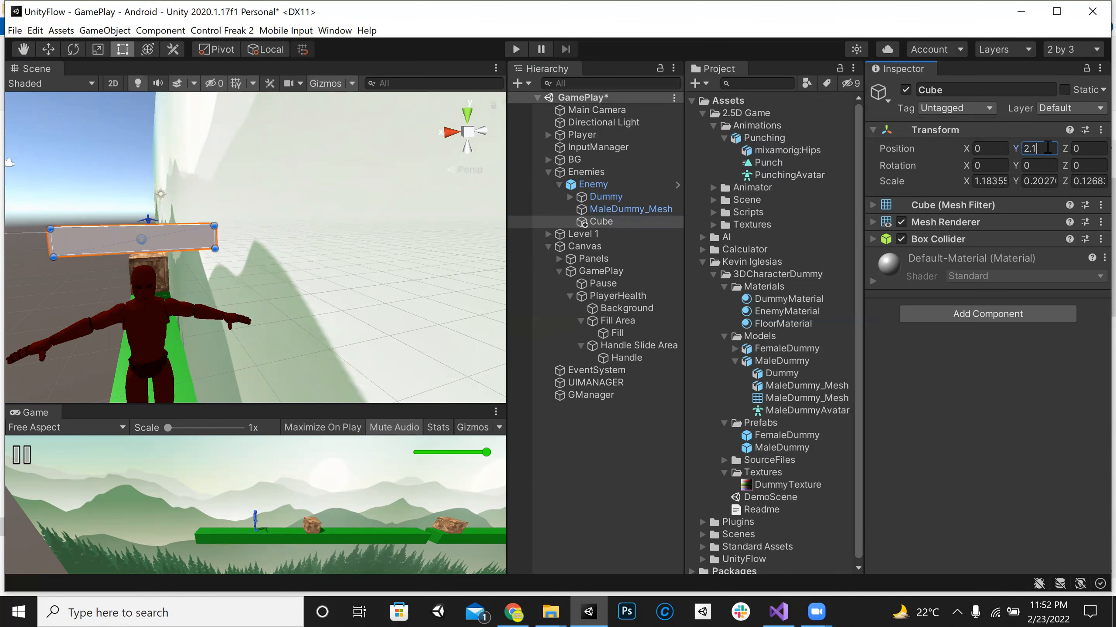
# Step: Rename the Cube bar above the enemy's head to HealthBG
pyautogui.click(617, 222)
pyautogui.keyDown('alt'); pyautogui.moveTo(232, 274); pyautogui.dragTo(266, 264); pyautogui.keyUp('alt')
pyautogui.click(612, 220)
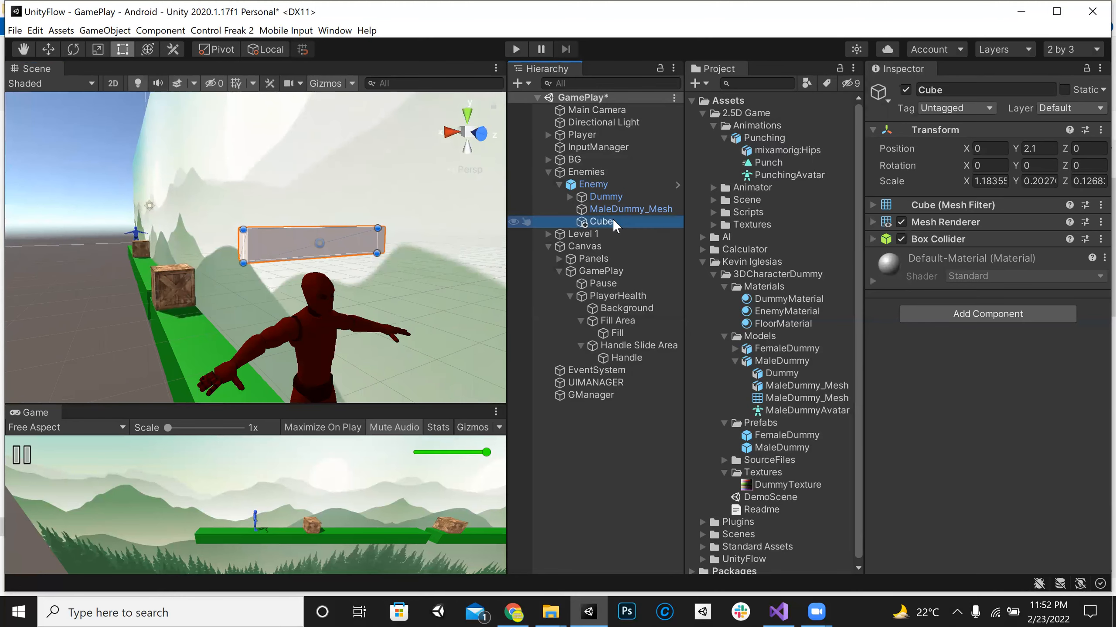
pyautogui.keyDown('alt'); pyautogui.moveTo(393, 194); pyautogui.dragTo(315, 196); pyautogui.keyUp('alt')
pyautogui.scroll(5, 301, 284)
pyautogui.scroll(-4, 315, 195)
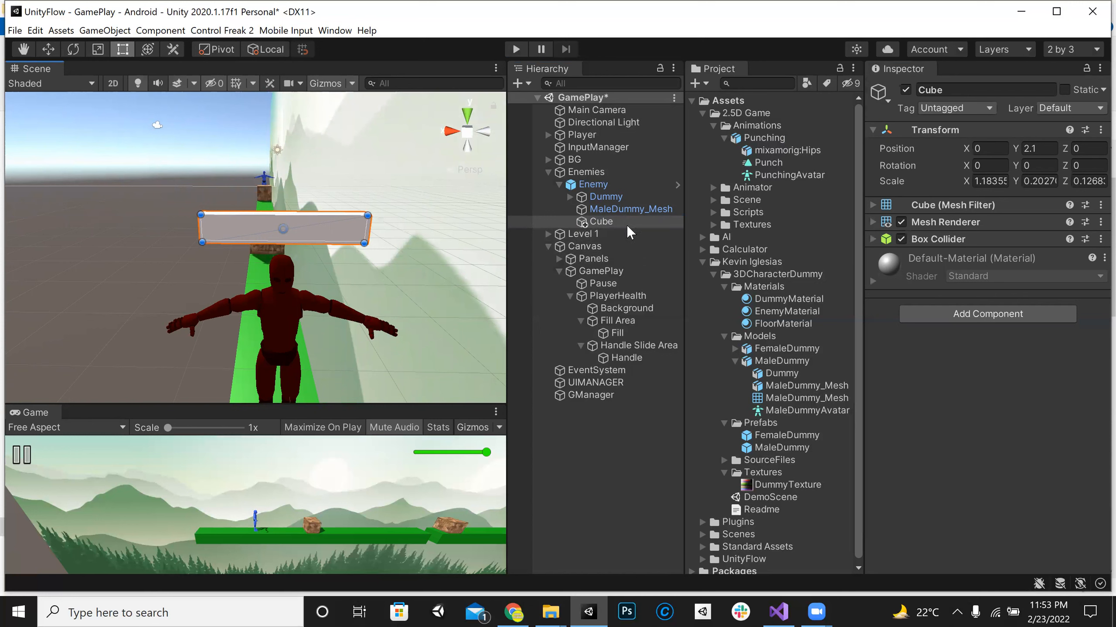
pyautogui.write('HealthBG')
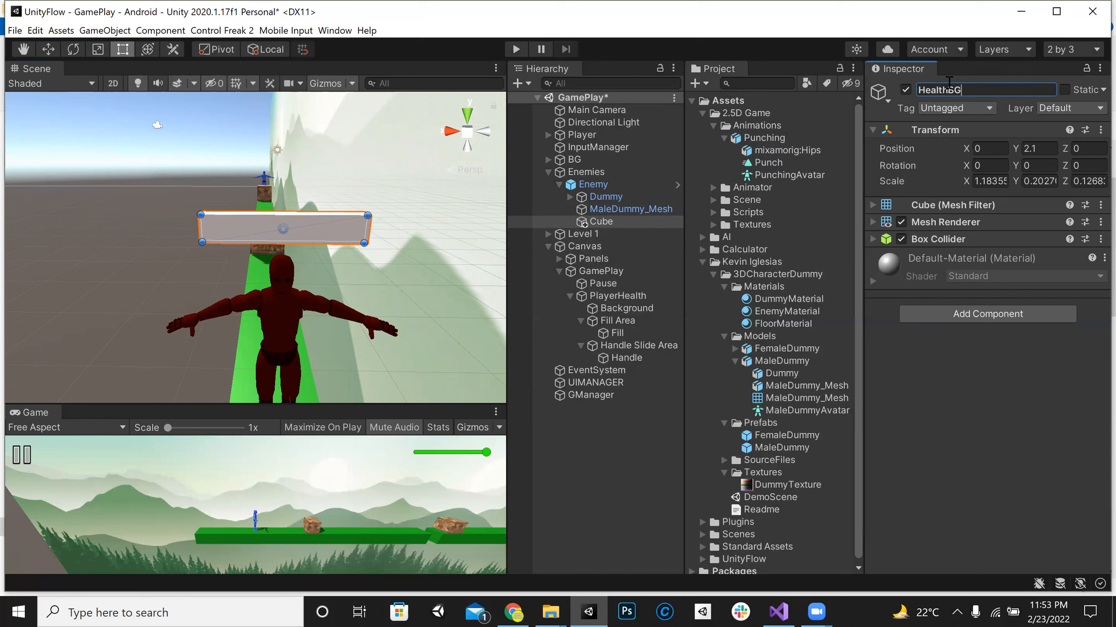
# Step: Assign the Red material to HealthBG in its Mesh Renderer
pyautogui.click(994, 222)
pyautogui.click(1098, 272)
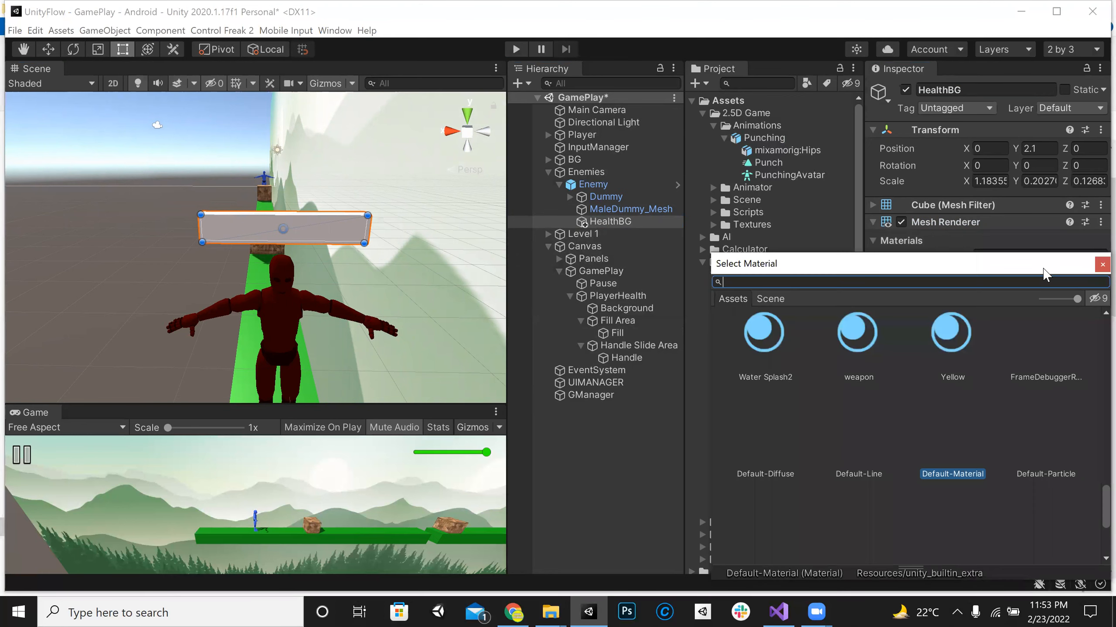
pyautogui.write('red')
pyautogui.click(844, 354)
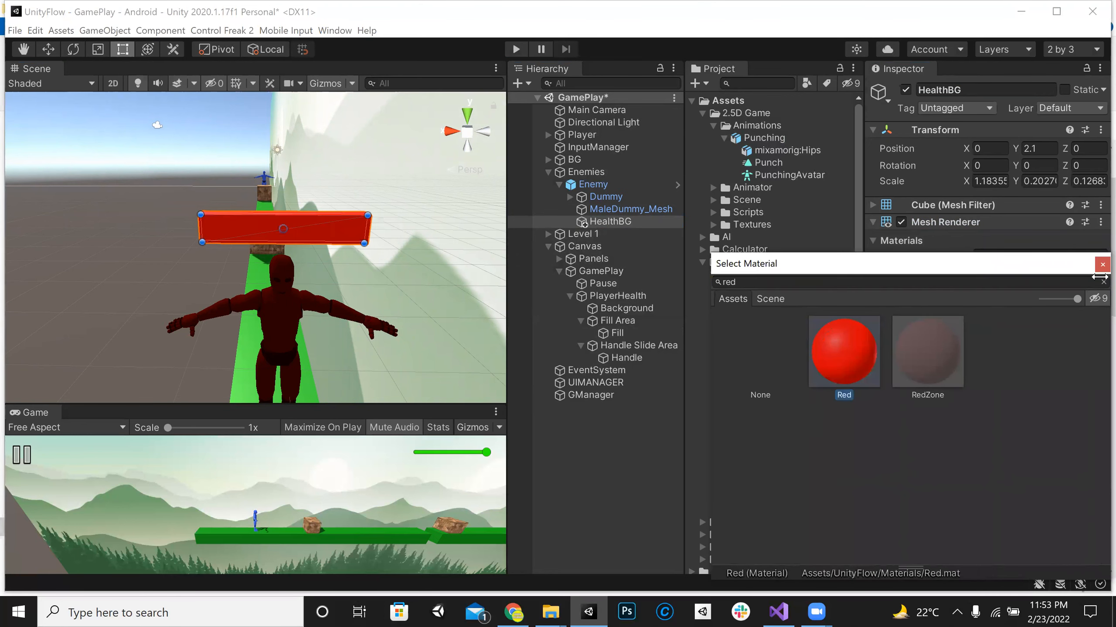
pyautogui.click(1101, 264)
# Step: Duplicate HealthBG, nest the copy under the original, and assign the Green material to the copy
pyautogui.click(605, 221)
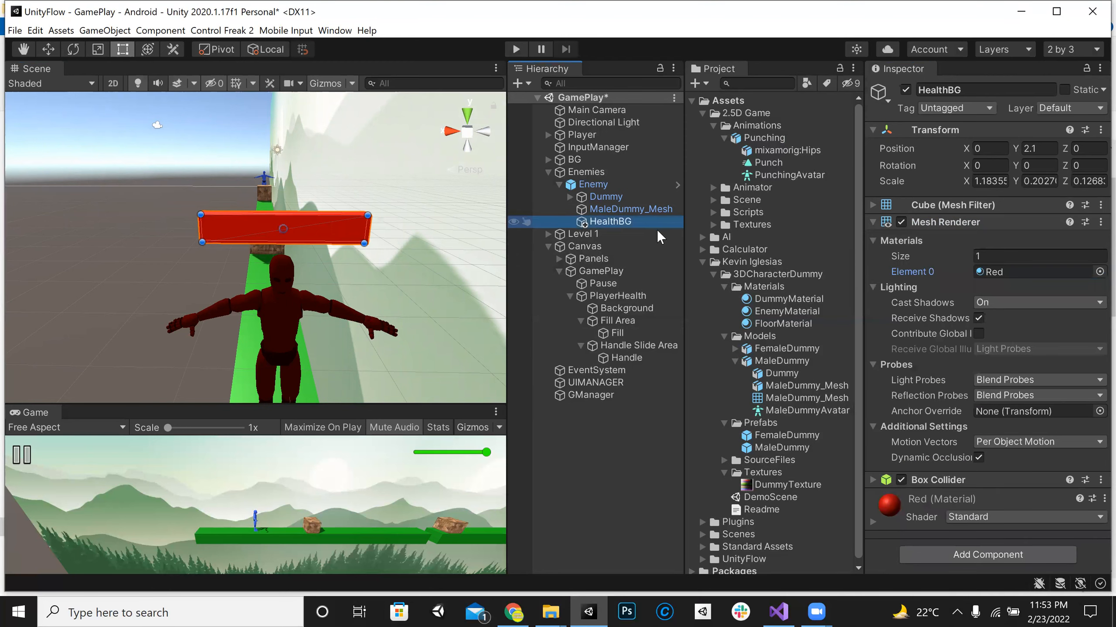
pyautogui.click(635, 211)
pyautogui.click(634, 217)
pyautogui.hotkey('ctrl', 'd')
pyautogui.moveTo(620, 237); pyautogui.dragTo(634, 218)
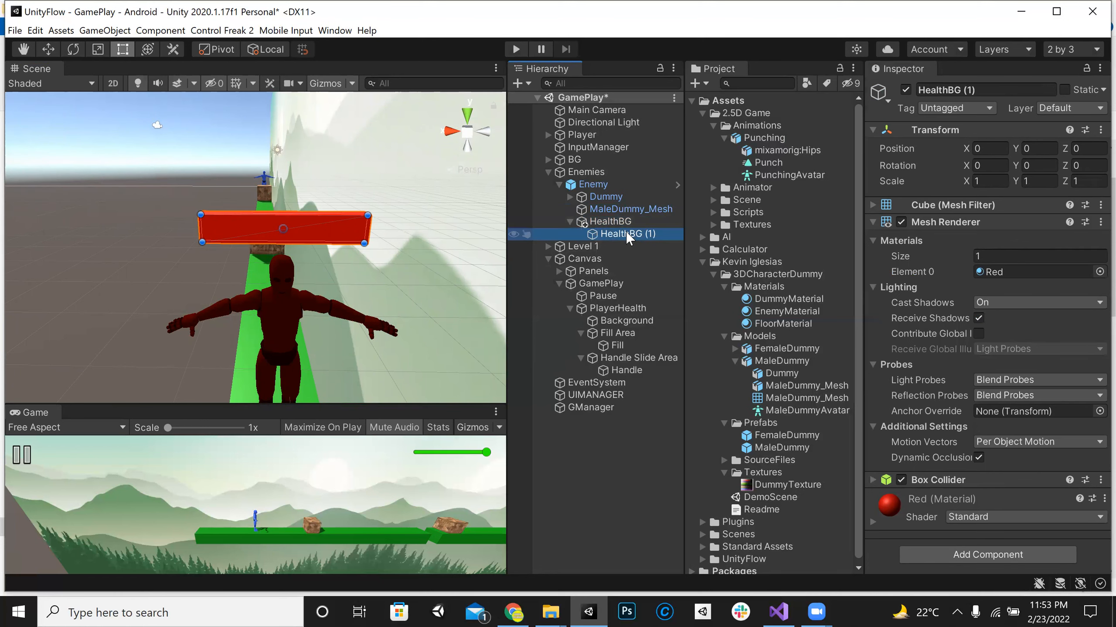
pyautogui.click(1098, 272)
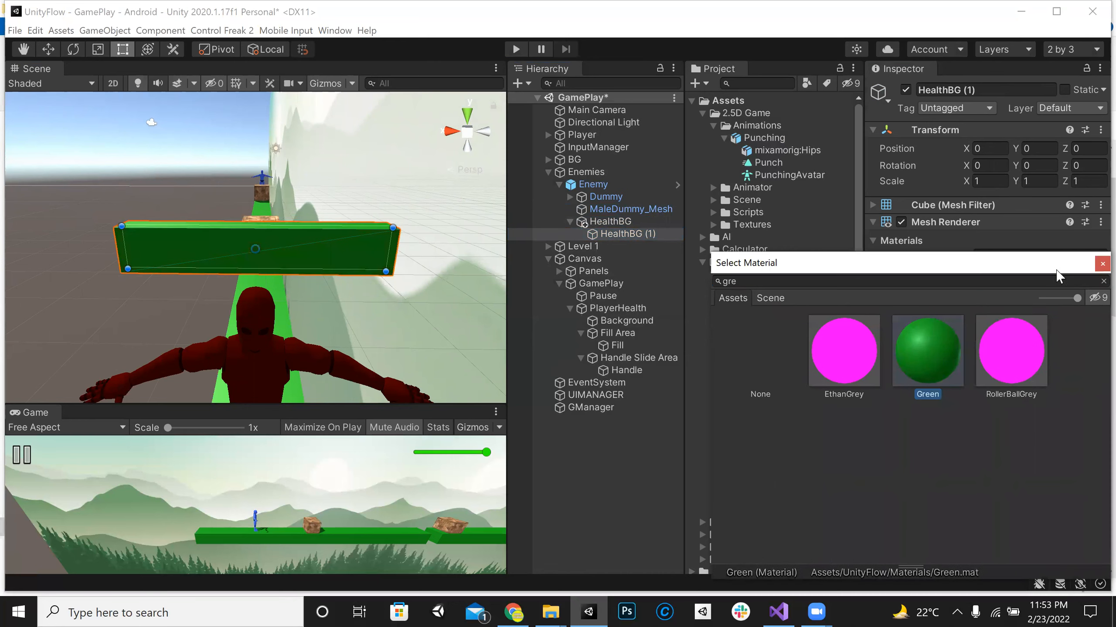
pyautogui.click(1094, 264)
# Step: Enlarge the green copy slightly past the red bar, to a scale of about 1.01, 1.02 and 1.09
pyautogui.moveTo(467, 344); pyautogui.dragTo(405, 224, button='right')
pyautogui.moveTo(404, 224); pyautogui.dragTo(404, 224)
pyautogui.moveTo(317, 217); pyautogui.dragTo(243, 187, button='right')
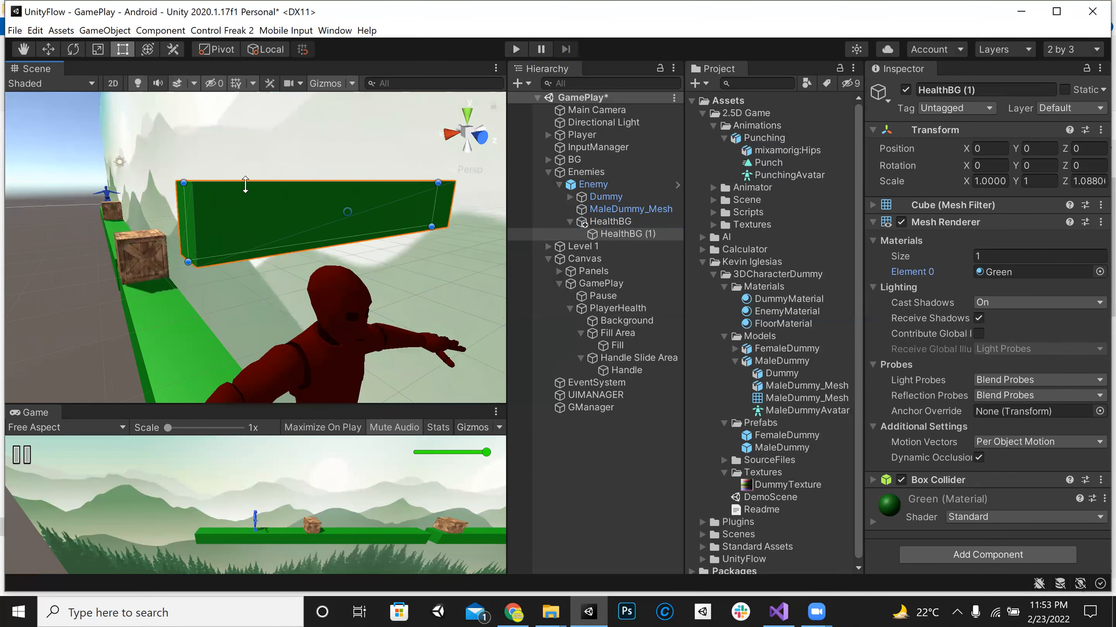
pyautogui.moveTo(245, 185); pyautogui.dragTo(246, 184)
pyautogui.moveTo(204, 216); pyautogui.dragTo(231, 206, button='right')
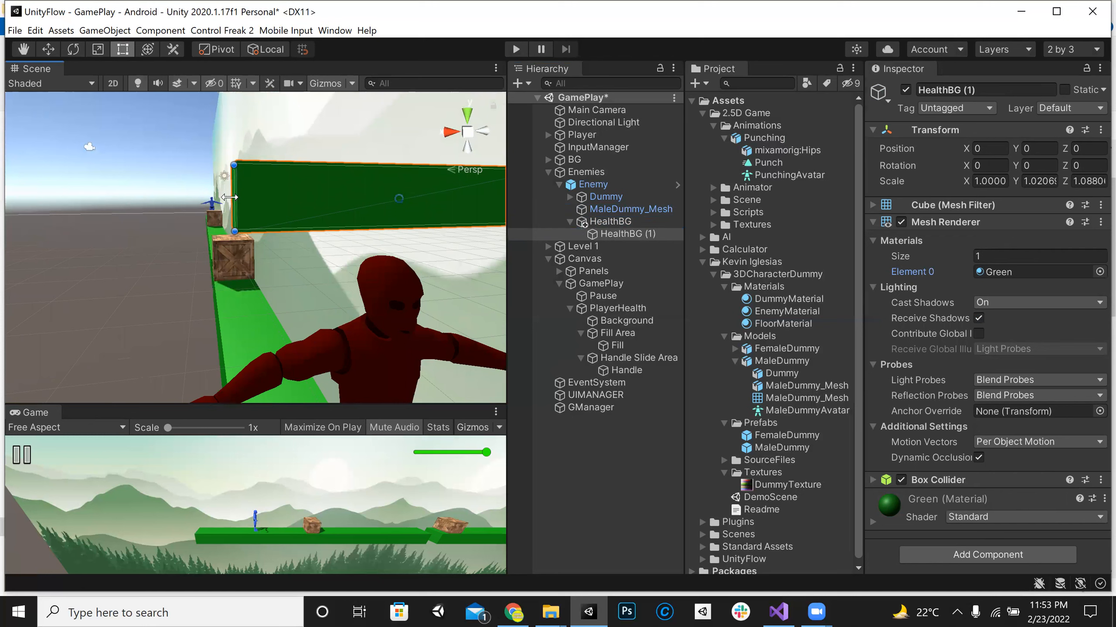
pyautogui.moveTo(228, 197); pyautogui.dragTo(225, 198)
pyautogui.moveTo(224, 199)
pyautogui.mouseDown(button='right')
pyautogui.moveTo(211, 173)
pyautogui.moveTo(308, 229)
pyautogui.moveTo(299, 239)
pyautogui.moveTo(243, 237)
pyautogui.moveTo(300, 165)
pyautogui.mouseUp(button='right')
# Step: Create an empty child of HealthBG, place it before the green copy in the hierarchy, and name it Pivot
pyautogui.click(636, 221)
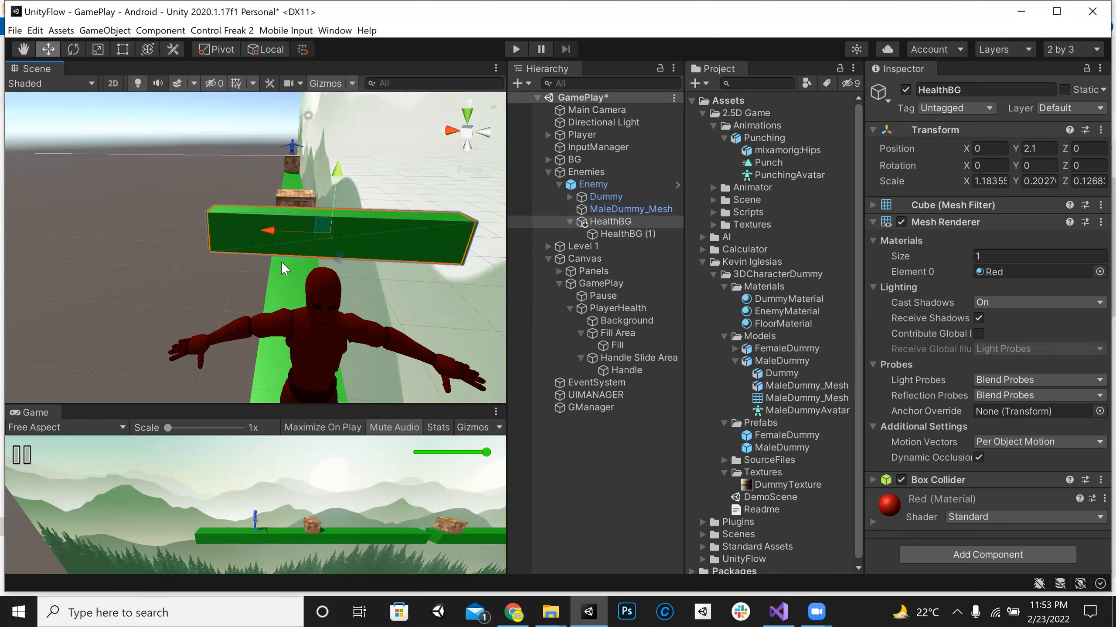
pyautogui.click(627, 222)
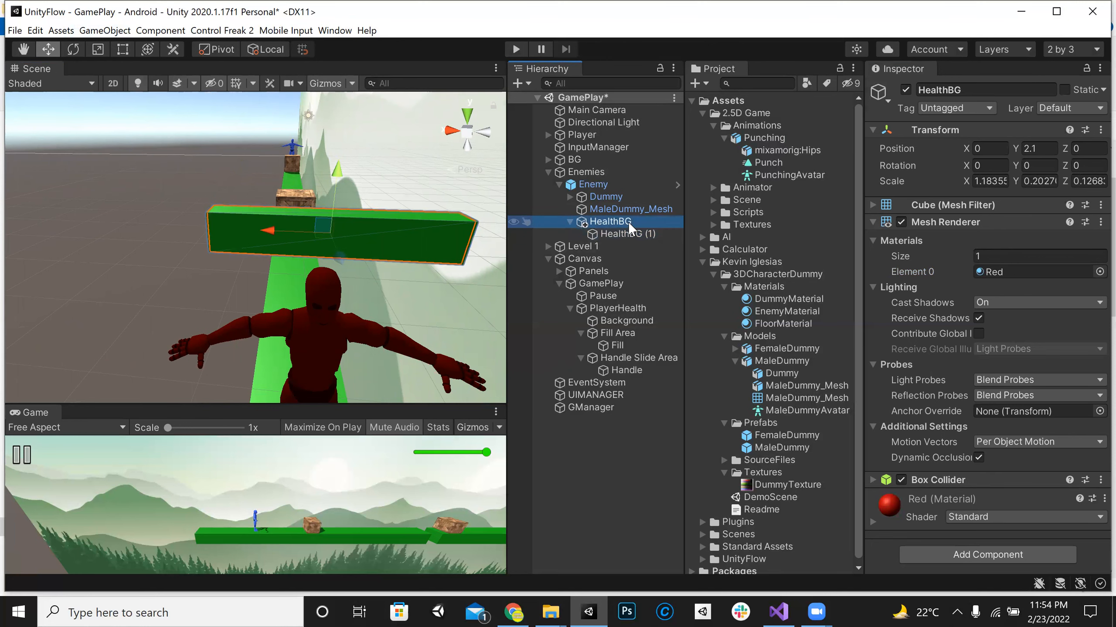
pyautogui.rightClick(627, 222)
pyautogui.moveTo(689, 386)
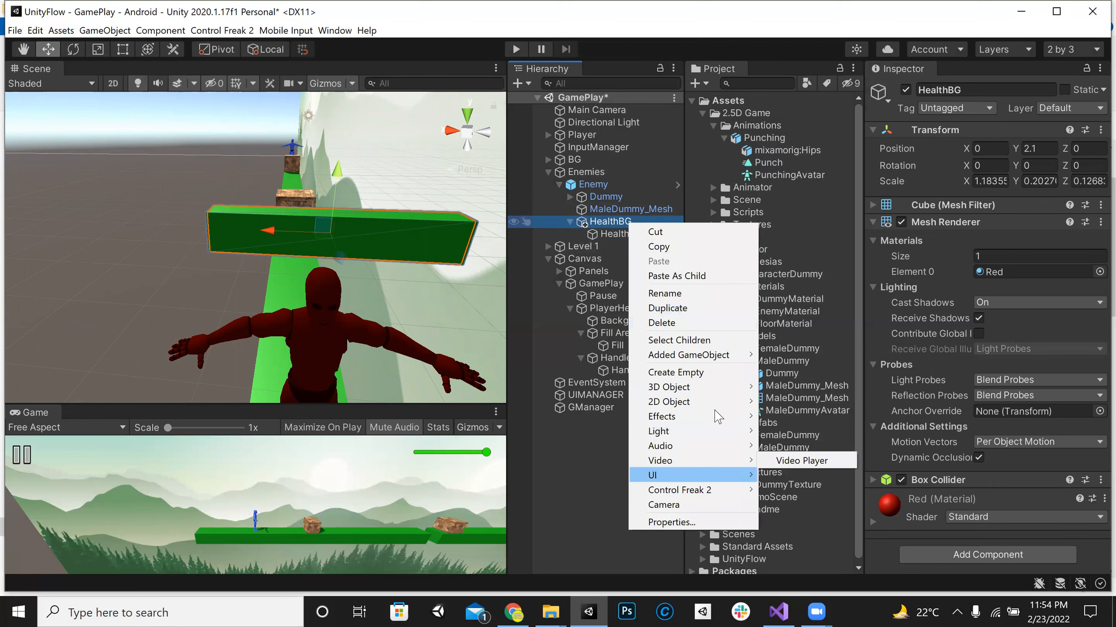
pyautogui.click(675, 372)
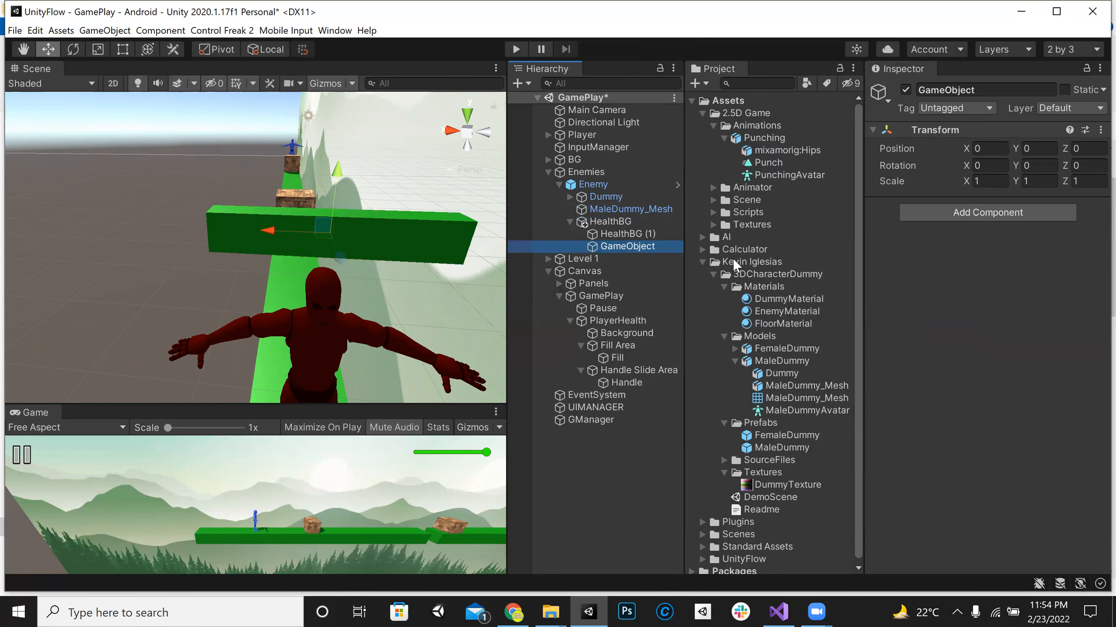
pyautogui.moveTo(624, 246); pyautogui.dragTo(632, 228)
pyautogui.click(993, 92)
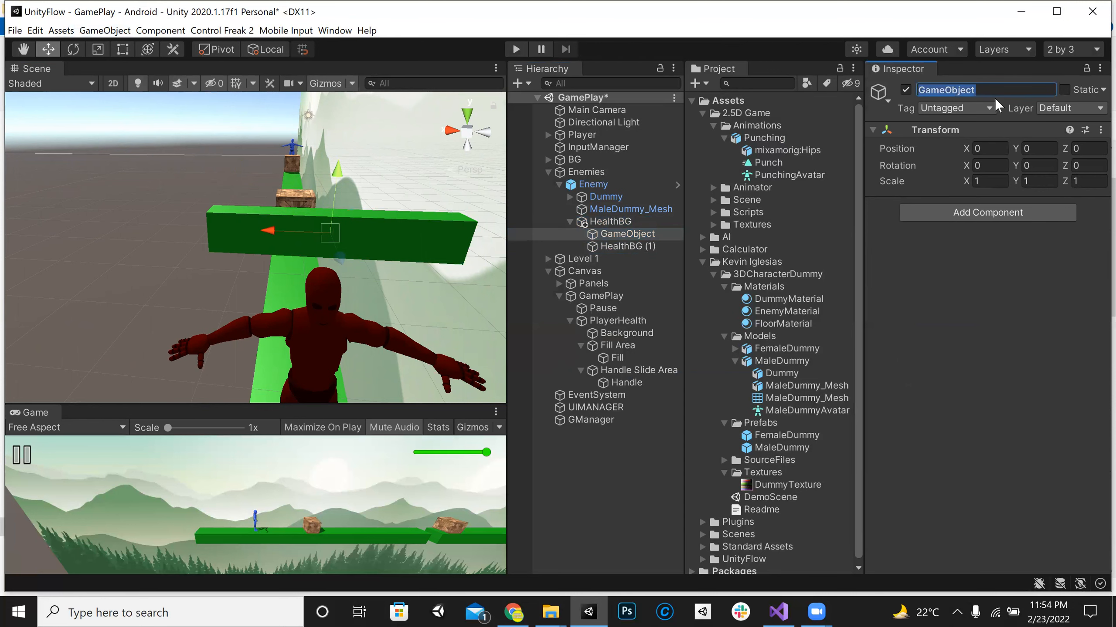
pyautogui.write('Pivot')
pyautogui.press('Return')
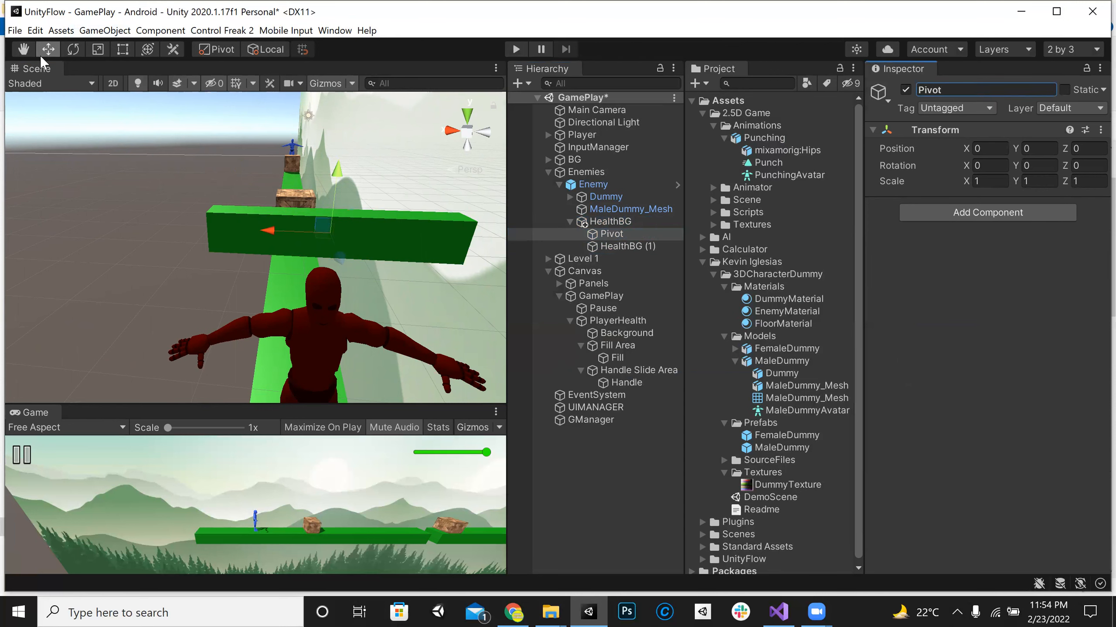
# Step: Rename the green copy, HealthBG (1), to Green
pyautogui.click(609, 236)
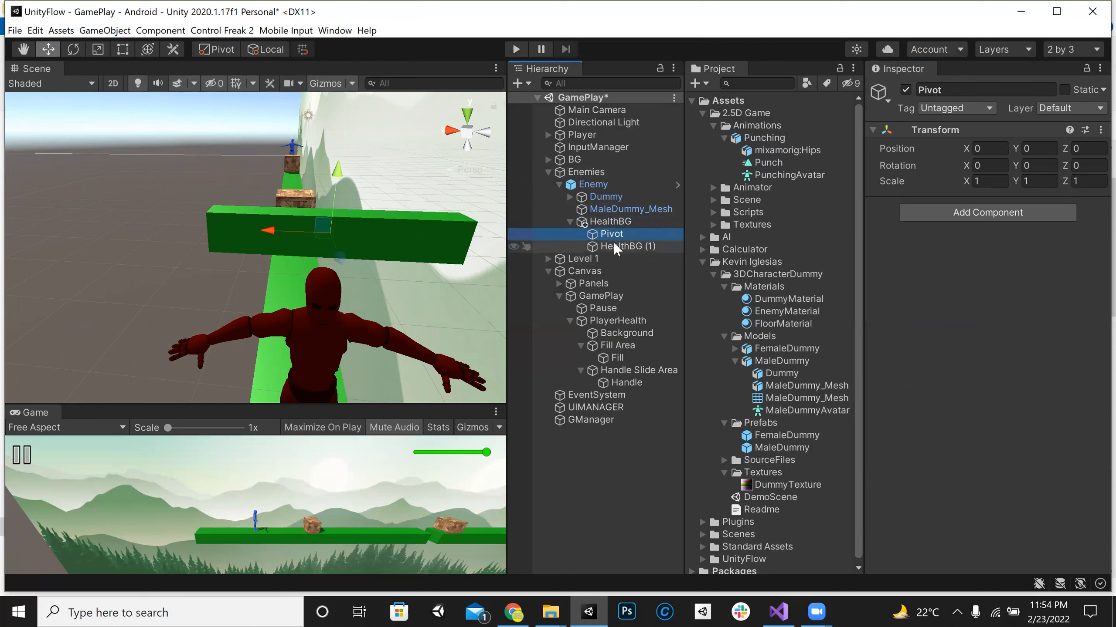
pyautogui.click(615, 248)
pyautogui.click(615, 234)
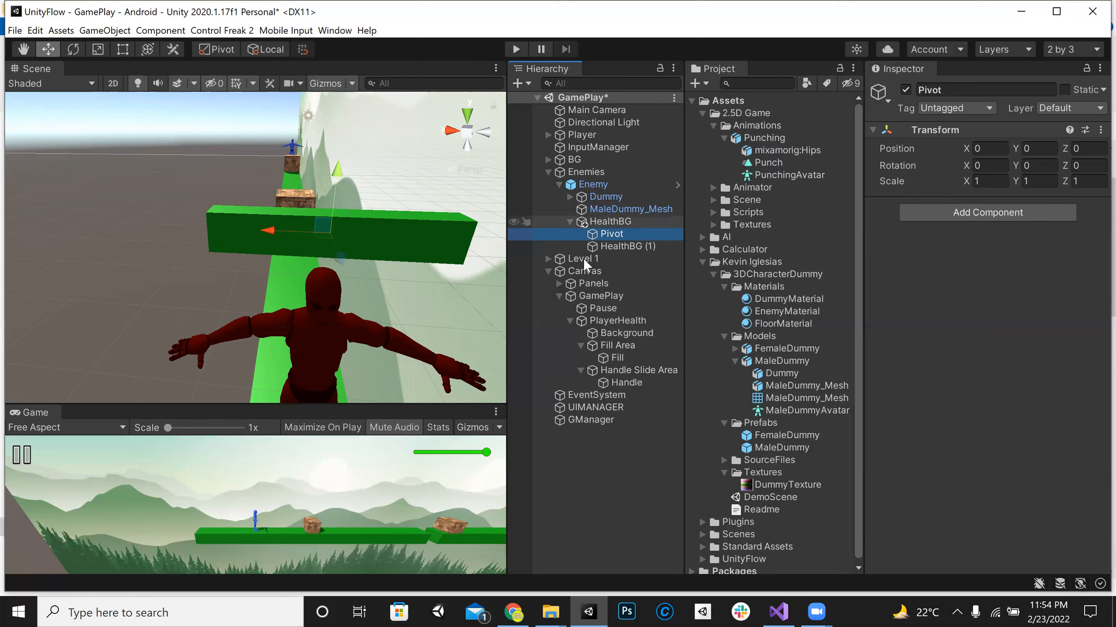
pyautogui.click(615, 246)
pyautogui.click(620, 238)
pyautogui.click(618, 245)
pyautogui.click(984, 90)
pyautogui.write('Green')
pyautogui.press('Return')
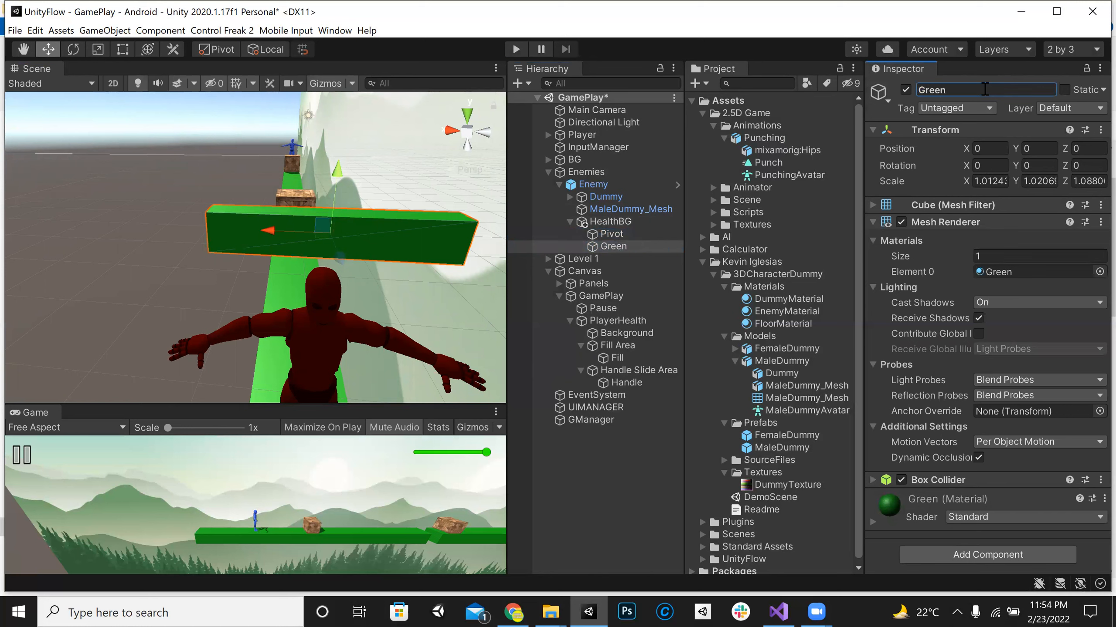
# Step: Nest Green under Pivot, try changing Pivot's X scale, and undo the scale change
pyautogui.moveTo(621, 247); pyautogui.dragTo(611, 237)
pyautogui.click(611, 235)
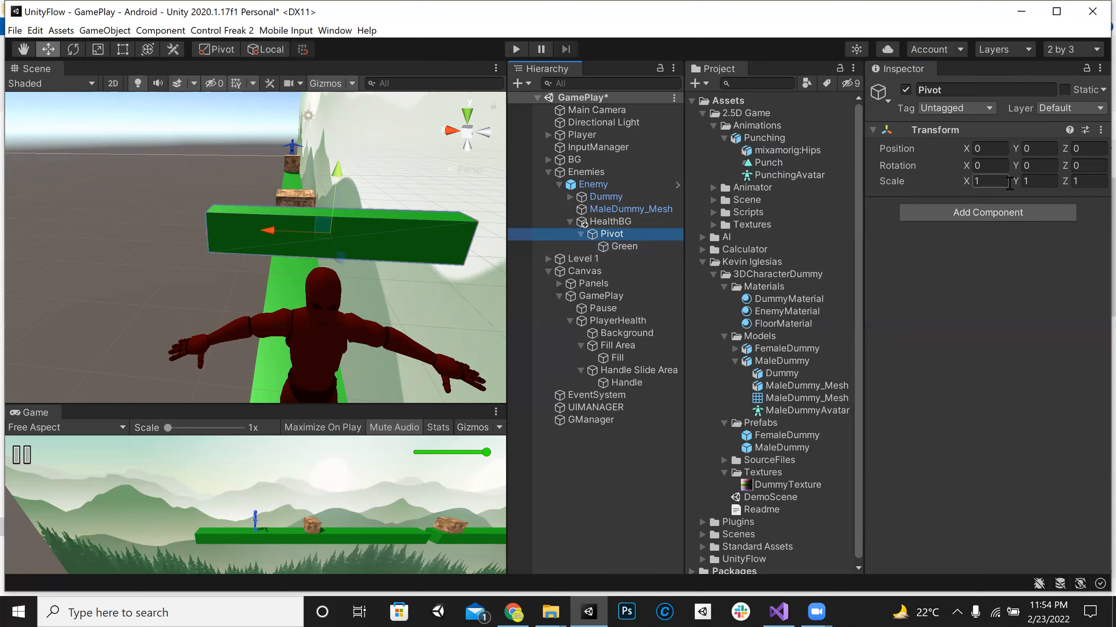
pyautogui.moveTo(963, 183); pyautogui.dragTo(945, 183)
pyautogui.hotkey('ctrl', 'z')
# Step: Move Green back out of Pivot and try shifting Pivot along X to about 0.44, at the bar's end
pyautogui.click(620, 245)
pyautogui.moveTo(619, 245); pyautogui.dragTo(621, 228)
pyautogui.click(618, 244)
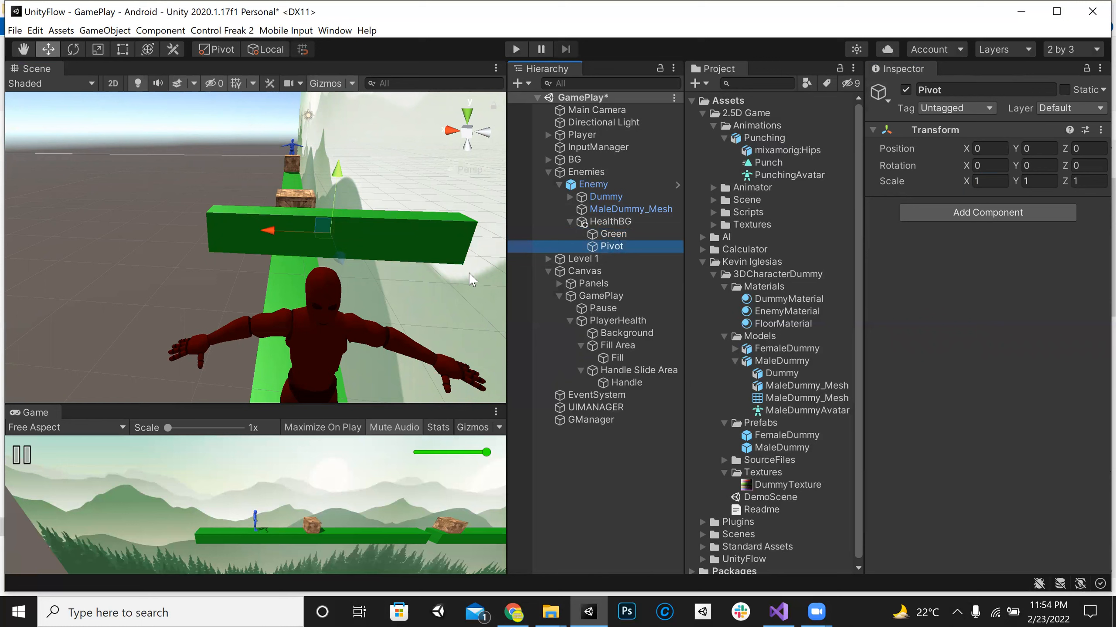
pyautogui.moveTo(260, 231); pyautogui.dragTo(169, 219)
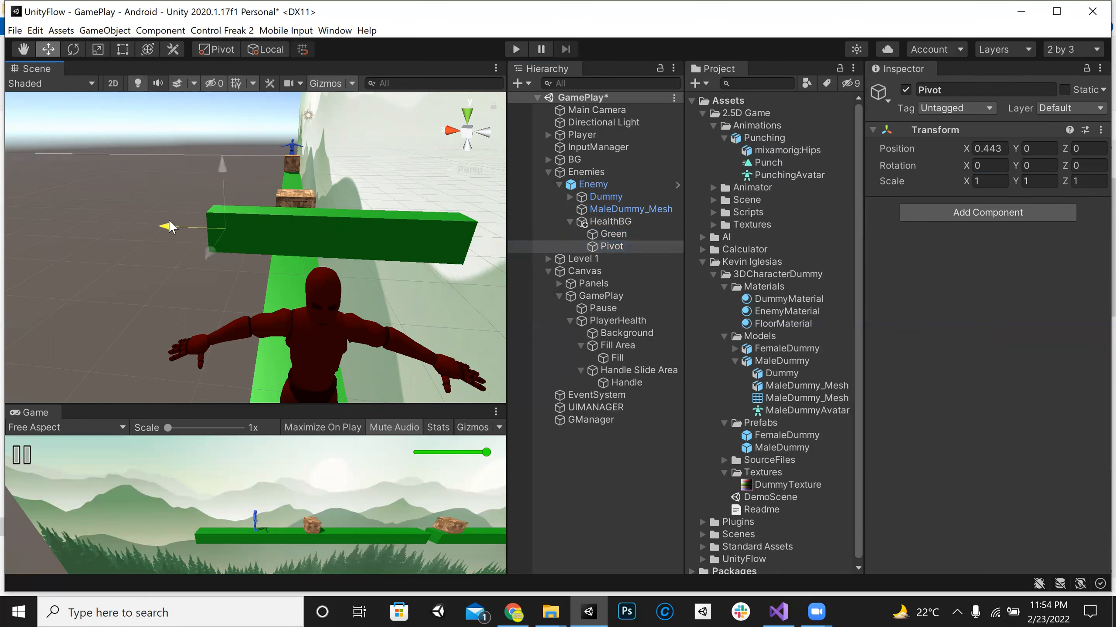
# Step: Nest Green under Pivot and try changing the X scale of Pivot and of Green, taking Green to 0.77
pyautogui.moveTo(639, 237); pyautogui.dragTo(641, 244)
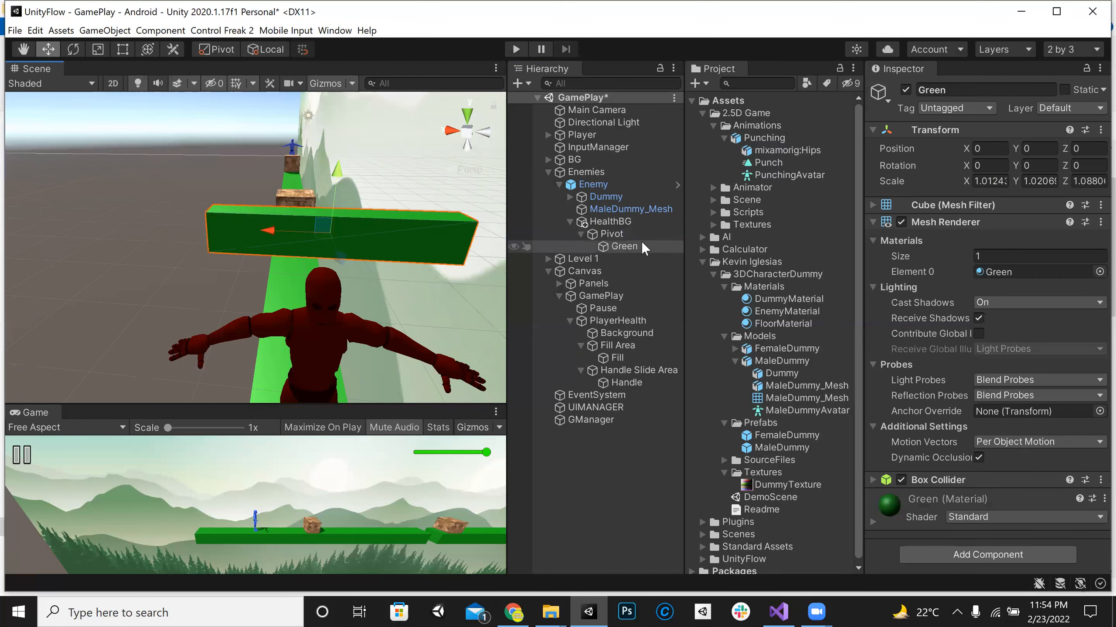
pyautogui.click(638, 233)
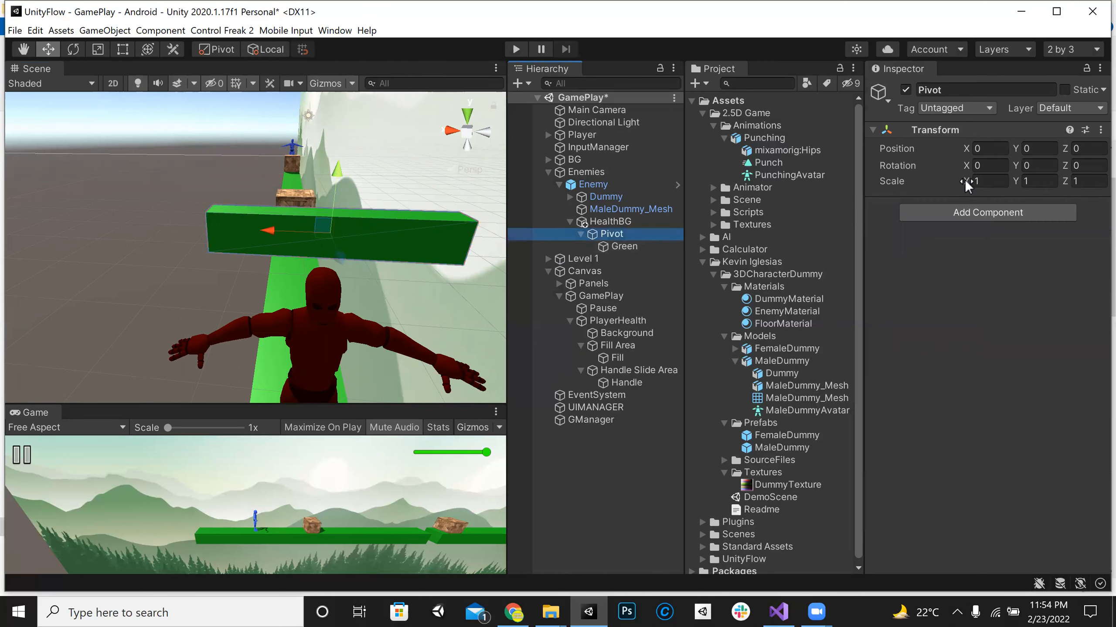
pyautogui.moveTo(964, 182); pyautogui.dragTo(956, 178)
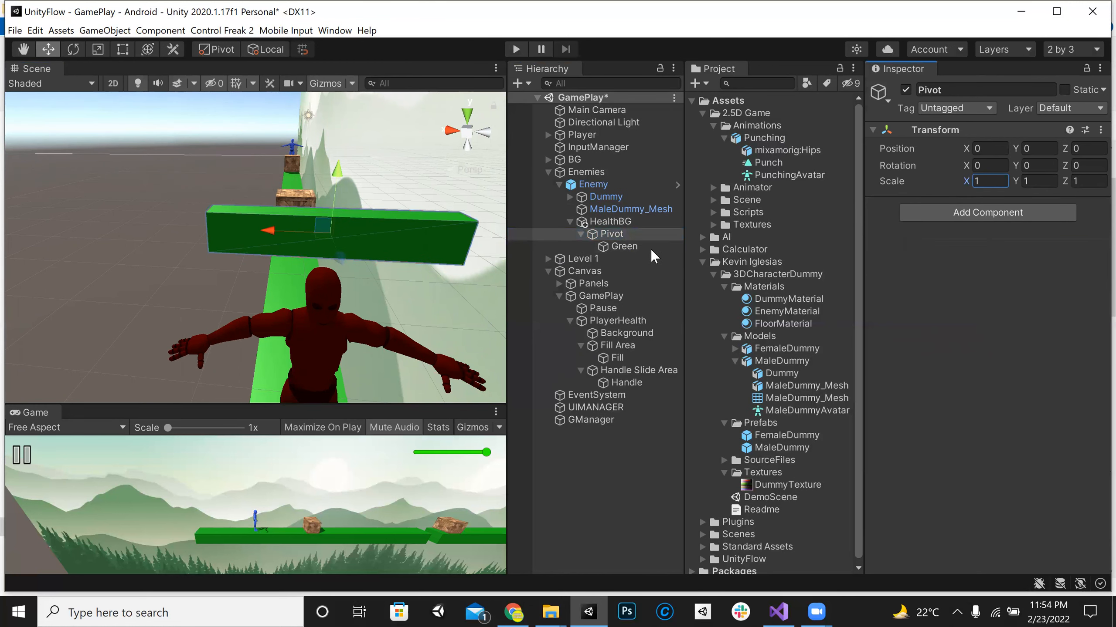
pyautogui.click(649, 247)
pyautogui.click(967, 180)
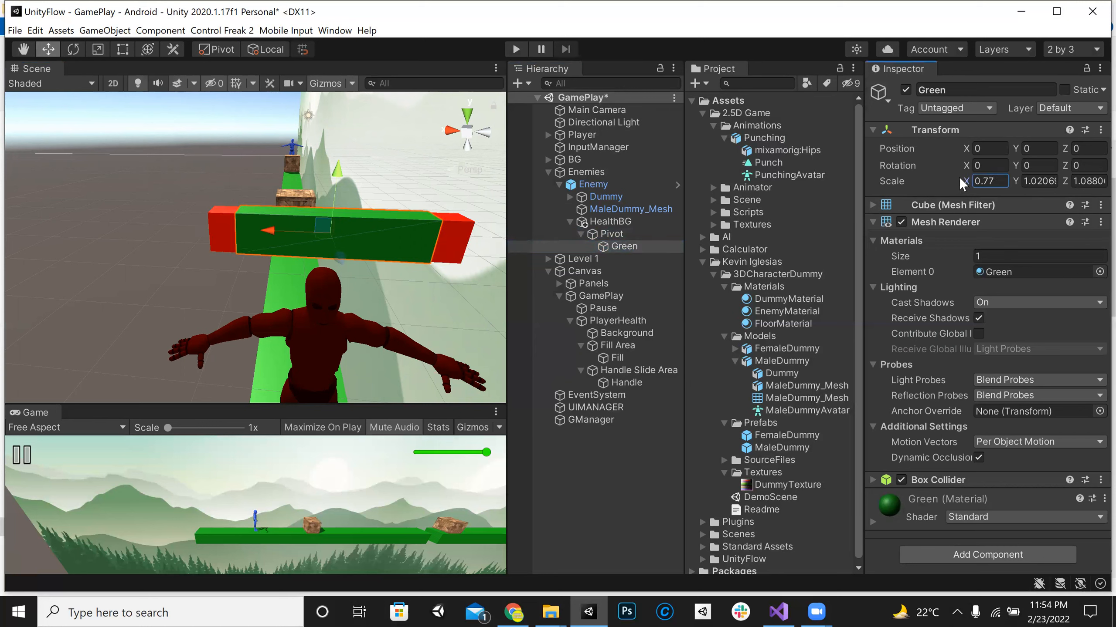
# Step: Move Green back out of Pivot so both sit directly under HealthBG with Green first
pyautogui.click(631, 237)
pyautogui.click(616, 246)
pyautogui.moveTo(616, 246); pyautogui.dragTo(617, 232)
pyautogui.click(616, 247)
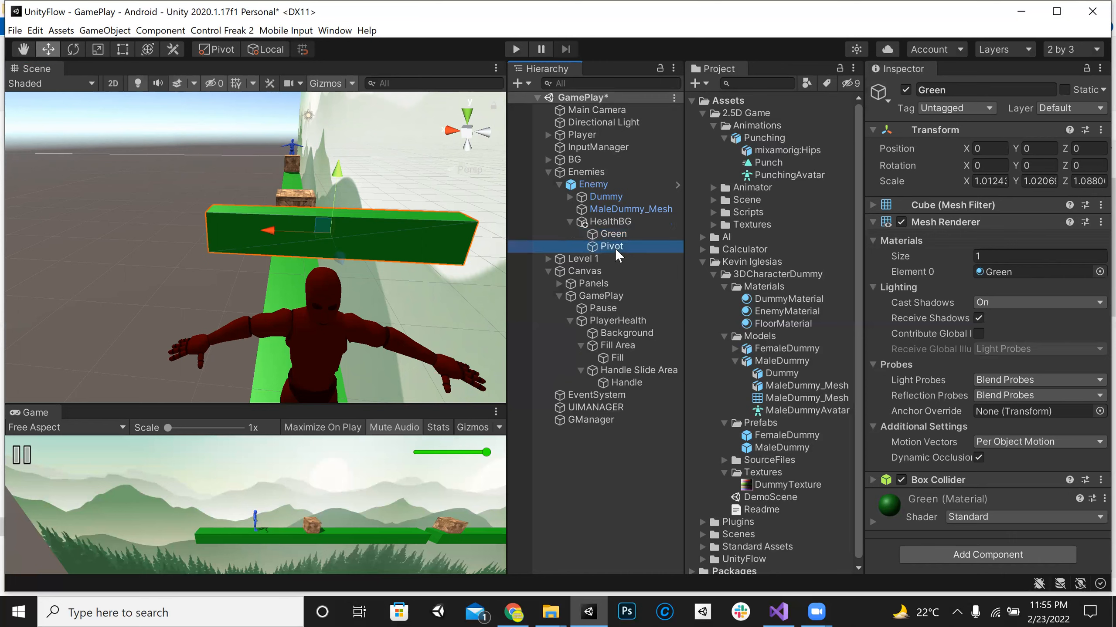
# Step: Examine where the origins of HealthBG, Green and Pivot sit relative to the enemy's health bar
pyautogui.click(621, 232)
pyautogui.click(611, 221)
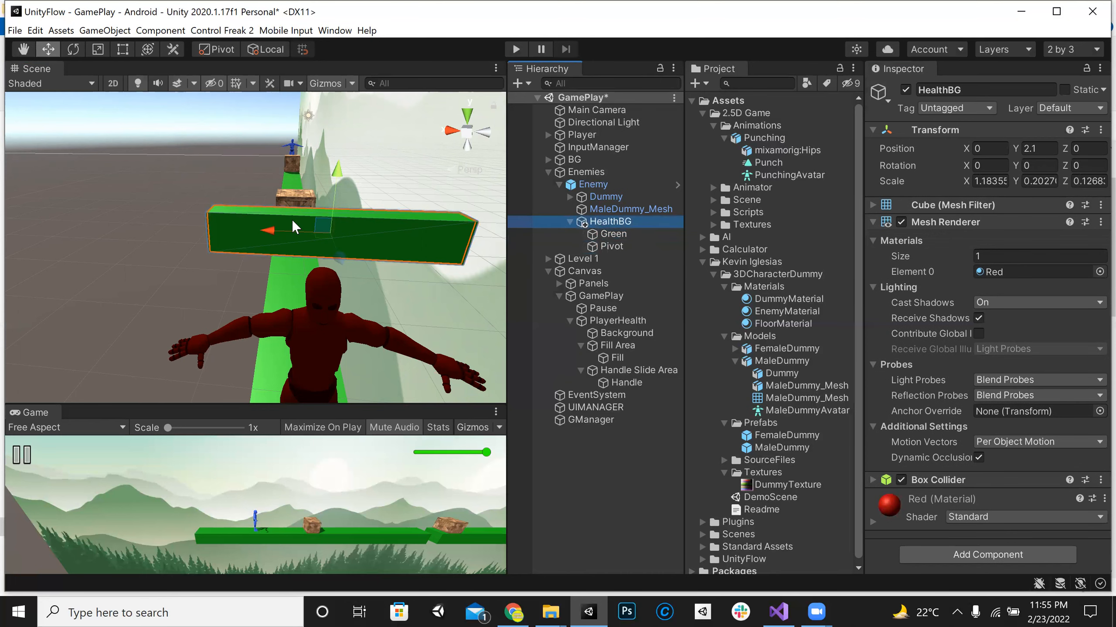
pyautogui.click(336, 236)
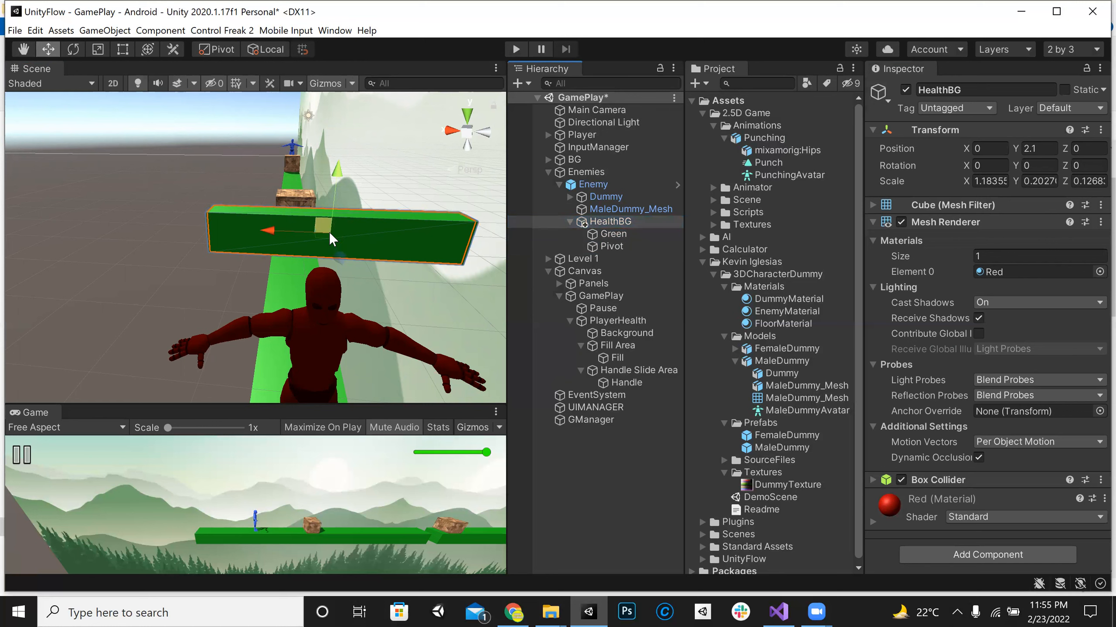
pyautogui.click(591, 233)
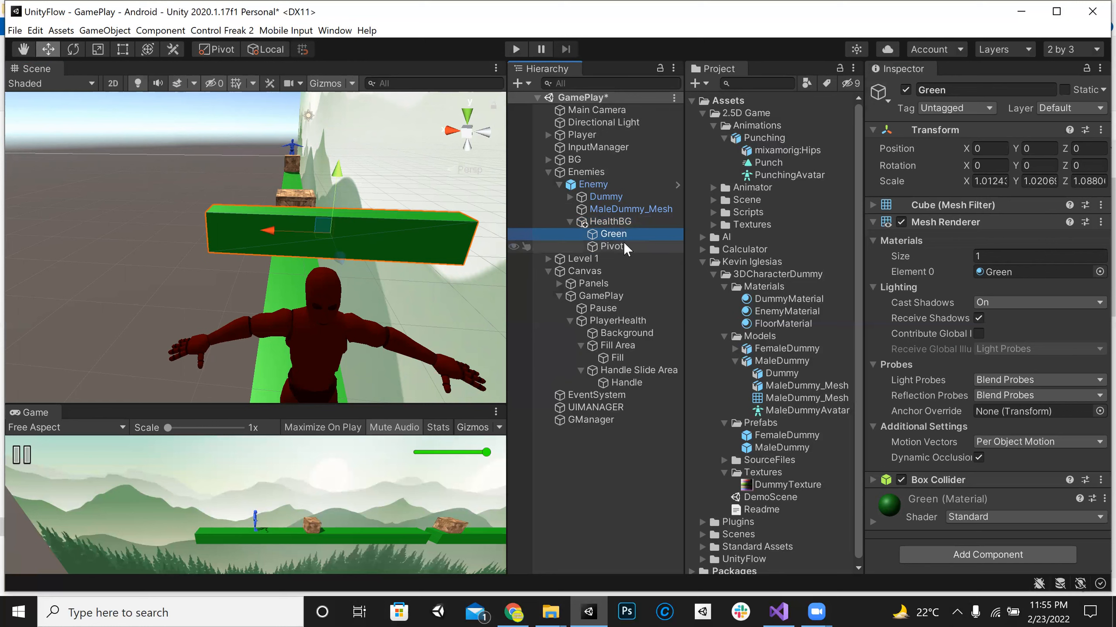
pyautogui.click(549, 246)
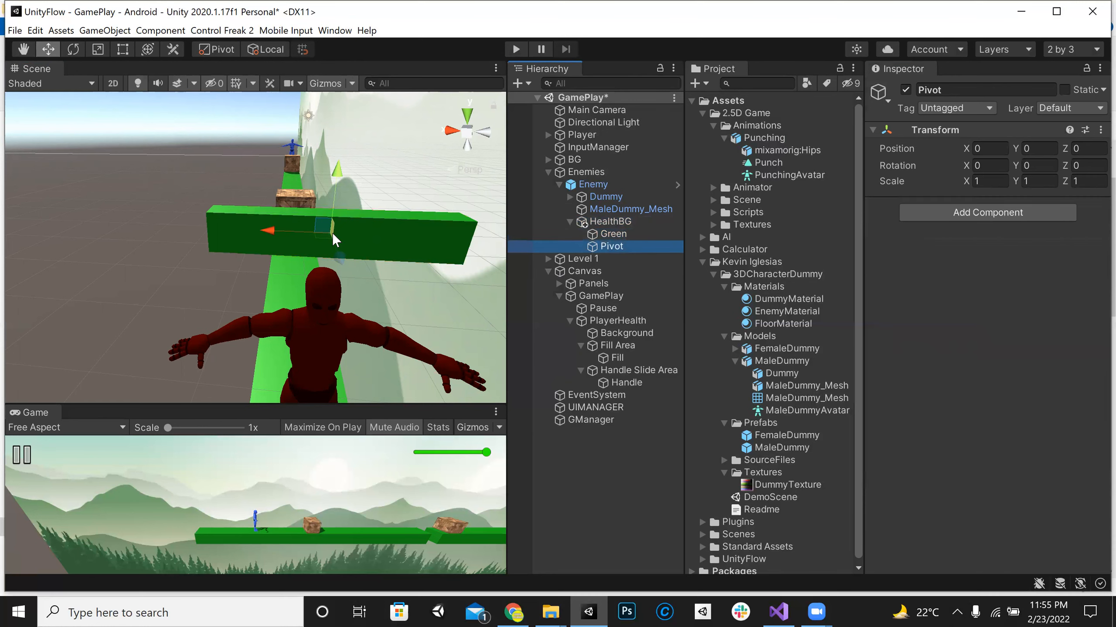
pyautogui.click(639, 233)
pyautogui.click(631, 246)
pyautogui.press('w')
pyautogui.moveTo(373, 251); pyautogui.dragTo(364, 193, button='right')
pyautogui.press('s')
# Step: In the front view, move Pivot along X to about 0.499 so it sits at the end of the green bar
pyautogui.doubleClick(612, 246)
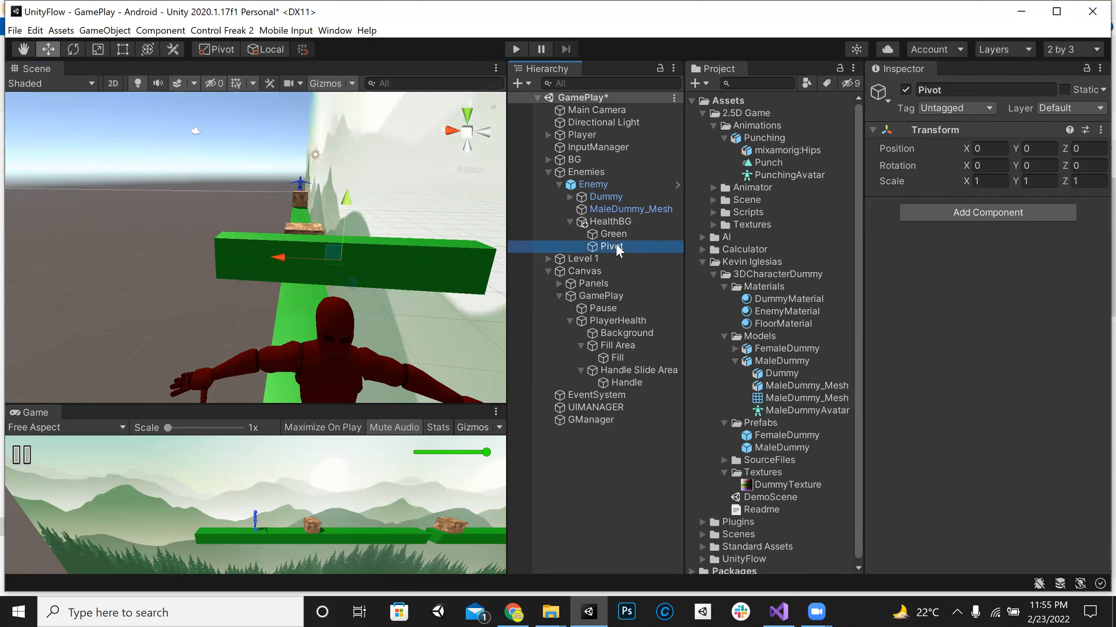
pyautogui.scroll(5, 267, 245)
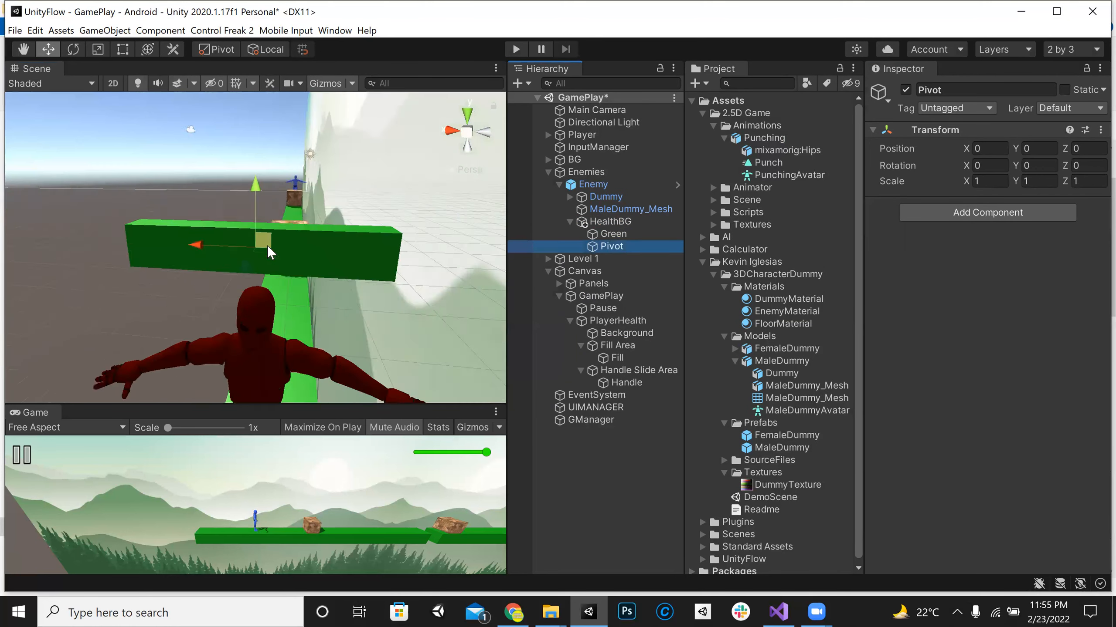
pyautogui.click(467, 132)
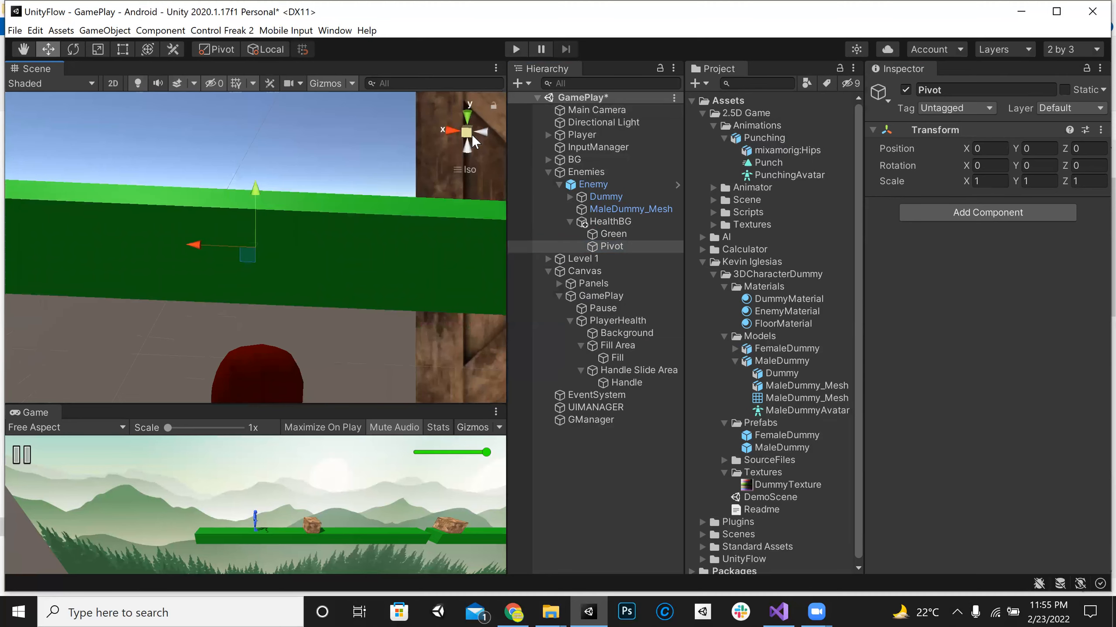
pyautogui.click(468, 132)
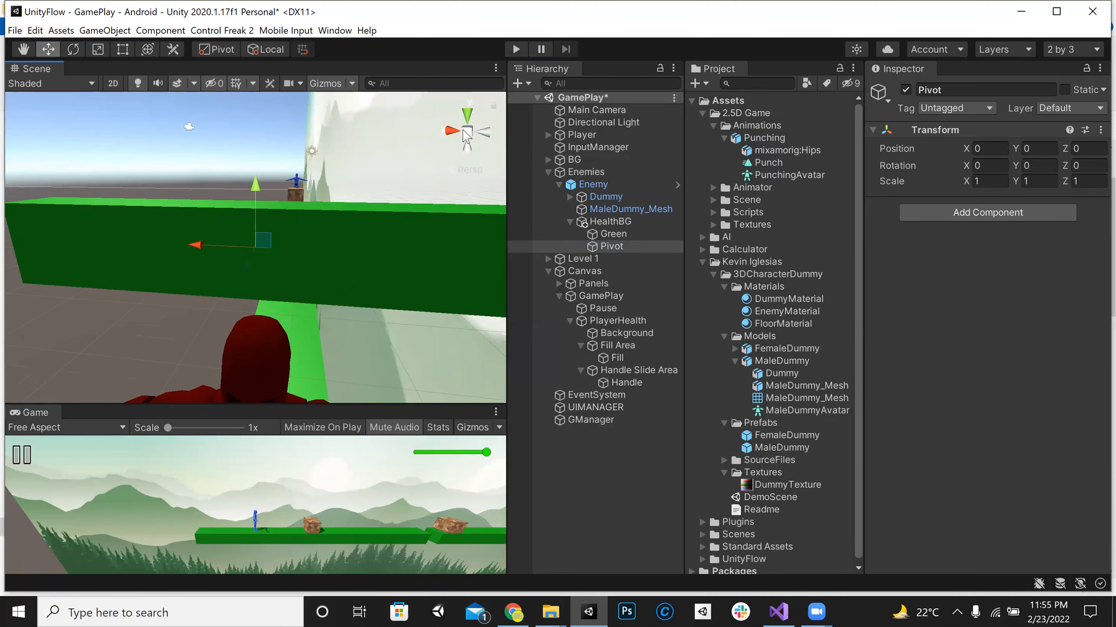
pyautogui.click(603, 245)
pyautogui.click(466, 132)
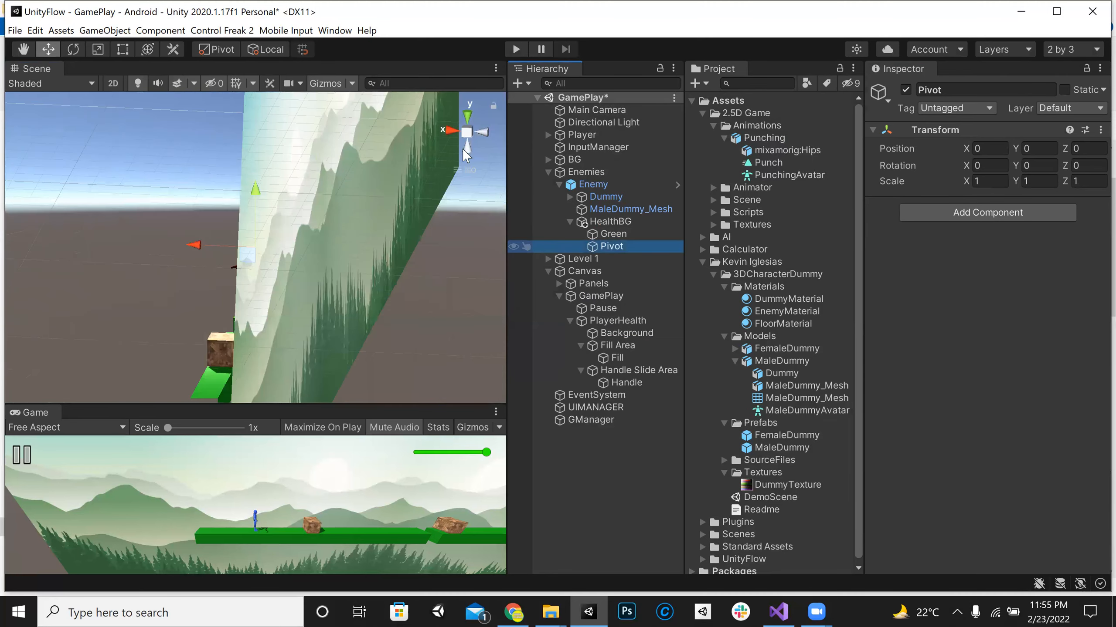
pyautogui.click(443, 132)
pyautogui.click(483, 131)
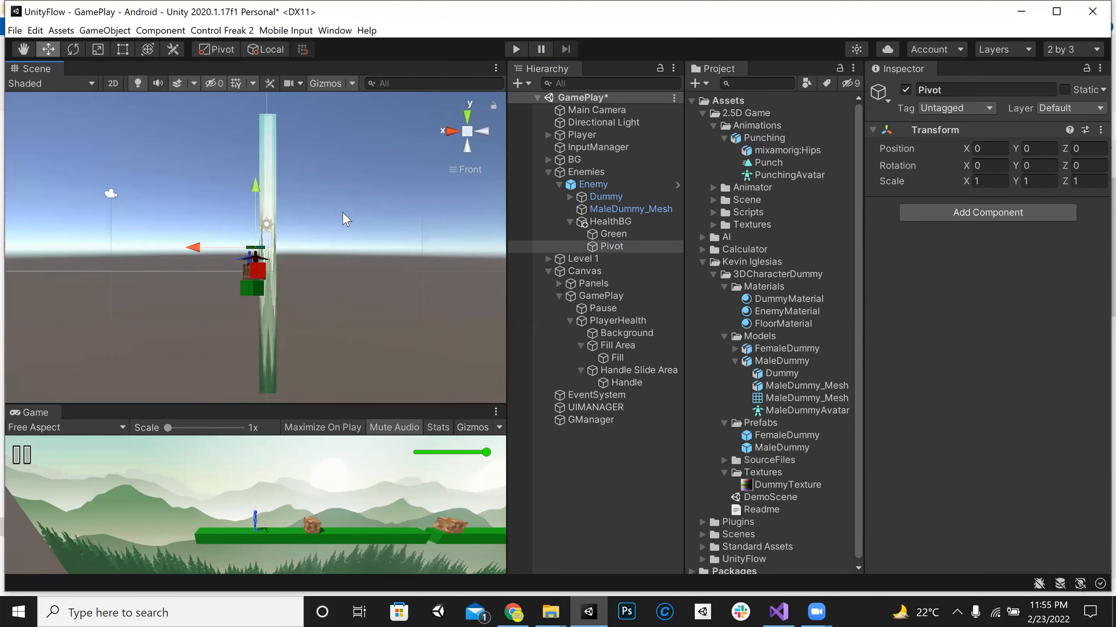
pyautogui.scroll(10, 233, 258)
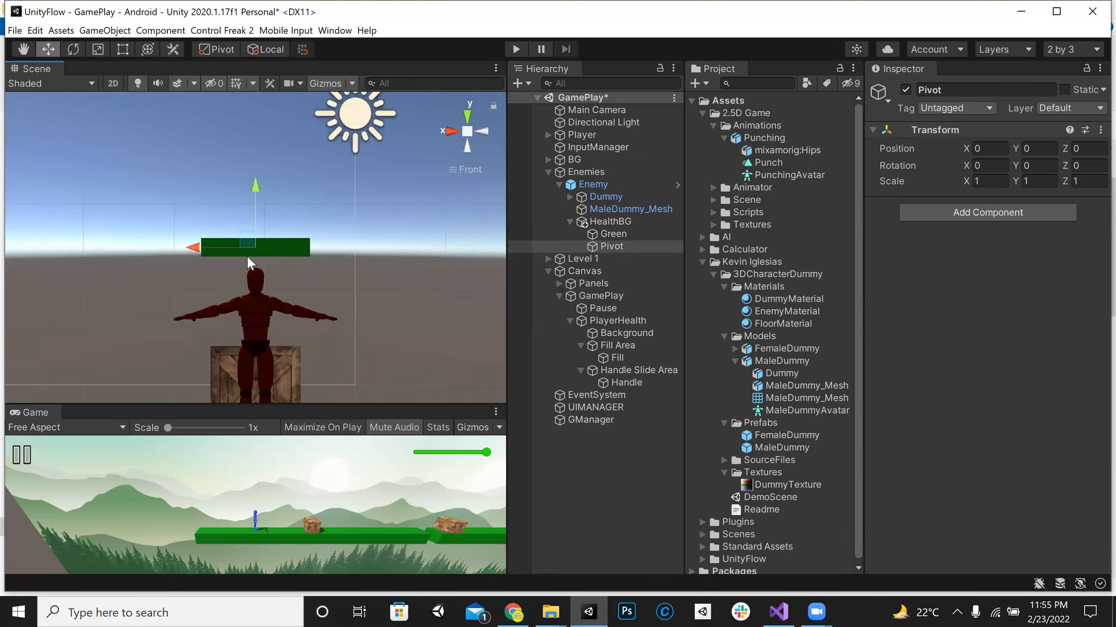
pyautogui.scroll(4, 232, 258)
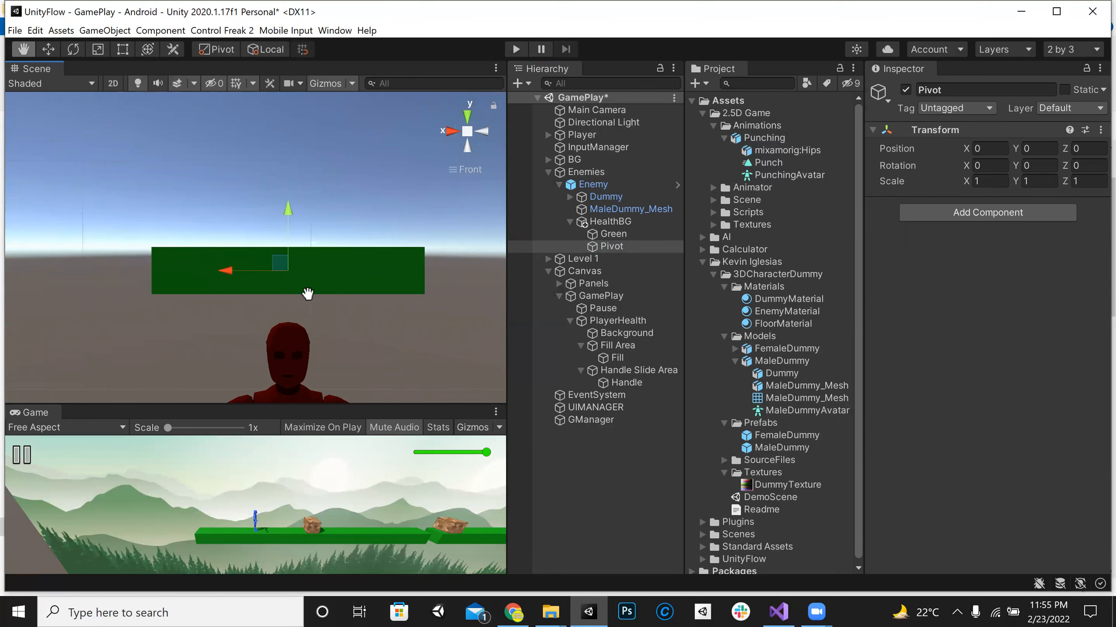
pyautogui.scroll(2, 313, 275)
pyautogui.moveTo(259, 277); pyautogui.dragTo(103, 273)
pyautogui.scroll(2, 111, 258)
pyautogui.scroll(2, 111, 258)
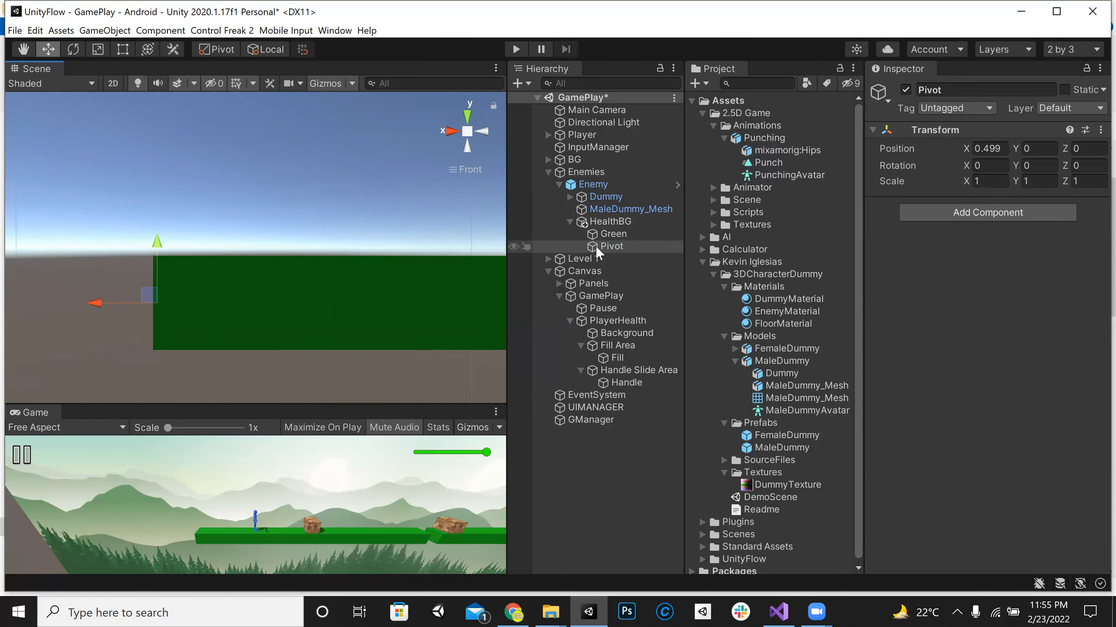
pyautogui.scroll(-3, 244, 325)
pyautogui.scroll(-2, 342, 314)
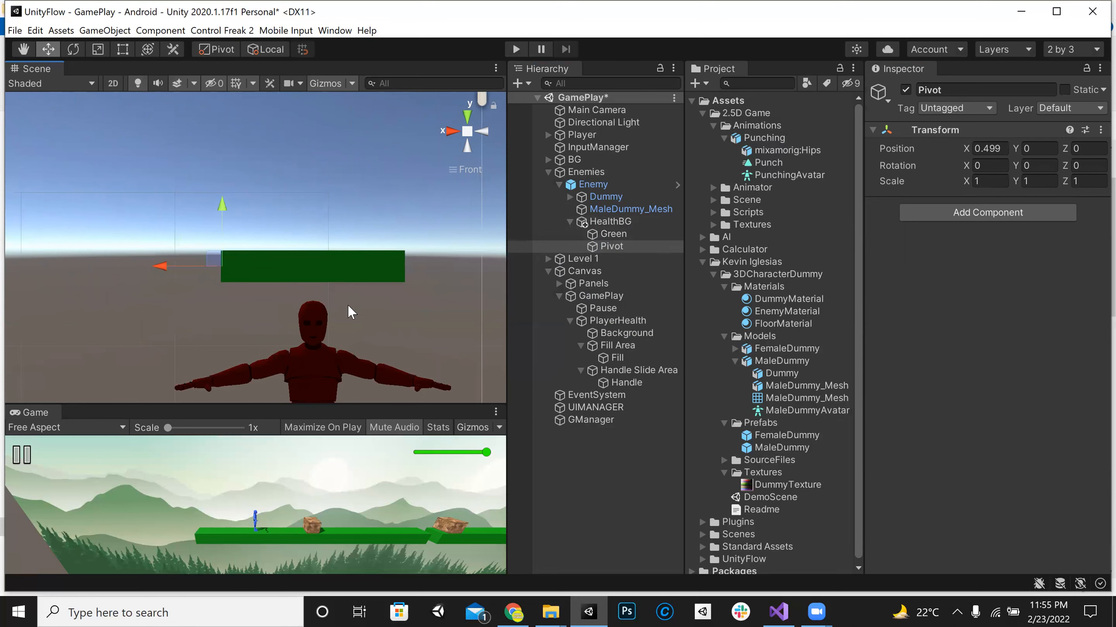
# Step: Nest Green under the repositioned Pivot in the hierarchy
pyautogui.click(626, 234)
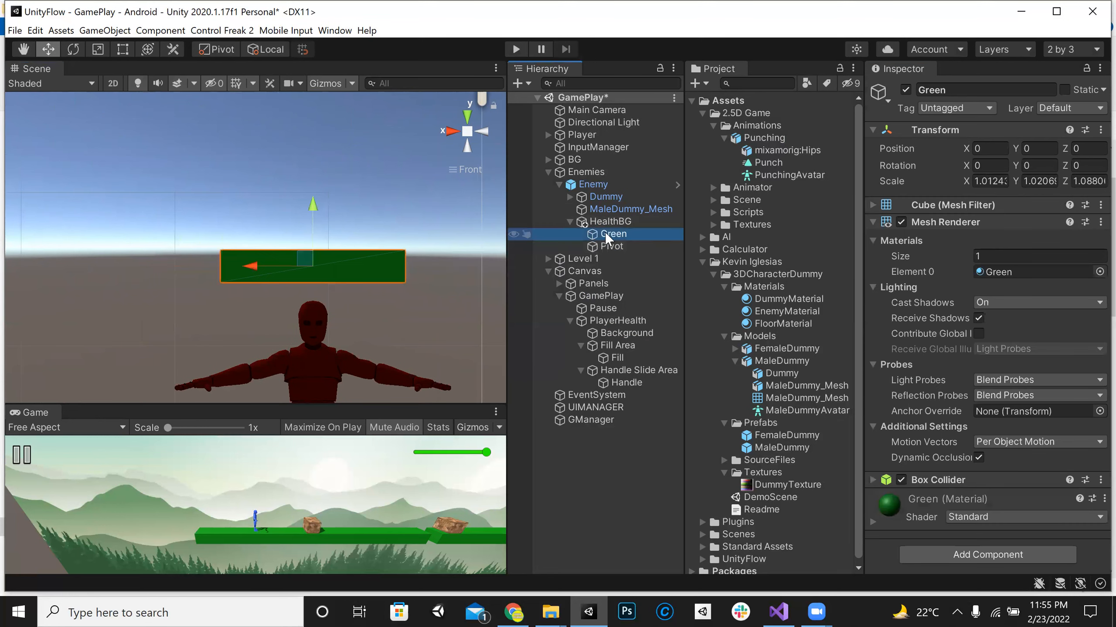
pyautogui.moveTo(626, 232); pyautogui.dragTo(628, 248)
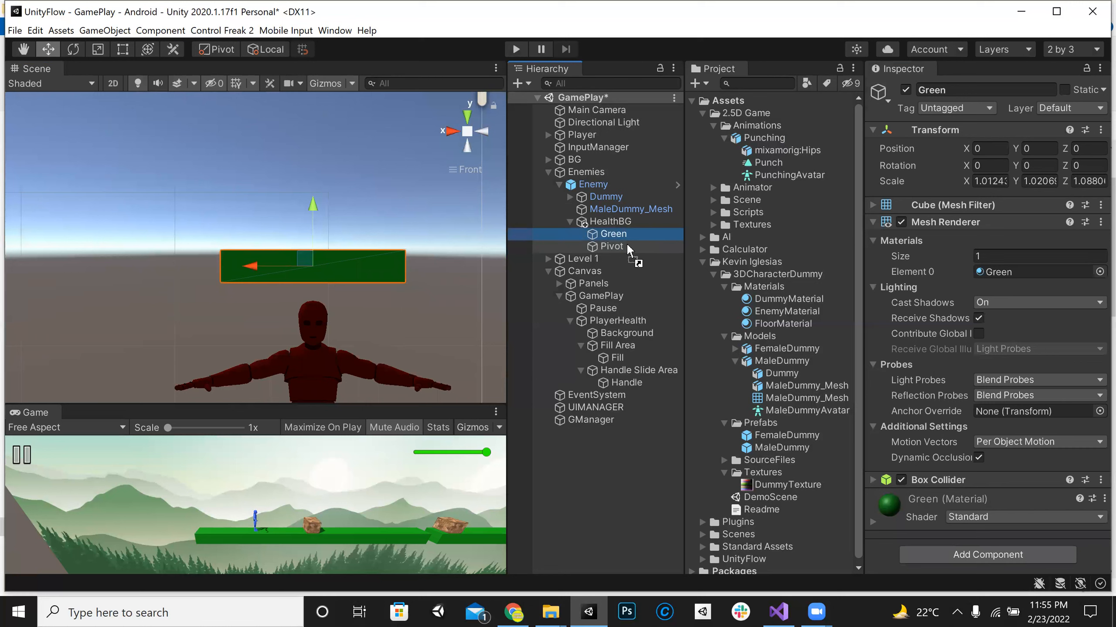
pyautogui.moveTo(628, 246); pyautogui.dragTo(627, 246)
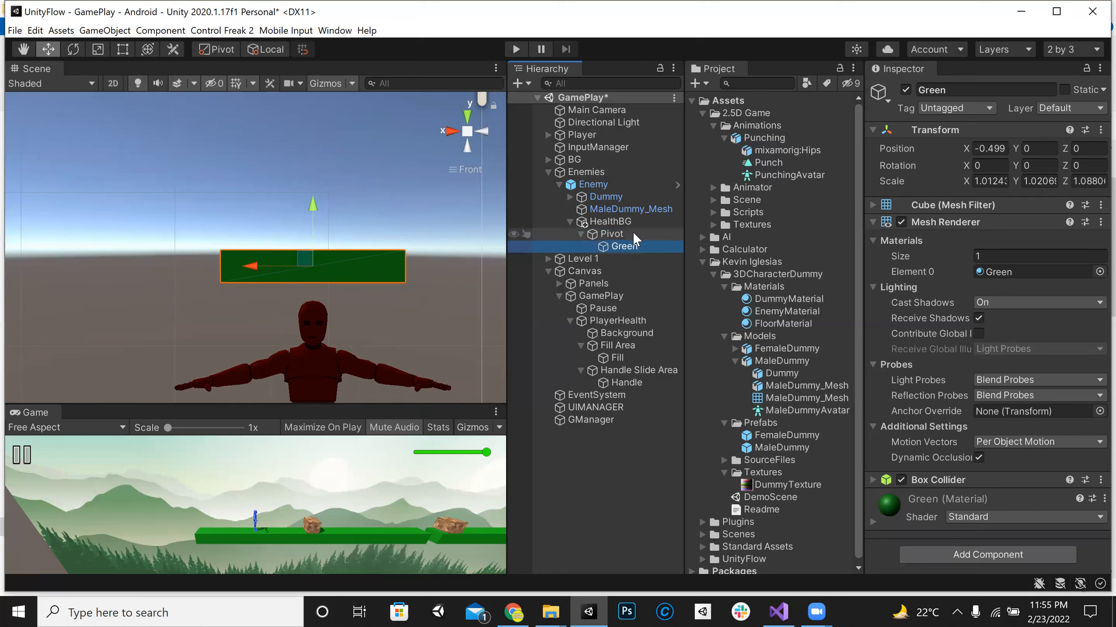
# Step: Try reducing Green's X scale to 0.83 and shrinking Pivot along X, and undo the scale changes
pyautogui.click(634, 234)
pyautogui.click(631, 242)
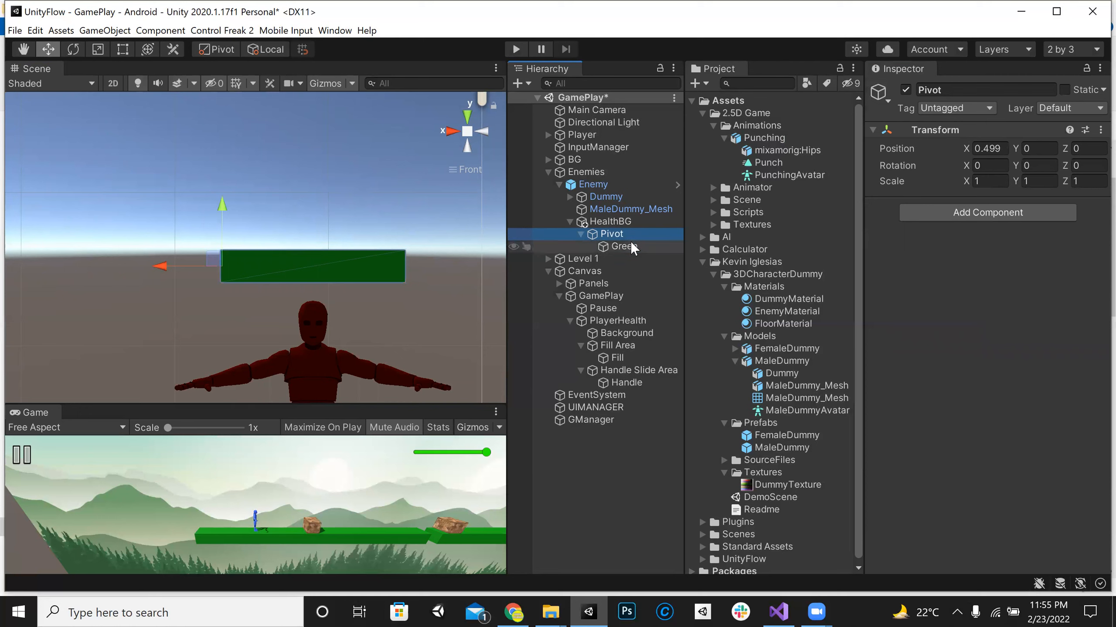
pyautogui.click(966, 182)
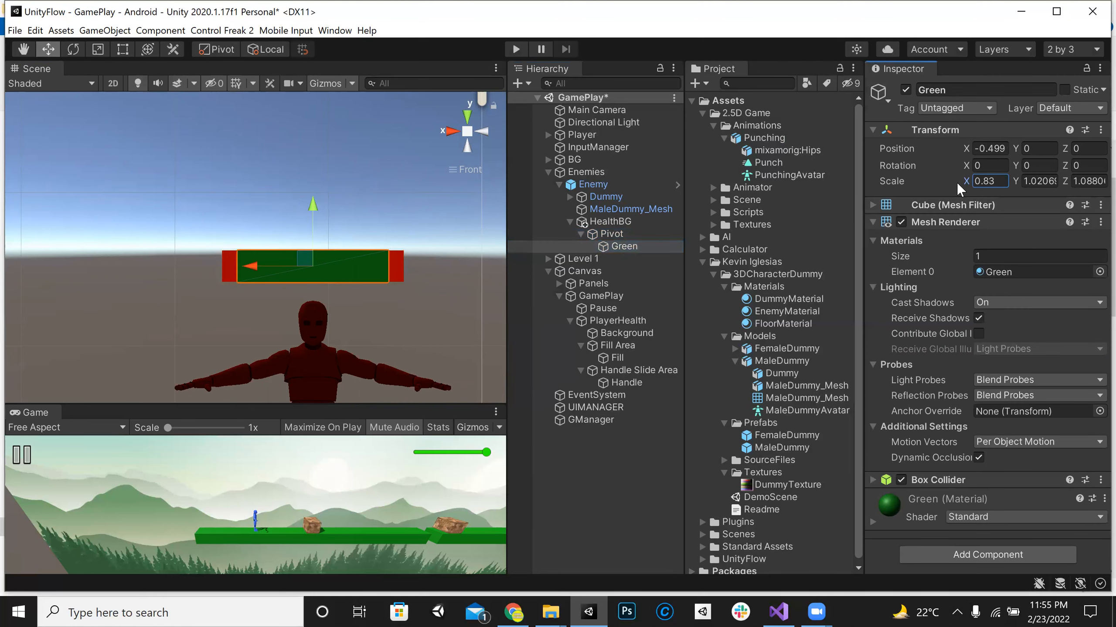
pyautogui.click(629, 239)
pyautogui.moveTo(963, 179); pyautogui.dragTo(935, 182)
pyautogui.hotkey('ctrl', 'z')
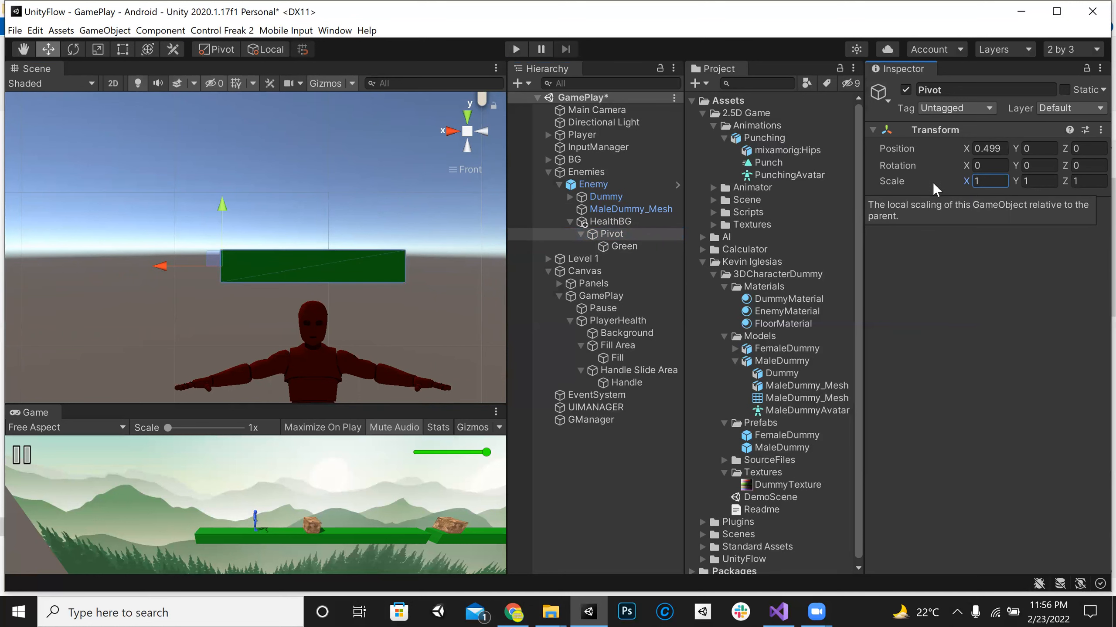
# Step: Return to the perspective view and frame Pivot to examine the health bar above the enemy
pyautogui.moveTo(341, 204); pyautogui.dragTo(351, 163, button='right')
pyautogui.click(465, 133)
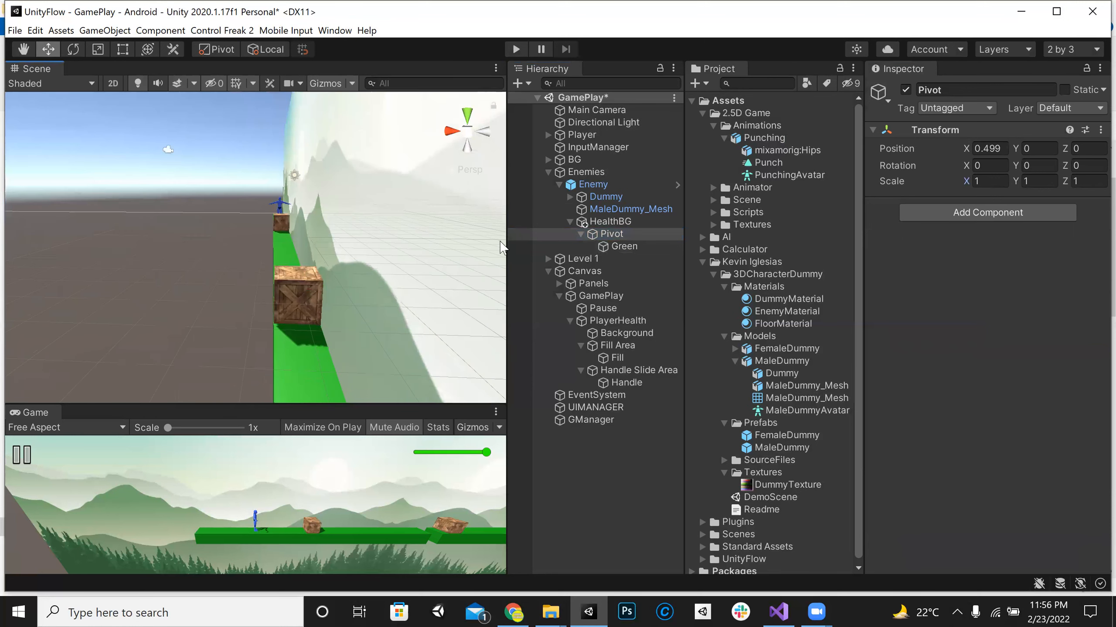
pyautogui.doubleClick(615, 237)
pyautogui.moveTo(119, 275); pyautogui.dragTo(345, 273, button='middle')
pyautogui.scroll(-6, 326, 240)
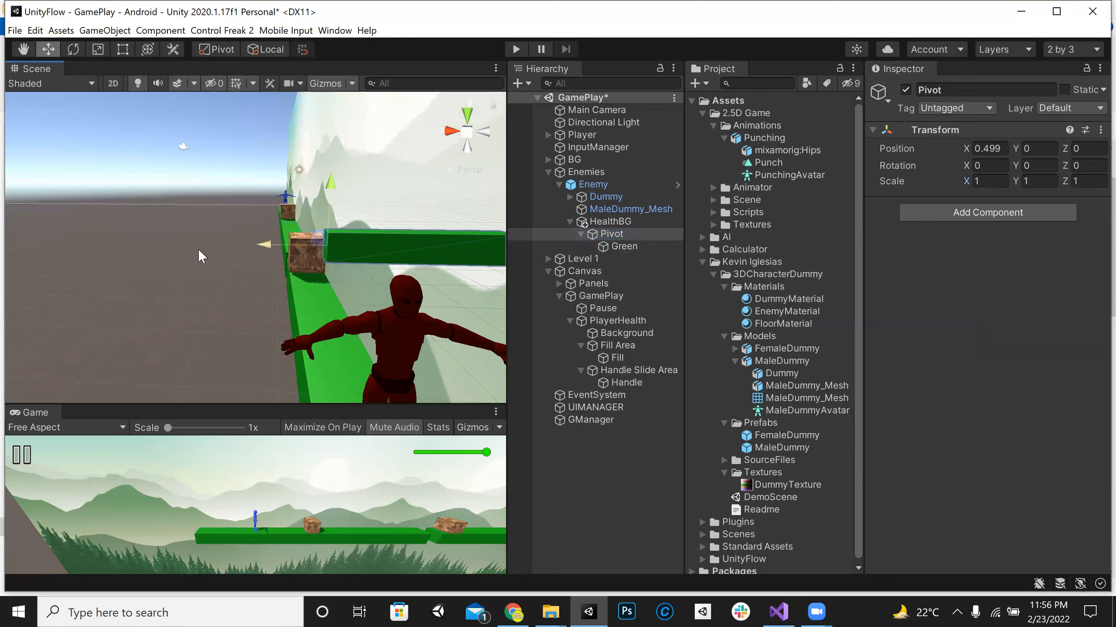
pyautogui.press('f')
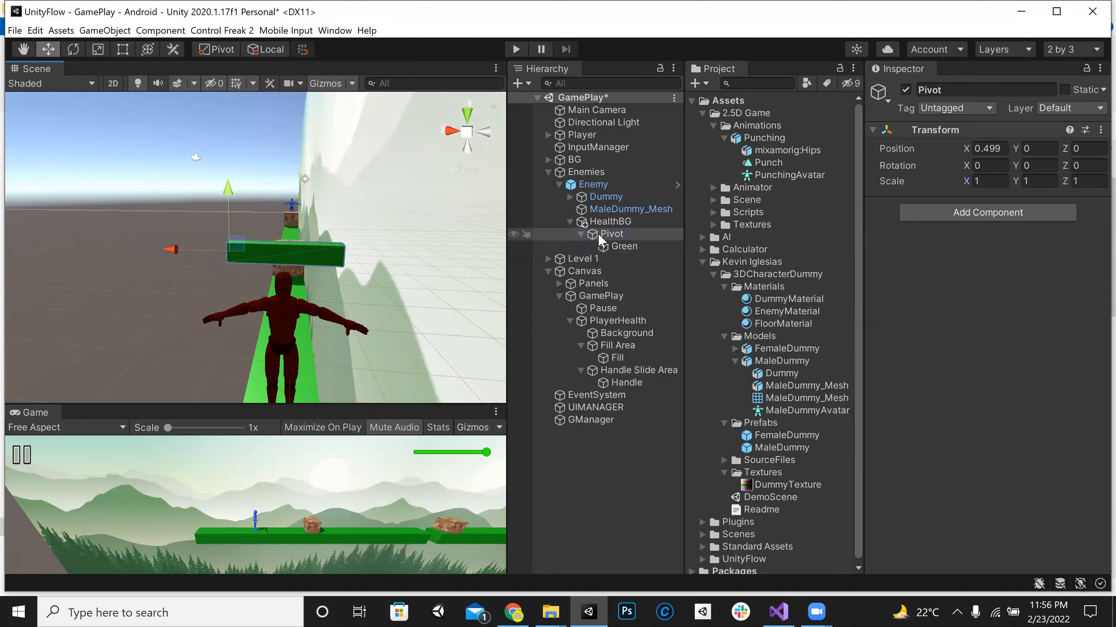
pyautogui.click(605, 233)
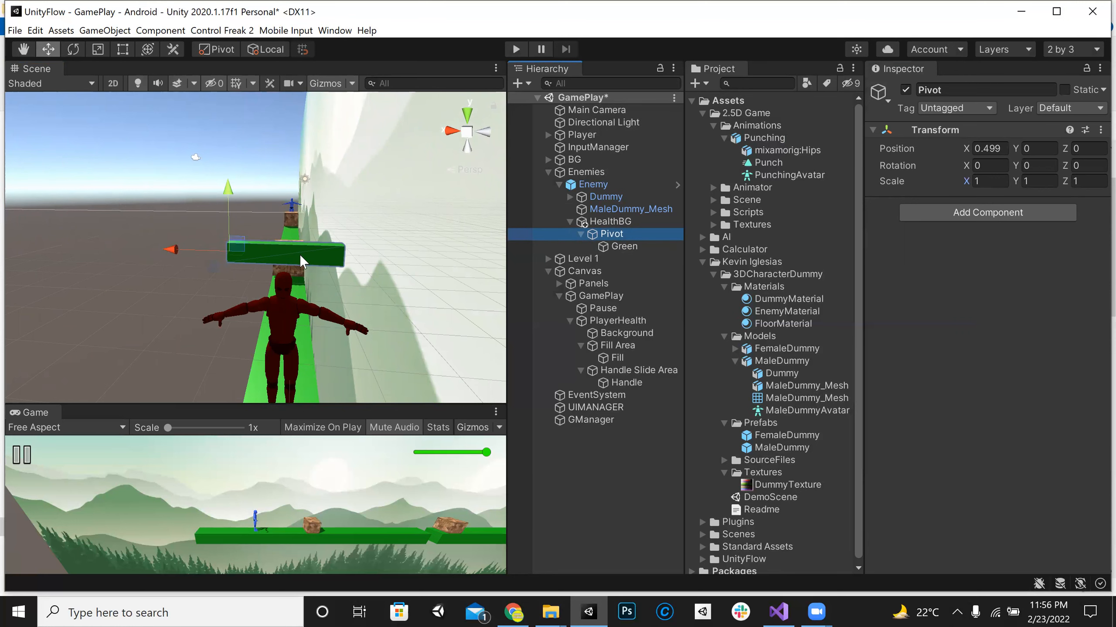
pyautogui.scroll(5, 348, 273)
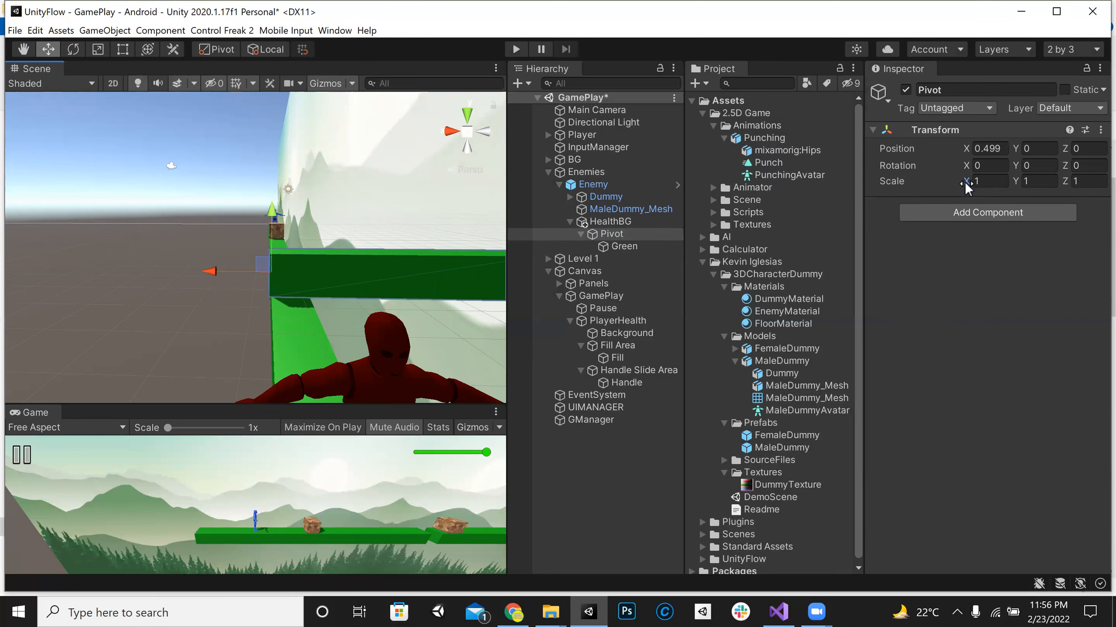
pyautogui.scroll(-4, 306, 297)
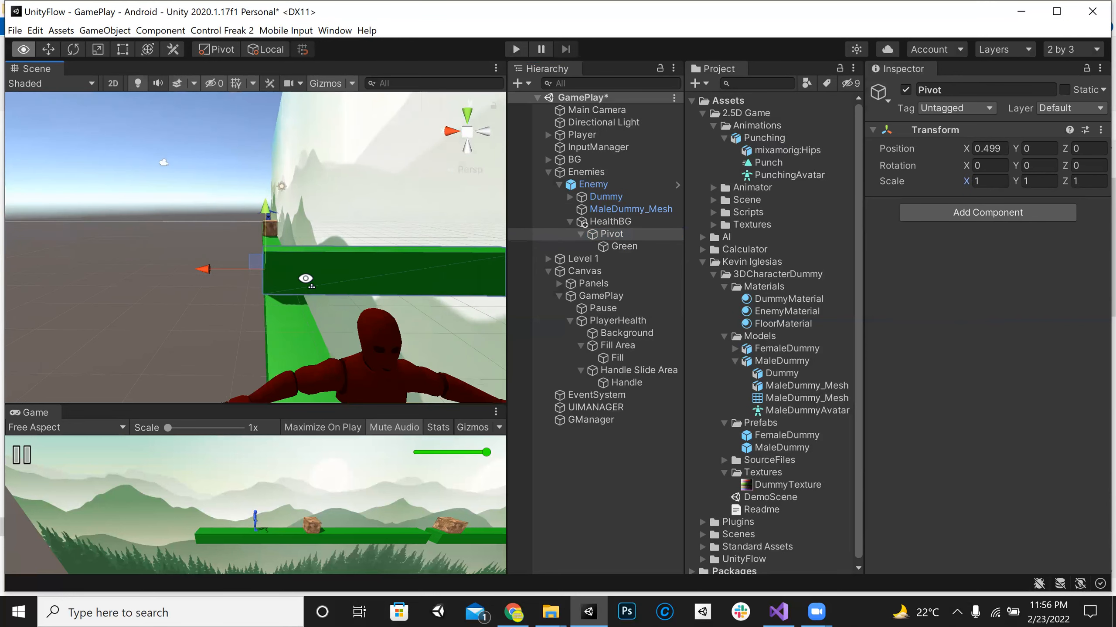
# Step: Test the health bar by shrinking Pivot's X scale to 0.1, and set it back to 1
pyautogui.click(966, 178)
pyautogui.moveTo(963, 178); pyautogui.dragTo(940, 176)
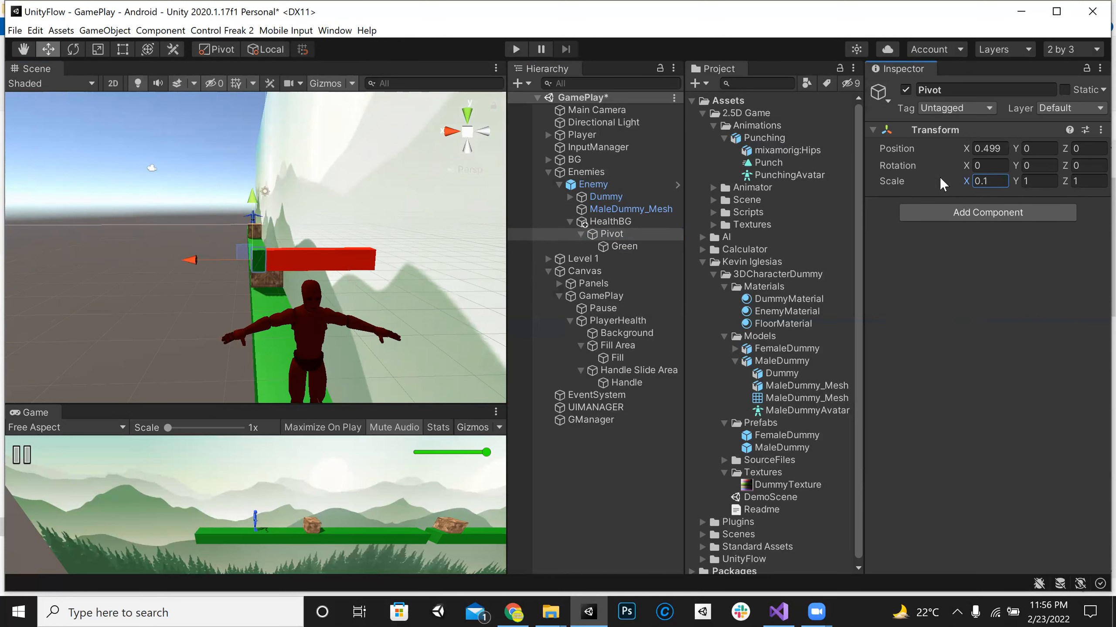
pyautogui.click(1000, 178)
pyautogui.write('0')
pyautogui.write('1')
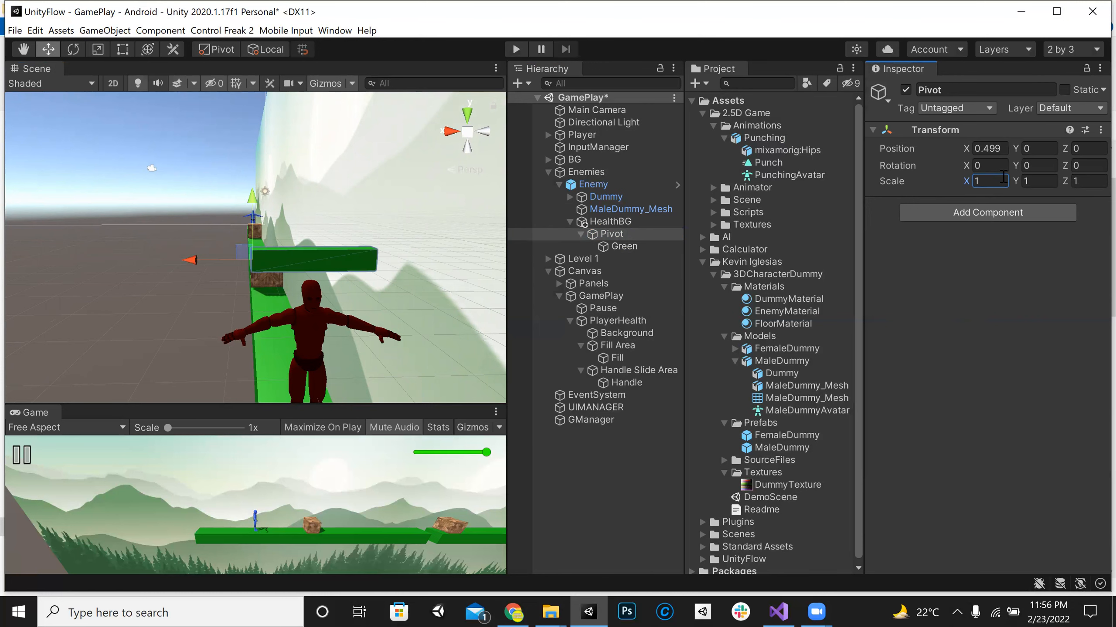
# Step: Collapse HealthBG in the hierarchy and save the scene
pyautogui.click(629, 223)
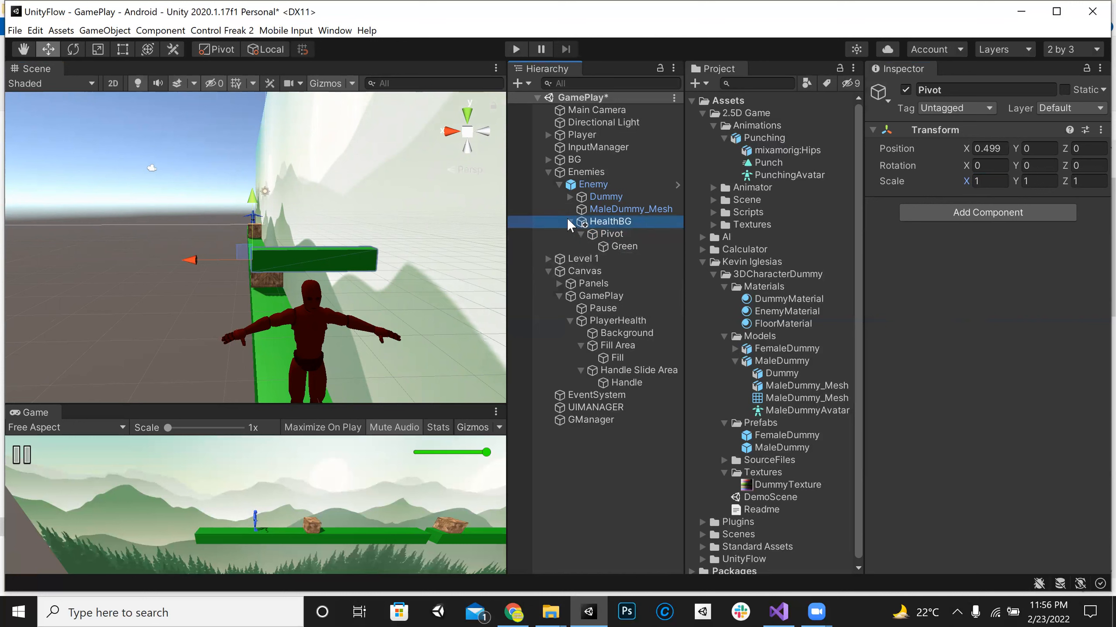
pyautogui.click(570, 221)
pyautogui.hotkey('ctrl', 's')
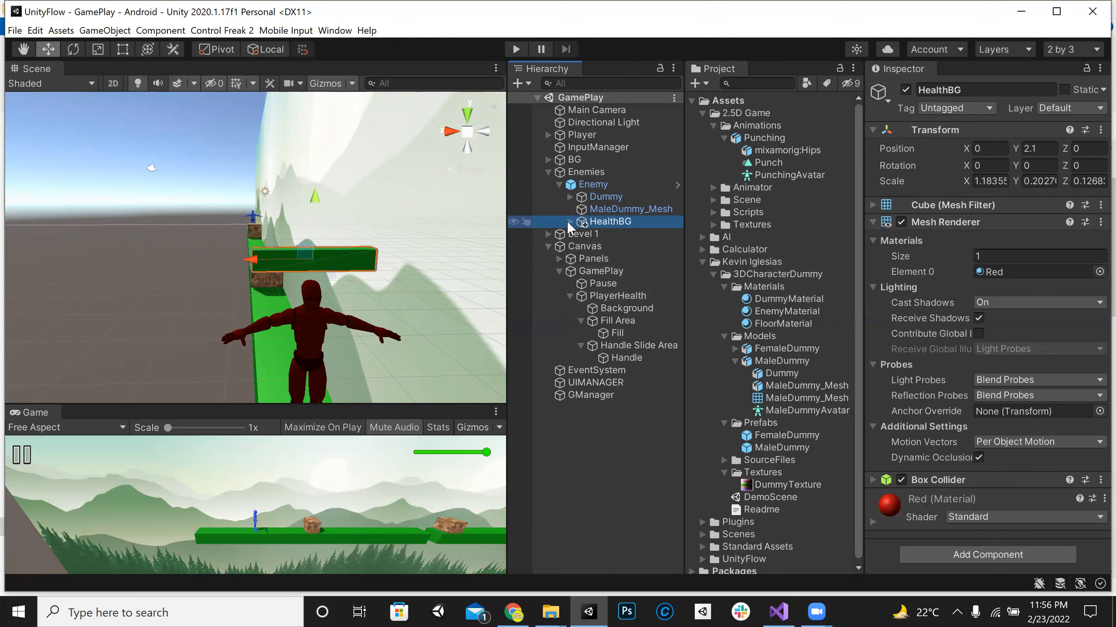
# Step: Expand HealthBG again, try changing Pivot's X scale, undo it and reselect HealthBG
pyautogui.click(568, 220)
pyautogui.click(626, 234)
pyautogui.moveTo(964, 181)
pyautogui.mouseDown()
pyautogui.moveTo(943, 180)
pyautogui.moveTo(957, 174)
pyautogui.mouseUp()
pyautogui.hotkey('ctrl', 'z')
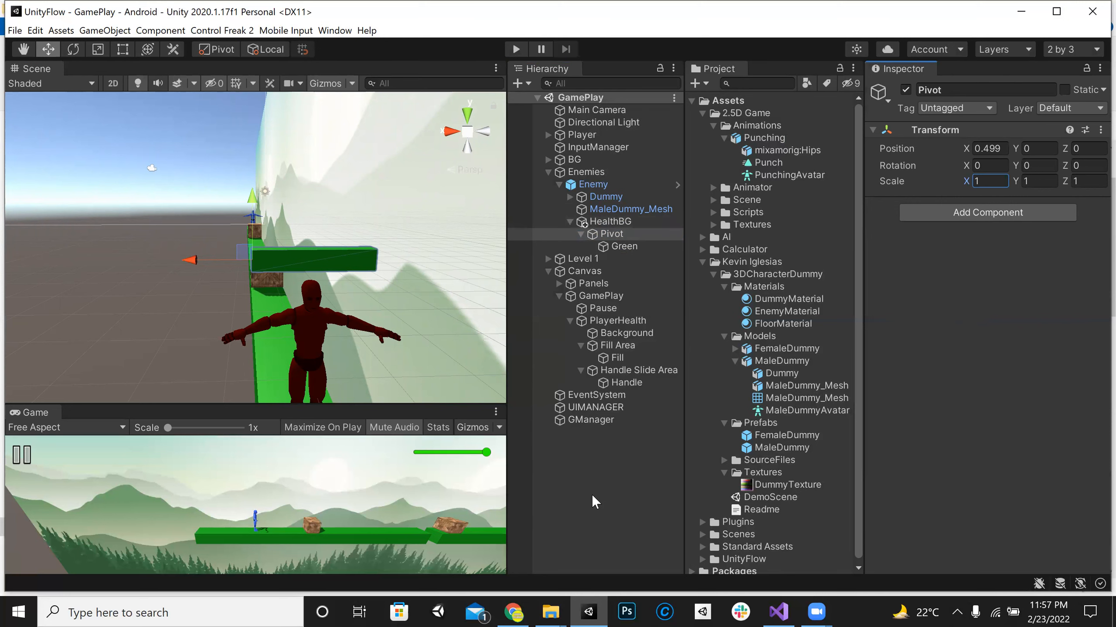
pyautogui.click(615, 222)
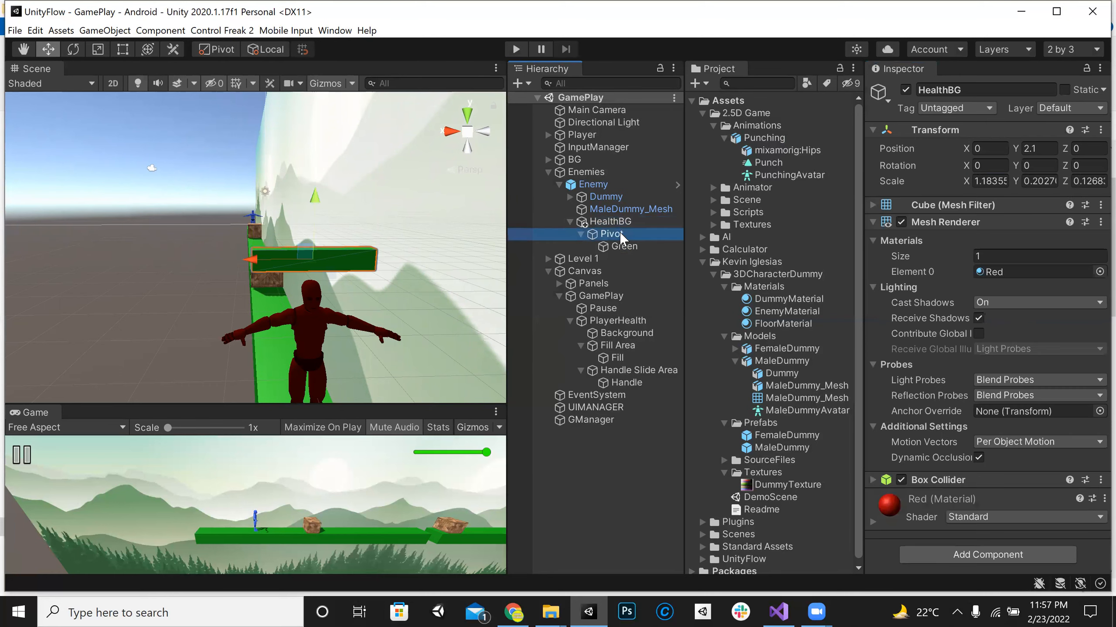
# Step: Review HealthBG, Pivot and Green in the enemy's hierarchy to examine how the health bar is structured
pyautogui.click(618, 233)
pyautogui.click(619, 247)
pyautogui.click(624, 234)
pyautogui.click(630, 224)
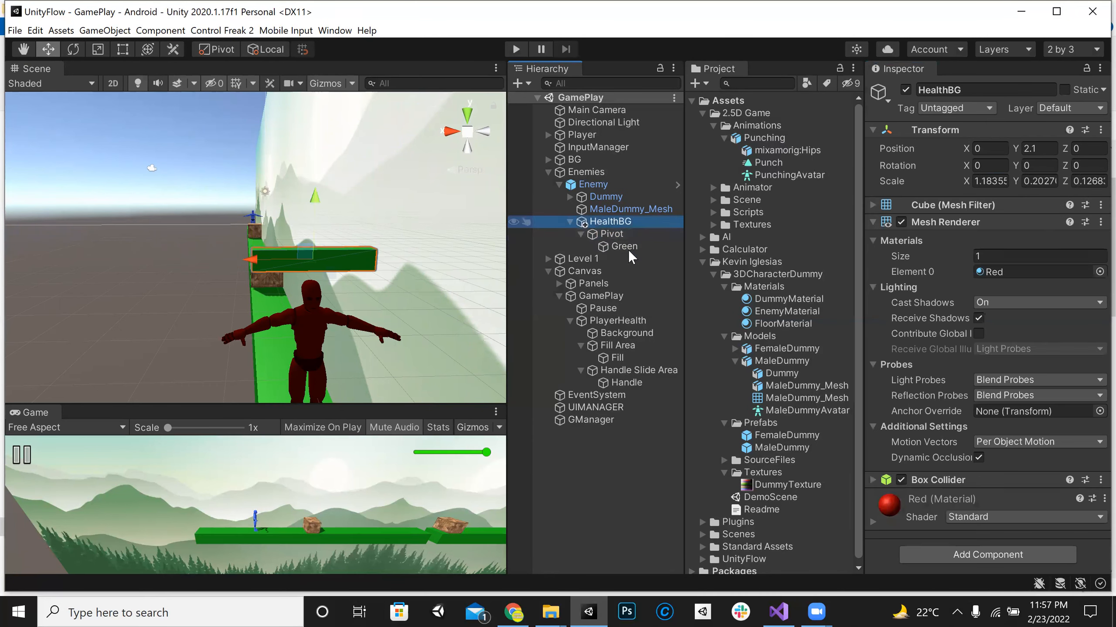
pyautogui.click(630, 237)
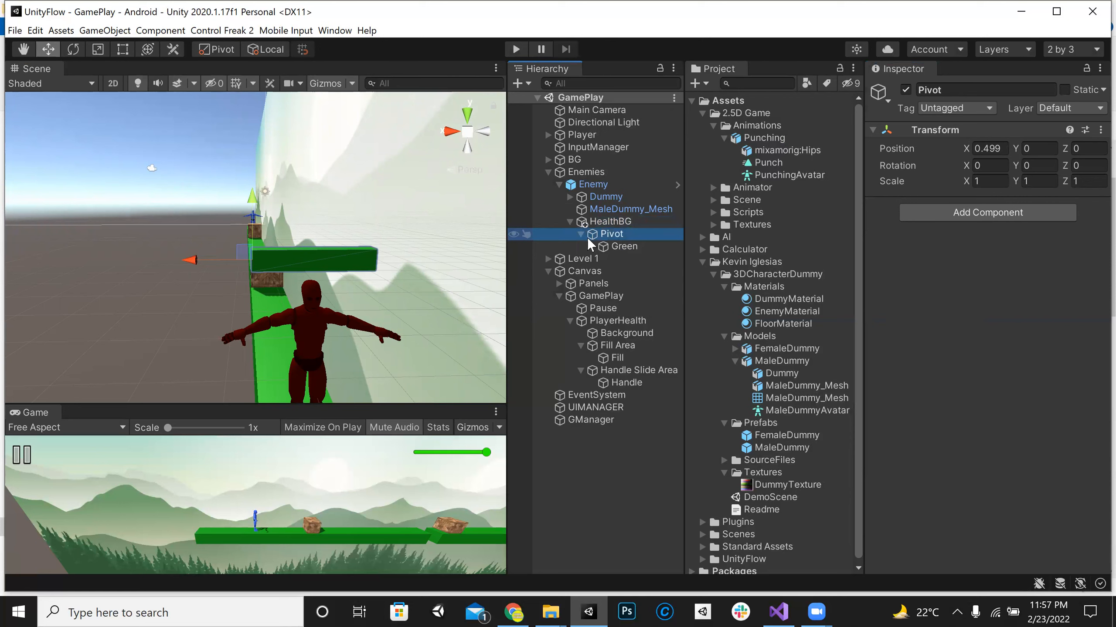
pyautogui.click(632, 248)
pyautogui.click(607, 224)
pyautogui.click(618, 243)
pyautogui.click(620, 236)
pyautogui.click(610, 222)
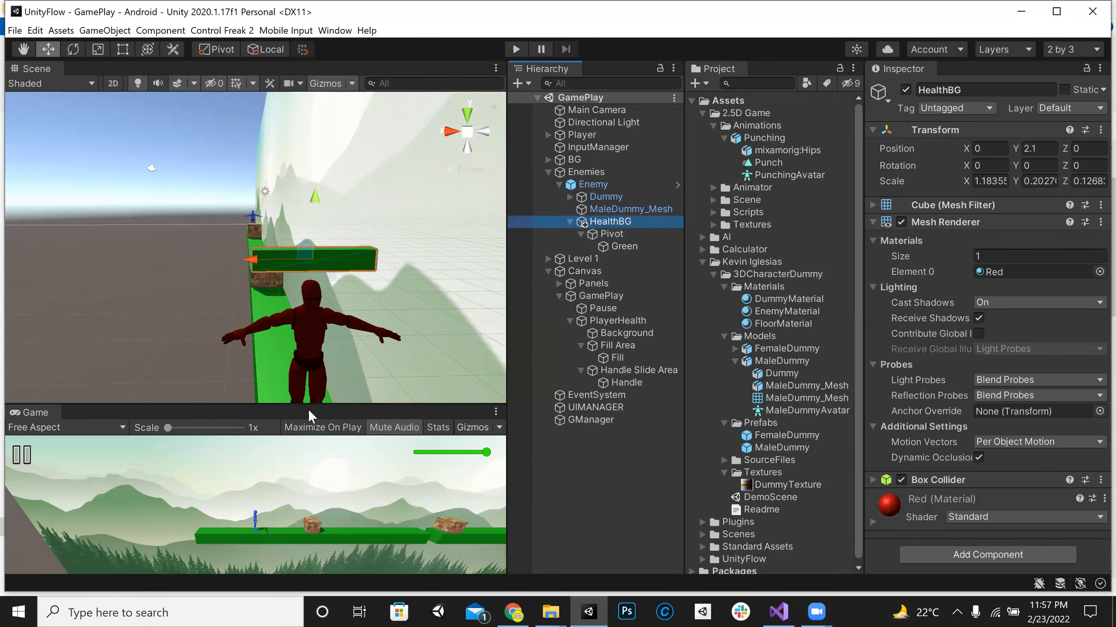
# Step: Run the game with a taller Game view and move the player toward the enemy
pyautogui.click(516, 49)
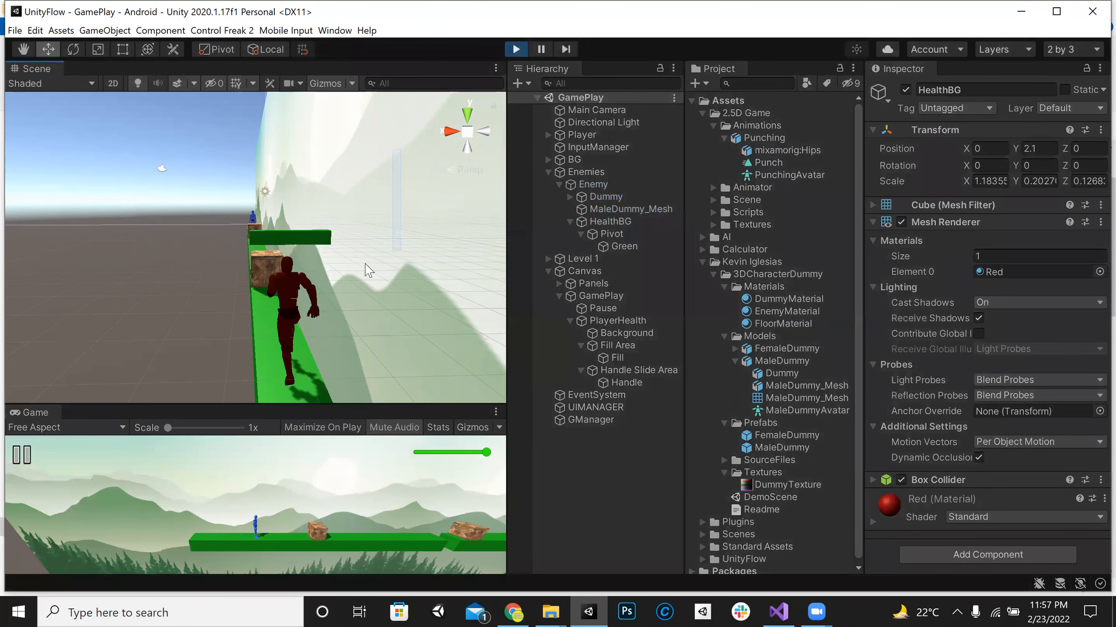
pyautogui.moveTo(365, 264); pyautogui.dragTo(364, 281)
pyautogui.moveTo(351, 405); pyautogui.dragTo(369, 68)
pyautogui.click(308, 464)
pyautogui.press('d')
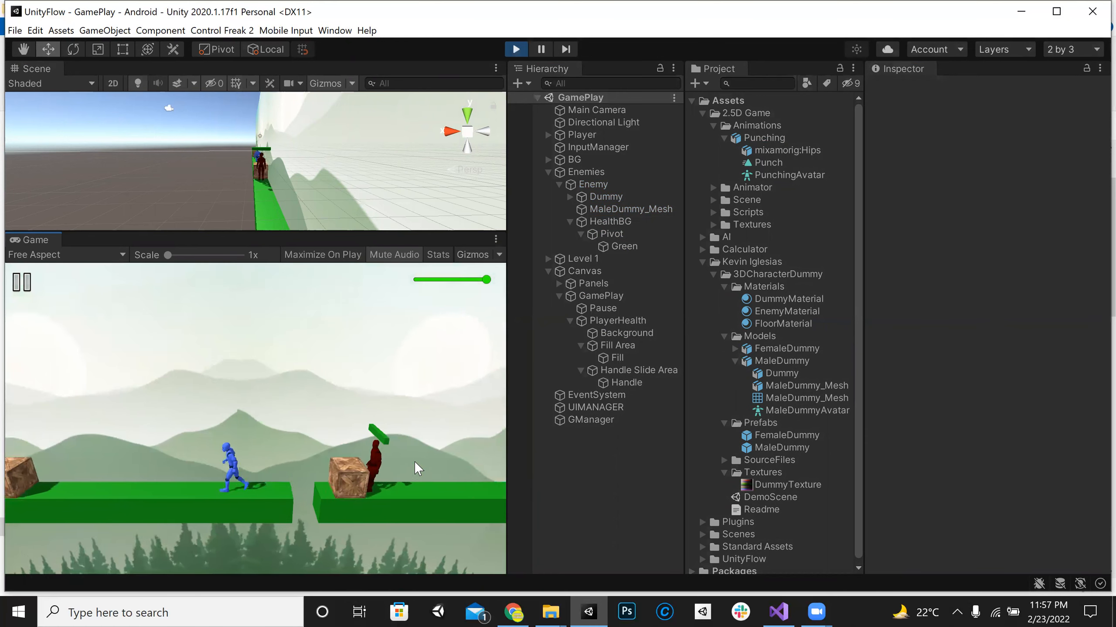
# Step: Reduce Pivot's X scale to 0.52 while the game is running
pyautogui.click(618, 234)
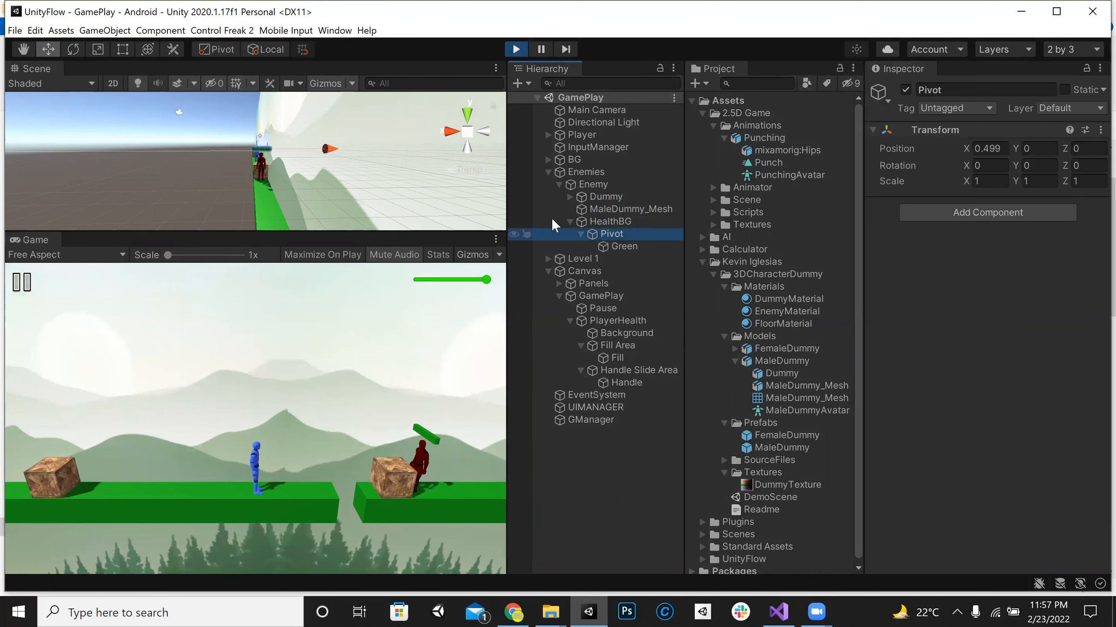
pyautogui.click(964, 181)
pyautogui.moveTo(957, 181); pyautogui.dragTo(950, 183)
# Step: Run and jump the player around the enemy to examine its reduced health bar, and stop the game
pyautogui.click(347, 466)
pyautogui.press('d')
pyautogui.press('a')
pyautogui.press('d')
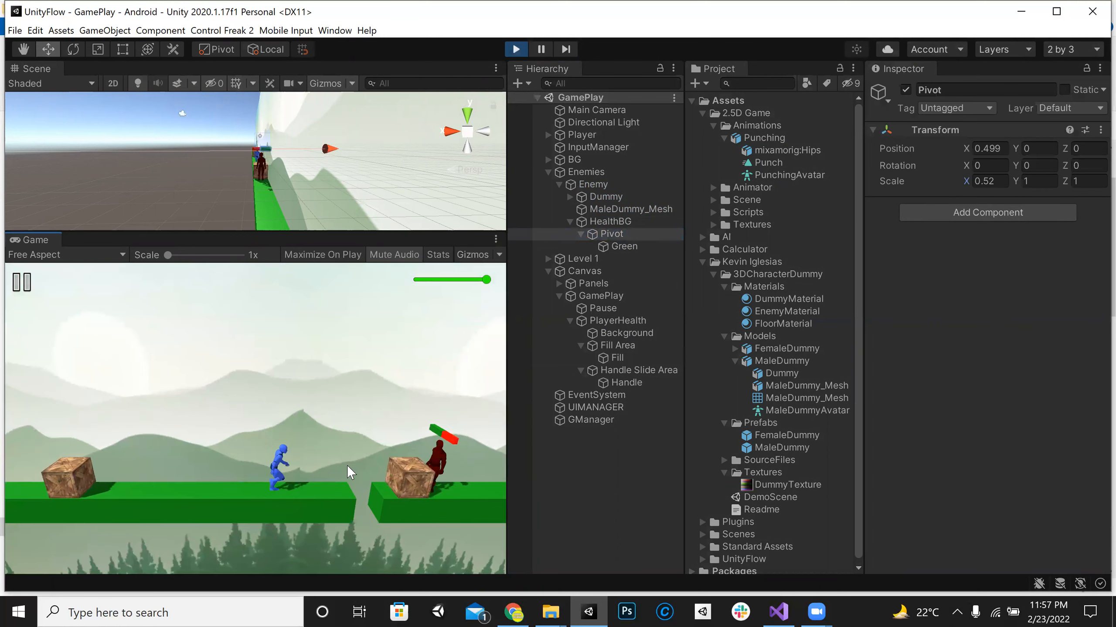
pyautogui.press('space')
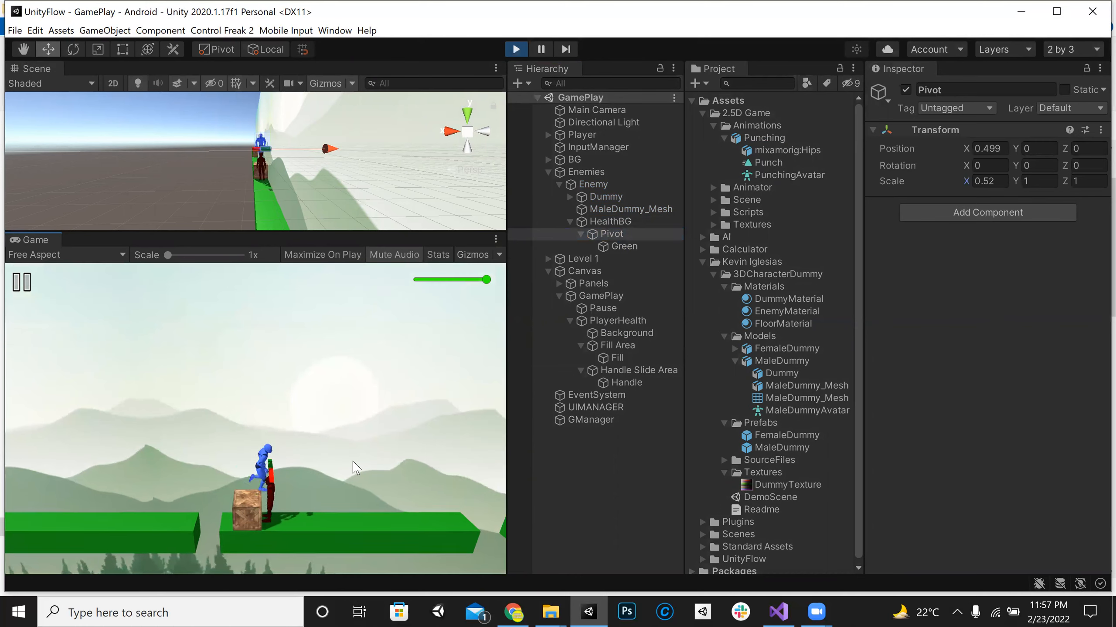
pyautogui.press('d')
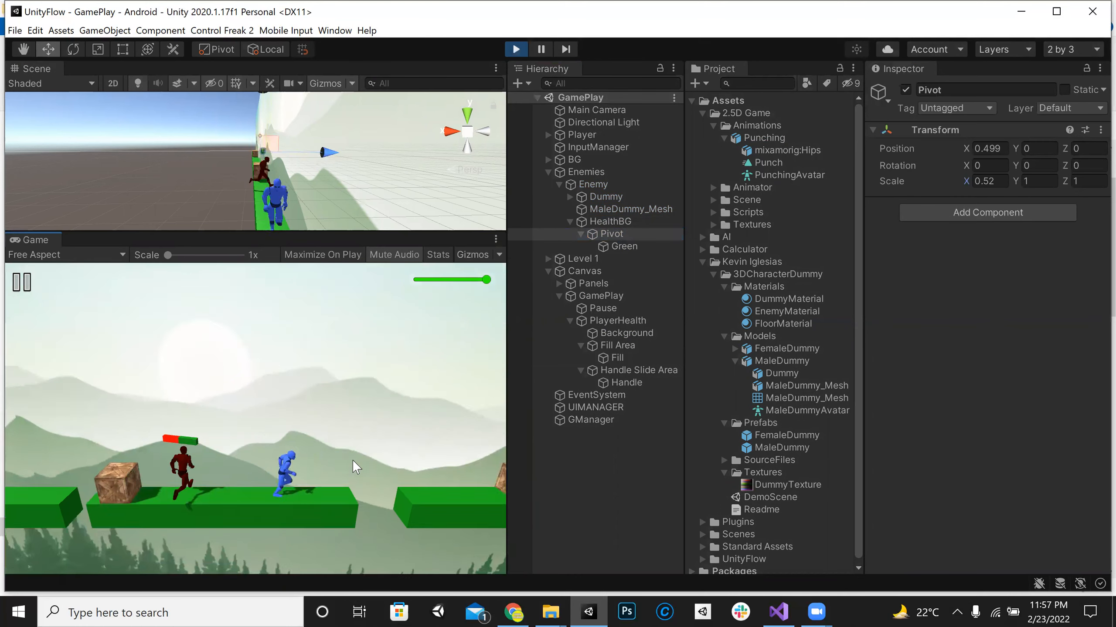
pyautogui.press('a')
pyautogui.press('d')
pyautogui.press('a')
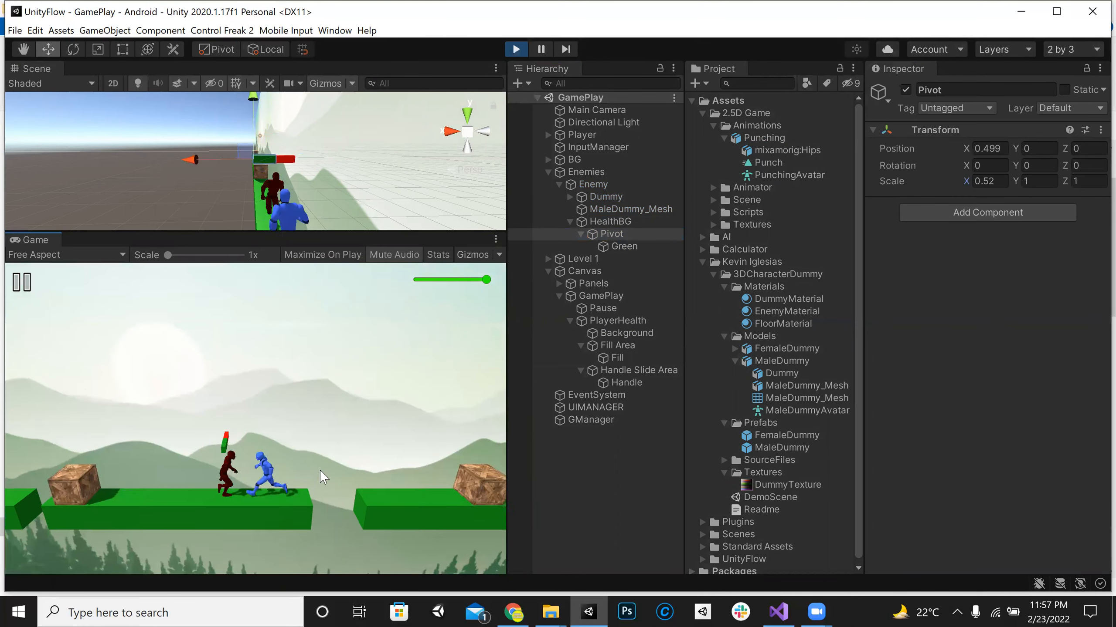
pyautogui.press('d')
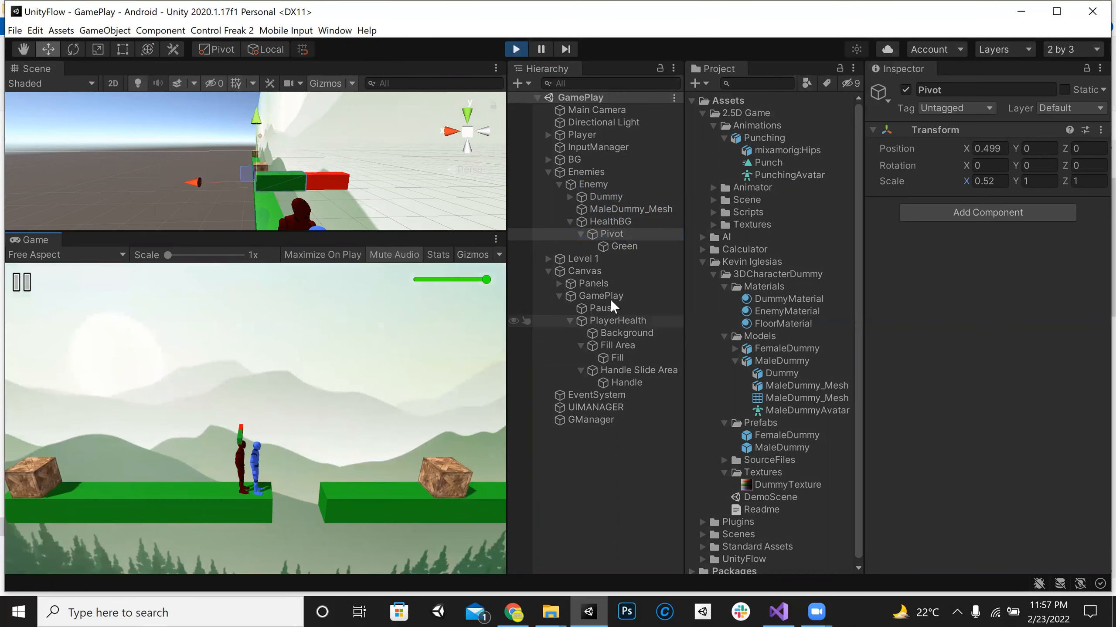
pyautogui.click(517, 49)
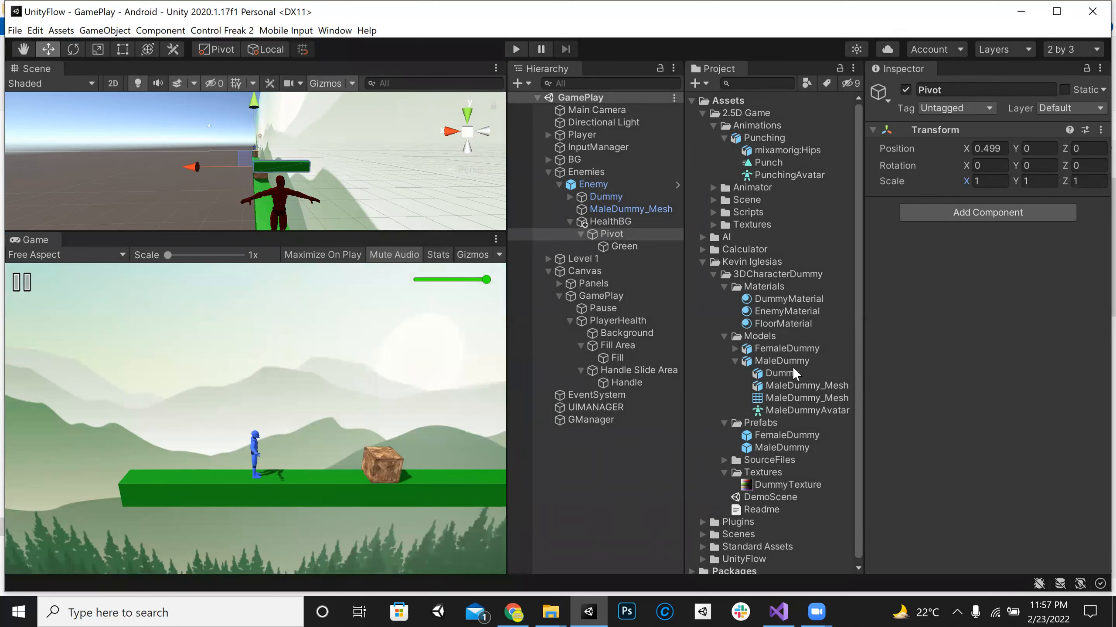
# Step: Check the class topic list in the Unity Game Development chat on WhatsApp and return to Unity
pyautogui.hotkey('alt', 'Tab')
pyautogui.scroll(10, 627, 356)
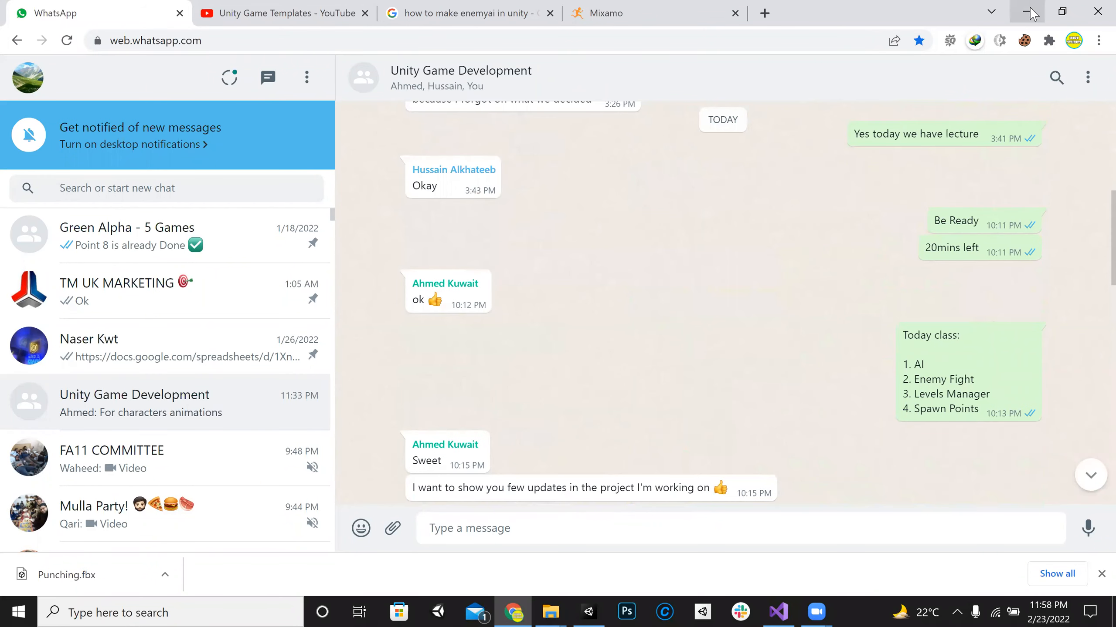
pyautogui.click(1028, 12)
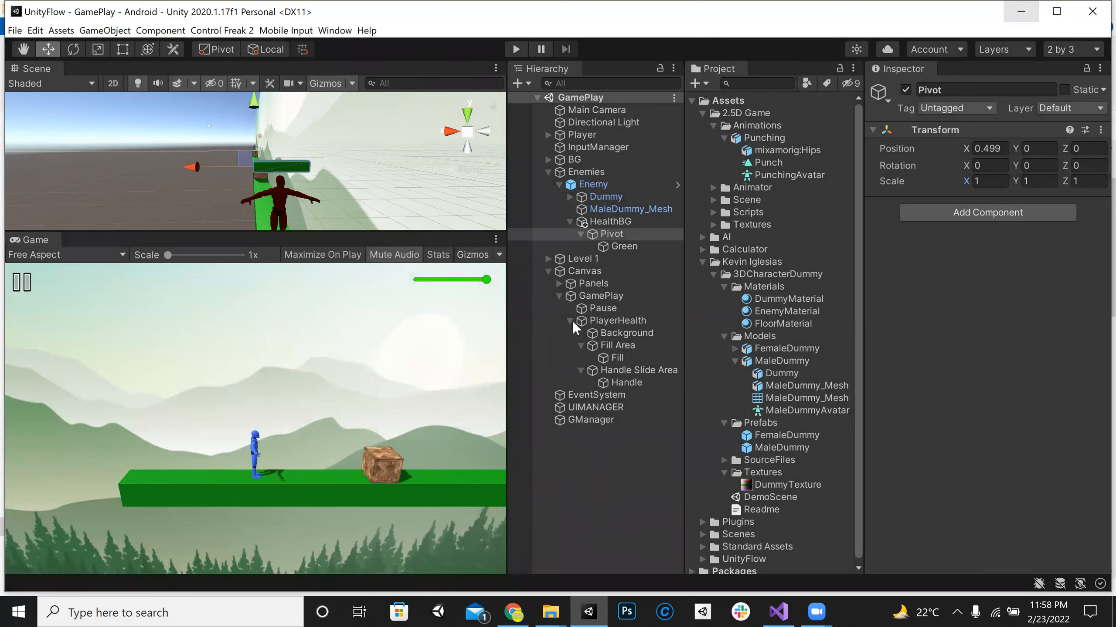
# Step: Collapse Enemies and Canvas in the hierarchy and enlarge the Scene view to show the whole level
pyautogui.click(548, 172)
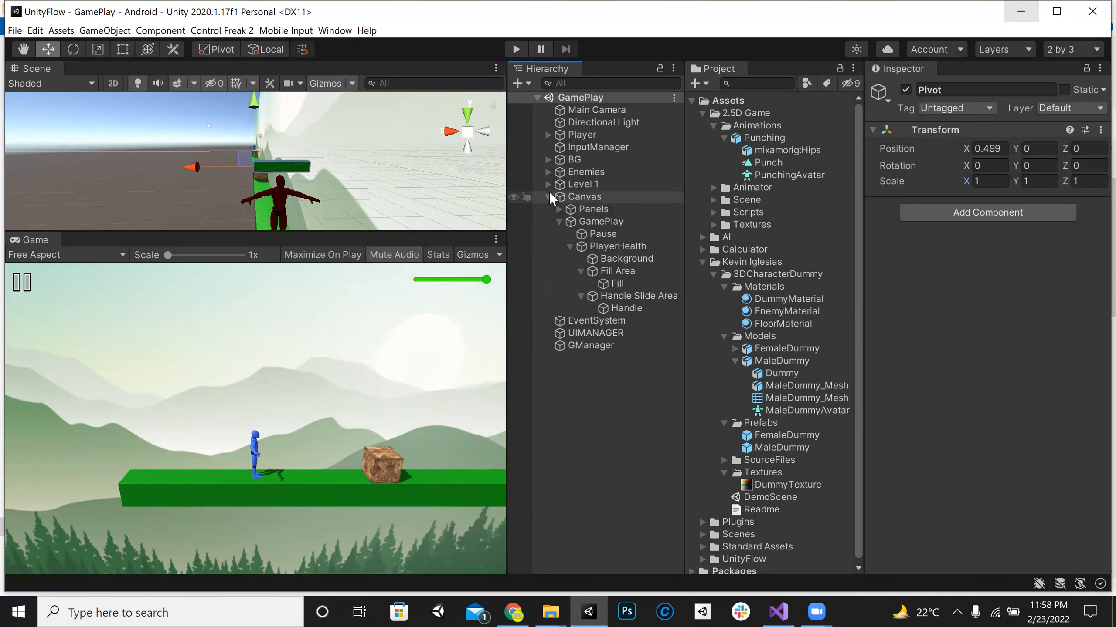
pyautogui.click(548, 197)
pyautogui.moveTo(420, 311); pyautogui.dragTo(433, 404)
pyautogui.moveTo(312, 336); pyautogui.dragTo(593, 310, button='right')
pyautogui.moveTo(456, 276); pyautogui.dragTo(331, 220, button='right')
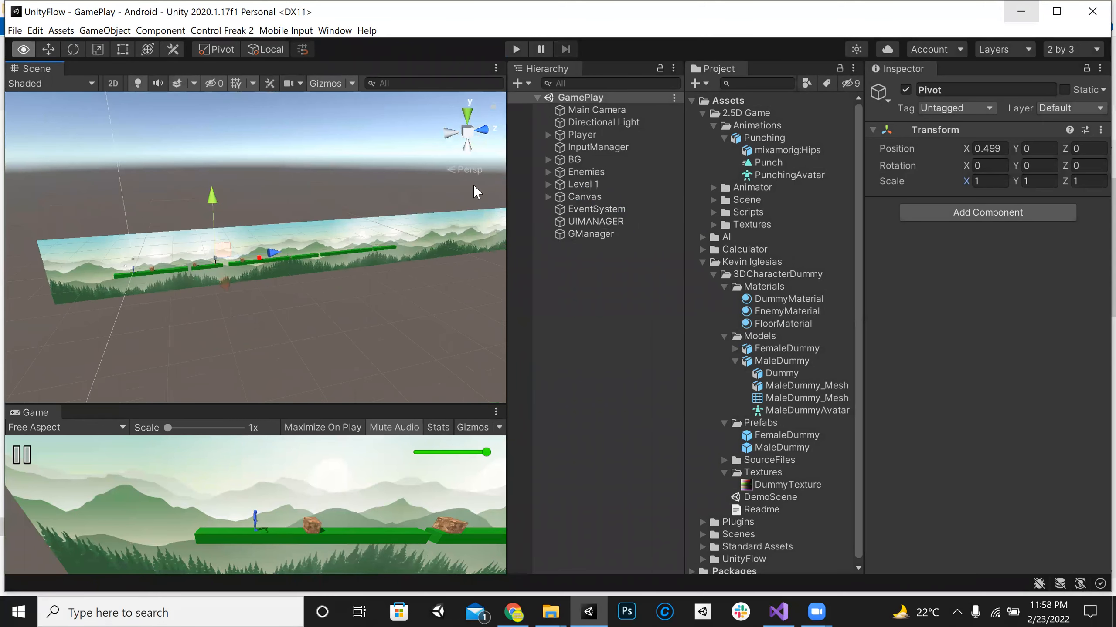
# Step: Toggle Level 1 off and back on, view the level from the front, and save the scene
pyautogui.click(609, 184)
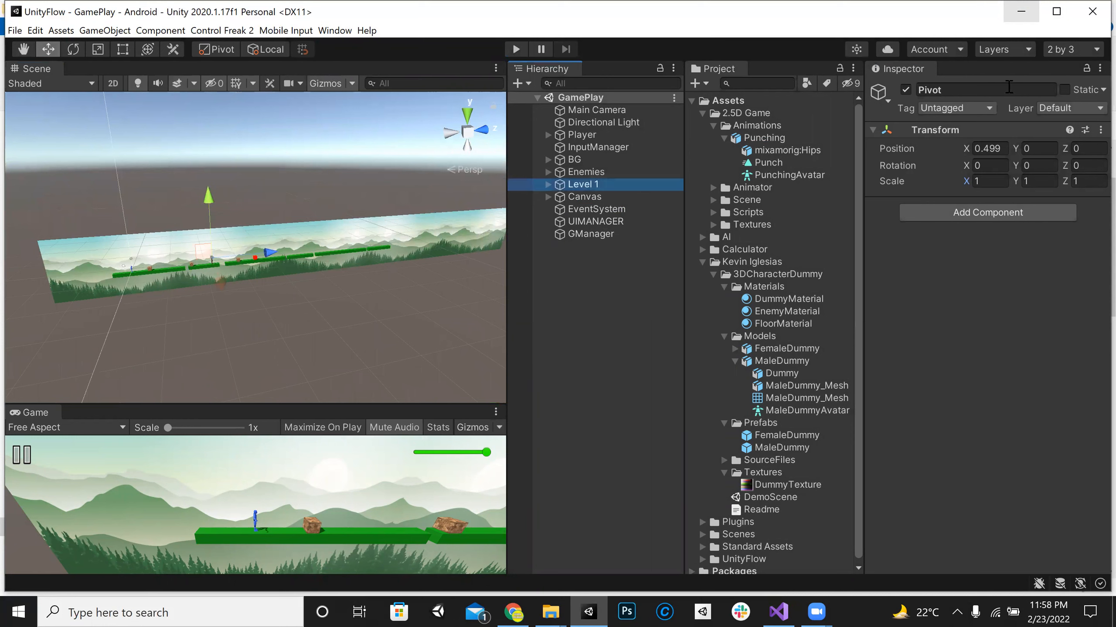
pyautogui.click(905, 89)
pyautogui.click(905, 90)
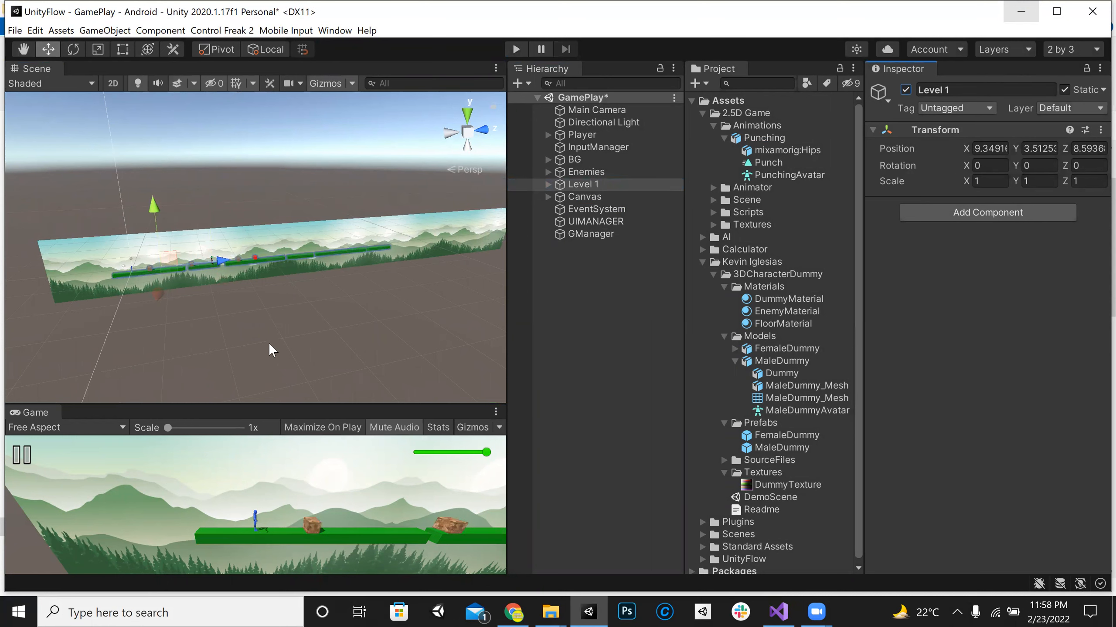
pyautogui.moveTo(242, 293); pyautogui.dragTo(537, 280, button='right')
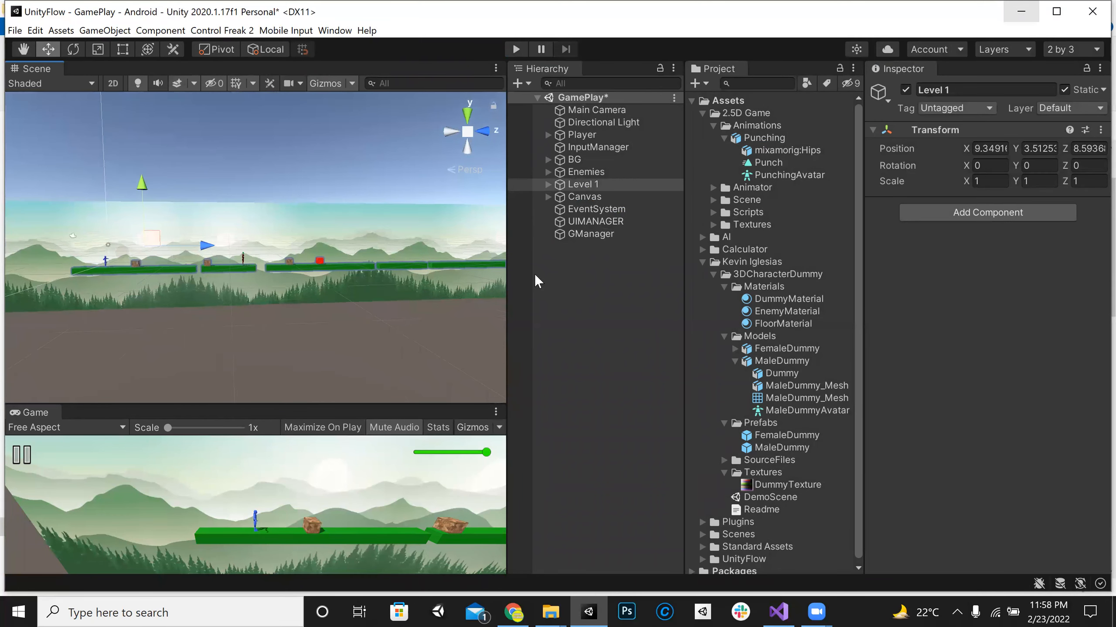
pyautogui.hotkey('ctrl', 's')
# Step: Inspect UIMANAGER and GManager, and open GManager's GameManage script in Visual Studio
pyautogui.click(595, 222)
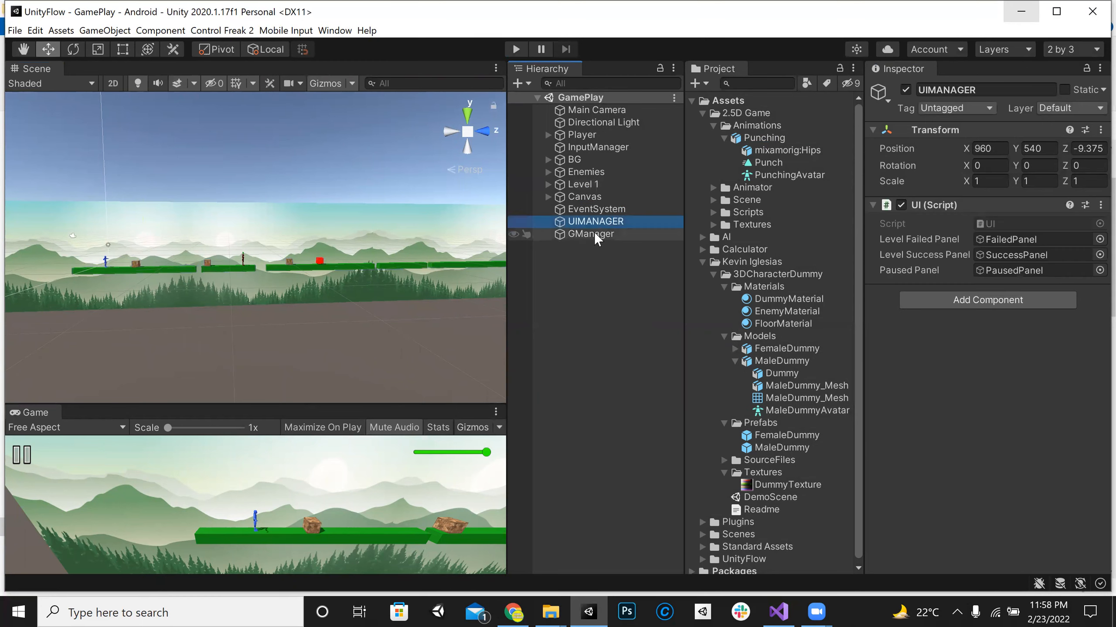
pyautogui.click(595, 233)
pyautogui.click(1011, 223)
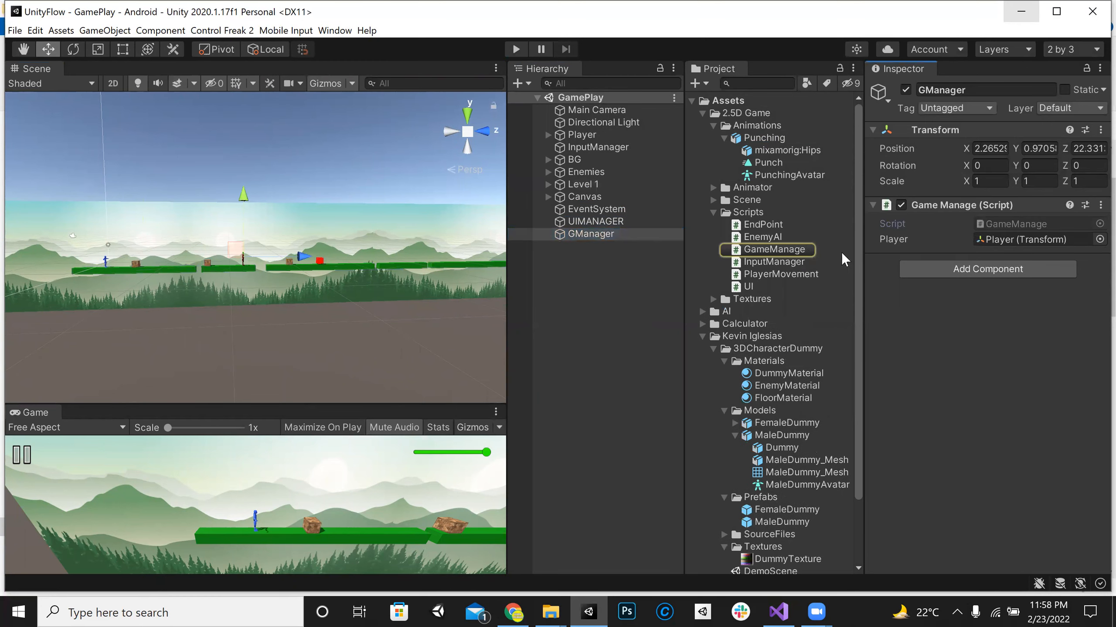
pyautogui.doubleClick(788, 248)
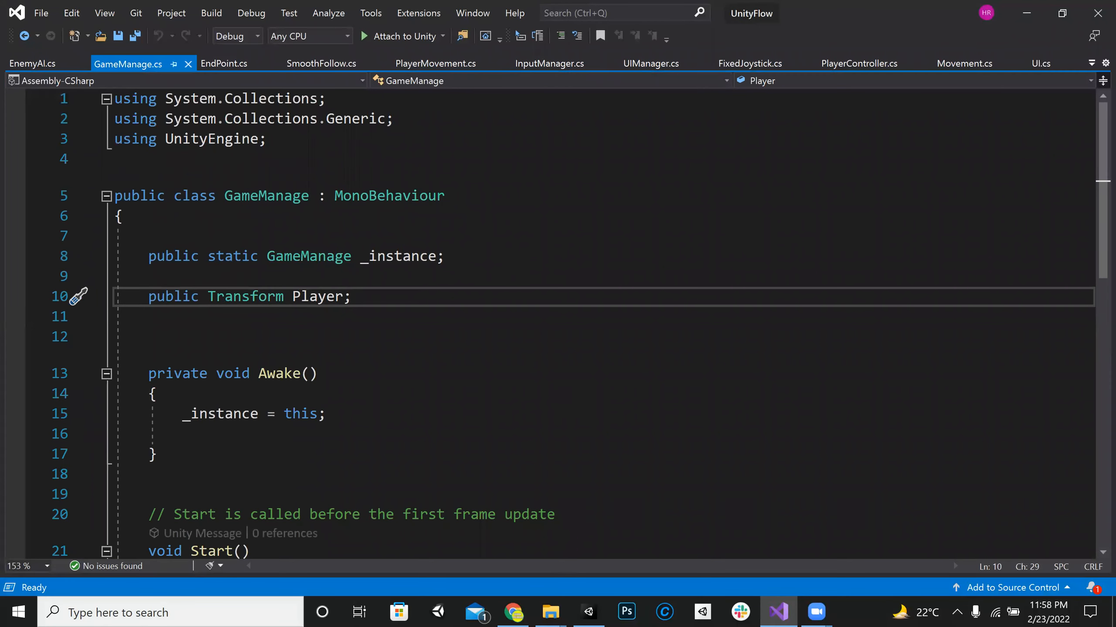
# Step: Insert blank lines below the Player declaration in the GameManage script
pyautogui.press('Return')
pyautogui.press('Return')
pyautogui.press('Return')
pyautogui.press('Return')
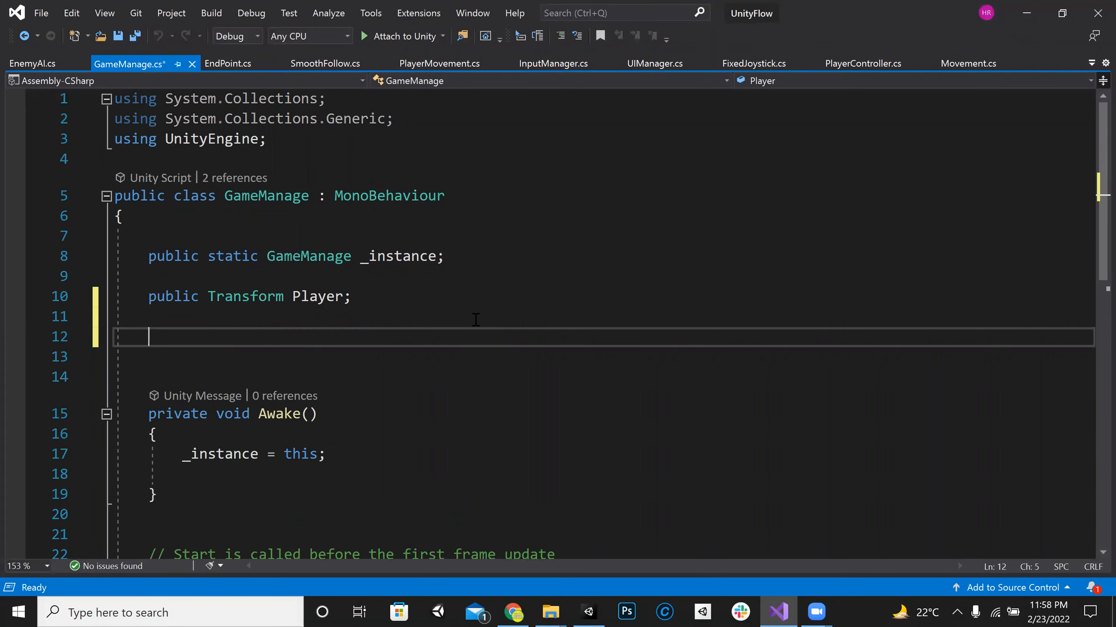
pyautogui.press('Up')
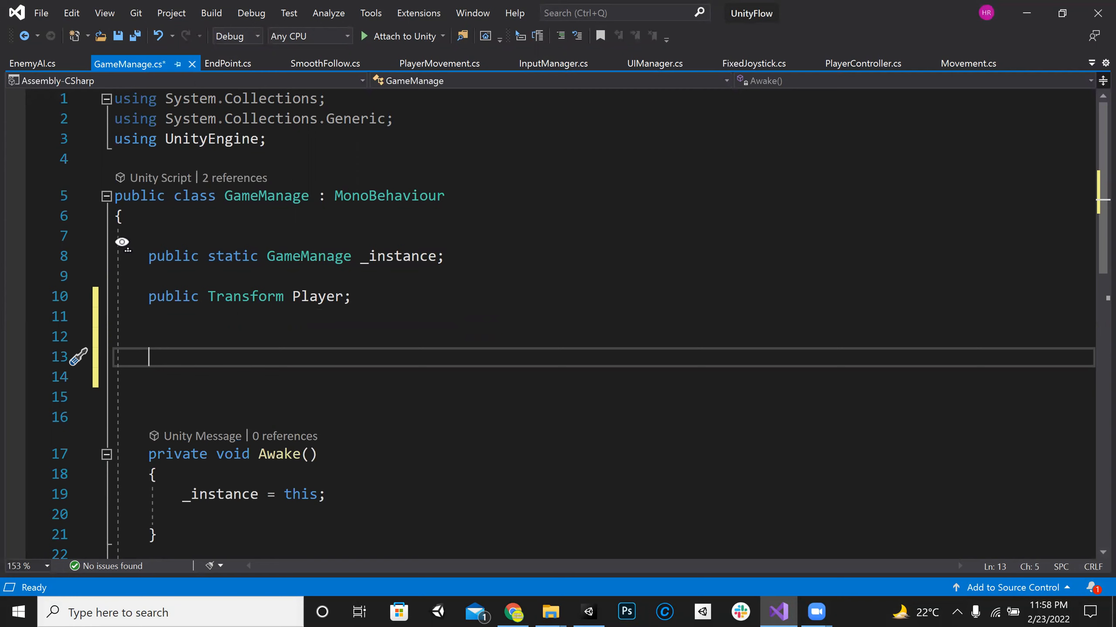
# Step: Switch back to Unity to view the player up close, and recheck the class topics in the WhatsApp chat
pyautogui.hotkey('alt', 'Tab')
pyautogui.moveTo(108, 310); pyautogui.dragTo(110, 309, button='right')
pyautogui.press('w')
pyautogui.press('a')
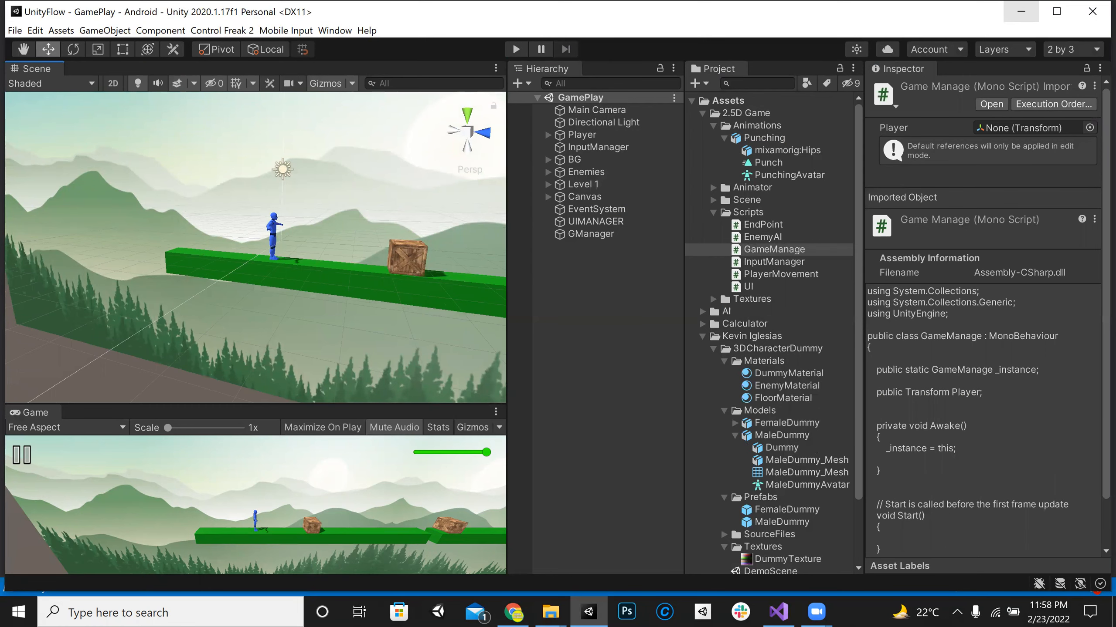
pyautogui.hotkey('alt', 'Tab')
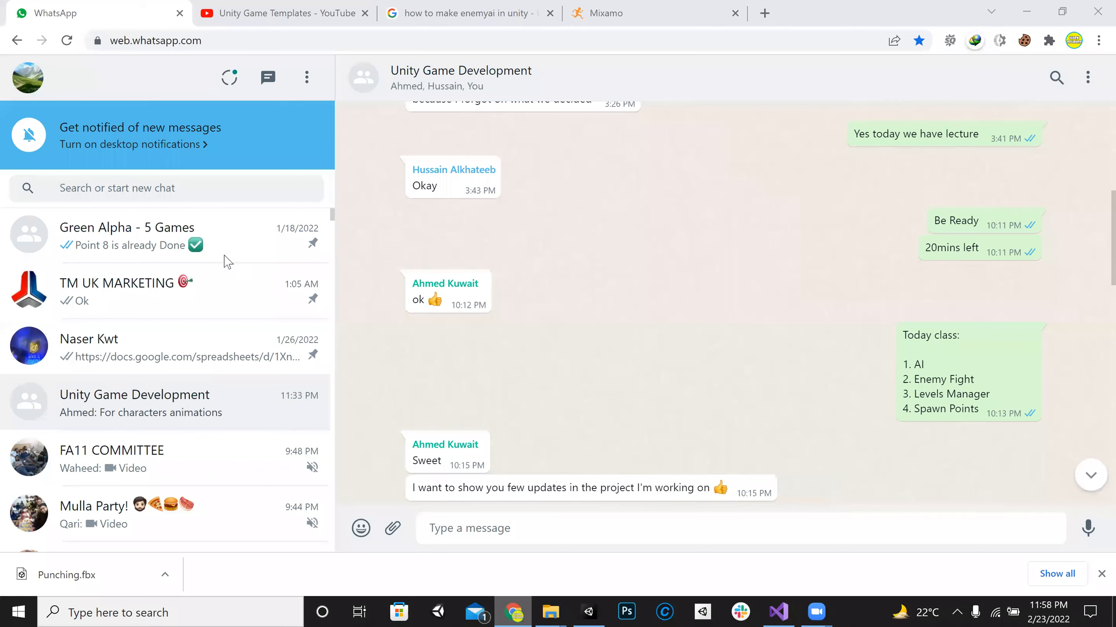
pyautogui.hotkey('alt', 'Tab')
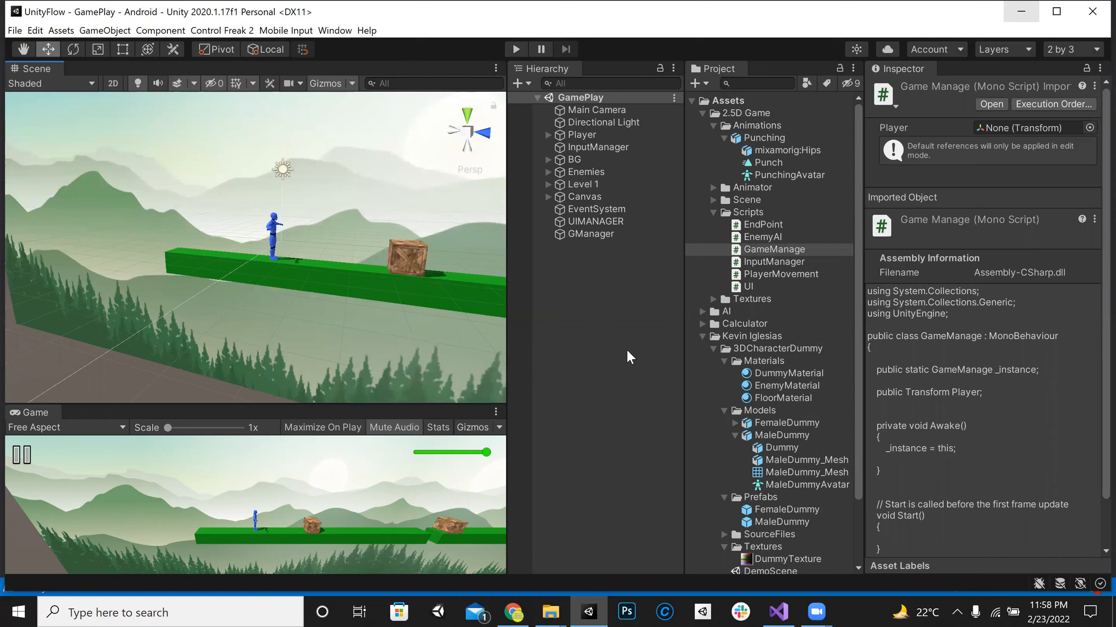
# Step: Make the Game view taller and wider, and collapse the 2.5D Game folder in the project assets
pyautogui.moveTo(446, 403); pyautogui.dragTo(452, 276)
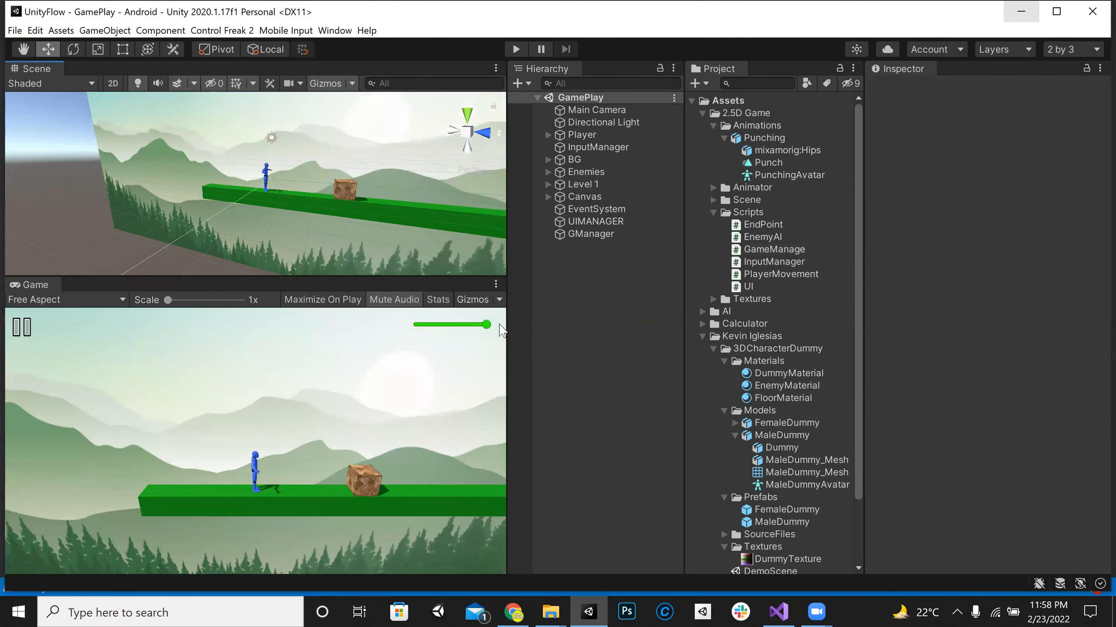
pyautogui.moveTo(540, 361); pyautogui.dragTo(550, 362)
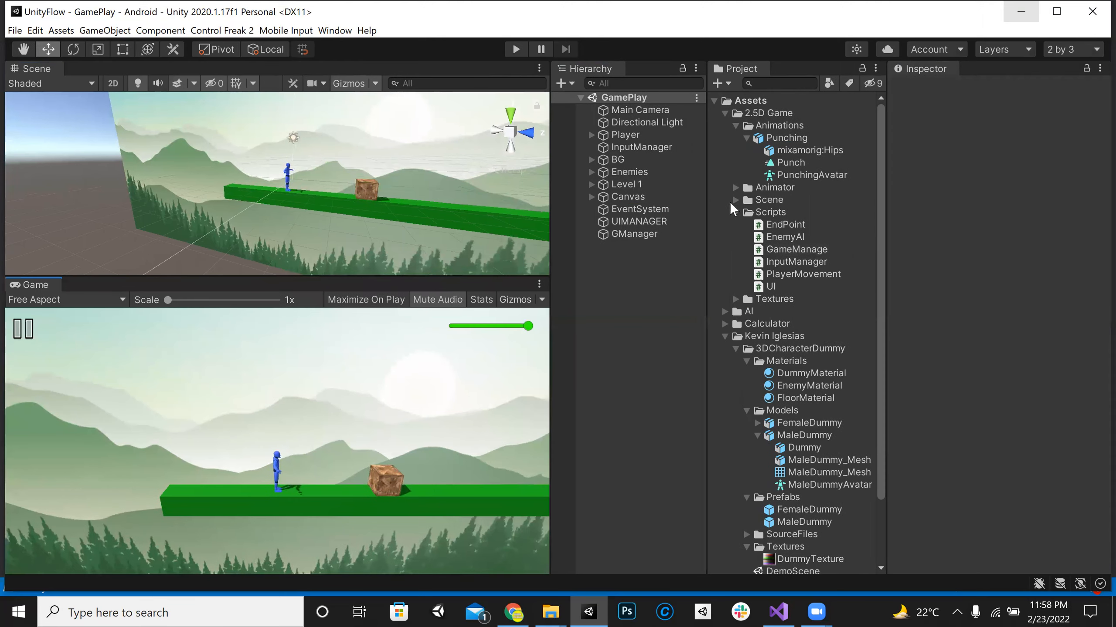
pyautogui.click(725, 112)
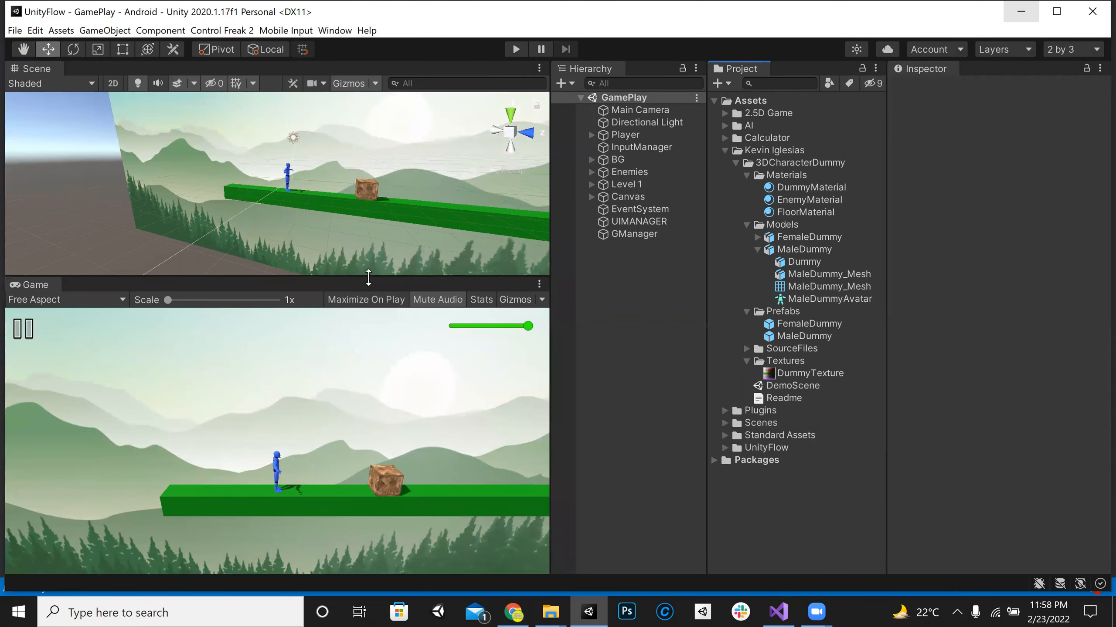